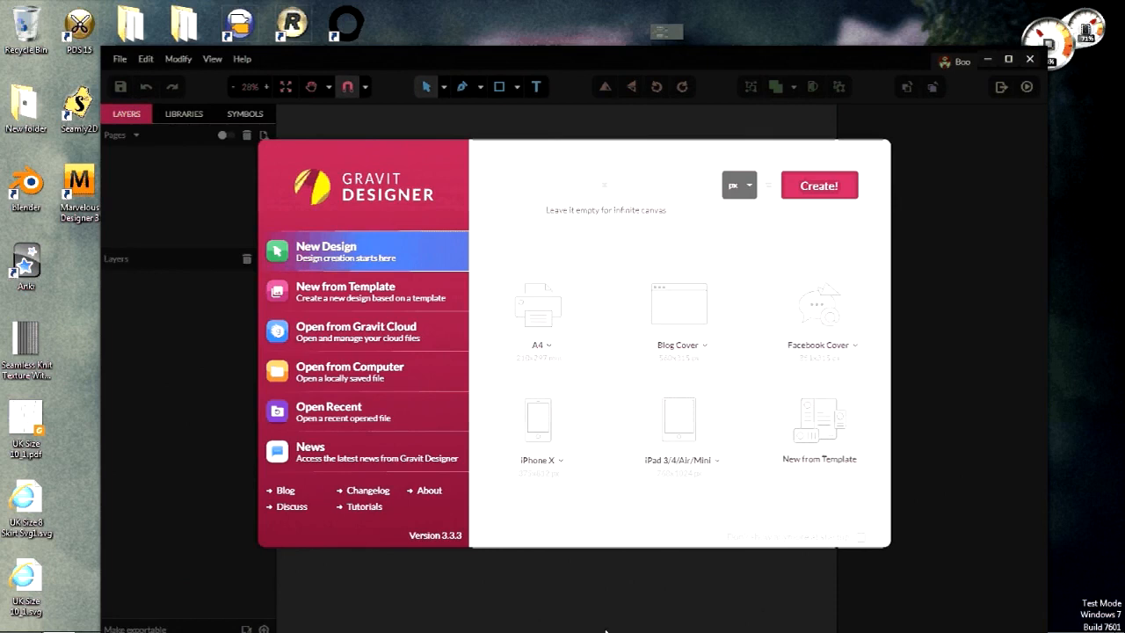
# Step: Bring up the UK Size 10 bodice pattern in Seamly2D for a quick look and minimize it again
pyautogui.press('super')
pyautogui.click(734, 618)
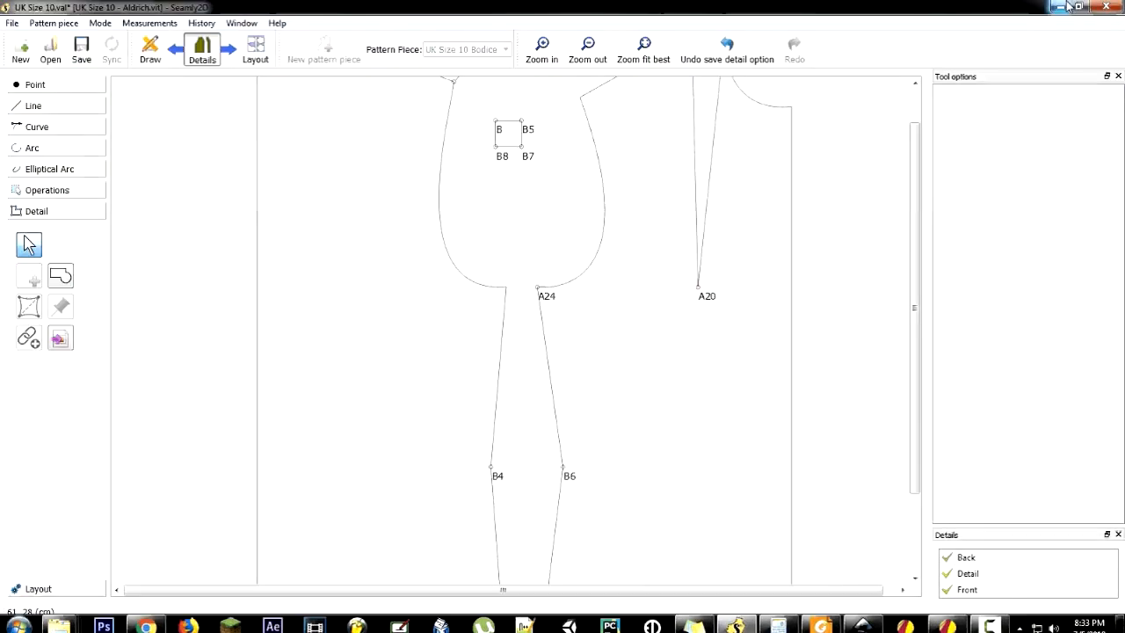
pyautogui.click(1063, 6)
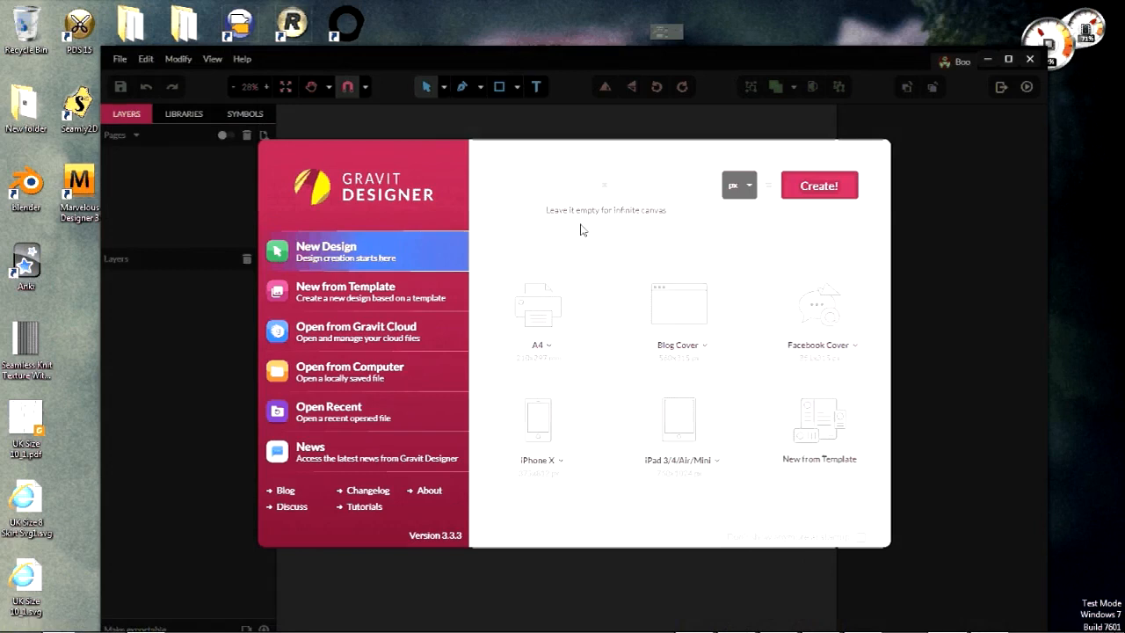
# Step: Switch to Foxit Reader and look through the tiled bodice pages 01.pdf to 04.pdf
pyautogui.click(820, 618)
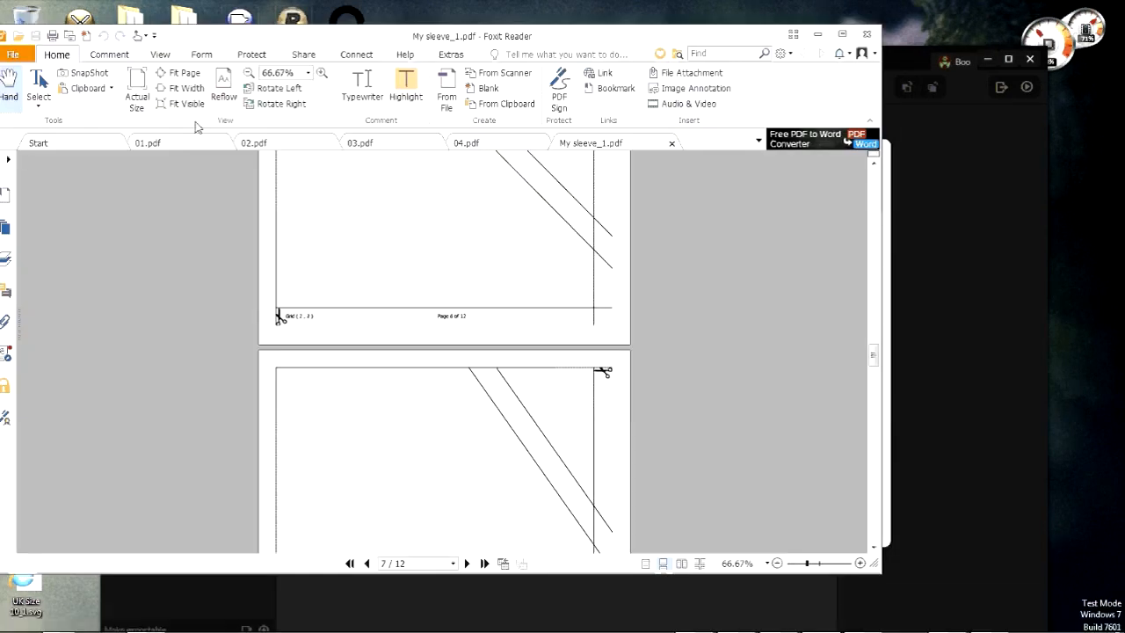
pyautogui.click(154, 142)
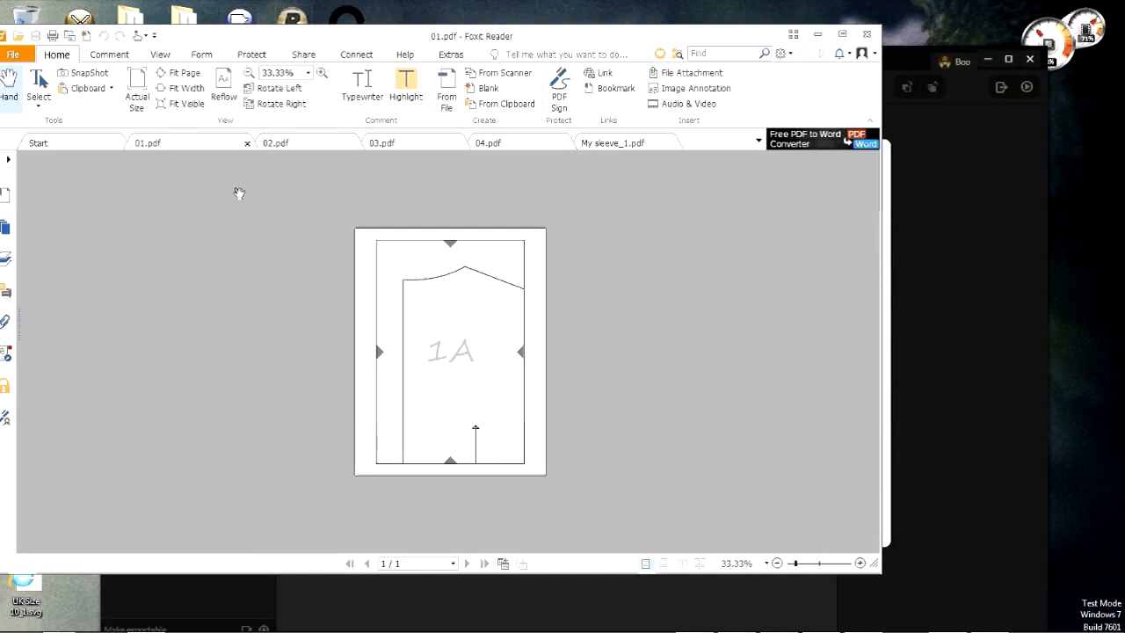
pyautogui.click(272, 142)
pyautogui.click(375, 144)
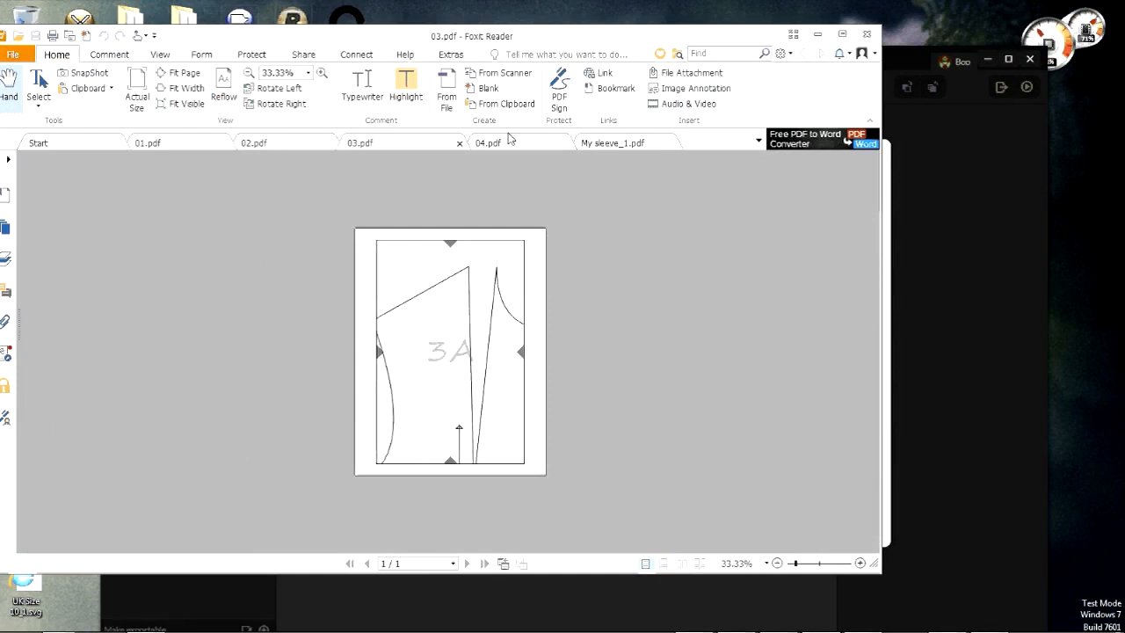
pyautogui.click(507, 144)
pyautogui.click(817, 36)
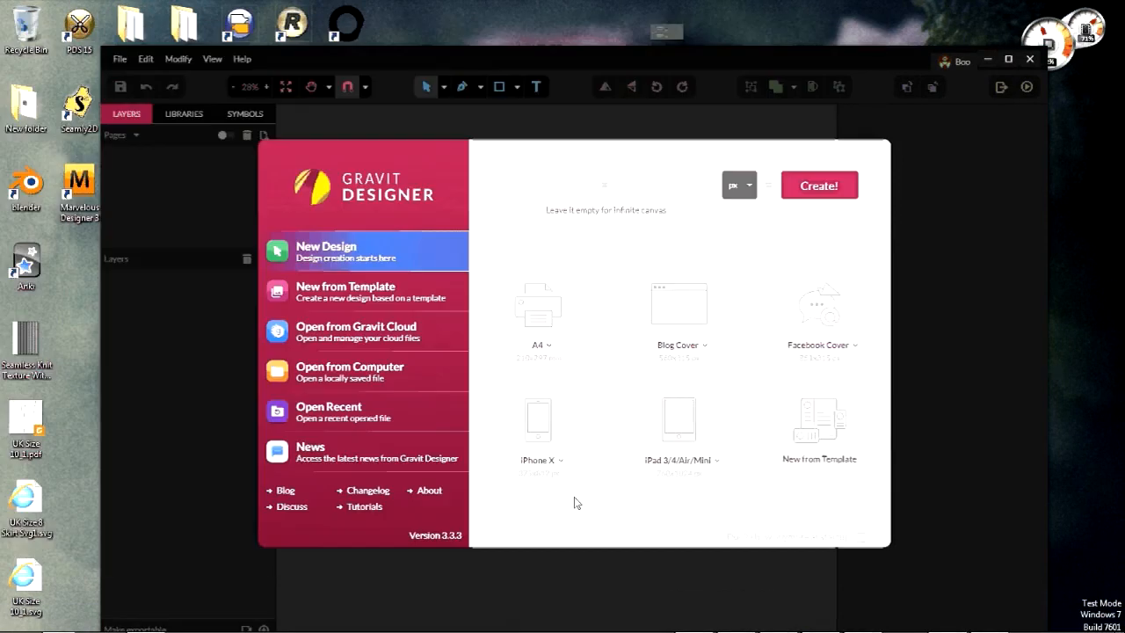
# Step: Return to Seamly2D and page back through the tiled My sleeve_1.pdf in Foxit Reader for comparison
pyautogui.moveTo(575, 631)
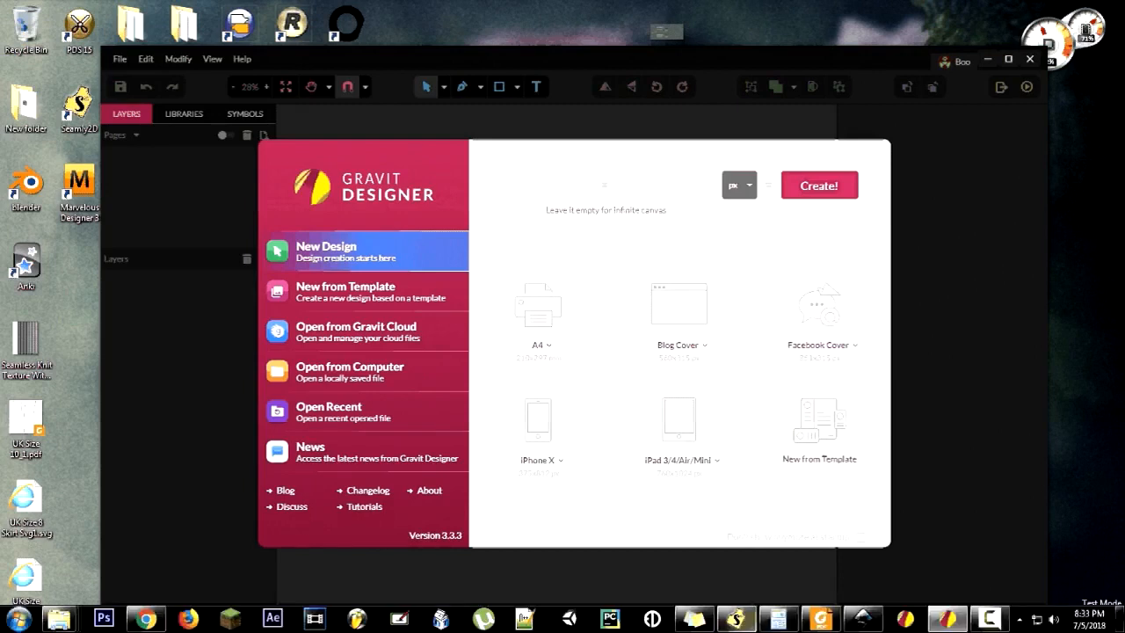
pyautogui.click(734, 620)
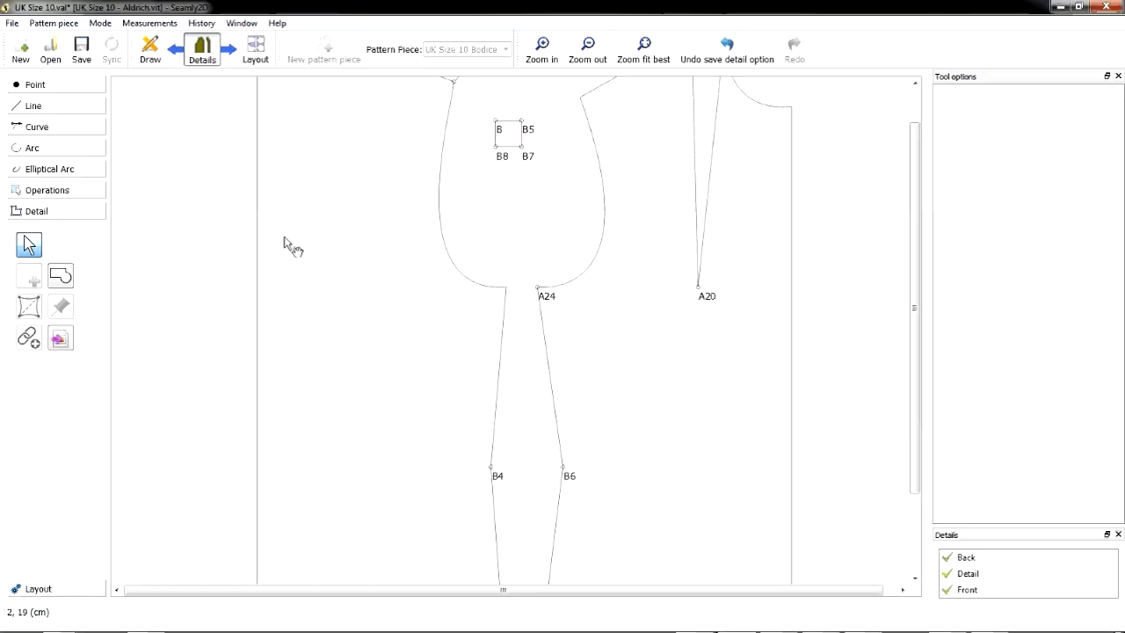
pyautogui.moveTo(833, 597)
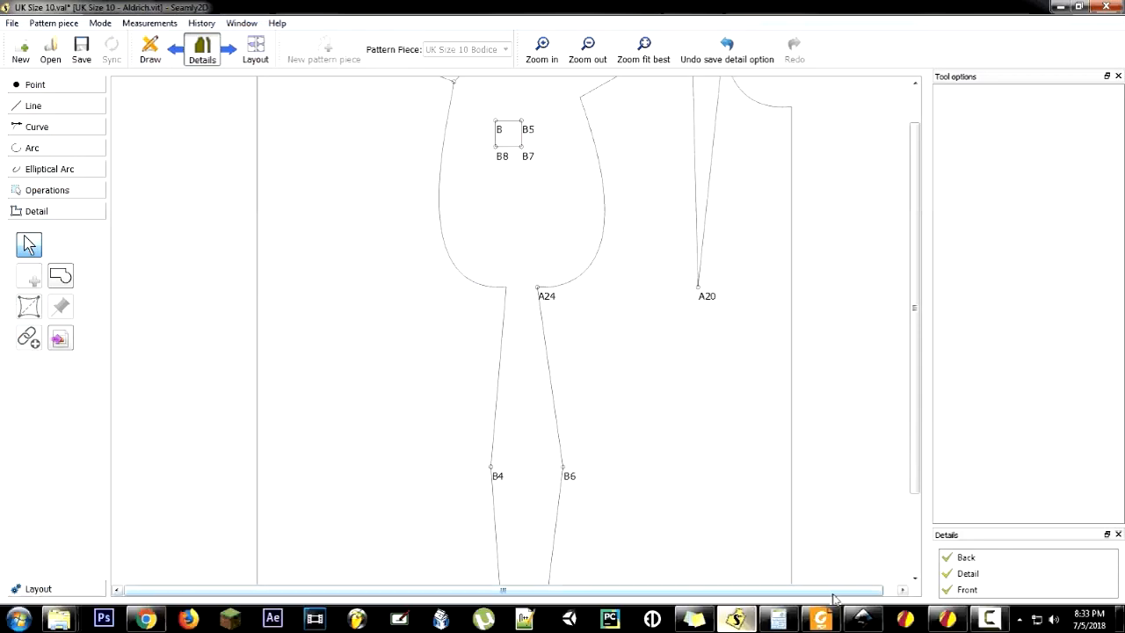
pyautogui.click(820, 618)
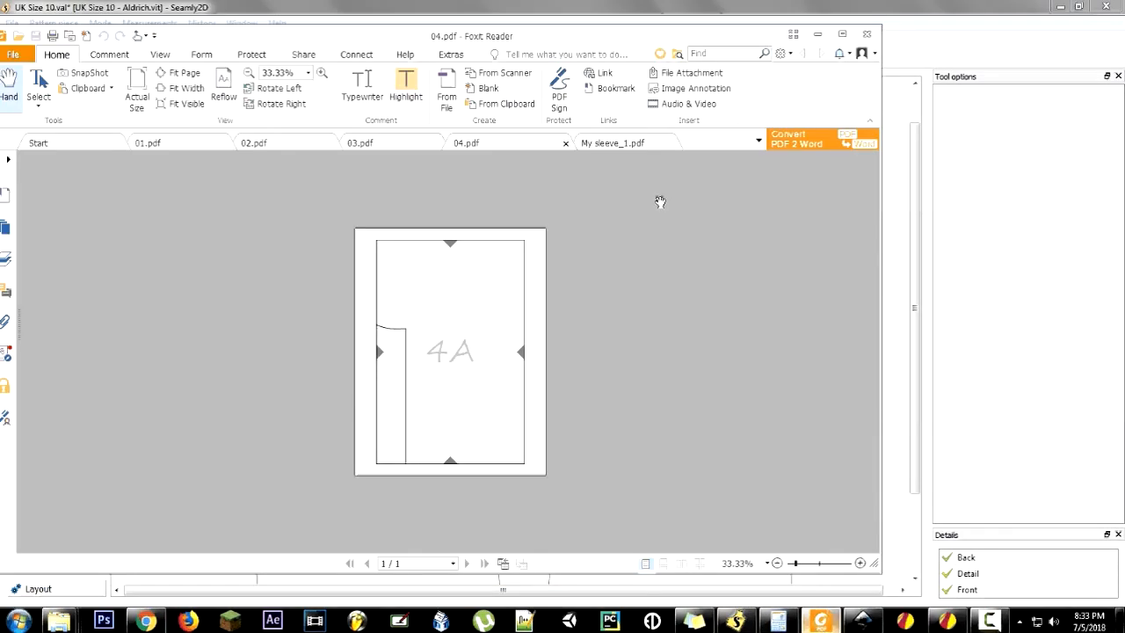
pyautogui.click(615, 143)
pyautogui.scroll(6, 489, 351)
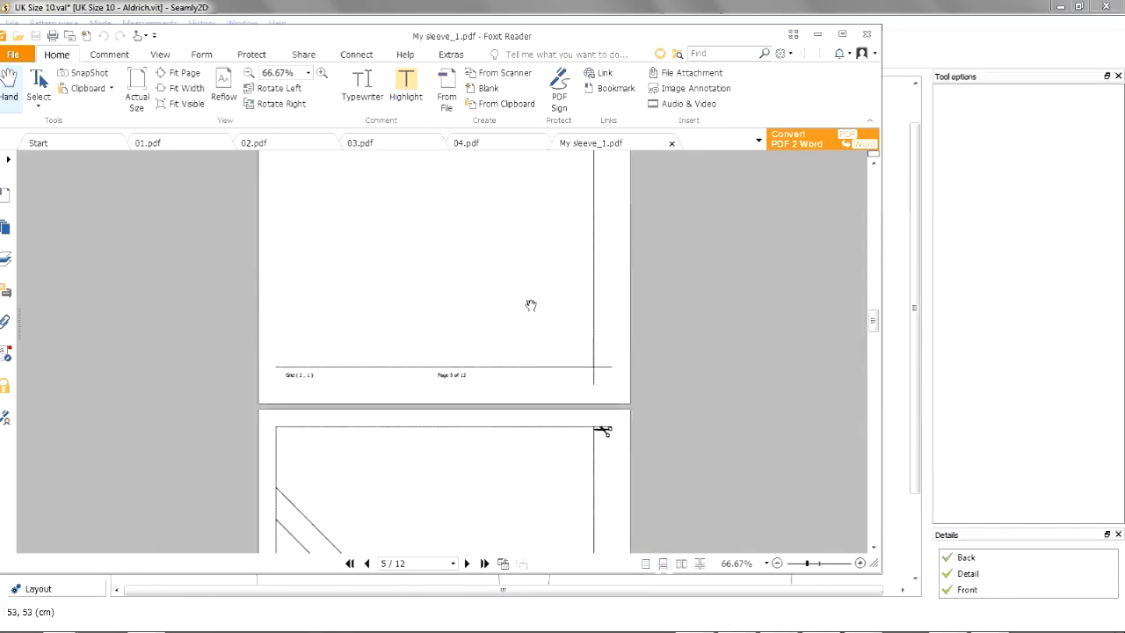
pyautogui.scroll(6, 531, 305)
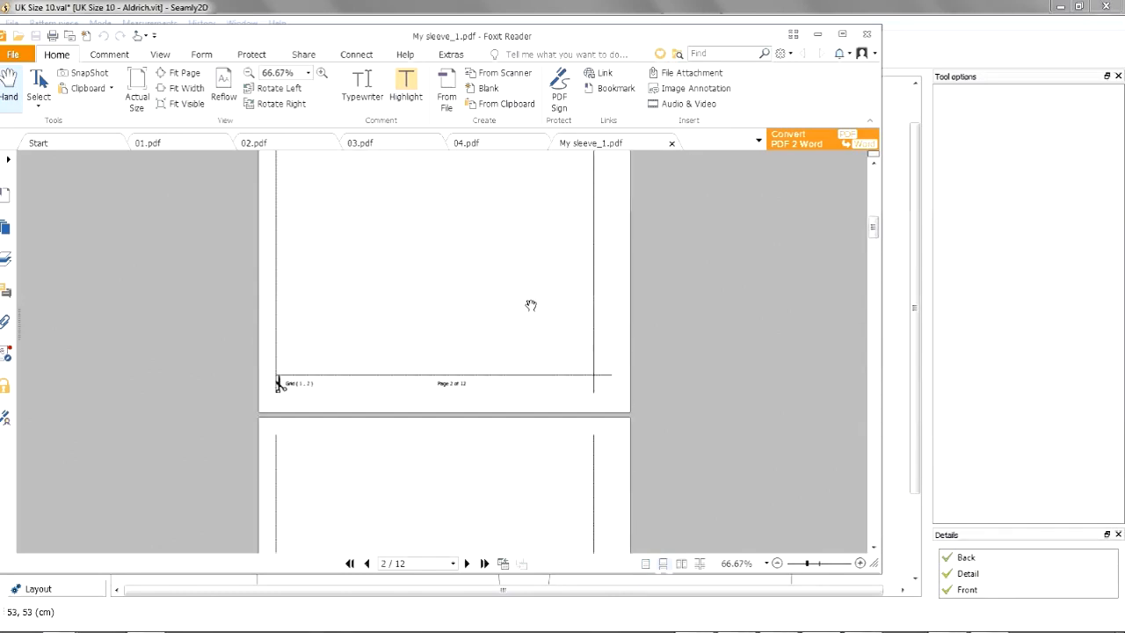
pyautogui.scroll(5, 531, 305)
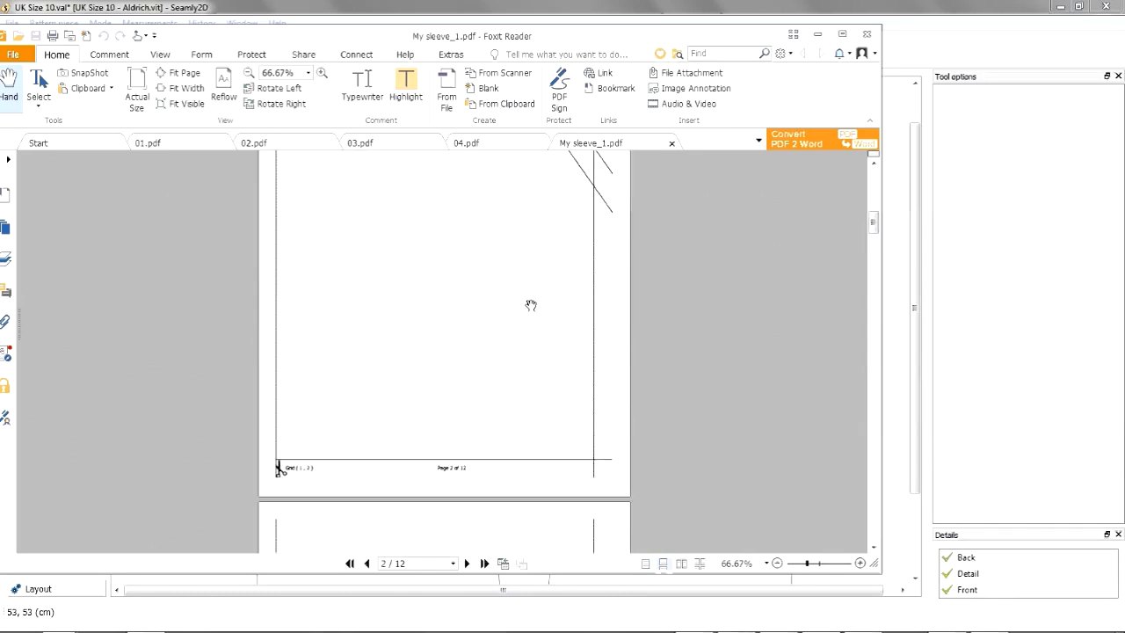
pyautogui.click(818, 35)
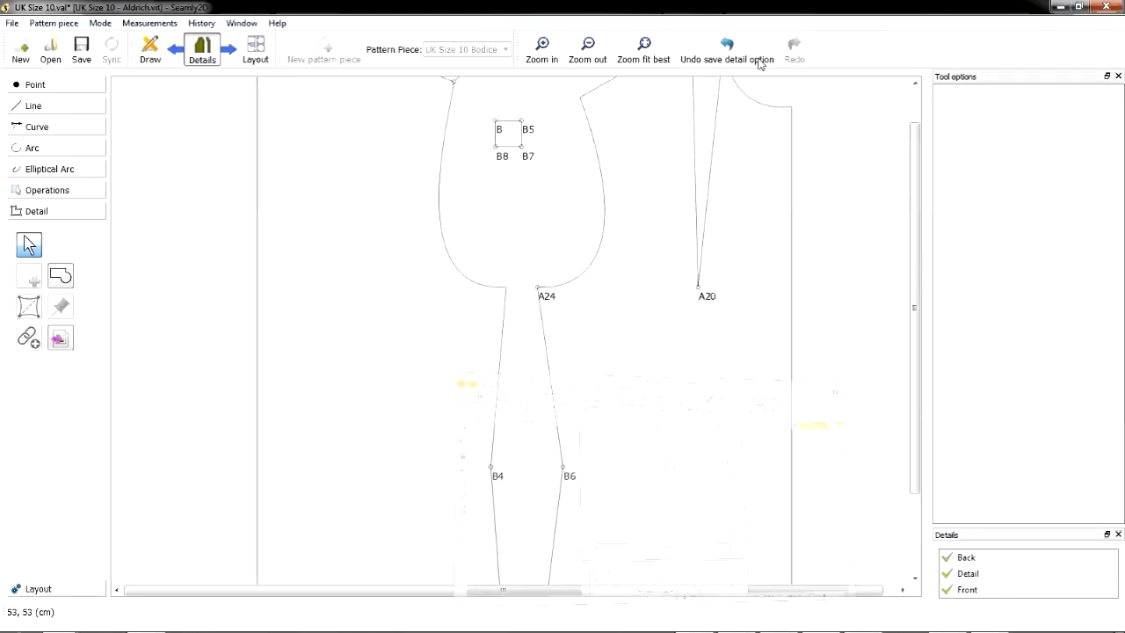
# Step: Show the pattern's print layout and examine how the Back piece is placed on the layout page
pyautogui.click(254, 52)
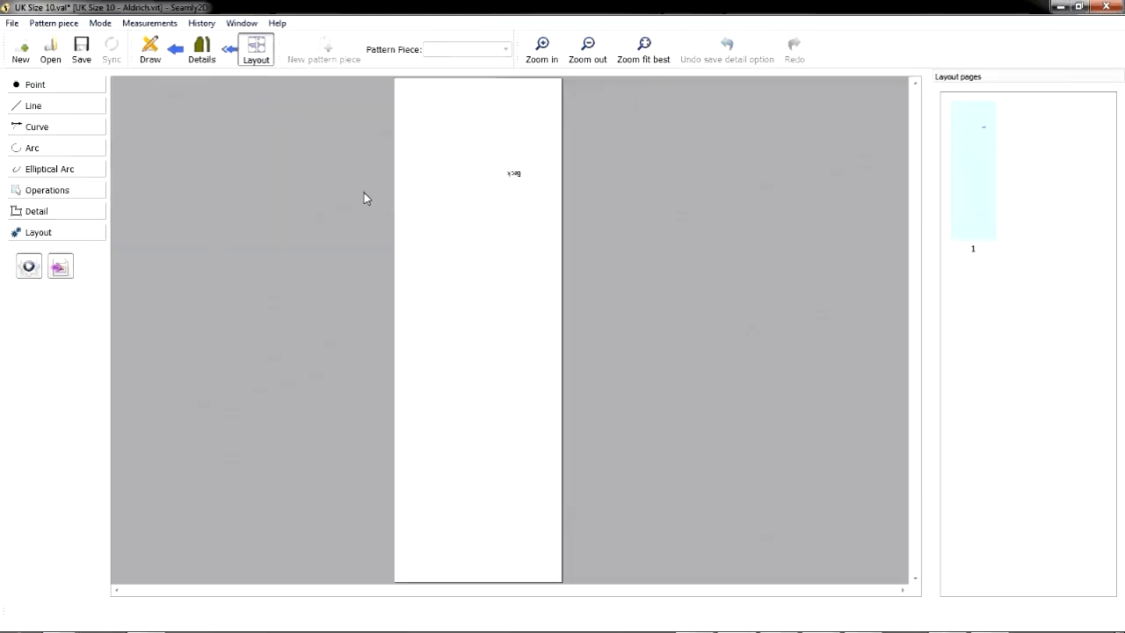
pyautogui.scroll(5, 365, 190)
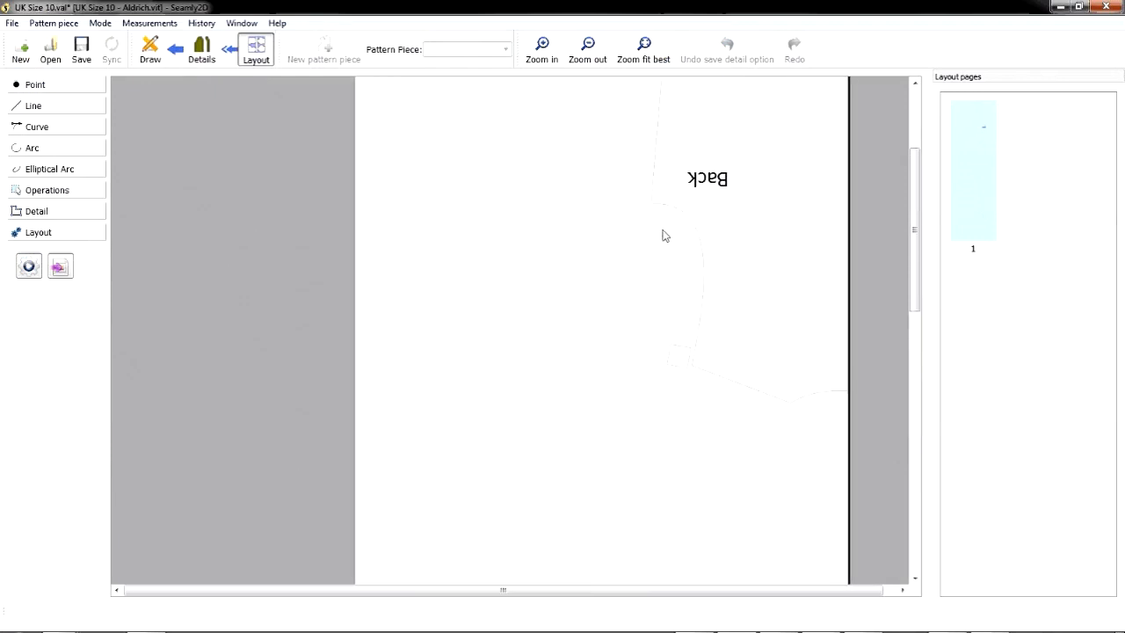
pyautogui.scroll(3, 681, 233)
pyautogui.scroll(-6, 670, 225)
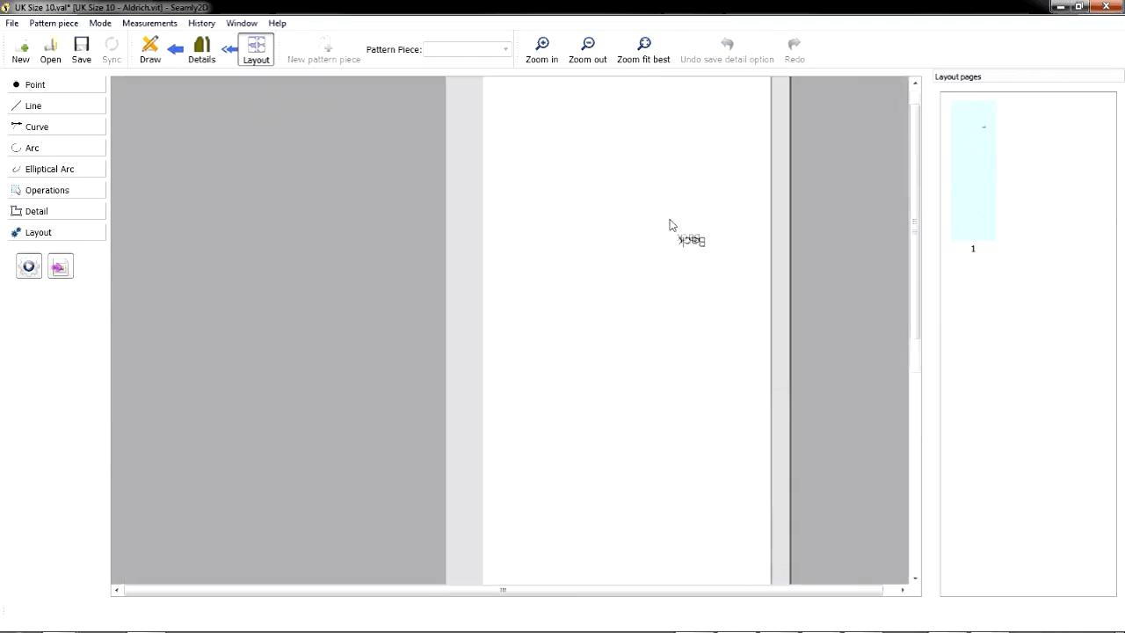
pyautogui.scroll(3, 671, 225)
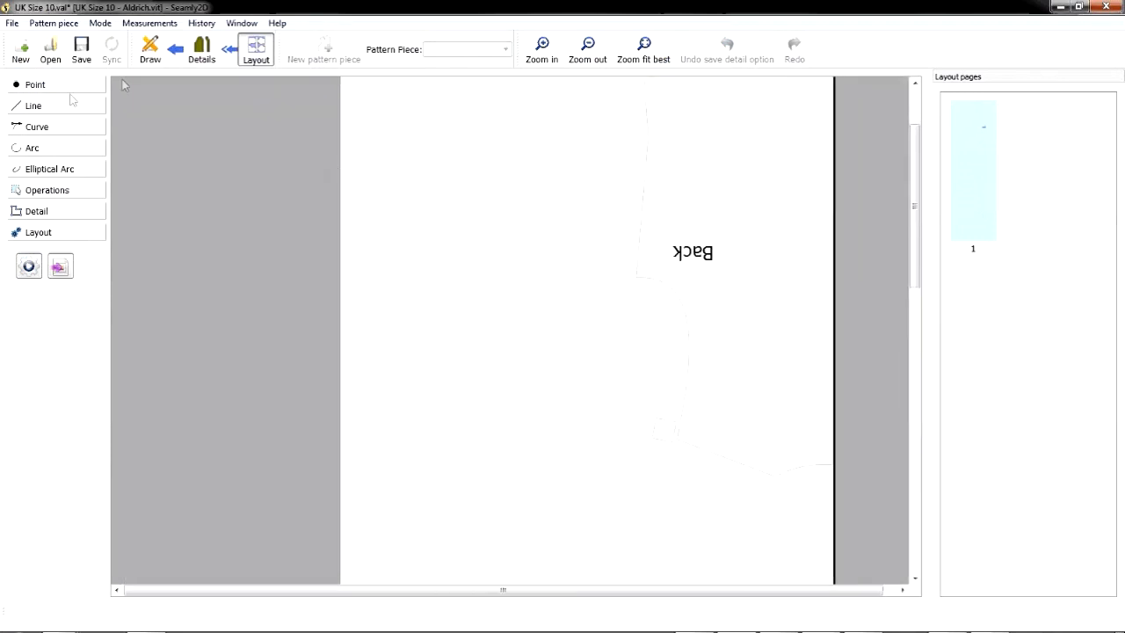
pyautogui.scroll(3, 575, 198)
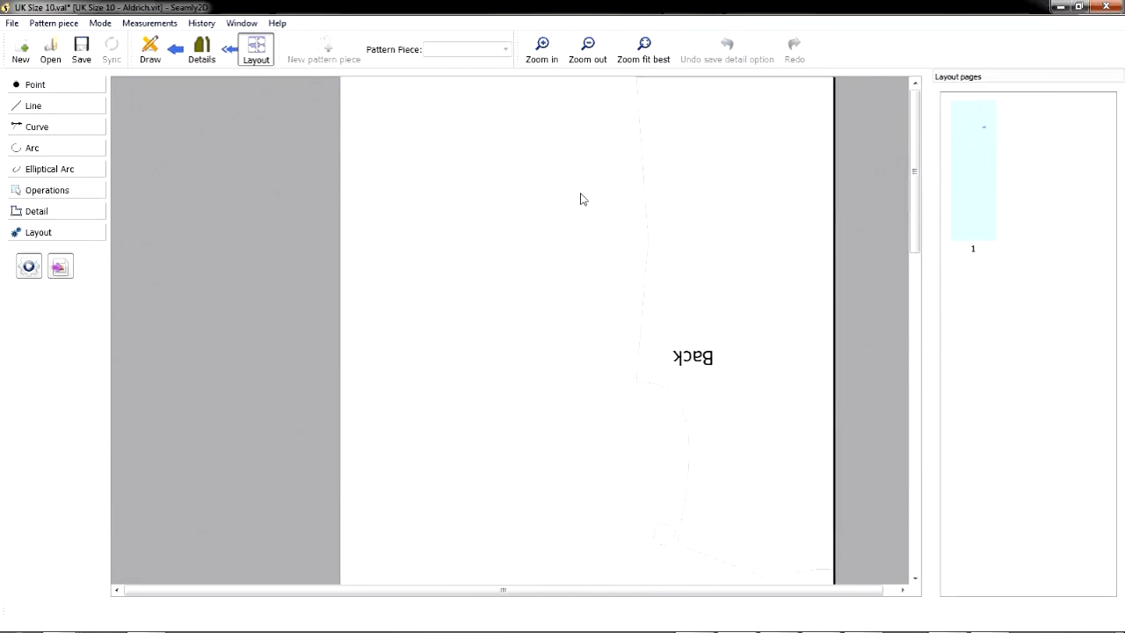
pyautogui.scroll(-2, 580, 199)
pyautogui.scroll(2, 733, 205)
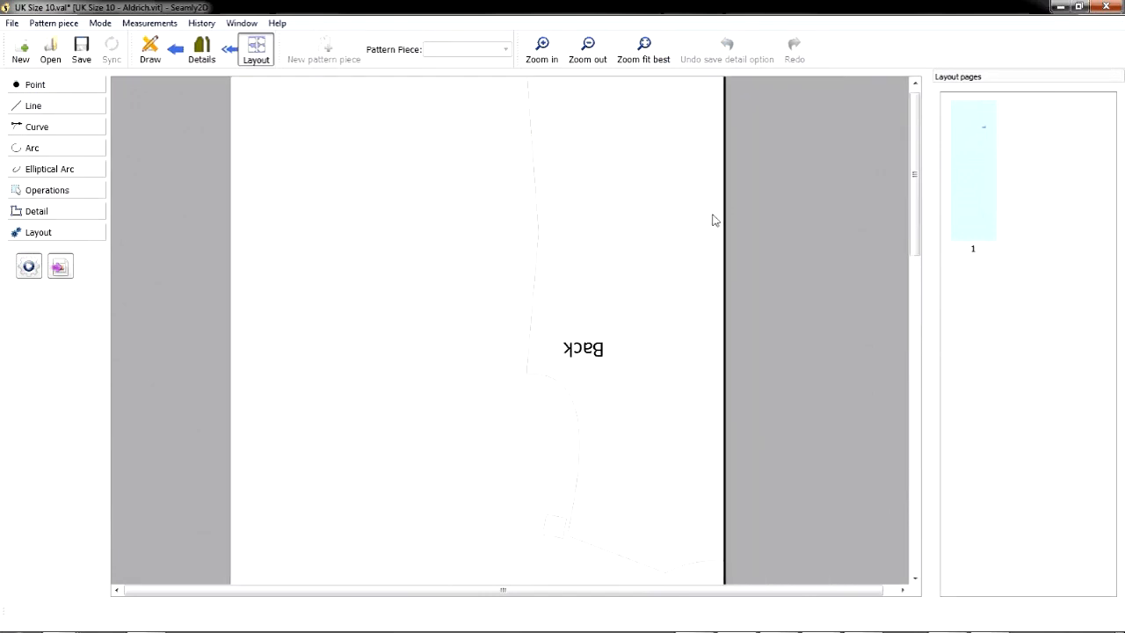
pyautogui.scroll(-4, 633, 271)
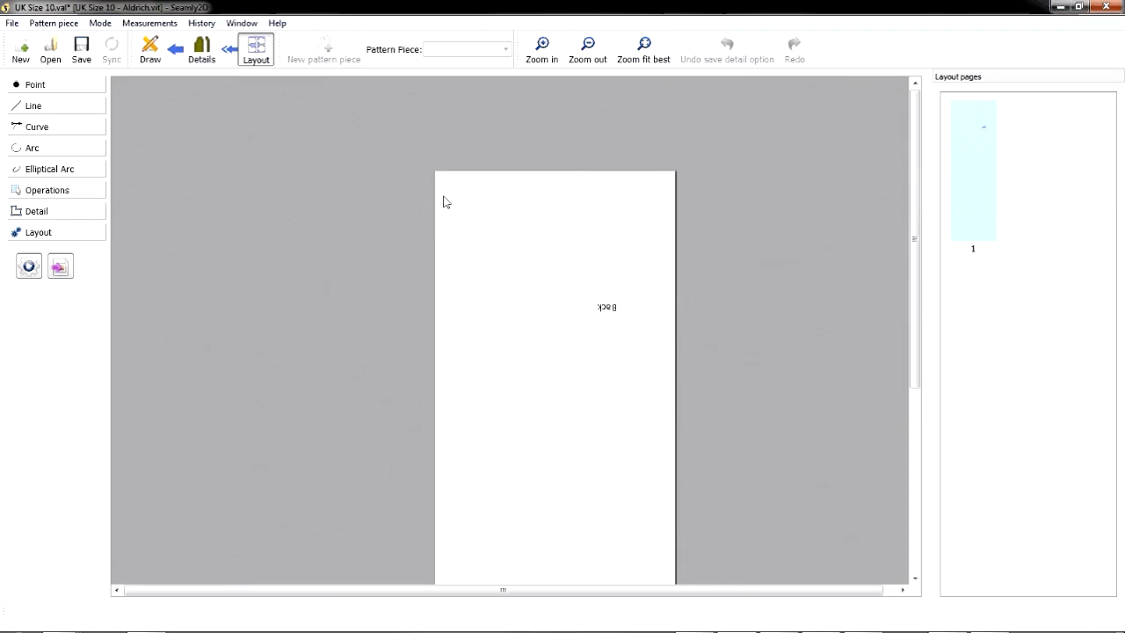
# Step: Return to the Details mode and examine the outlines of the back and front bodice pieces and the small test square
pyautogui.click(202, 53)
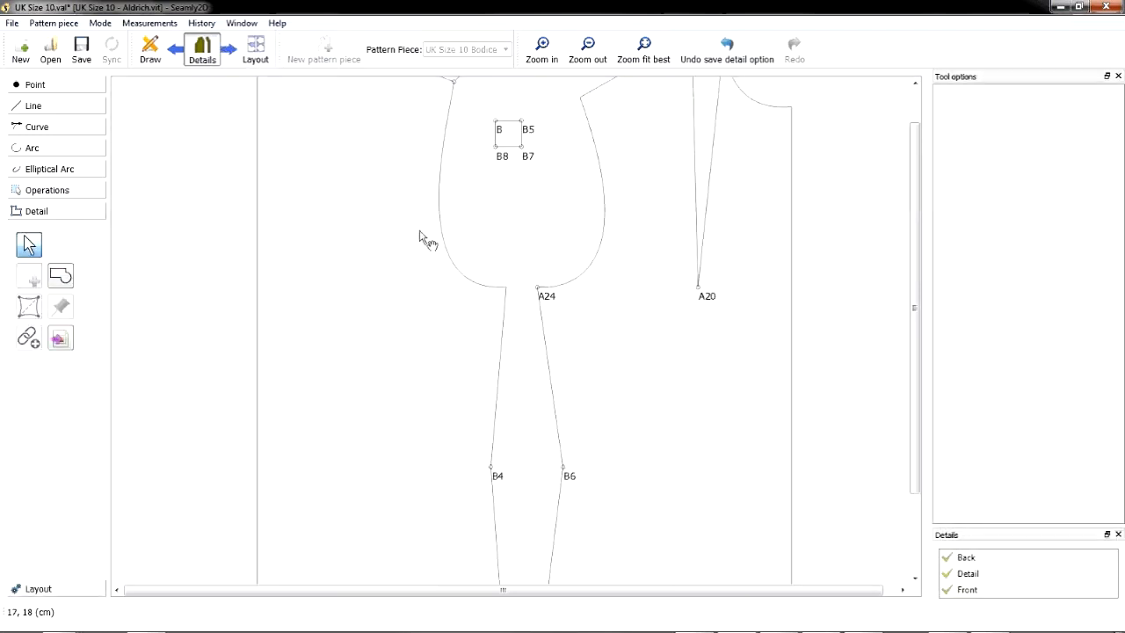
pyautogui.scroll(-2, 414, 226)
pyautogui.scroll(3, 419, 231)
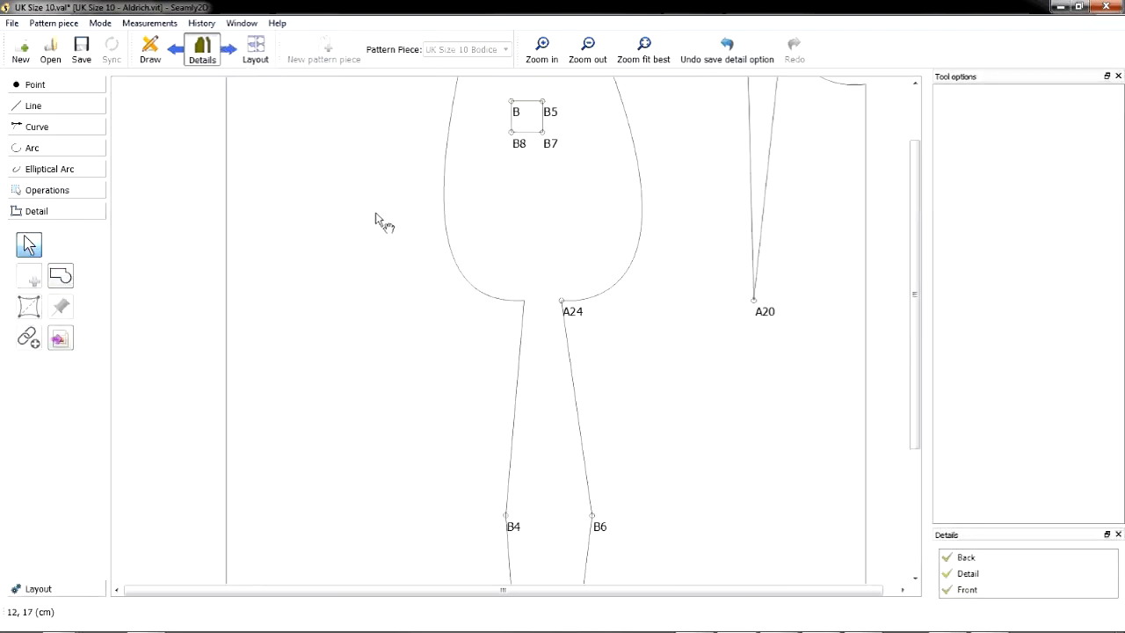
pyautogui.scroll(-3, 358, 239)
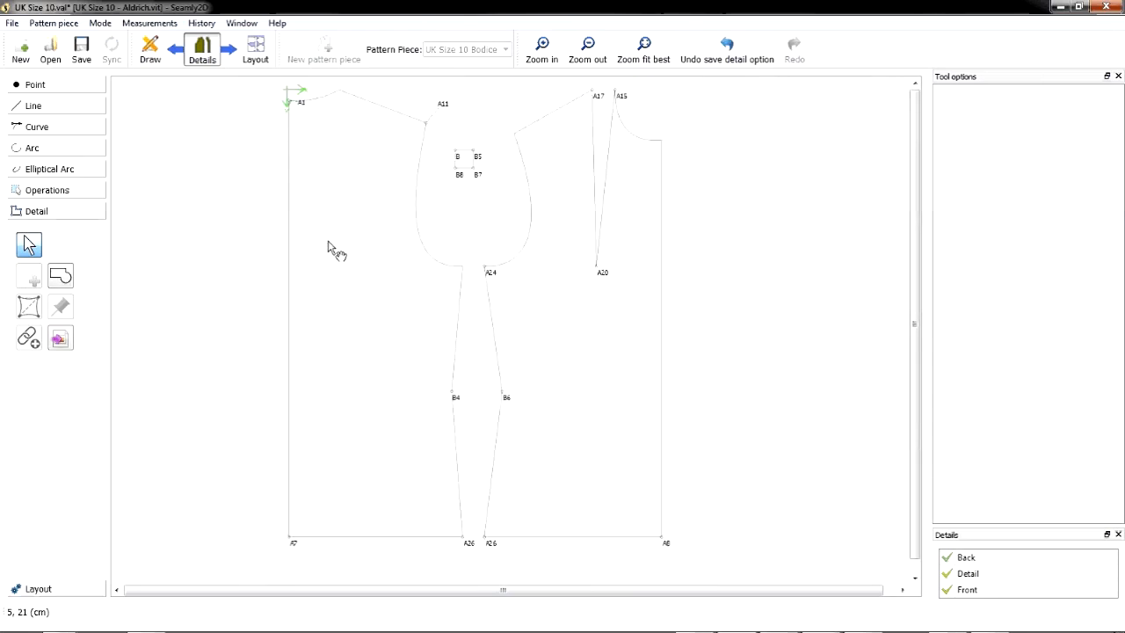
pyautogui.scroll(2, 332, 249)
pyautogui.scroll(-1, 340, 251)
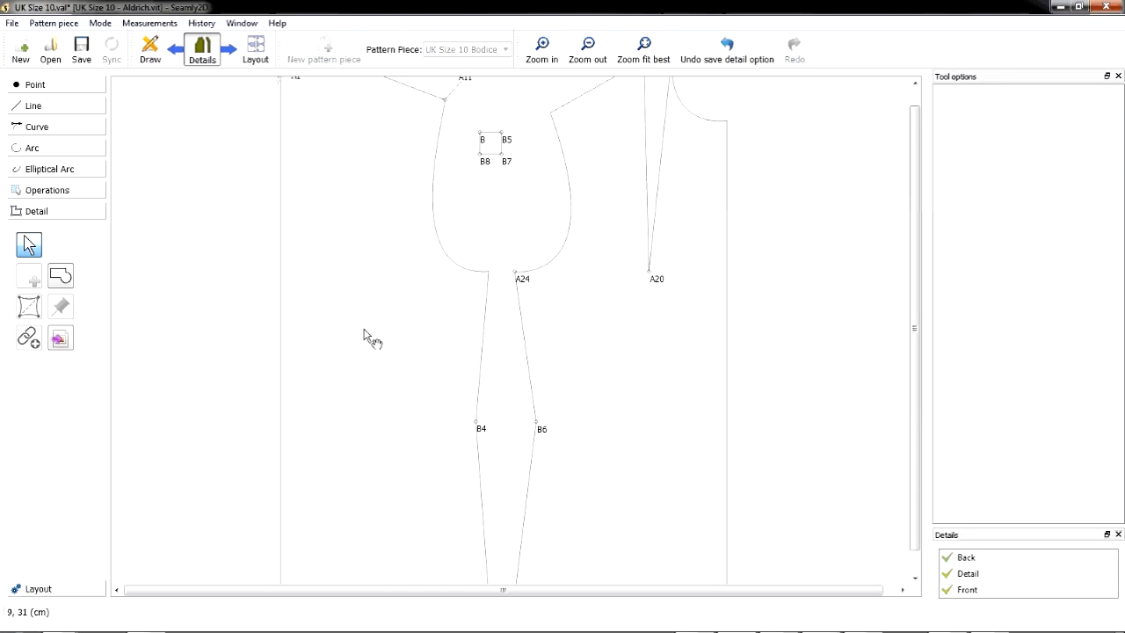
pyautogui.scroll(-3, 328, 379)
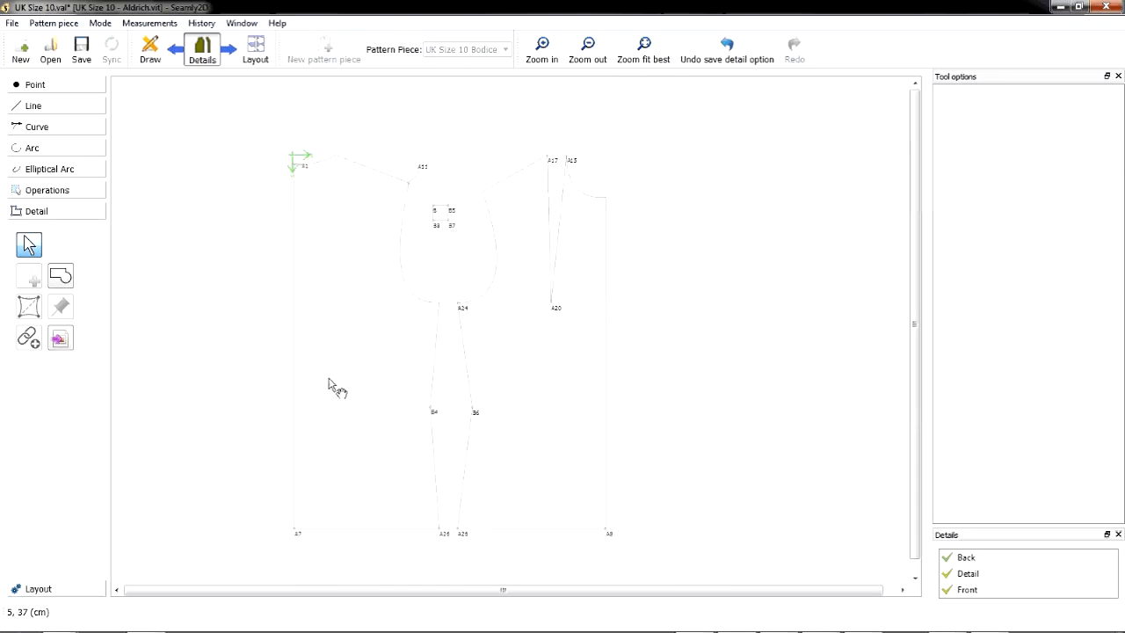
pyautogui.scroll(3, 329, 379)
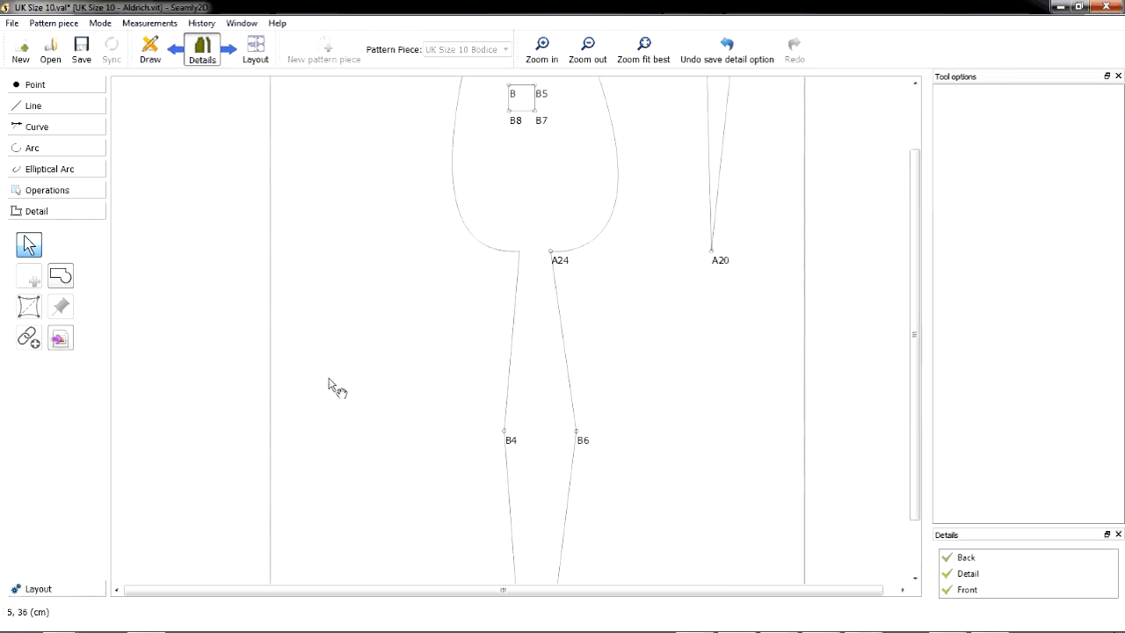
pyautogui.scroll(-2, 334, 389)
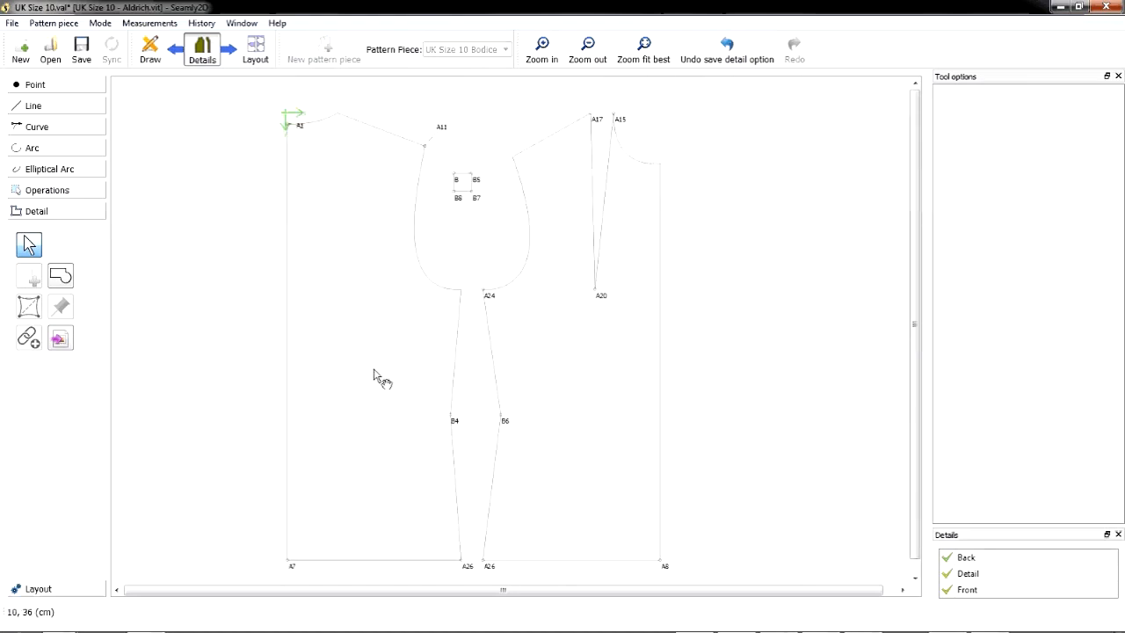
# Step: Switch to Gravit Designer's start screen and on to the open Inkscape document with the drawn rectangles
pyautogui.moveTo(735, 621)
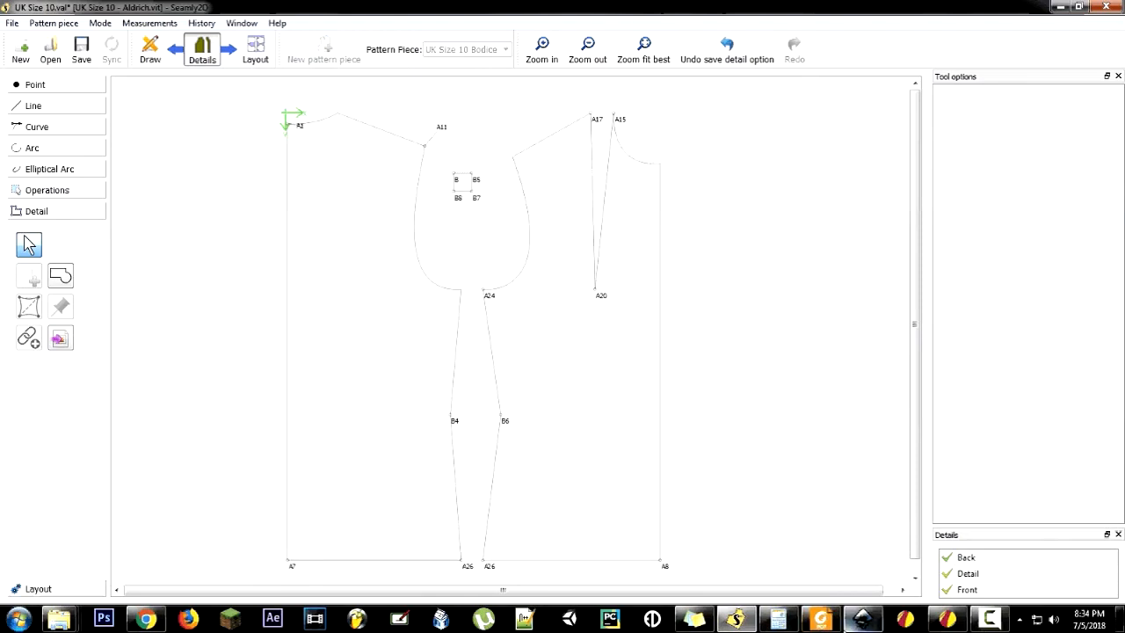
pyautogui.click(949, 620)
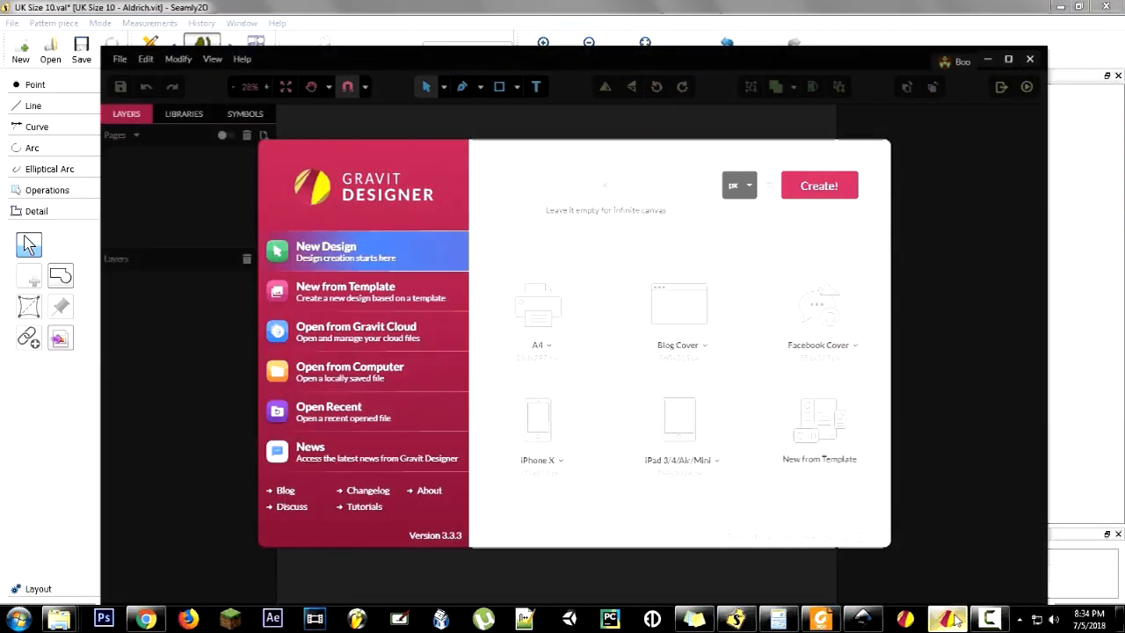
pyautogui.moveTo(865, 622)
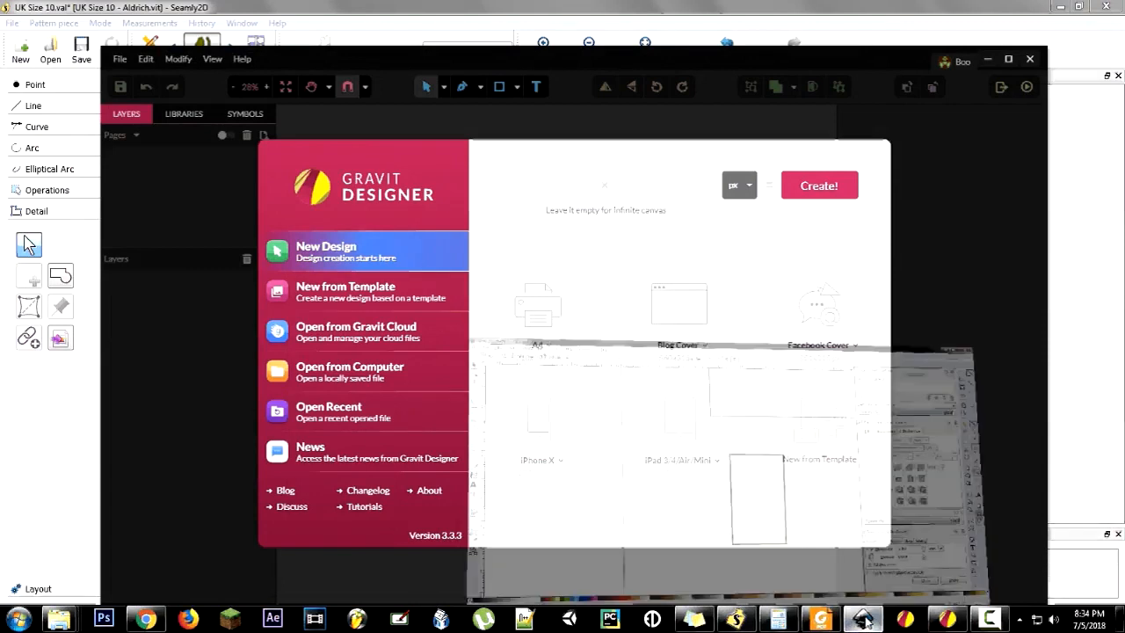
pyautogui.click(862, 545)
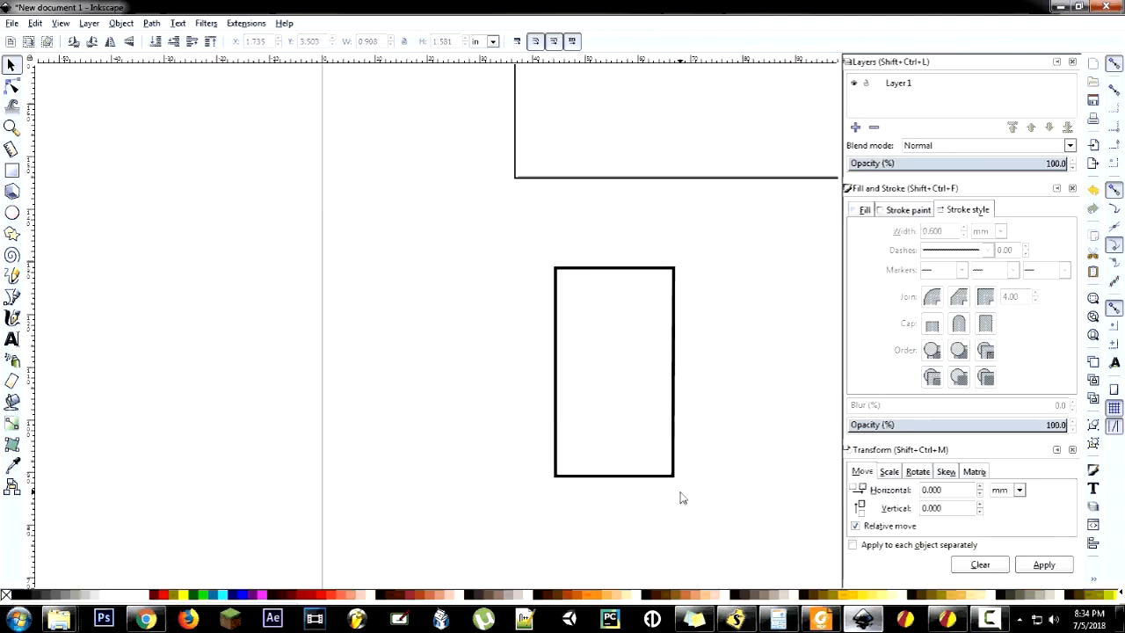
# Step: Switch to the Chrome browser and examine the tiled grid and test squares in the article on creating tiled PDFs in Inkscape
pyautogui.click(146, 625)
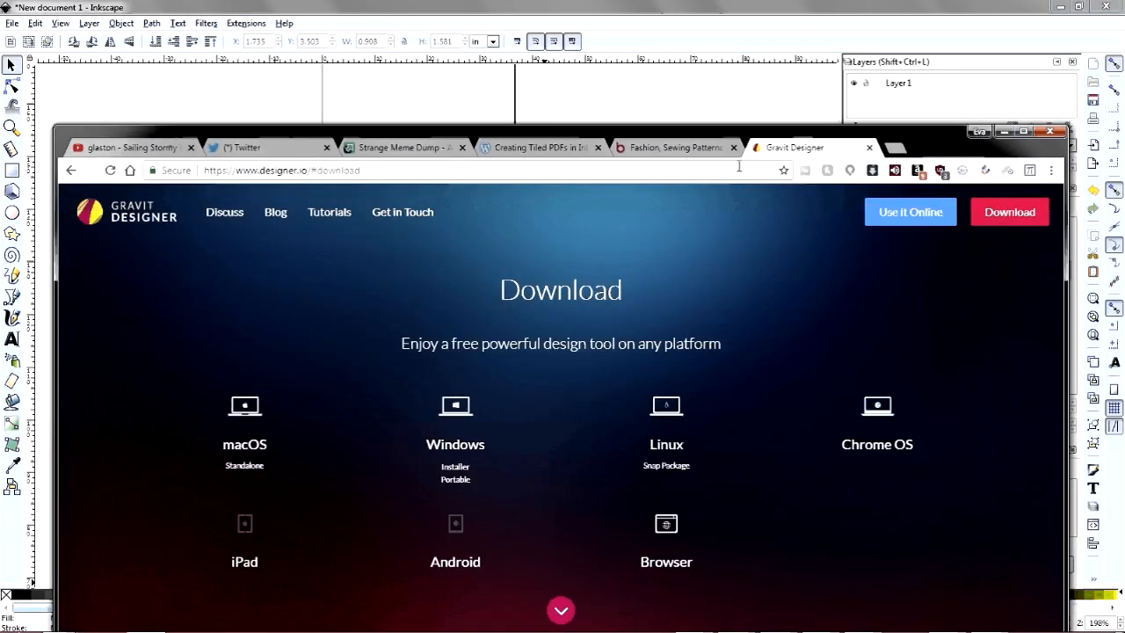
pyautogui.click(676, 146)
pyautogui.click(538, 147)
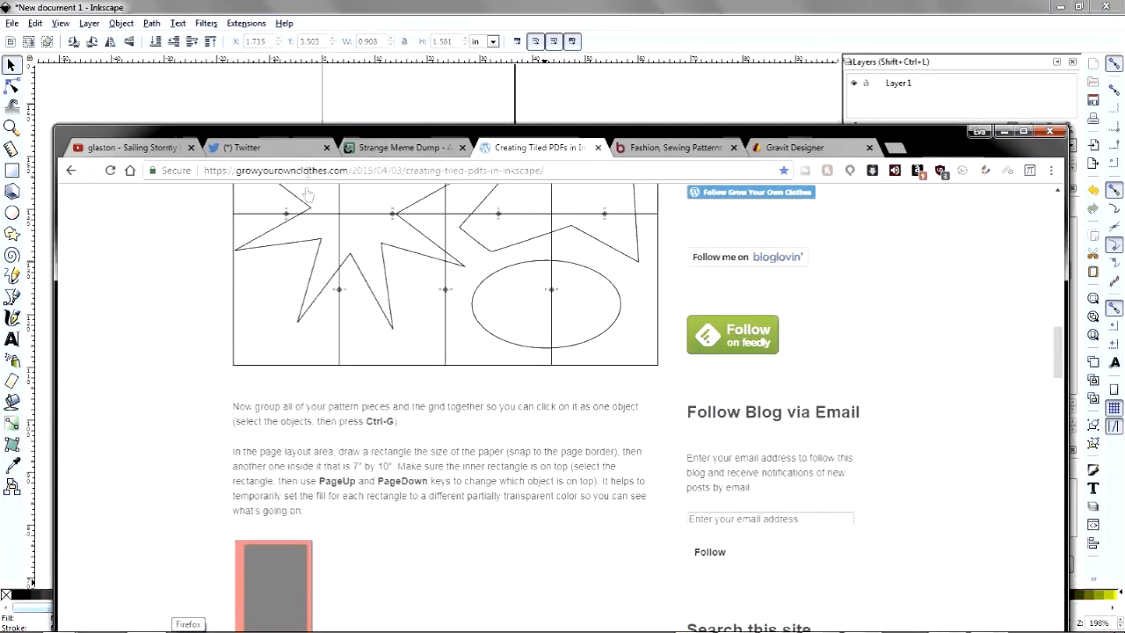
pyautogui.scroll(2, 290, 360)
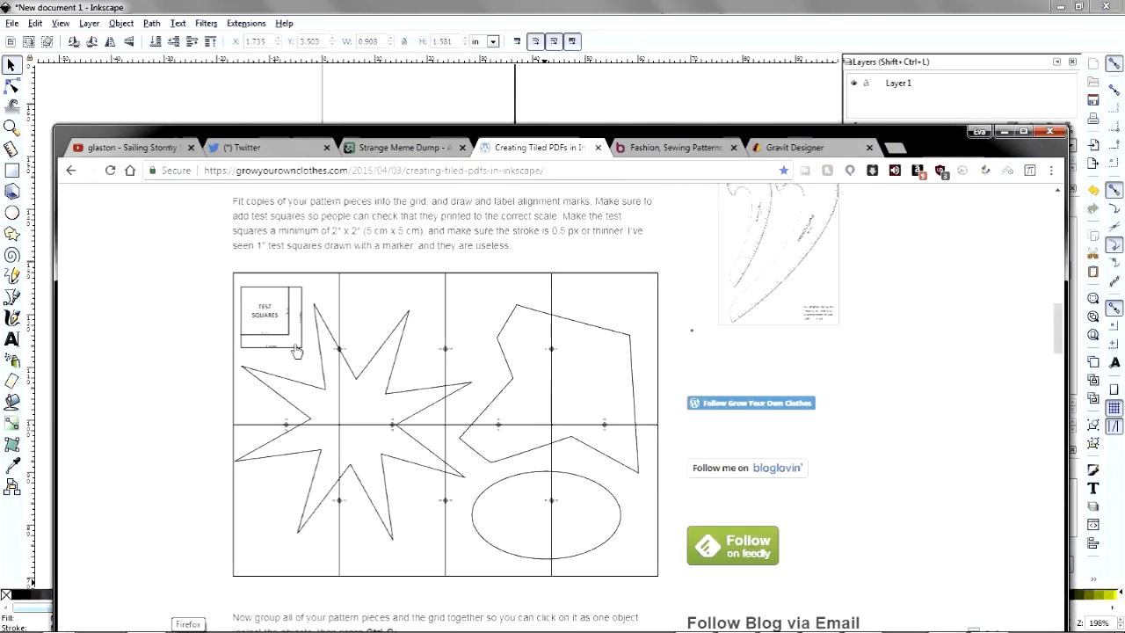
# Step: Read the article's instructions on drawing the border grid, exporting each sheet to PDF and moving the grid for the following page
pyautogui.scroll(-10, 292, 355)
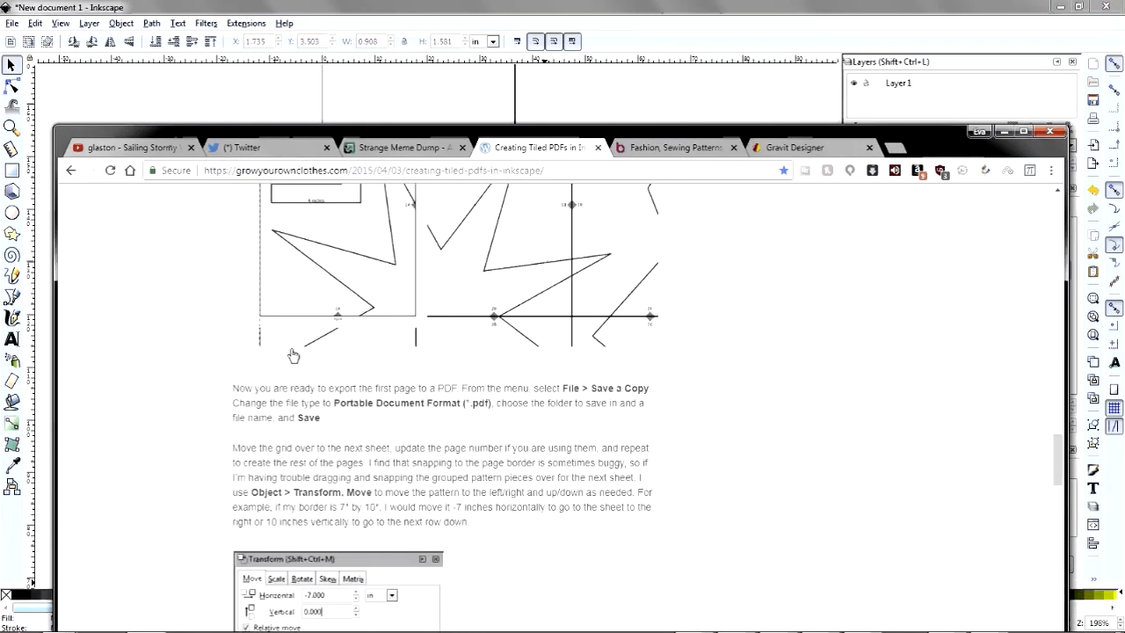
pyautogui.scroll(-2, 293, 355)
pyautogui.scroll(8, 299, 356)
pyautogui.scroll(15, 307, 357)
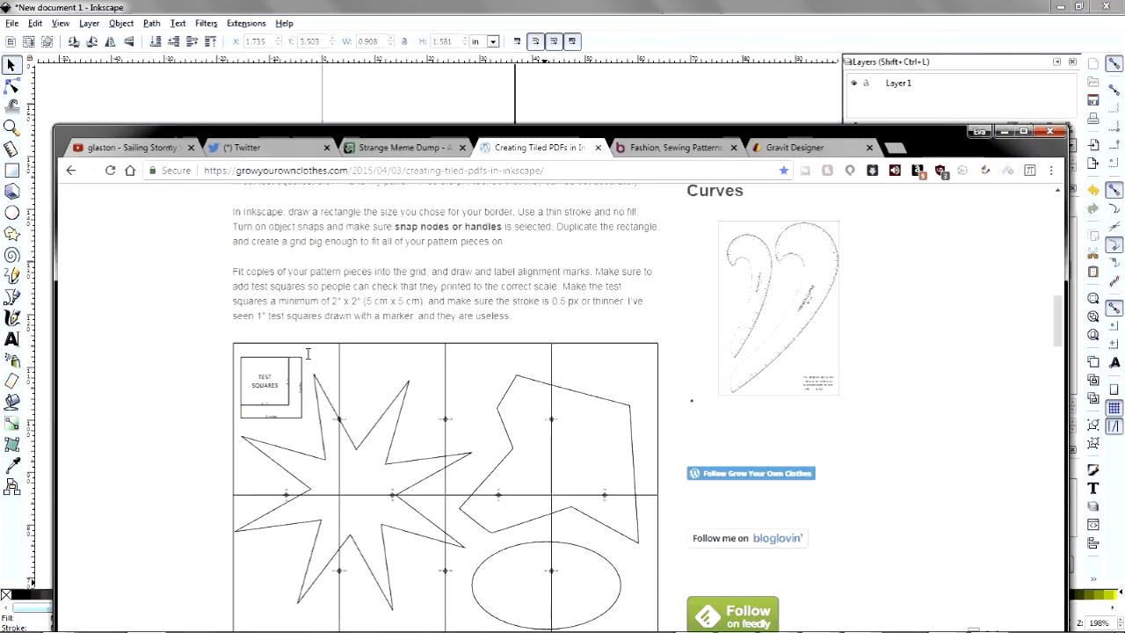
pyautogui.scroll(-15, 313, 358)
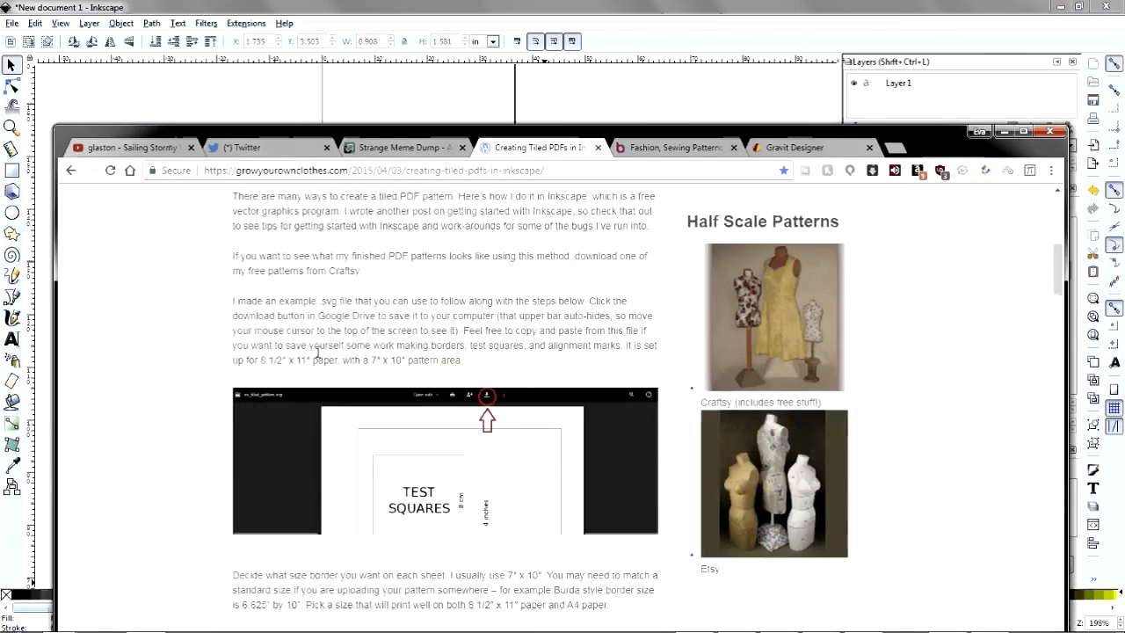
pyautogui.scroll(-6, 334, 364)
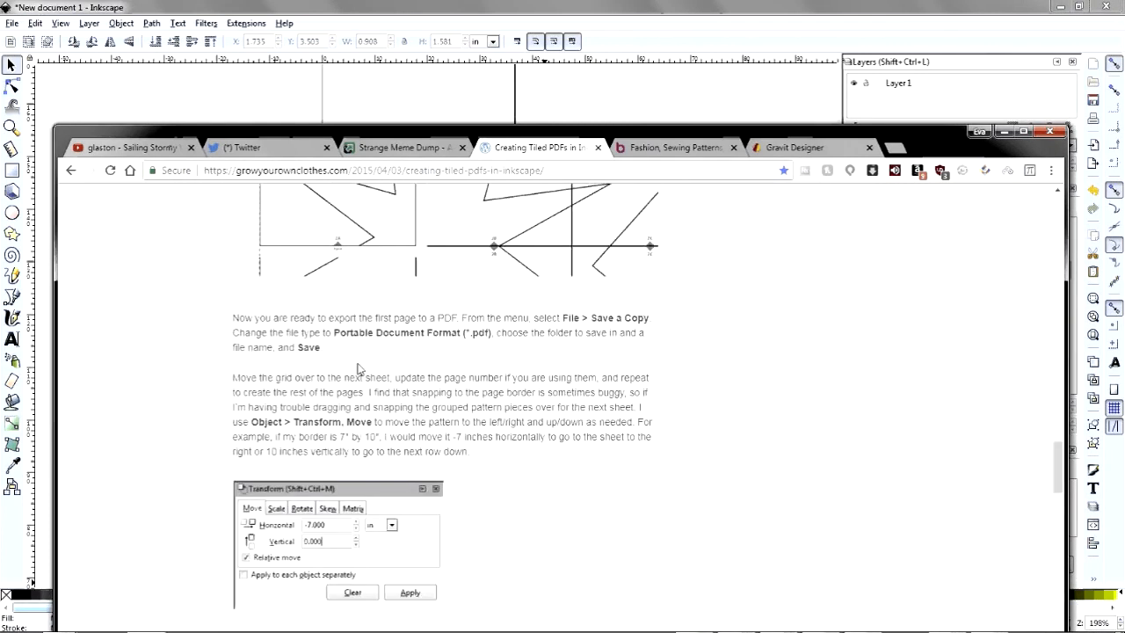
pyautogui.scroll(-3, 358, 369)
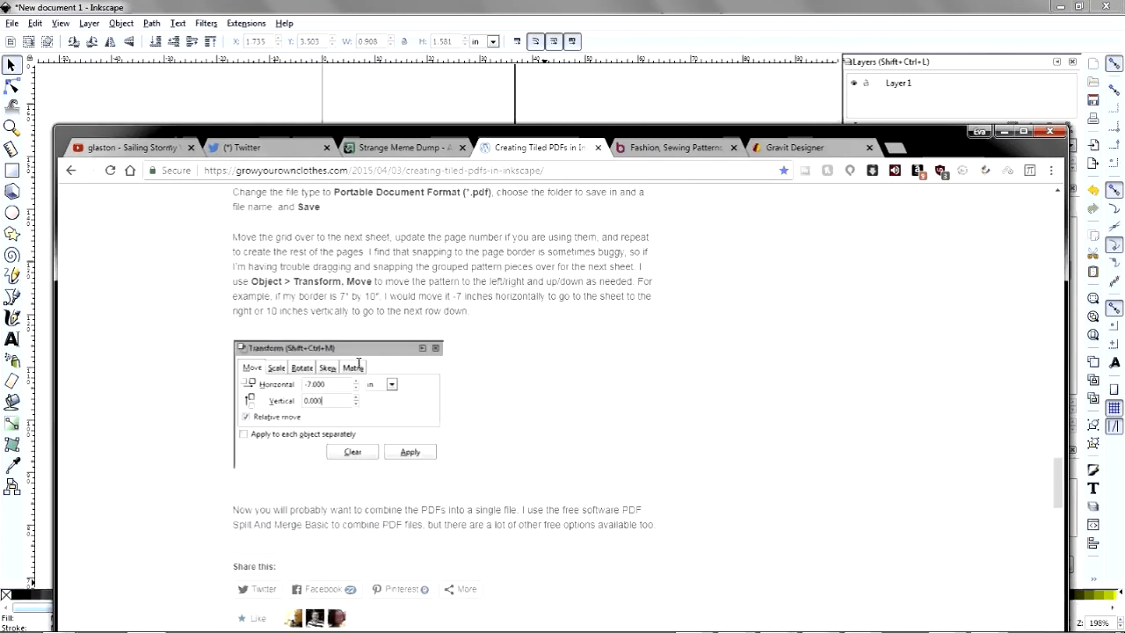
# Step: Minimize the browser and Inkscape, and bring up Gravit Designer's download page in Chrome to examine the offered platforms
pyautogui.click(1002, 131)
pyautogui.click(1059, 6)
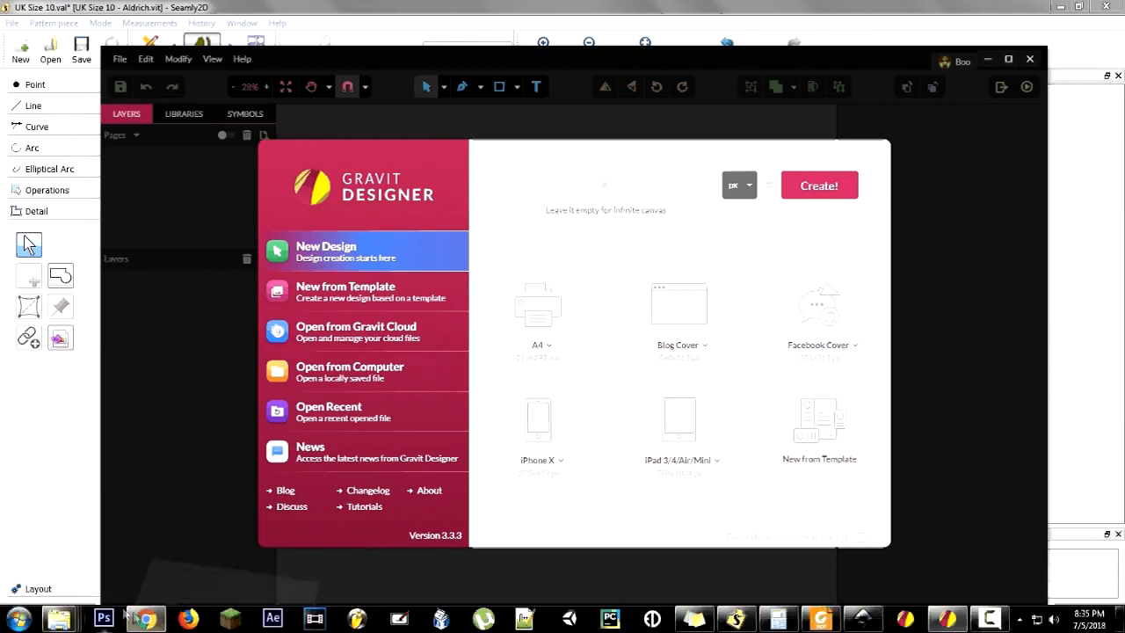
pyautogui.click(145, 619)
pyautogui.click(791, 147)
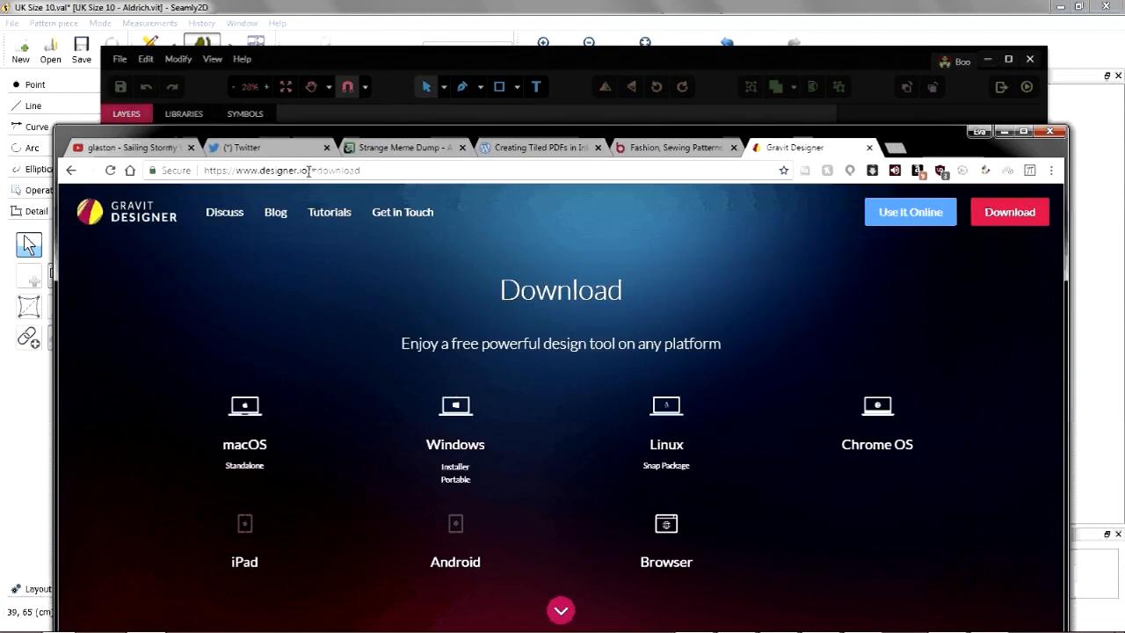
pyautogui.scroll(-1, 459, 334)
pyautogui.scroll(1, 462, 331)
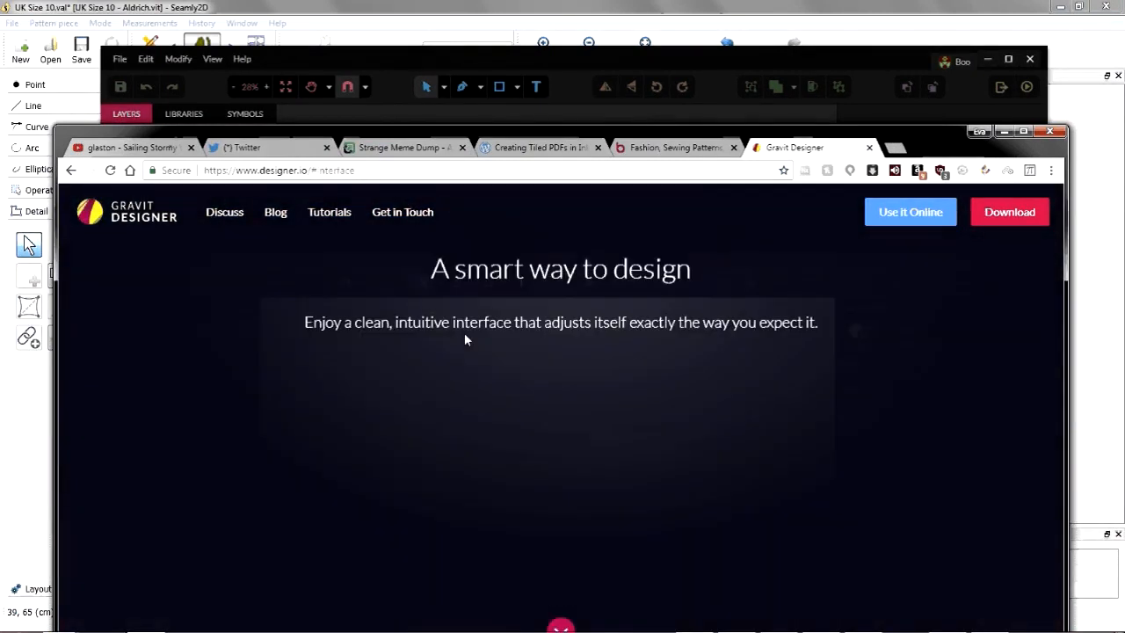
pyautogui.scroll(-1, 464, 336)
pyautogui.scroll(-1, 475, 334)
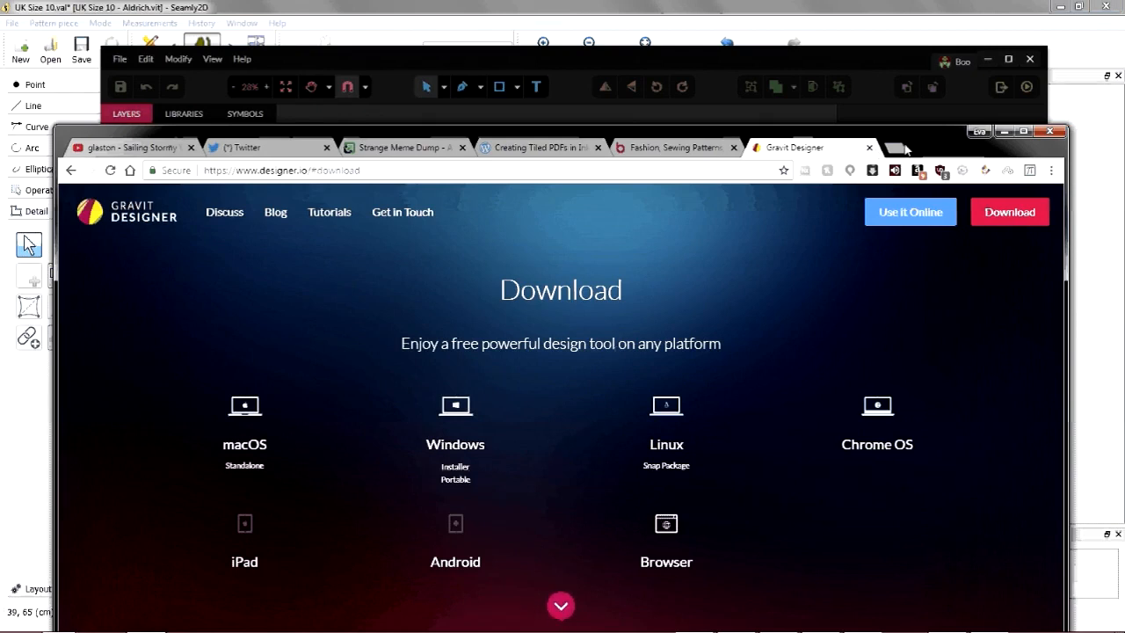
# Step: Return to Seamly2D, examine the test square beside the bodice draft in Draw mode, and go back to Details mode
pyautogui.click(1009, 136)
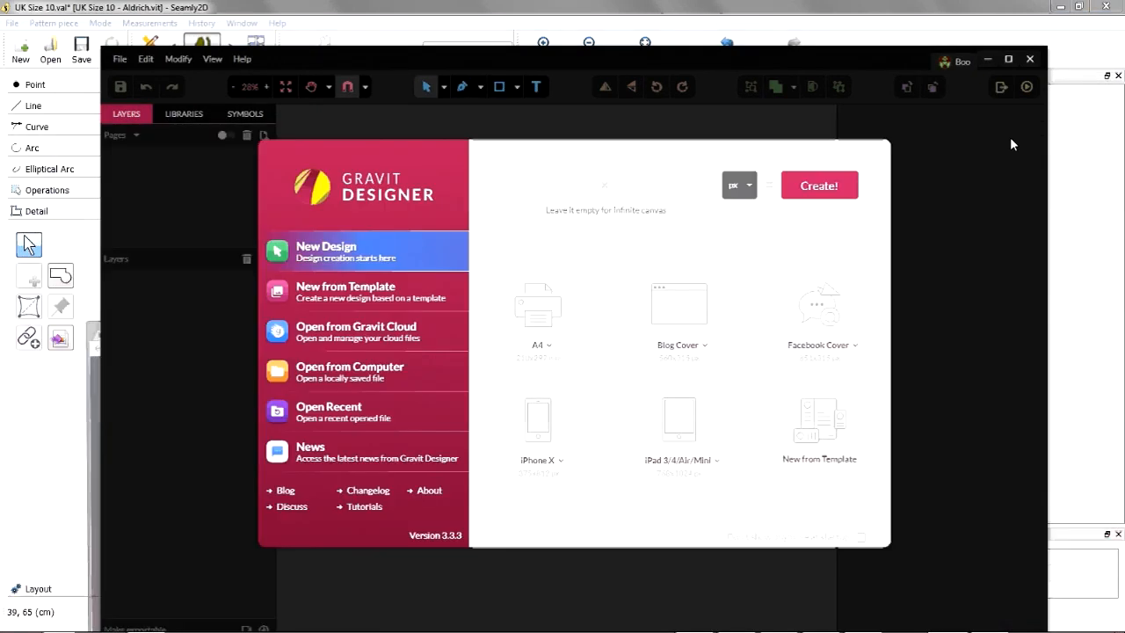
pyautogui.click(987, 59)
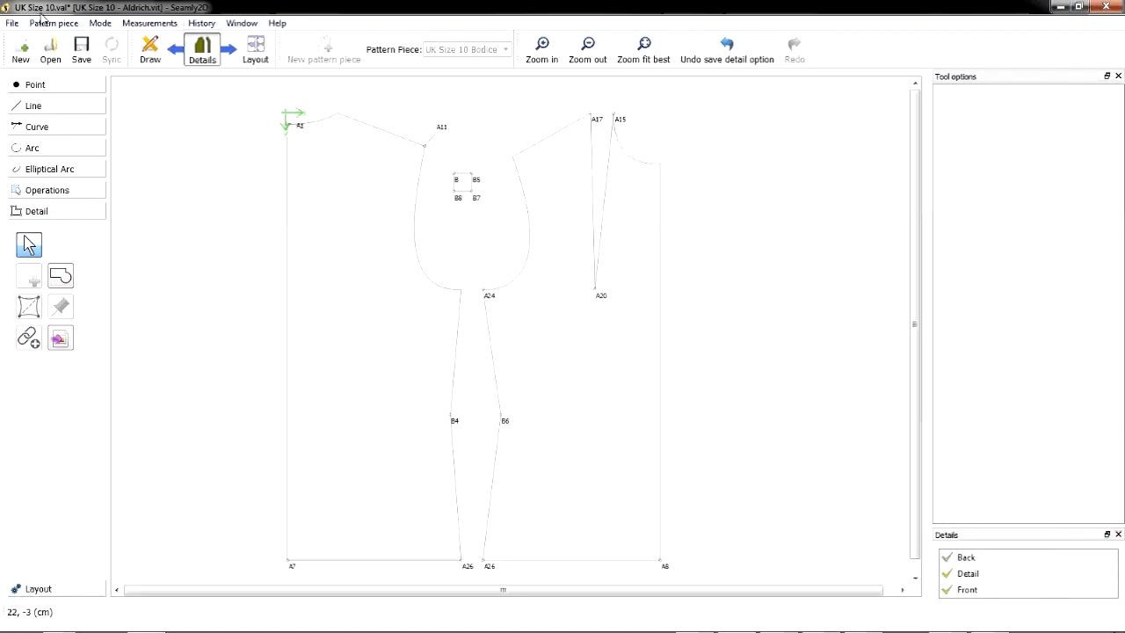
pyautogui.click(150, 53)
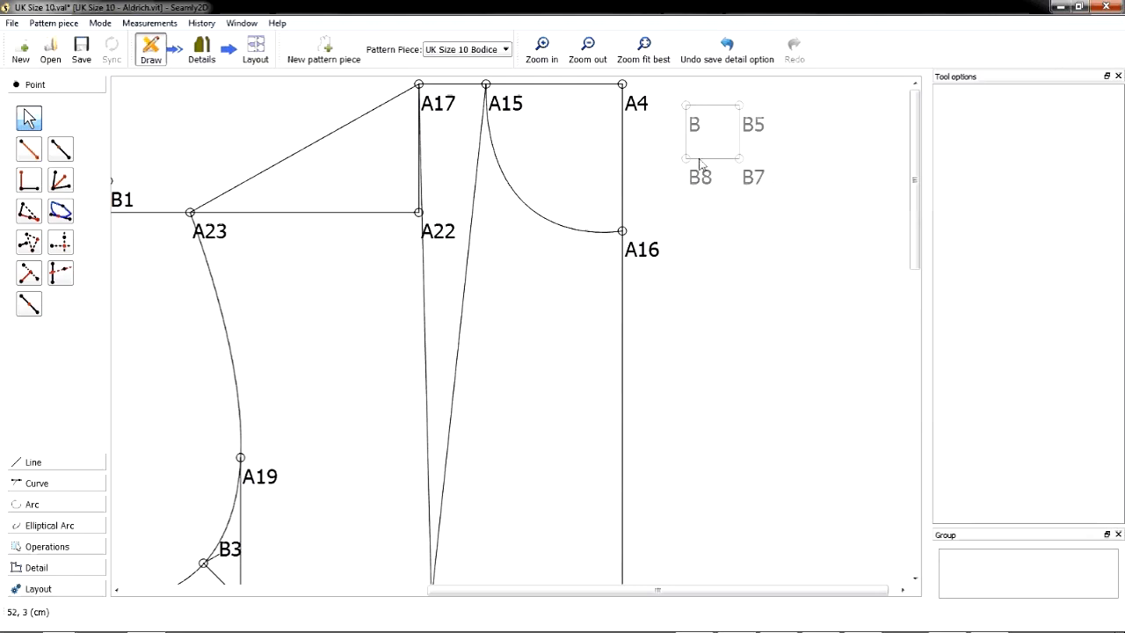
pyautogui.click(200, 55)
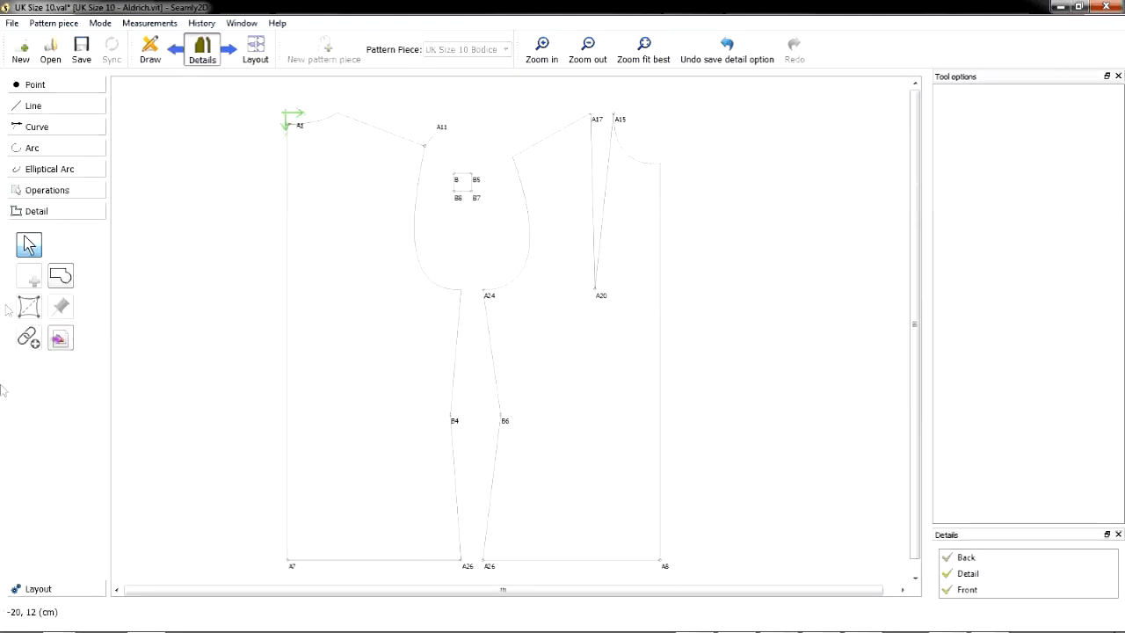
# Step: Look over the file formats available for exporting the pattern pieces and leave the export settings without saving
pyautogui.click(60, 346)
pyautogui.click(475, 237)
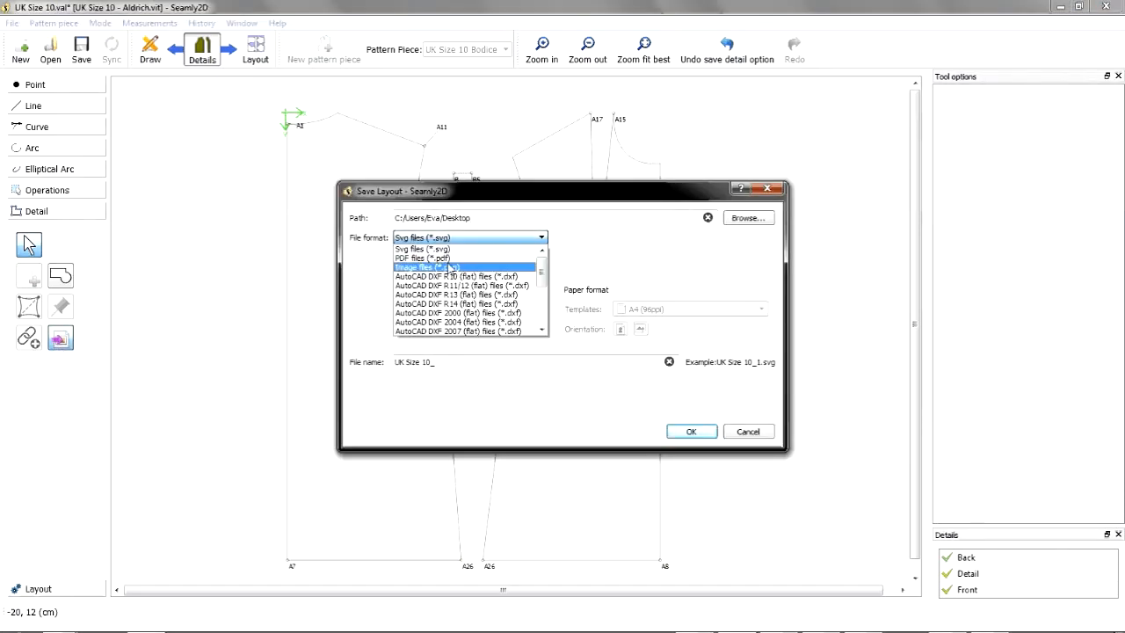
pyautogui.click(746, 431)
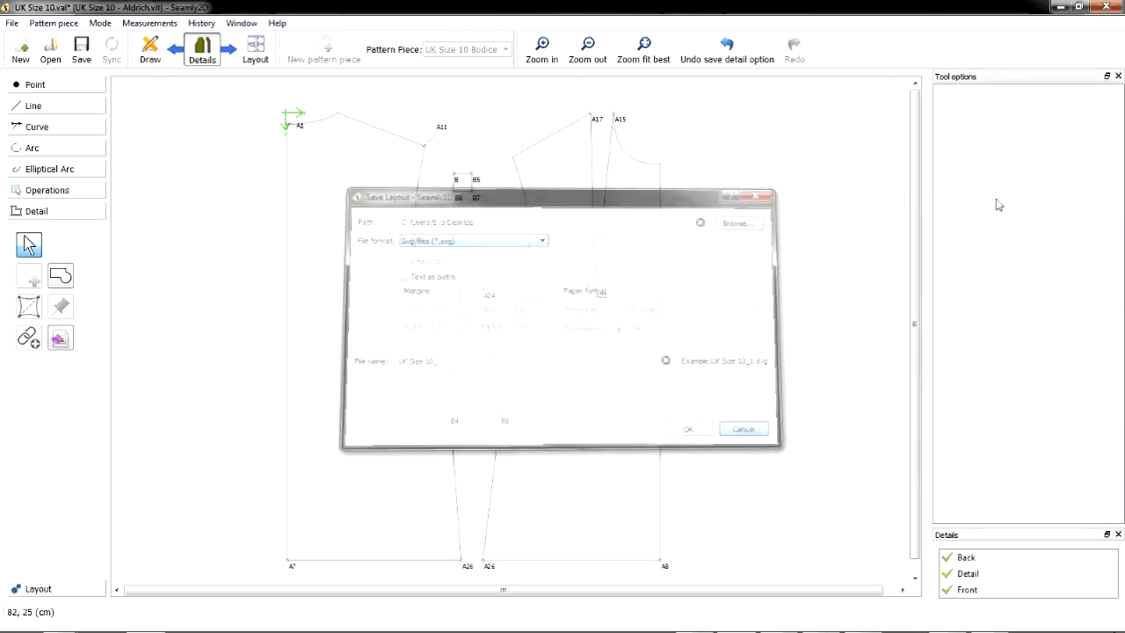
# Step: Minimize Seamly2D, switch to Gravit Designer and open UK Size 10_1.pdf from the Desktop
pyautogui.click(1062, 7)
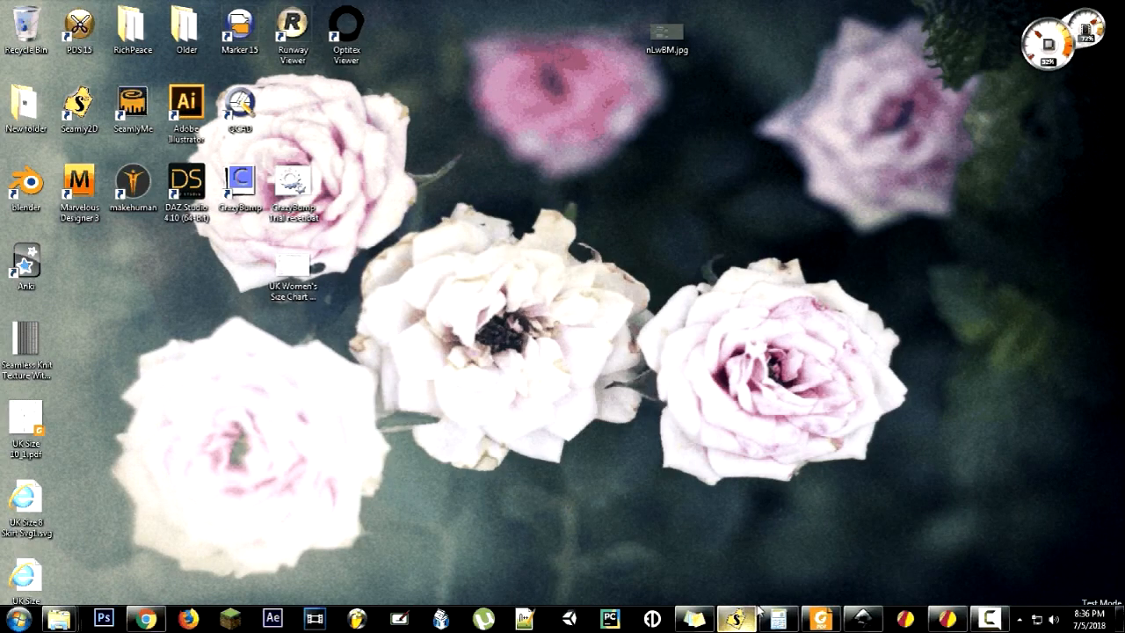
pyautogui.click(947, 618)
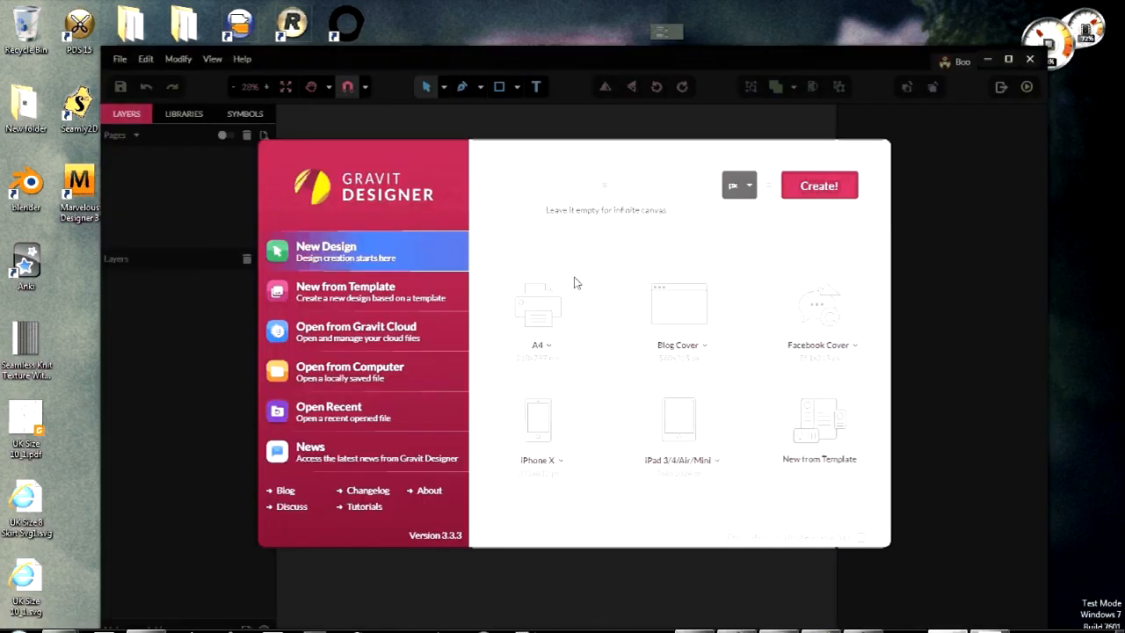
pyautogui.click(333, 372)
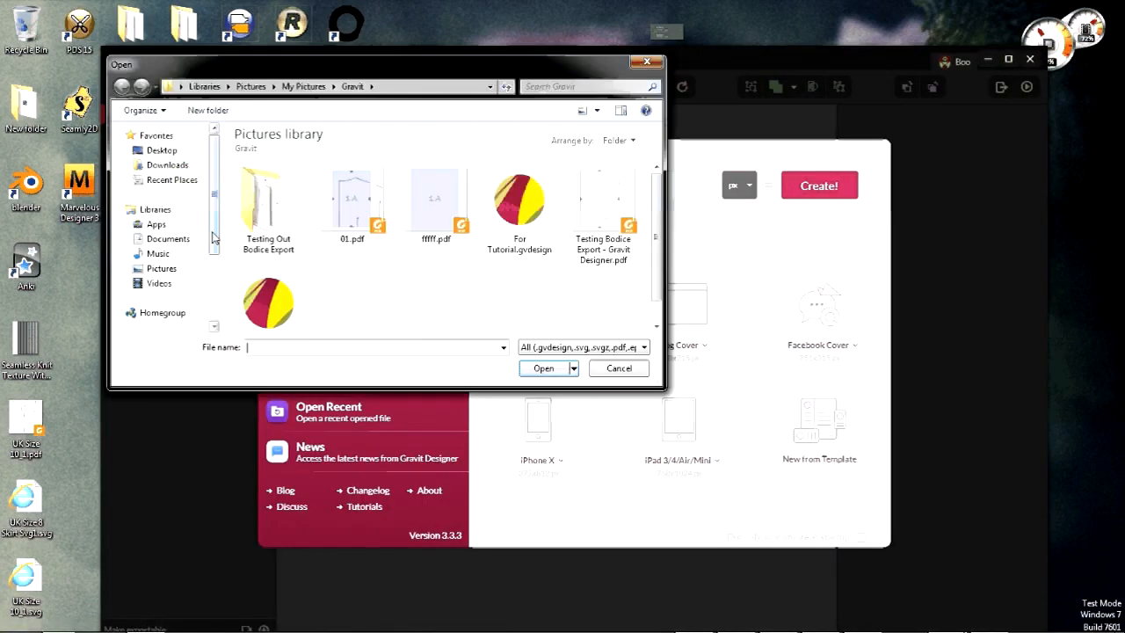
pyautogui.click(161, 150)
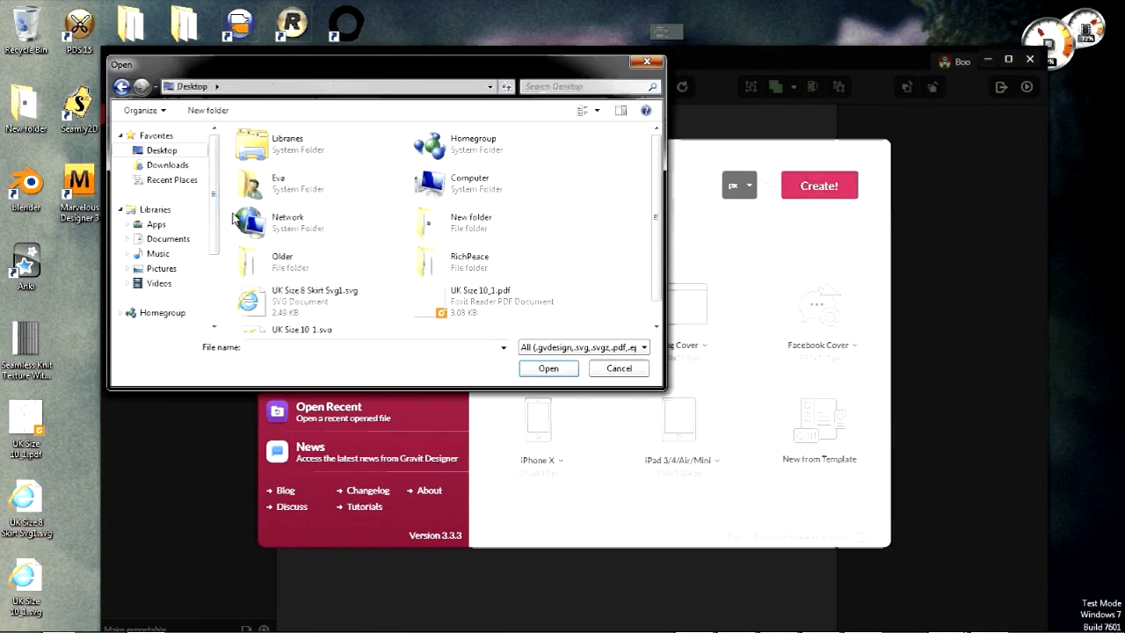
pyautogui.scroll(-1, 234, 218)
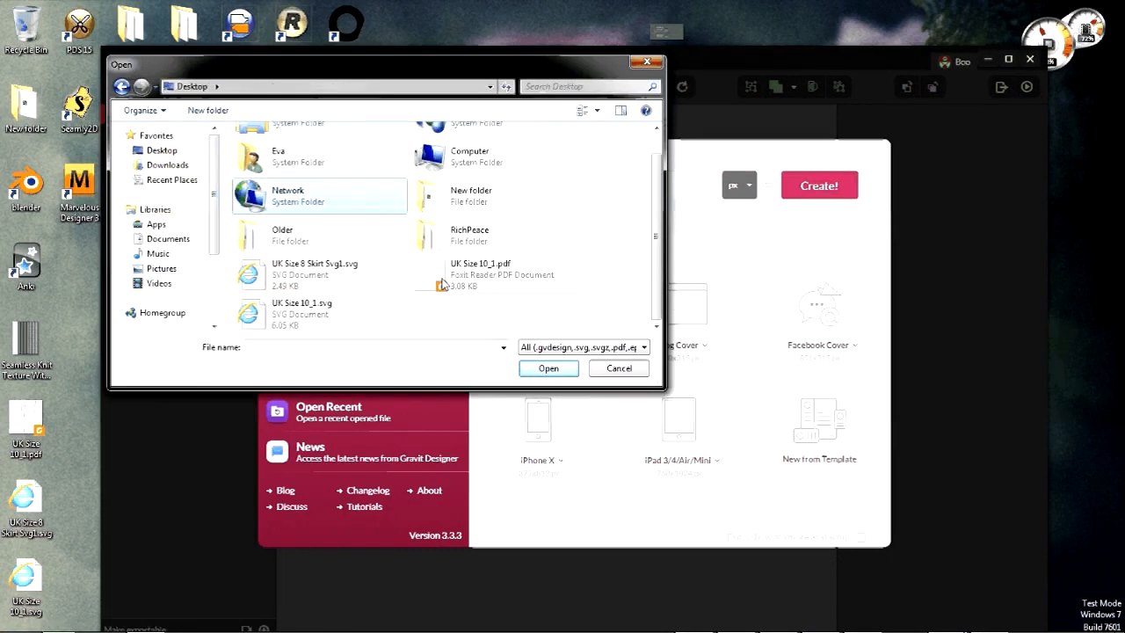
pyautogui.doubleClick(442, 282)
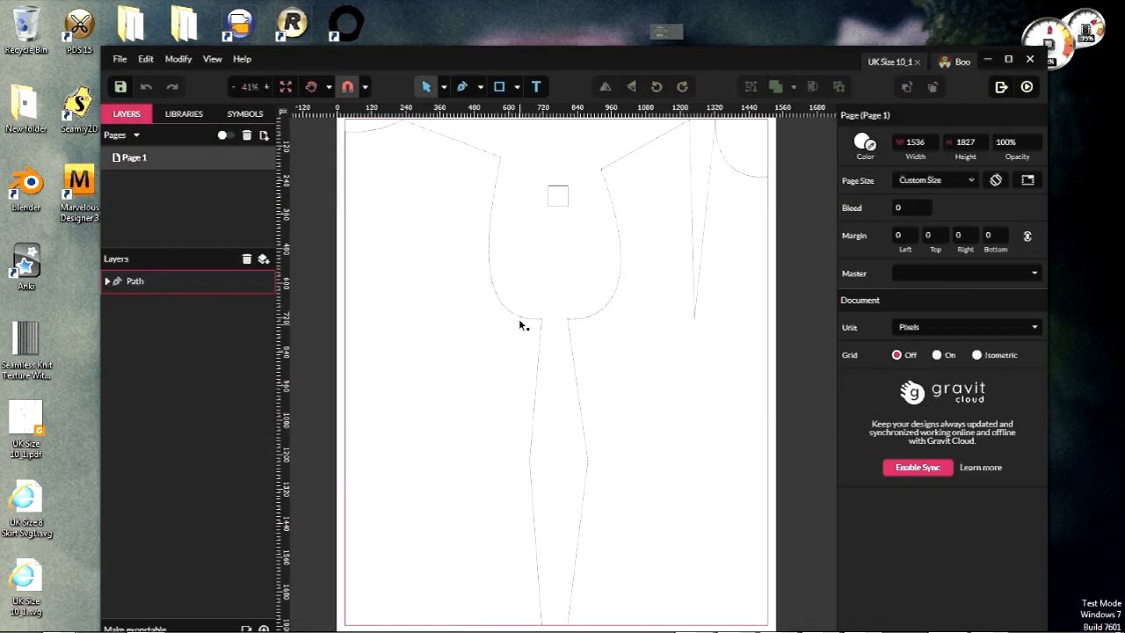
# Step: Select the back and front bodice paths in turn and inspect their outlines on the imported page
pyautogui.click(538, 325)
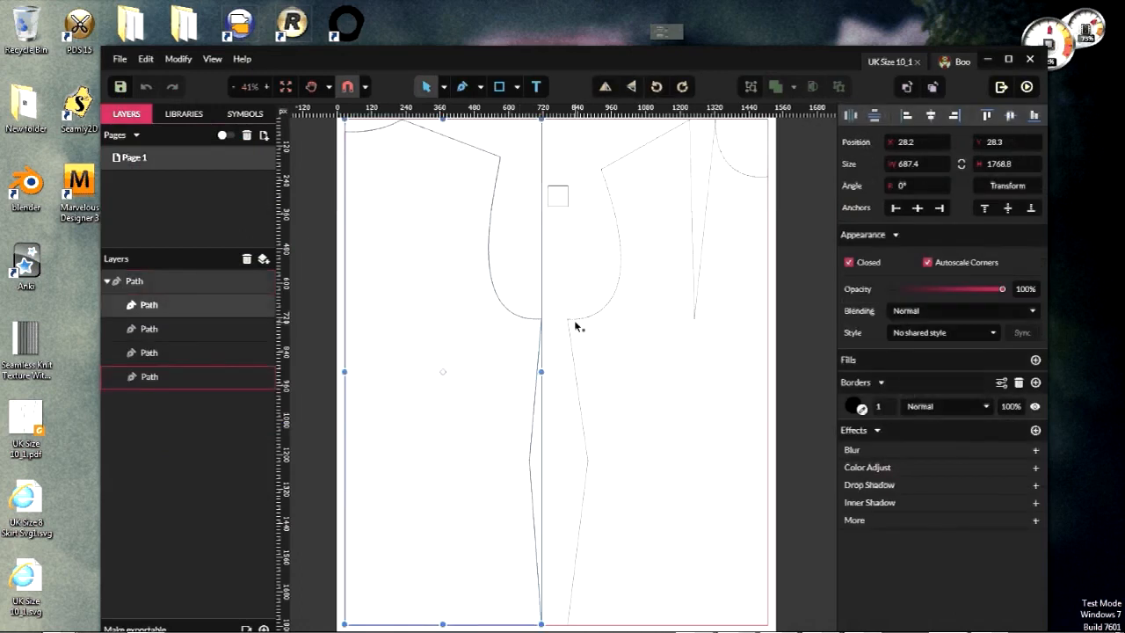
pyautogui.click(575, 327)
pyautogui.scroll(-1, 407, 408)
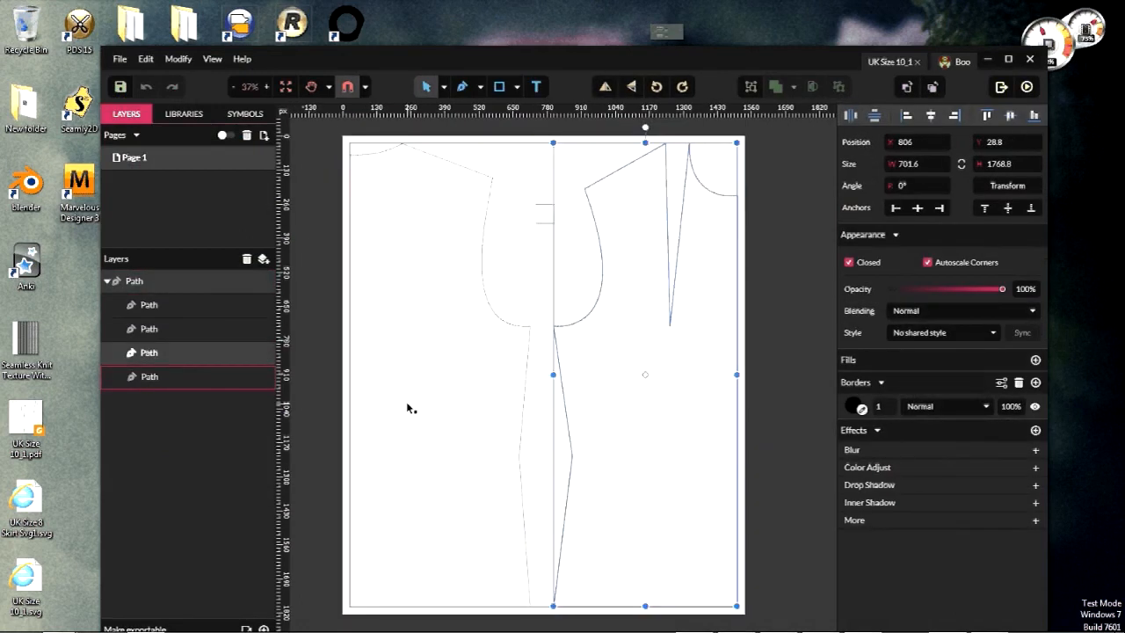
pyautogui.scroll(6, 556, 194)
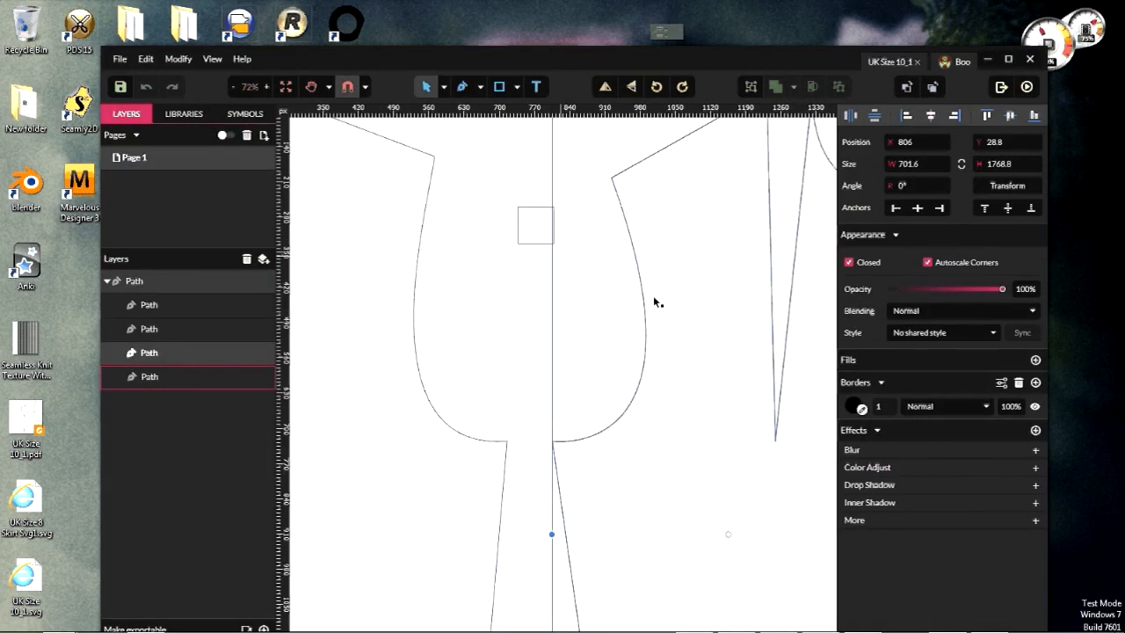
pyautogui.scroll(-4, 534, 172)
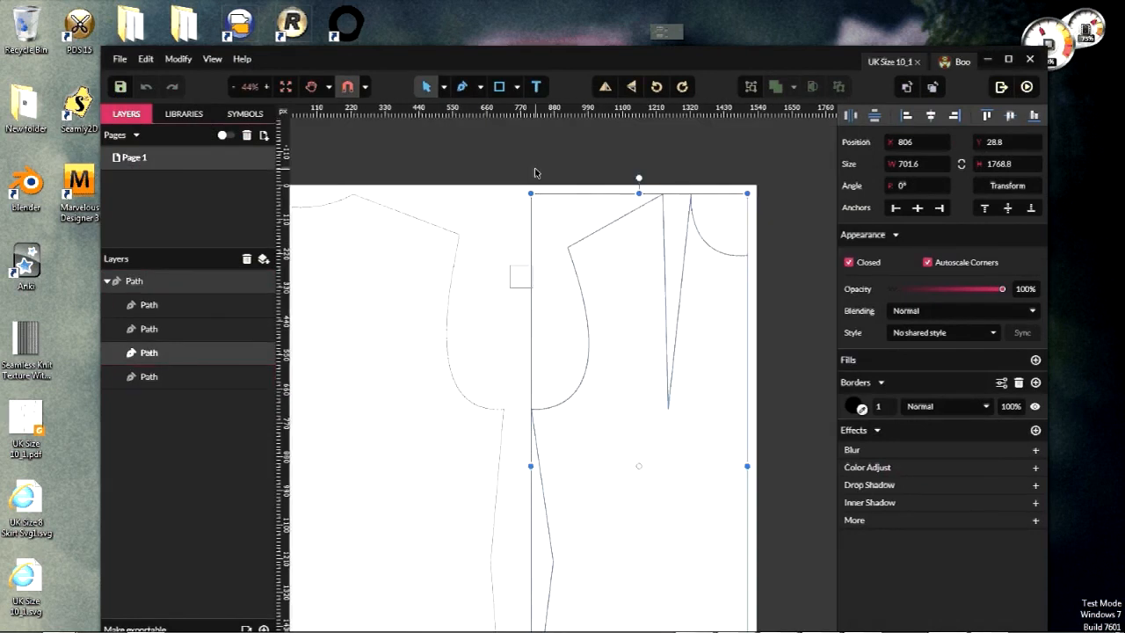
# Step: Set the document unit to inches and check the width and height of the small test square between the armholes
pyautogui.click(534, 172)
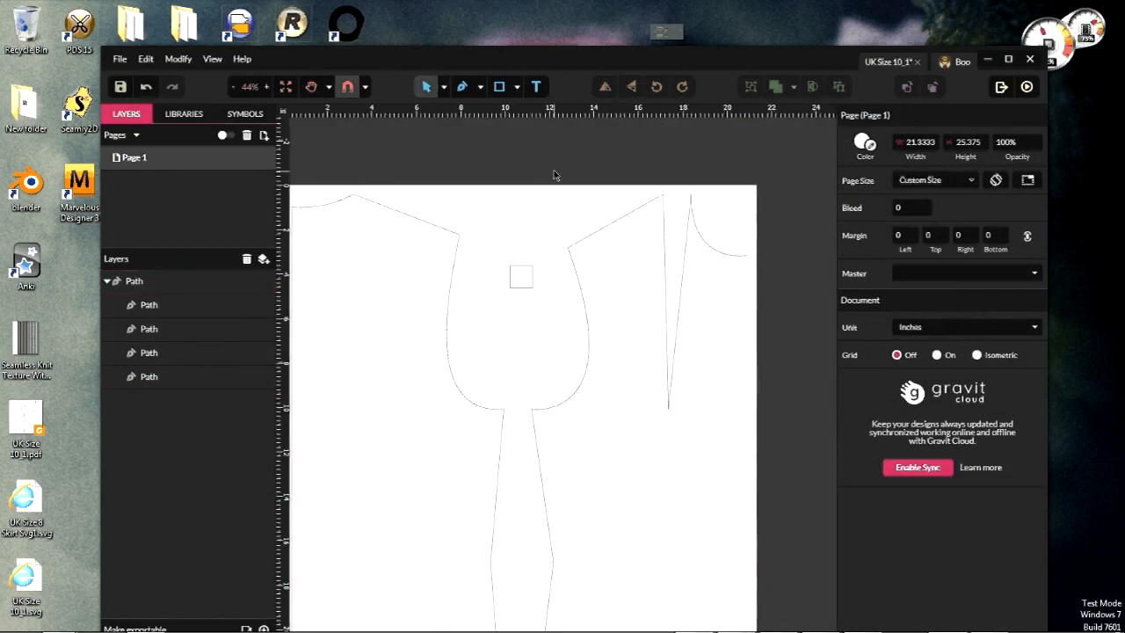
pyautogui.scroll(3, 550, 248)
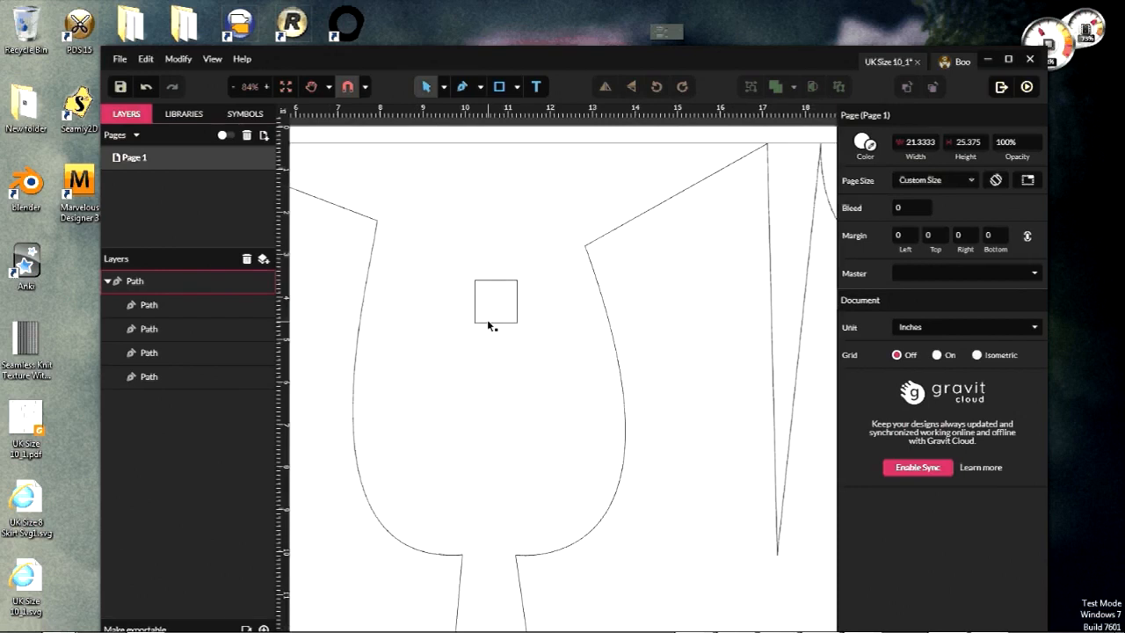
pyautogui.scroll(1, 488, 324)
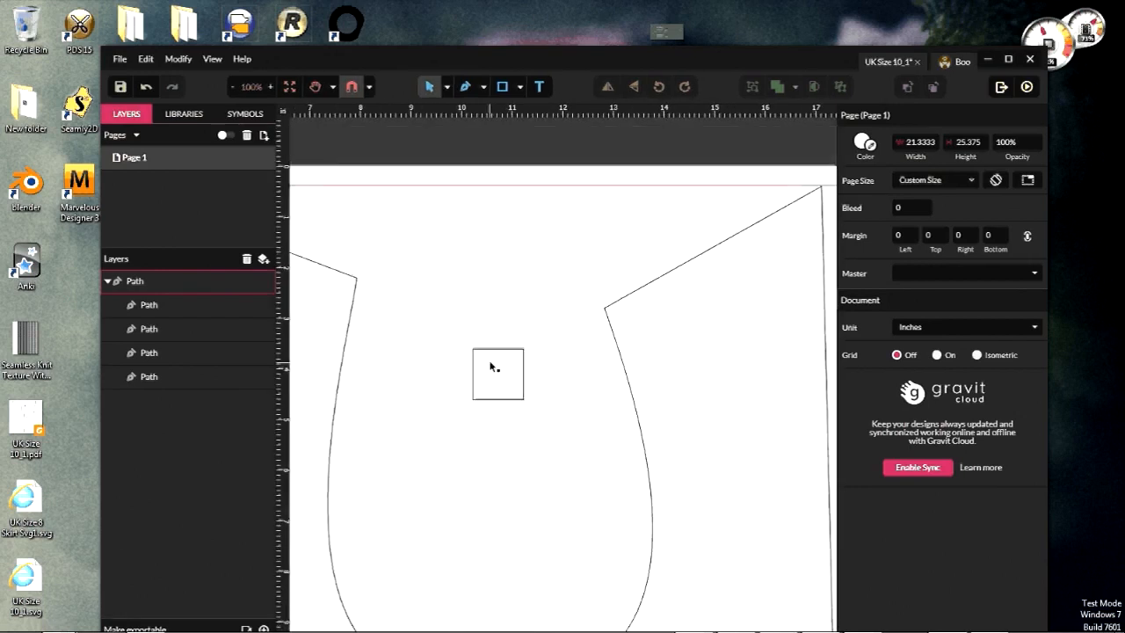
pyautogui.scroll(-1, 492, 371)
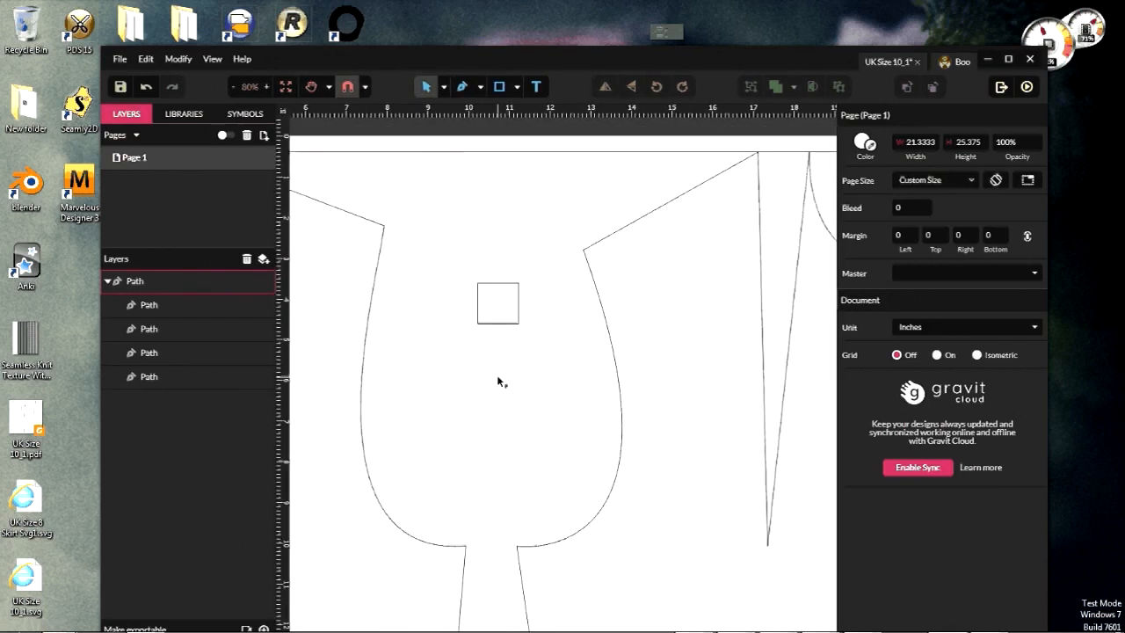
pyautogui.click(498, 322)
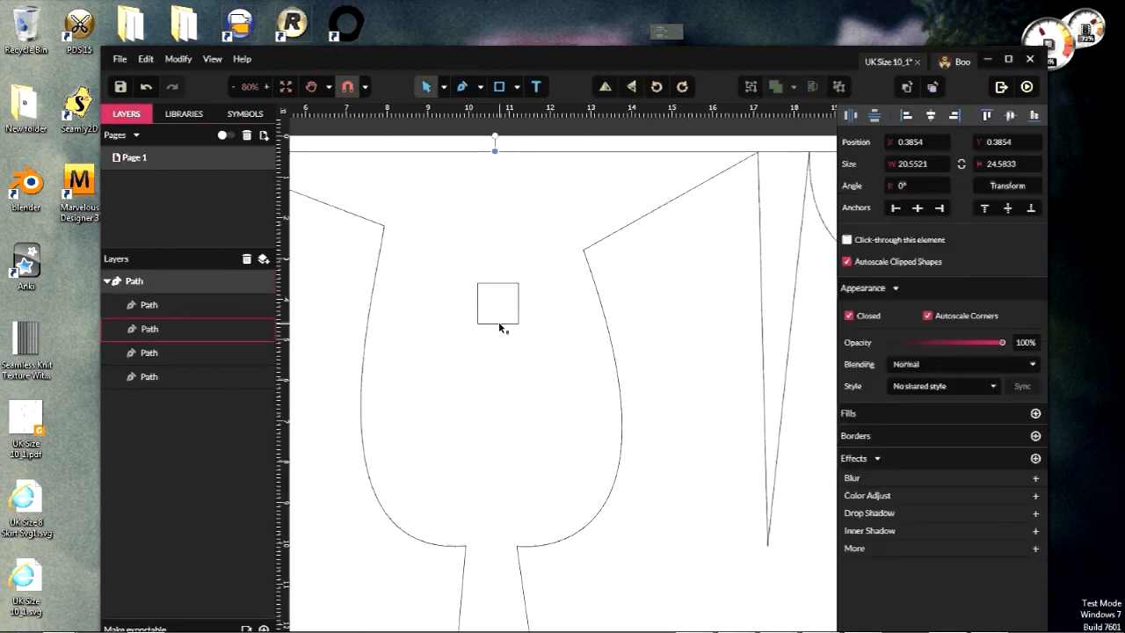
pyautogui.click(499, 322)
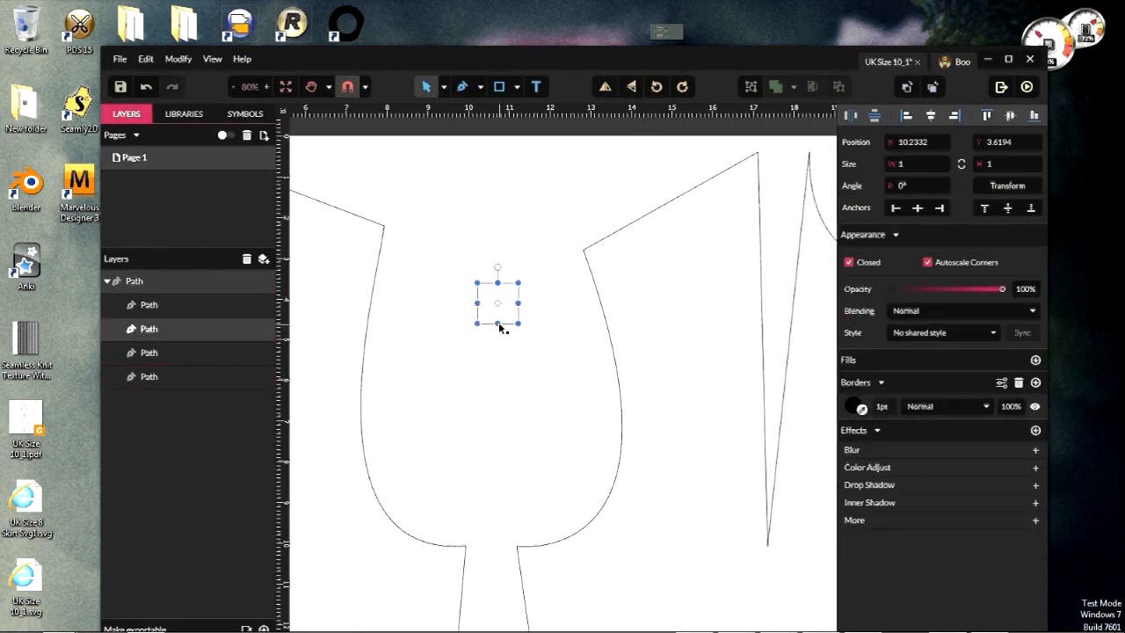
pyautogui.click(900, 166)
pyautogui.press('Tab')
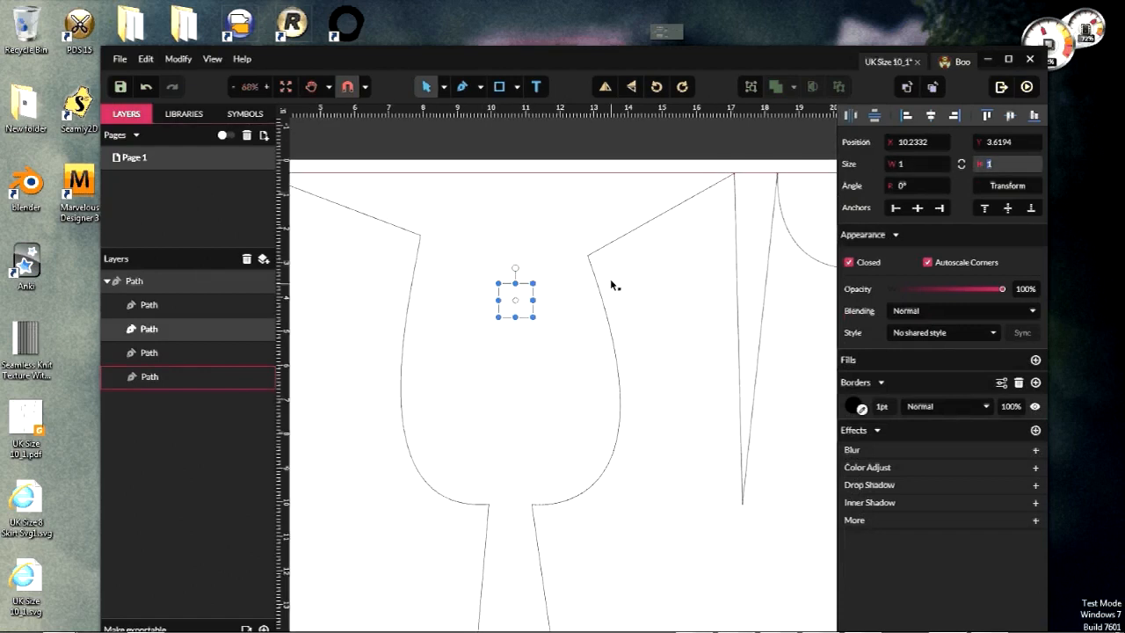
# Step: Delete the white-filled background path spanning the pattern and the small test square path from the imported group
pyautogui.scroll(-3, 605, 318)
pyautogui.click(528, 206)
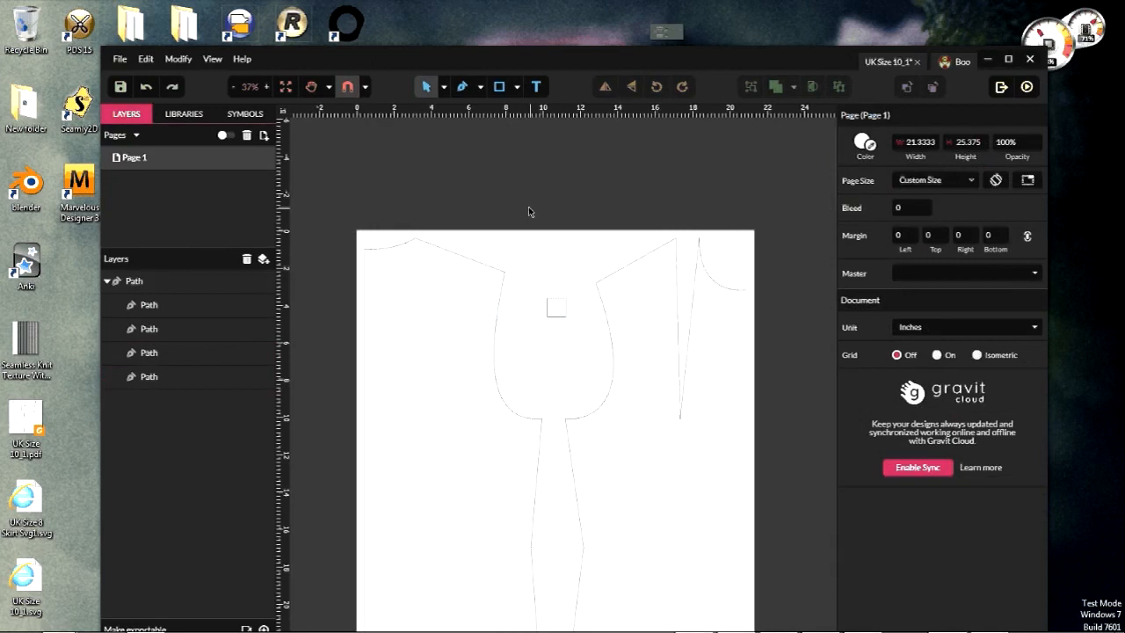
pyautogui.click(163, 376)
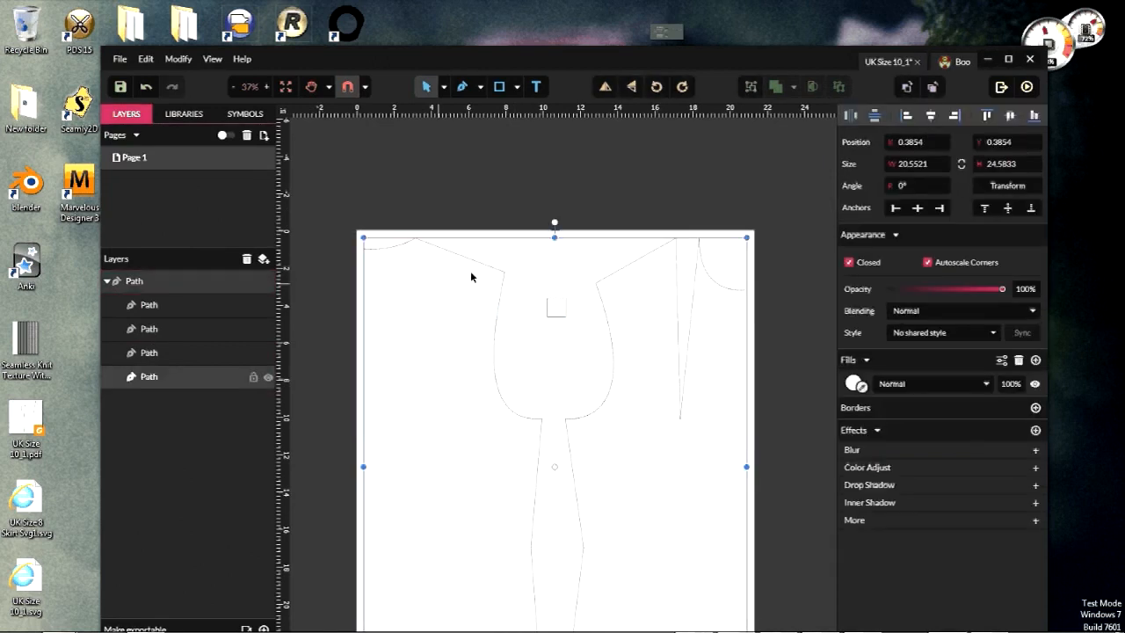
pyautogui.click(113, 281)
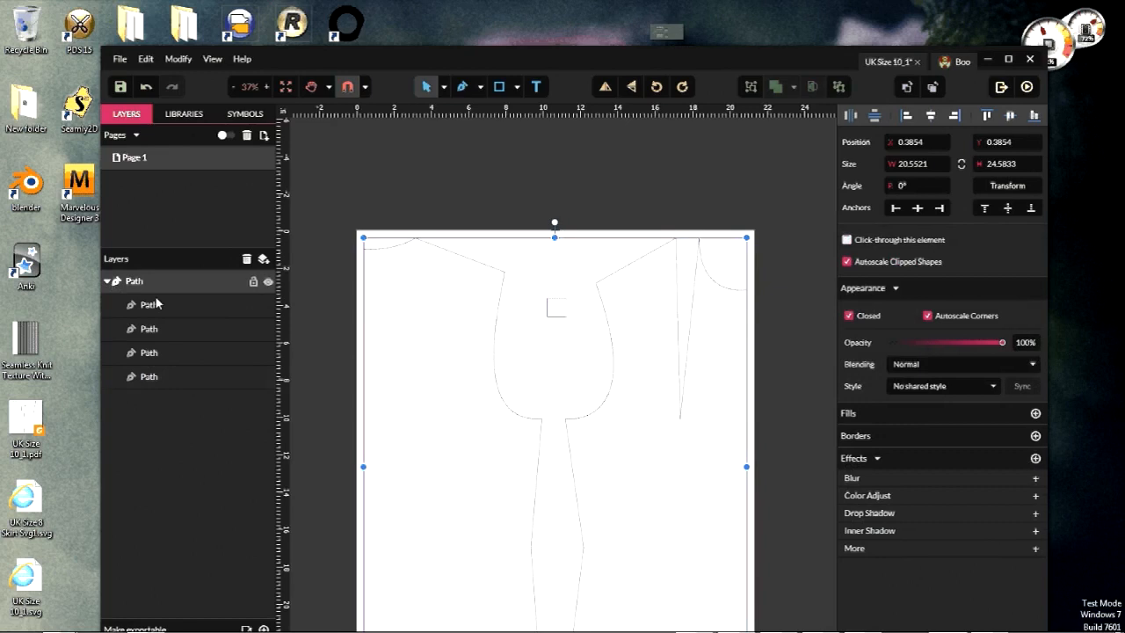
pyautogui.click(154, 380)
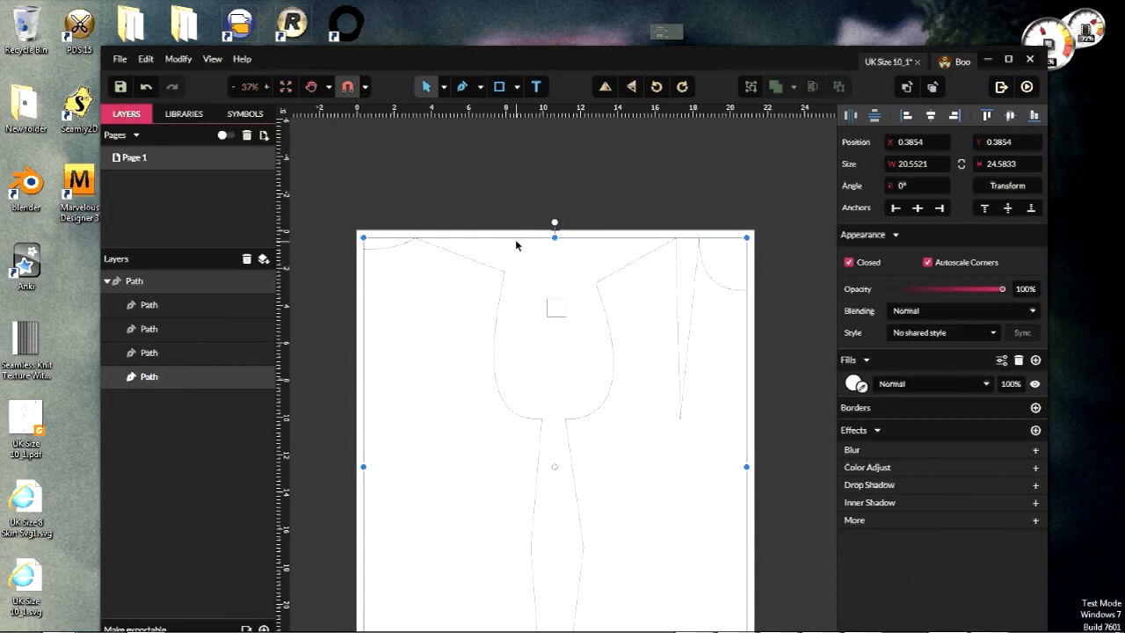
pyautogui.press('Delete')
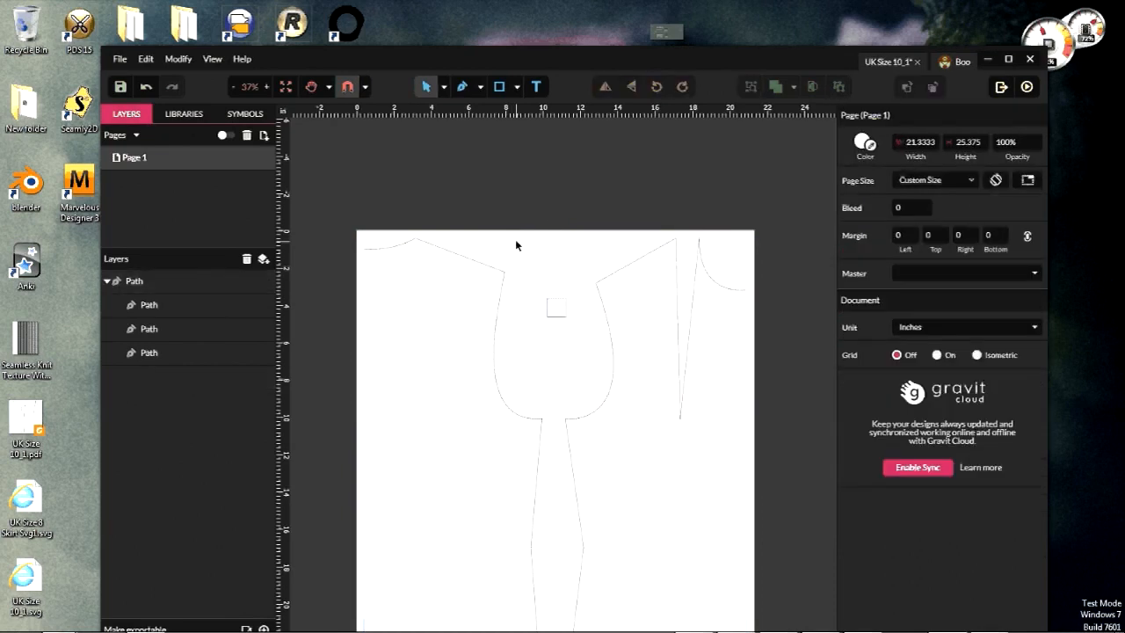
pyautogui.click(171, 334)
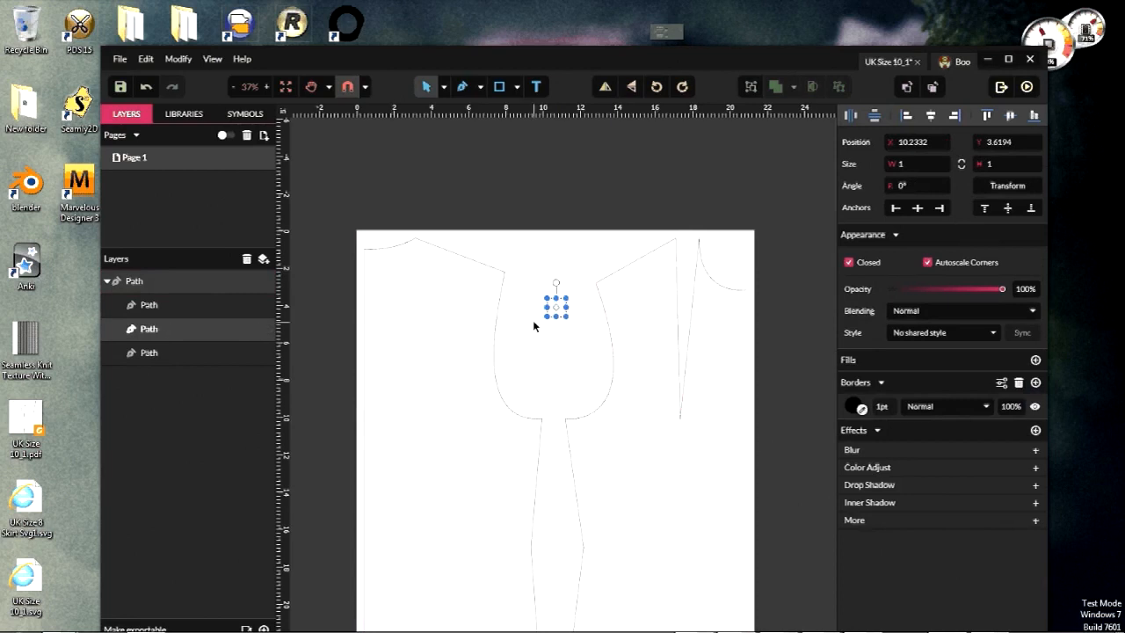
pyautogui.press('Delete')
# Step: Move the remaining bodice pattern group off the page into the empty canvas area to its right
pyautogui.click(495, 334)
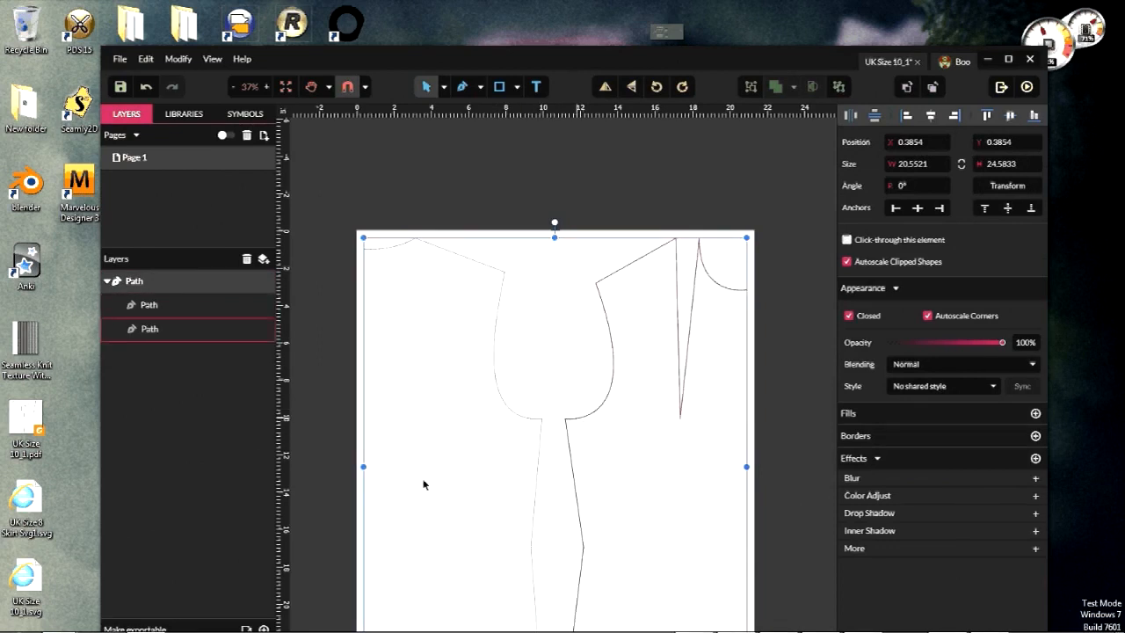
pyautogui.scroll(-3, 426, 479)
pyautogui.keyDown('ctrl'); pyautogui.scroll(-2, 435, 473); pyautogui.keyUp('ctrl')
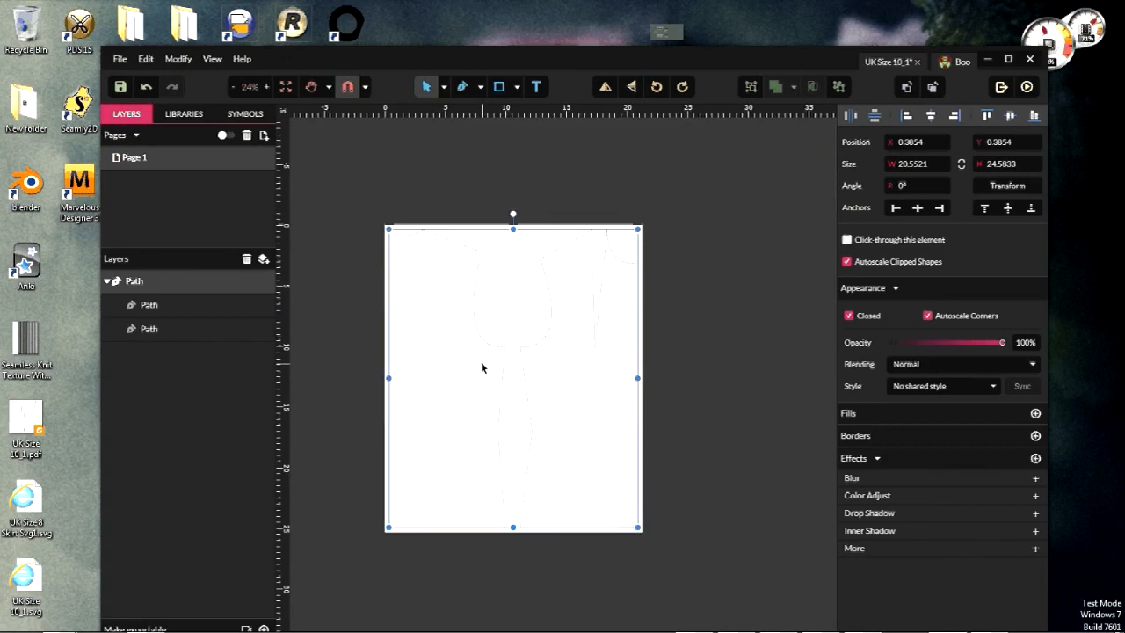
pyautogui.moveTo(496, 358); pyautogui.dragTo(765, 432)
pyautogui.click(621, 492)
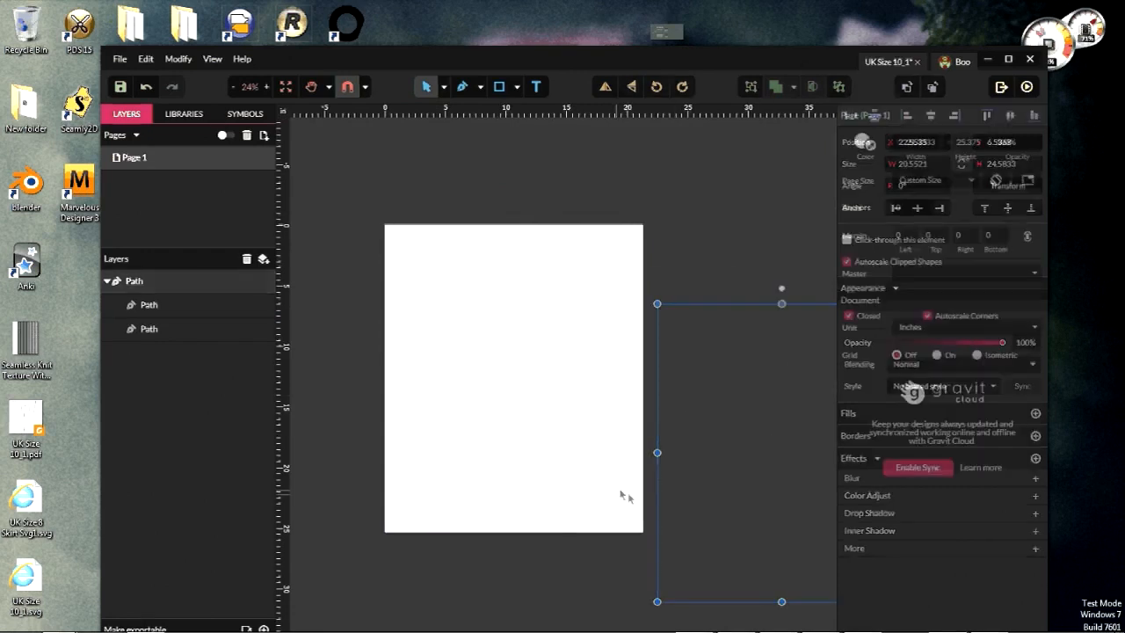
# Step: Change the view setting so that artwork lying outside the page is displayed on the canvas
pyautogui.scroll(-2, 641, 479)
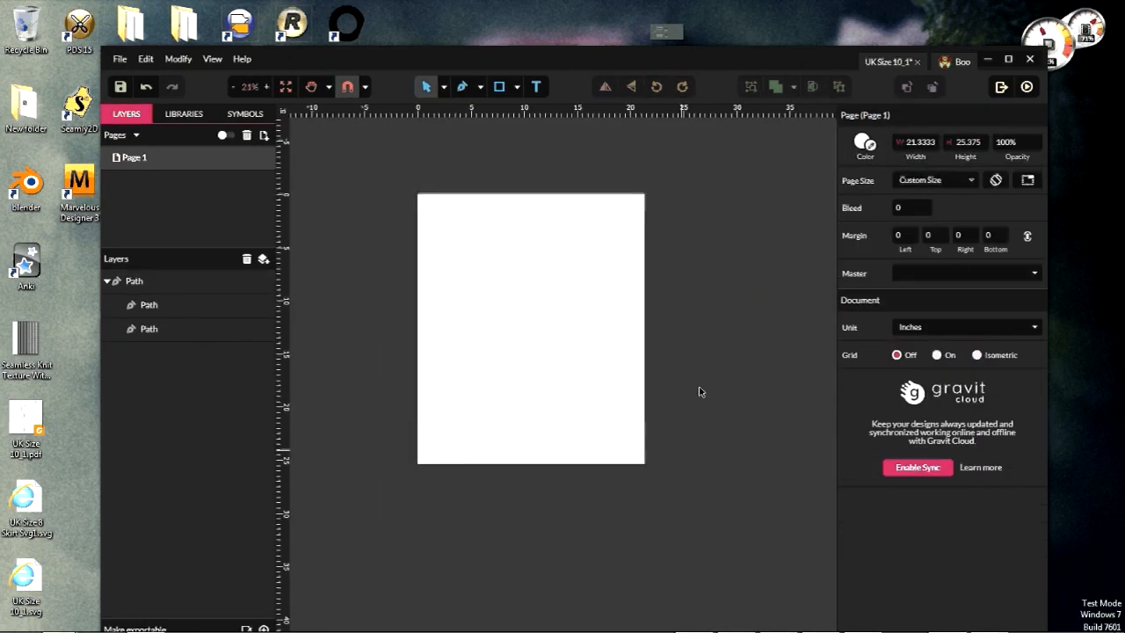
pyautogui.click(213, 59)
pyautogui.moveTo(239, 181)
pyautogui.click(401, 219)
pyautogui.scroll(-1, 619, 307)
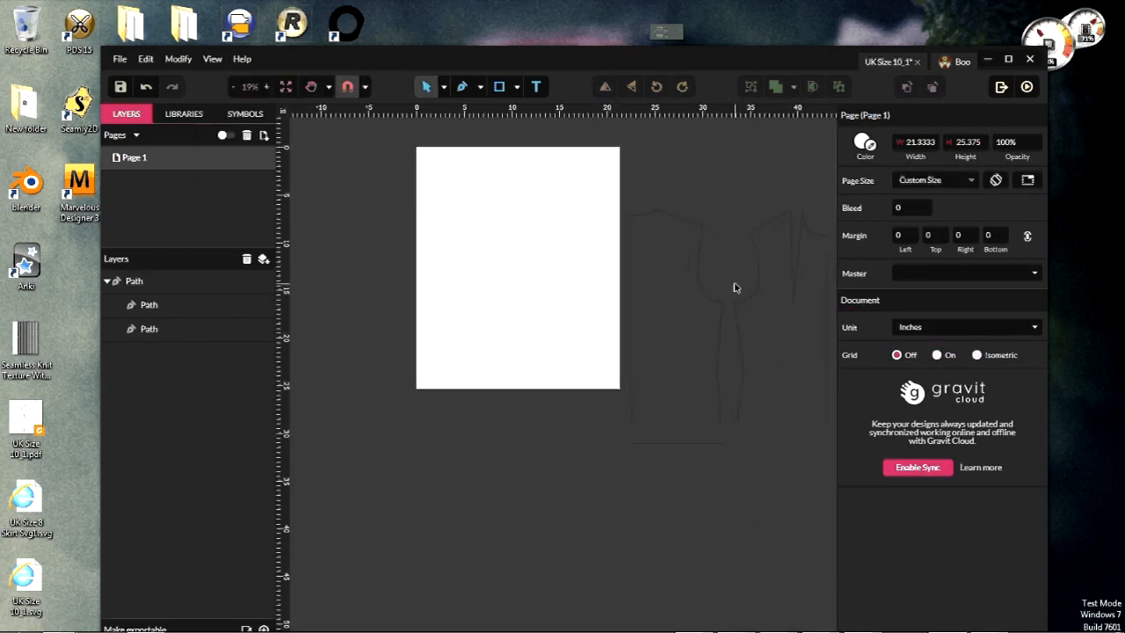
pyautogui.scroll(1, 735, 288)
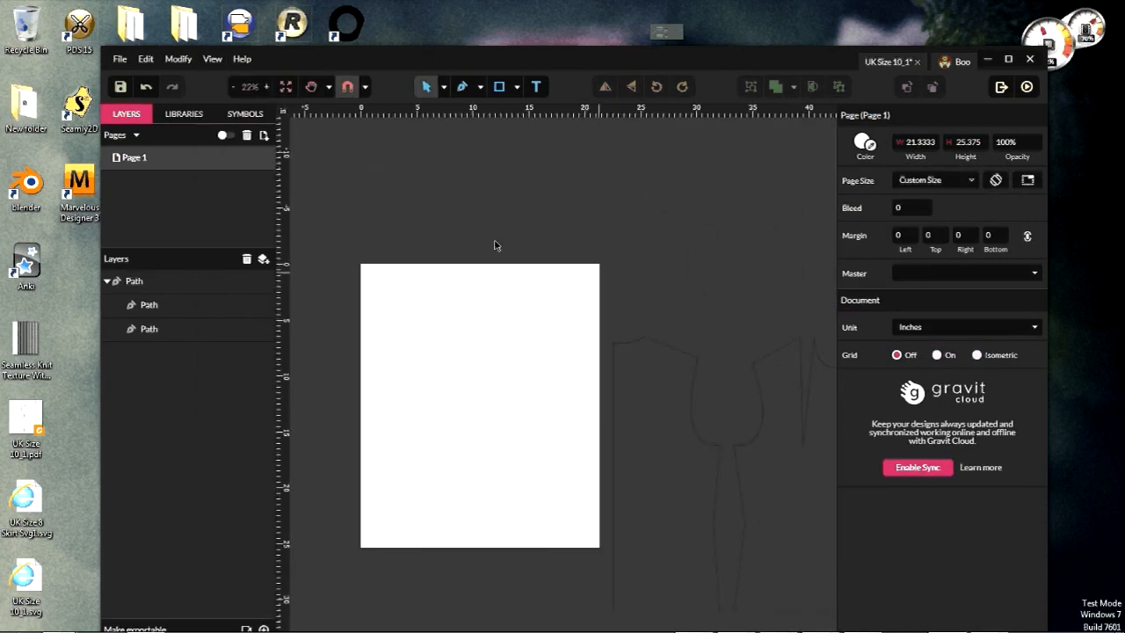
# Step: Set Page 1's size to US-Letter Portrait
pyautogui.click(924, 179)
pyautogui.click(936, 224)
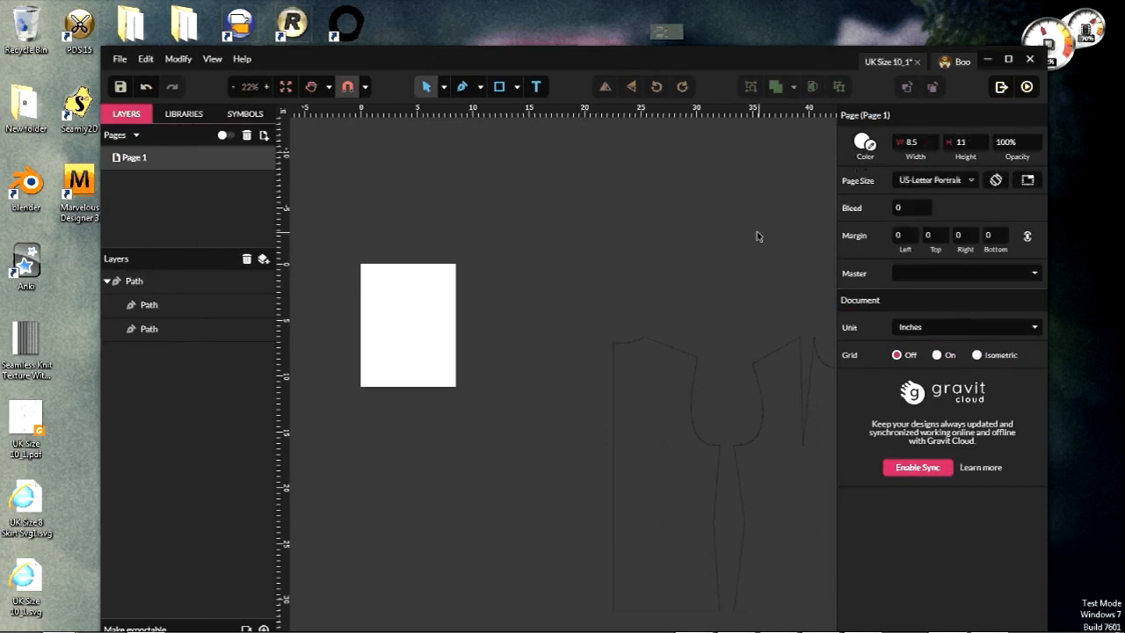
pyautogui.scroll(2, 406, 267)
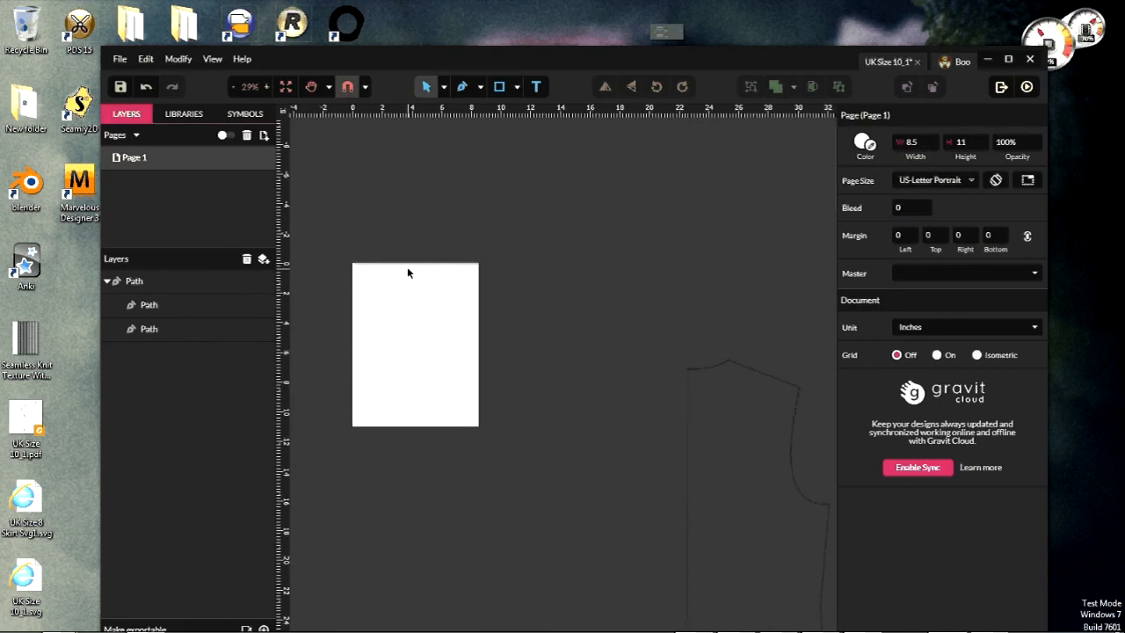
pyautogui.scroll(2, 407, 266)
pyautogui.scroll(-1, 404, 275)
pyautogui.scroll(-3, 406, 268)
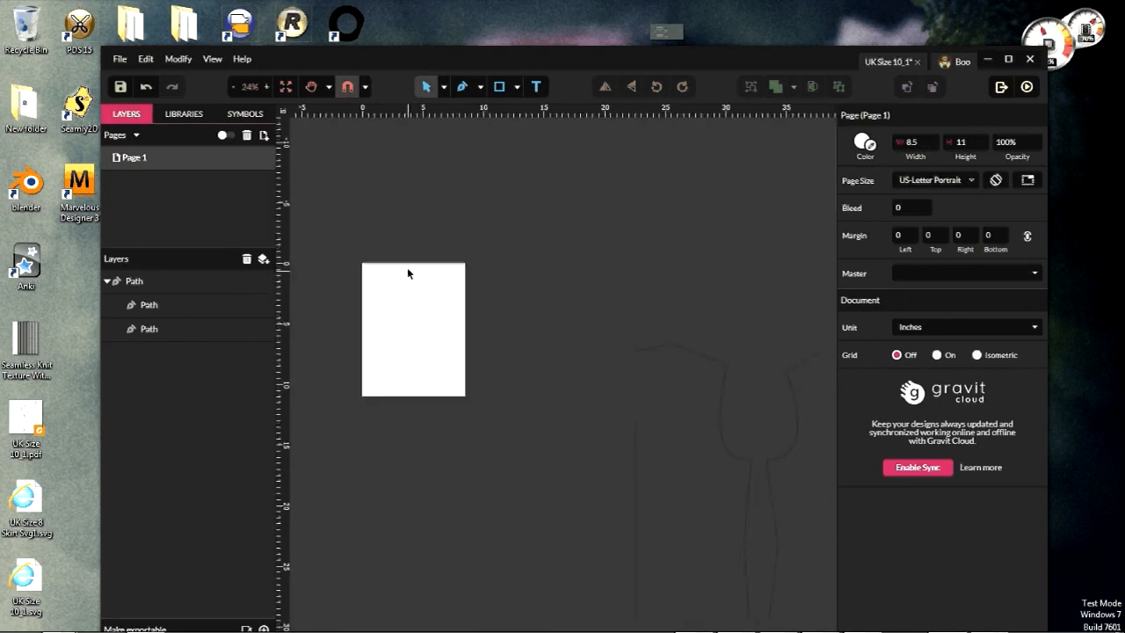
pyautogui.scroll(-1, 538, 317)
pyautogui.scroll(1, 339, 308)
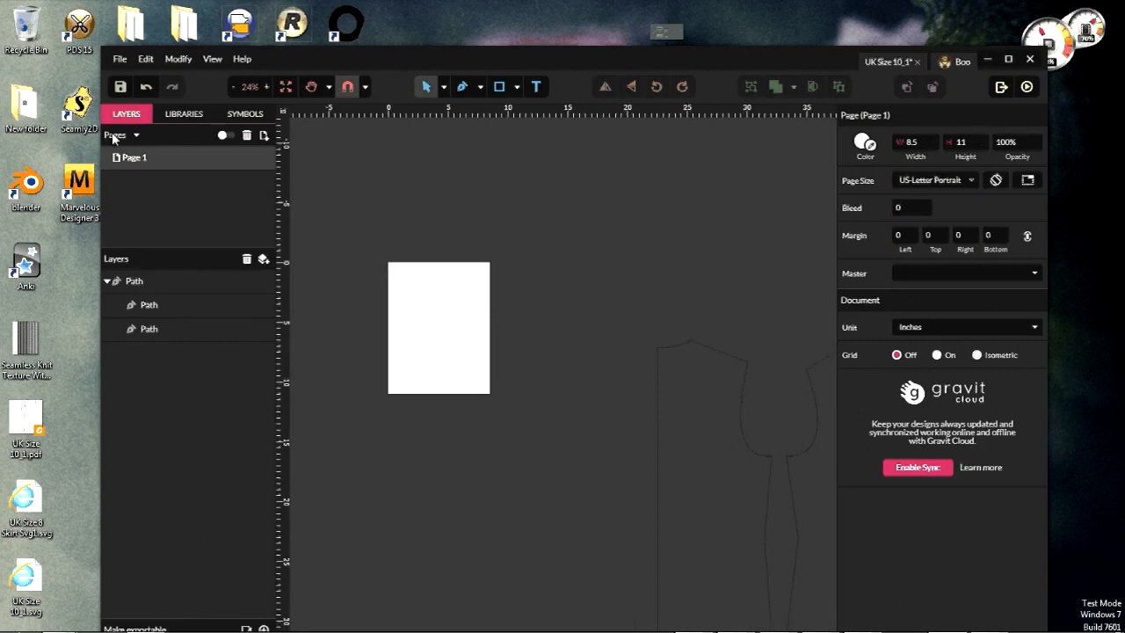
# Step: Add a second page to the document, go back to Page 1, and return to Page 2
pyautogui.click(264, 135)
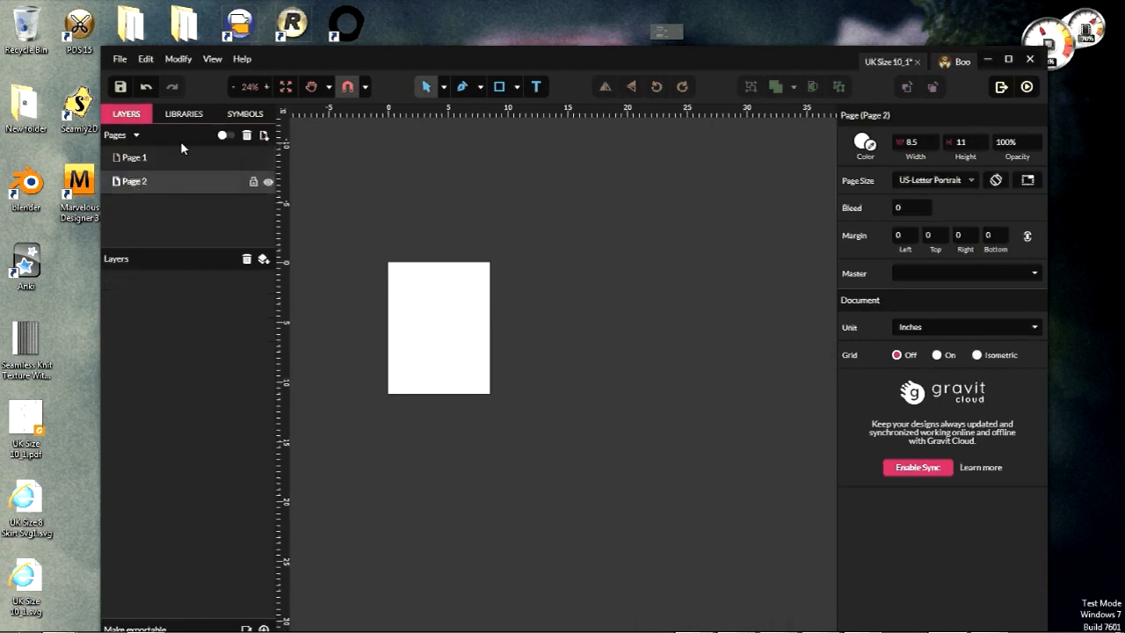
pyautogui.click(147, 158)
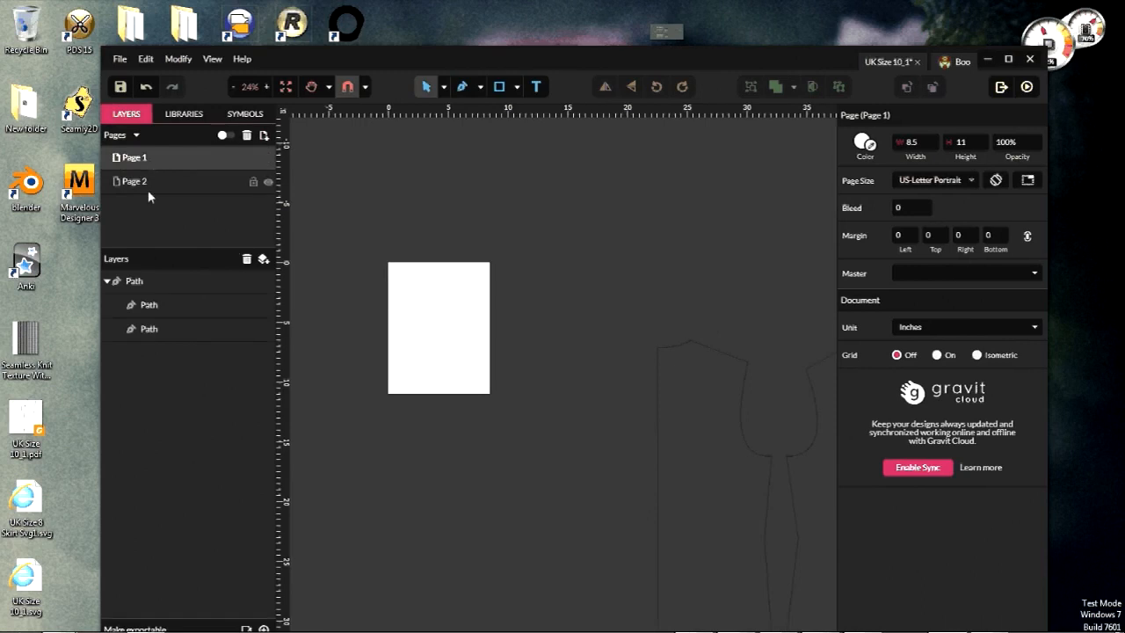
pyautogui.click(146, 186)
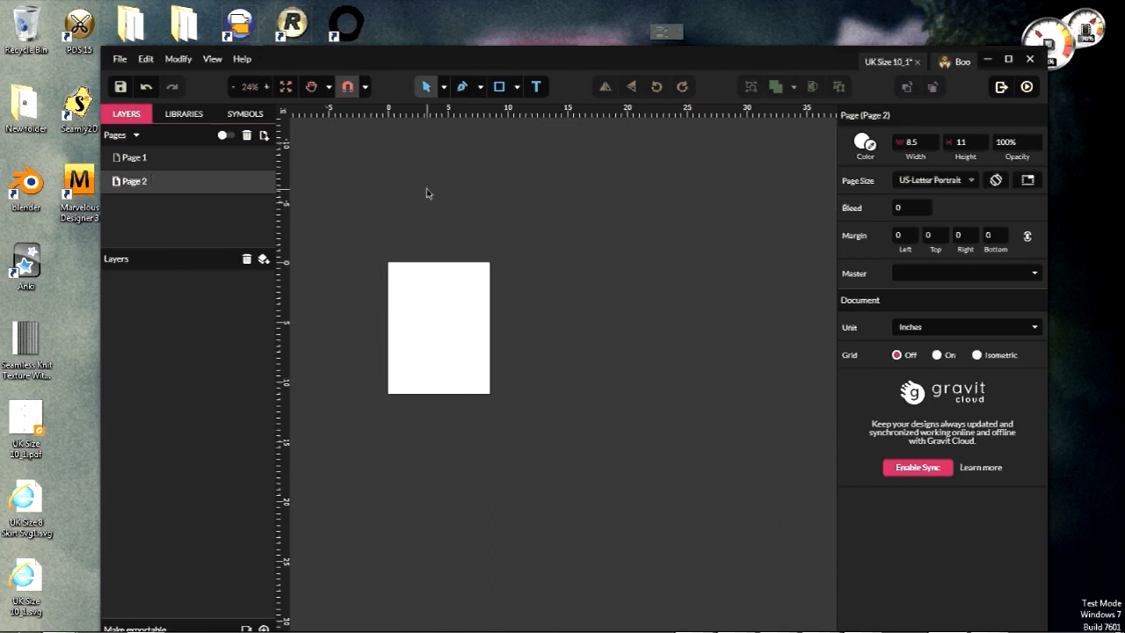
pyautogui.scroll(1, 395, 330)
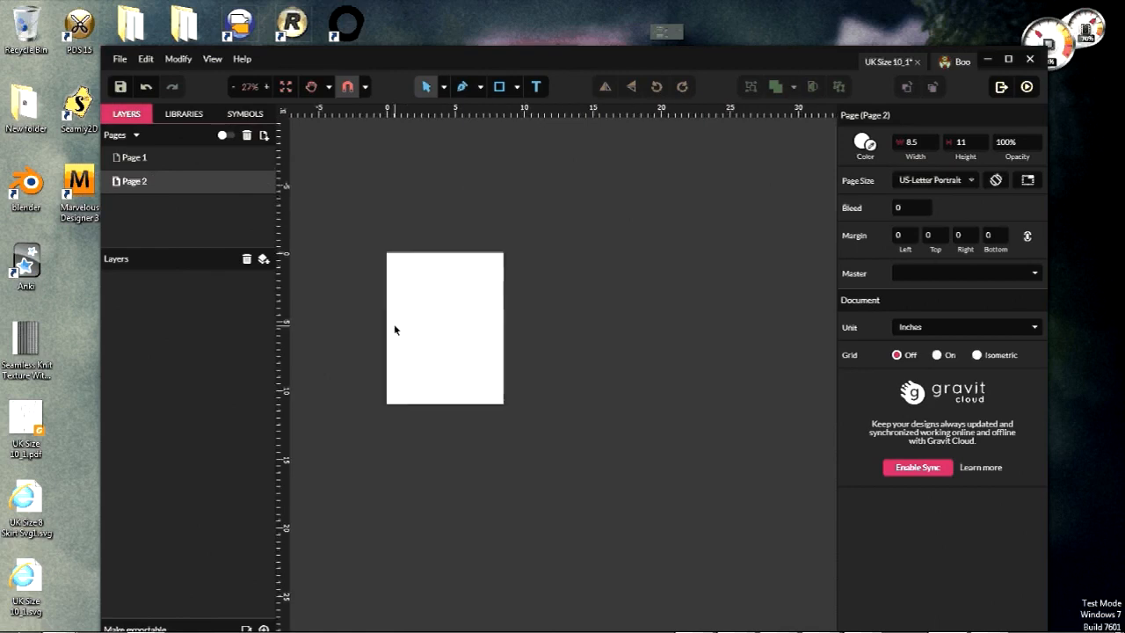
pyautogui.scroll(-2, 393, 344)
pyautogui.scroll(-1, 393, 345)
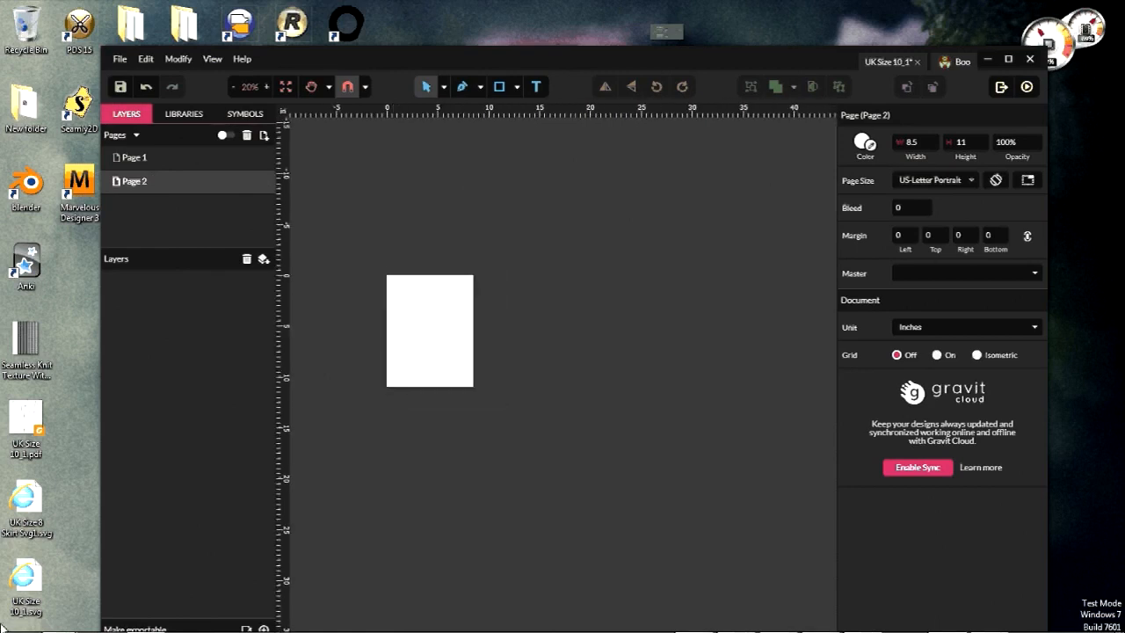
# Step: Switch to Foxit Reader, examine the example tile layout in 02.pdf, and minimize the reader
pyautogui.moveTo(886, 622)
pyautogui.click(820, 619)
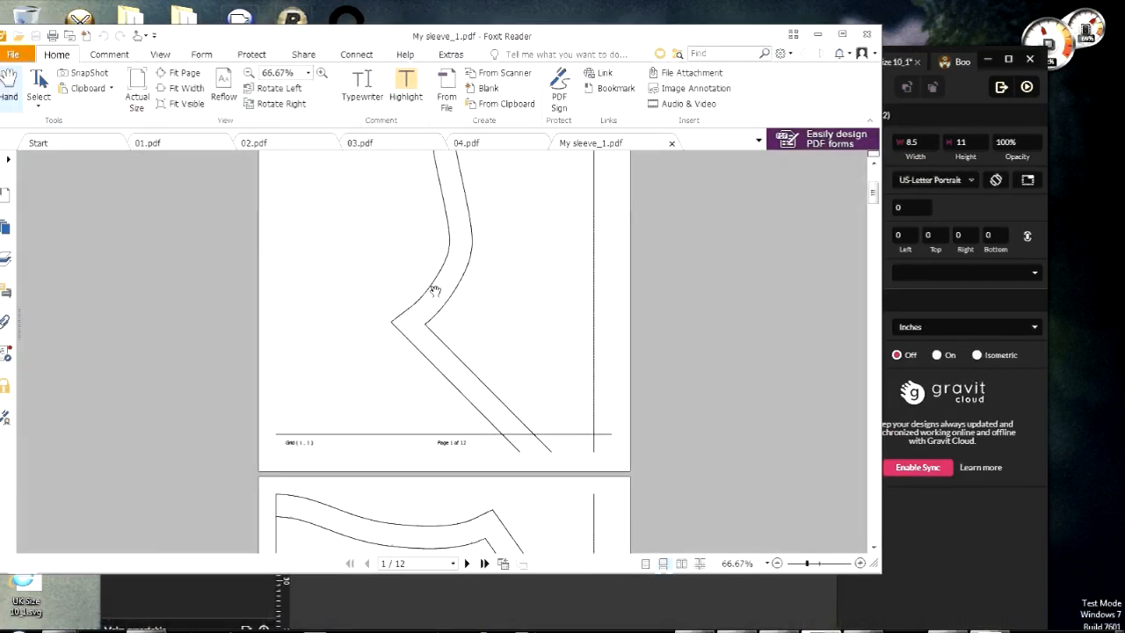
pyautogui.click(290, 141)
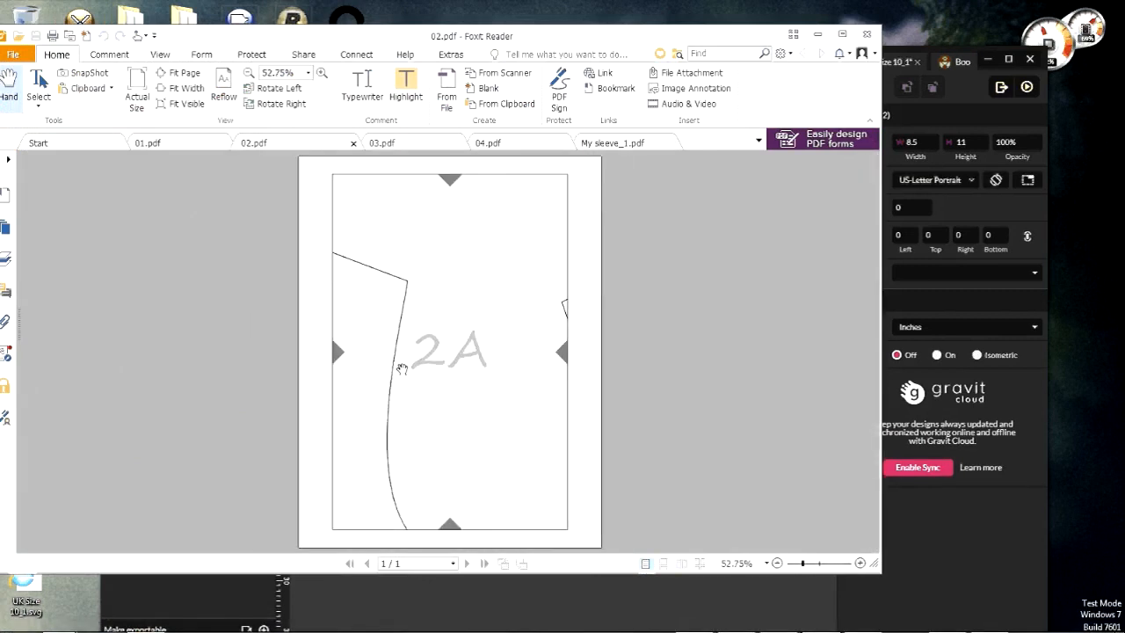
pyautogui.scroll(2, 402, 369)
pyautogui.scroll(-2, 287, 349)
pyautogui.click(812, 36)
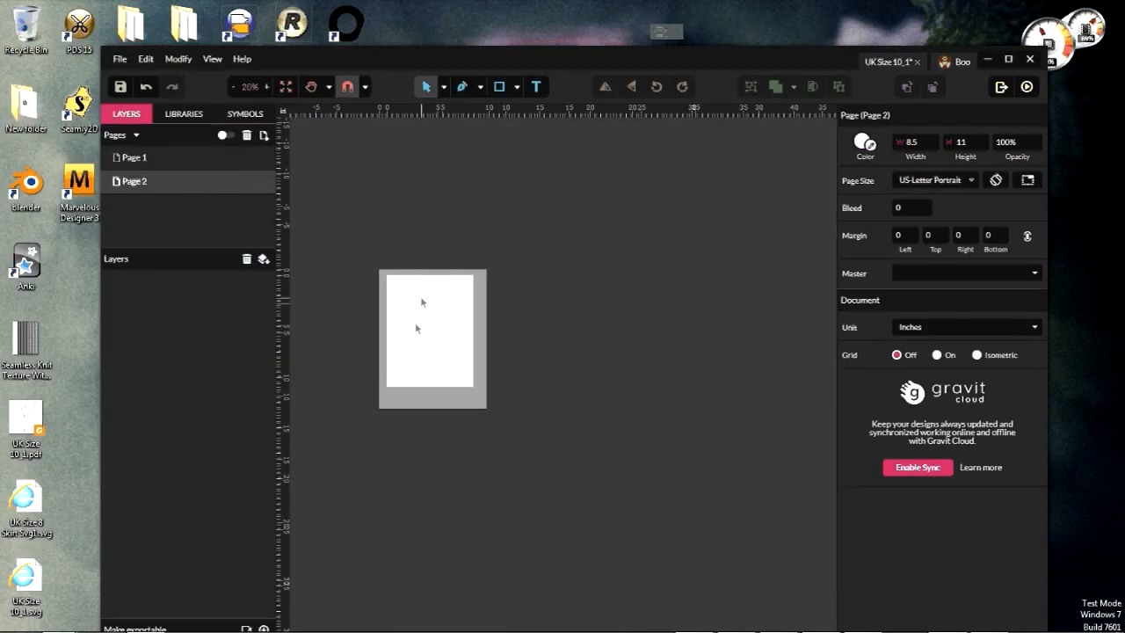
# Step: Switch to Chrome, read the tile box dimensions in Step 15 of the BurdaStyle digital PDF tutorial, and minimize the browser
pyautogui.scroll(4, 404, 335)
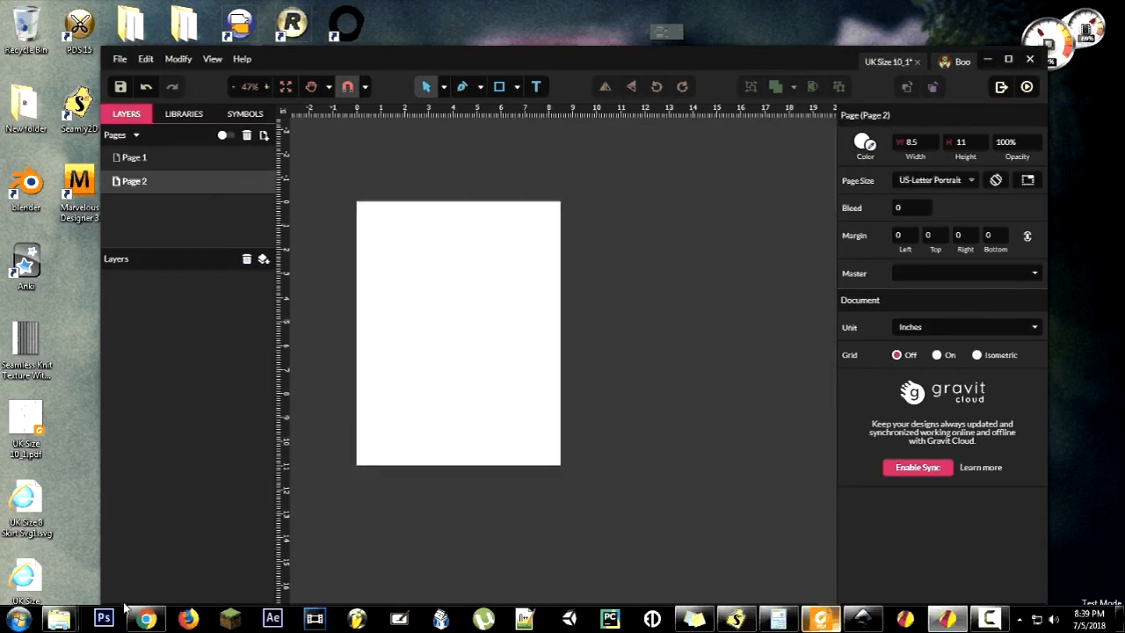
pyautogui.click(146, 619)
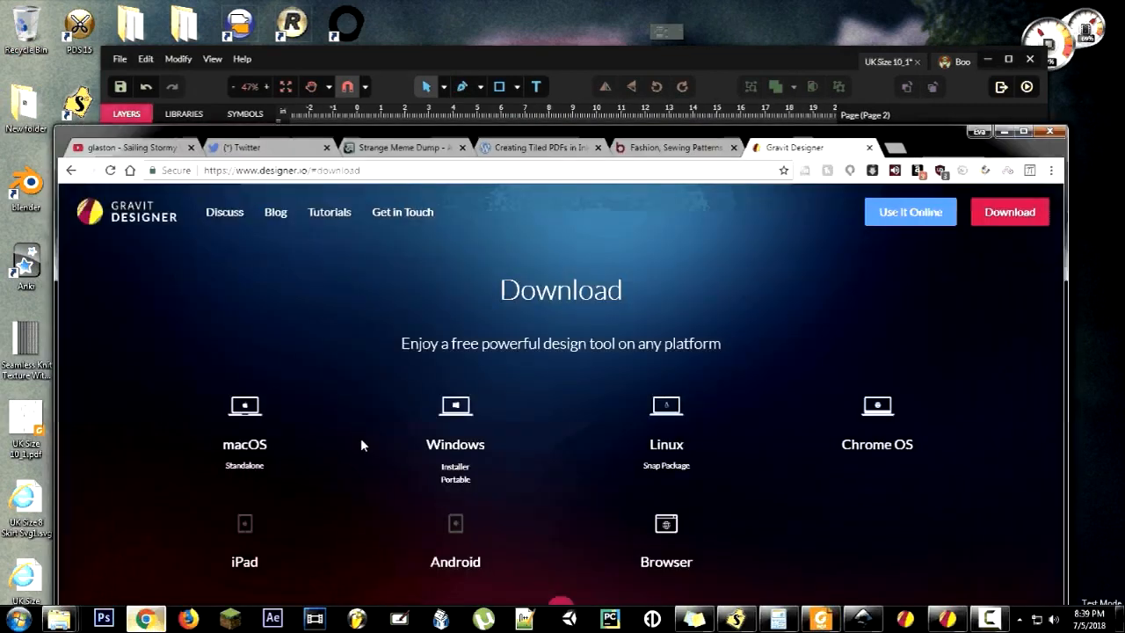
pyautogui.click(655, 148)
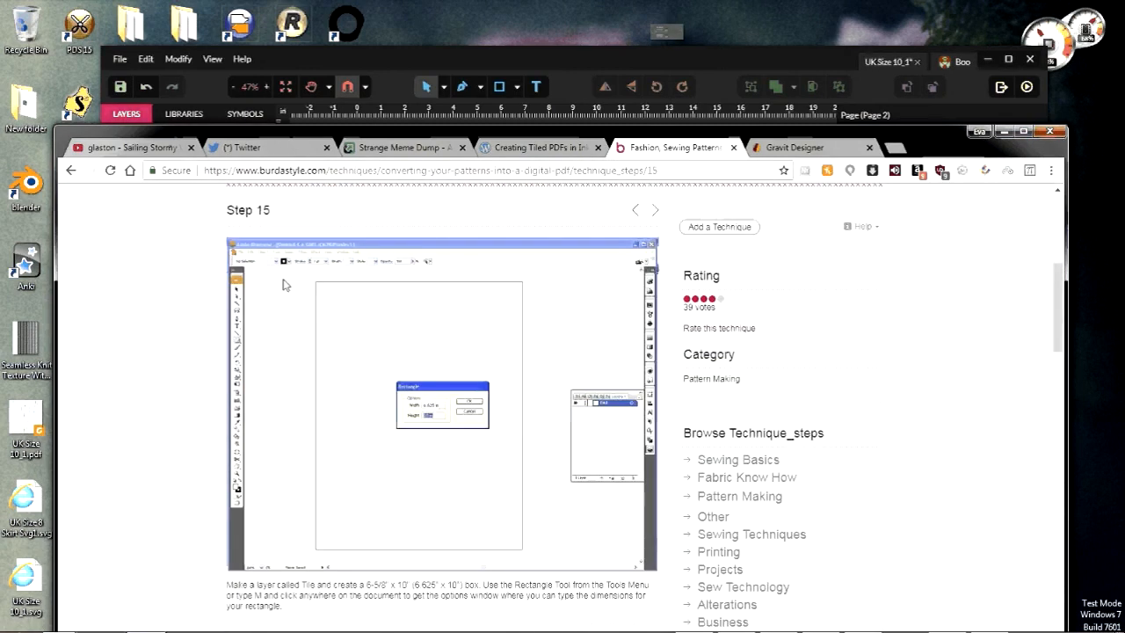
pyautogui.scroll(-1, 283, 285)
pyautogui.scroll(1, 283, 285)
pyautogui.scroll(-1, 284, 282)
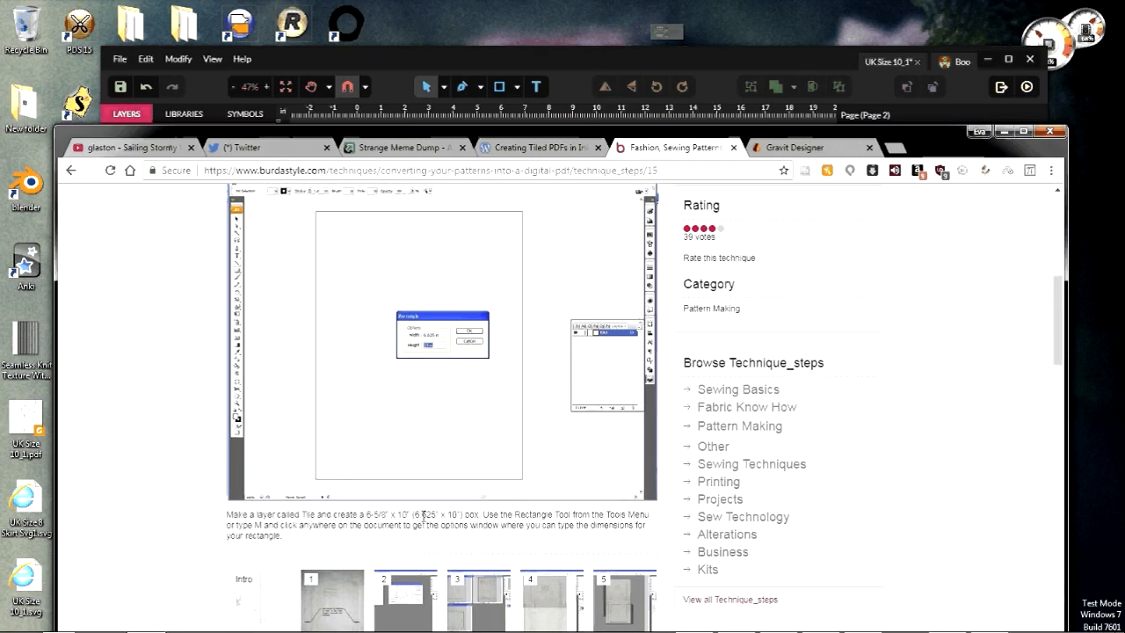
pyautogui.click(1004, 133)
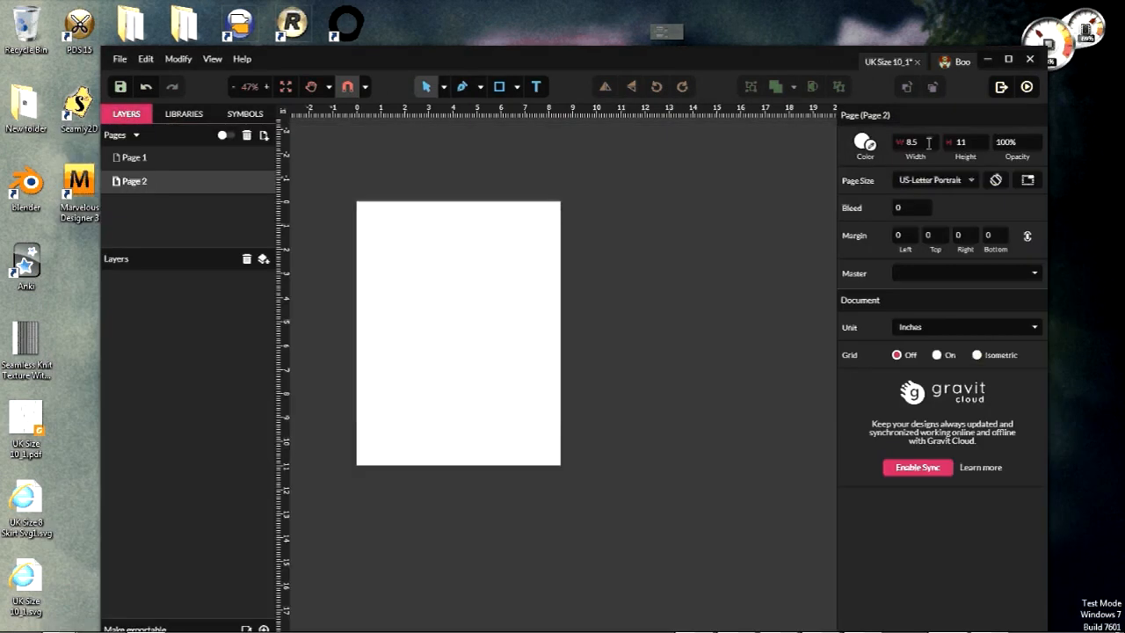
# Step: Set Page 2's size to 6.625 inches wide and 10 inches high
pyautogui.click(928, 142)
pyautogui.write('6.625')
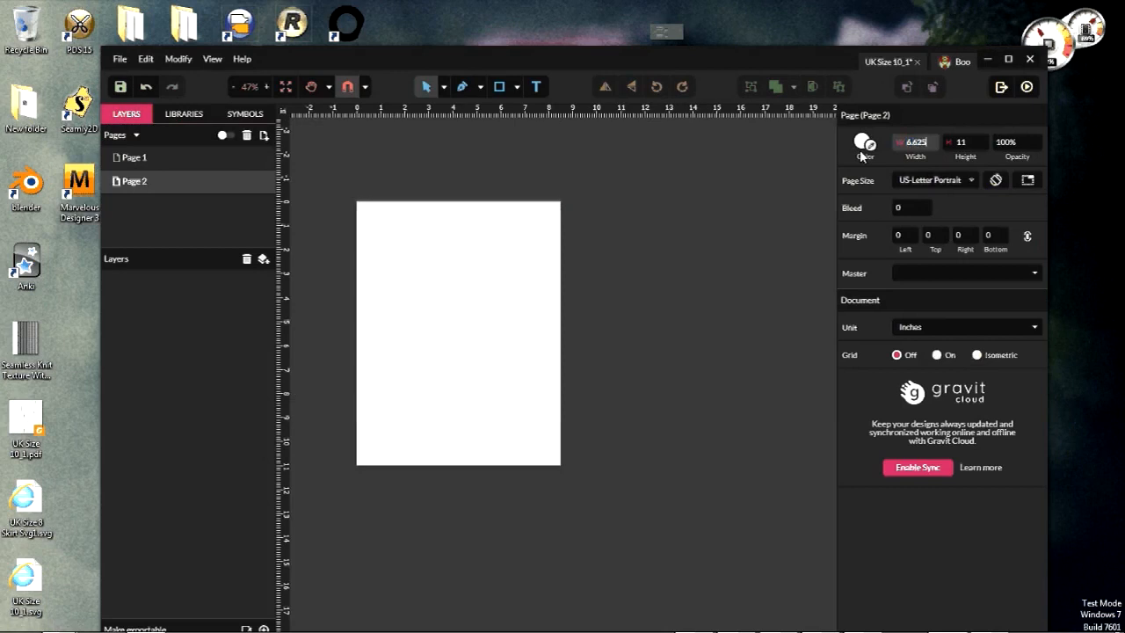
pyautogui.press('Tab')
pyautogui.write('10')
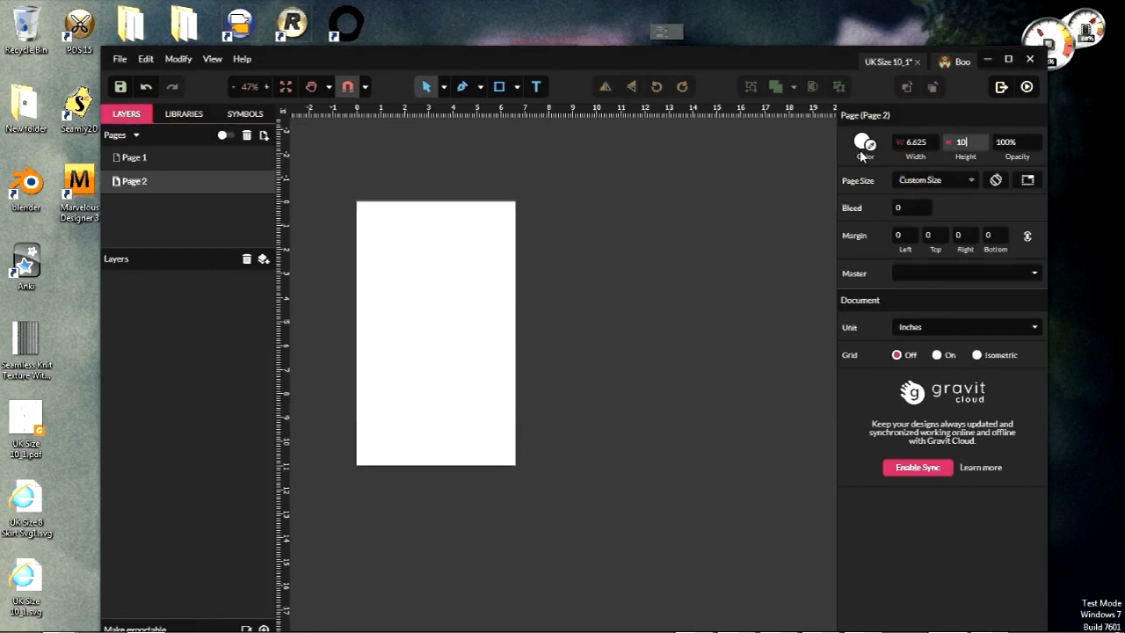
pyautogui.press('Tab')
# Step: Set Page 2's width to 7 inches
pyautogui.hotkey('shift', 'Tab')
pyautogui.hotkey('shift', 'Tab')
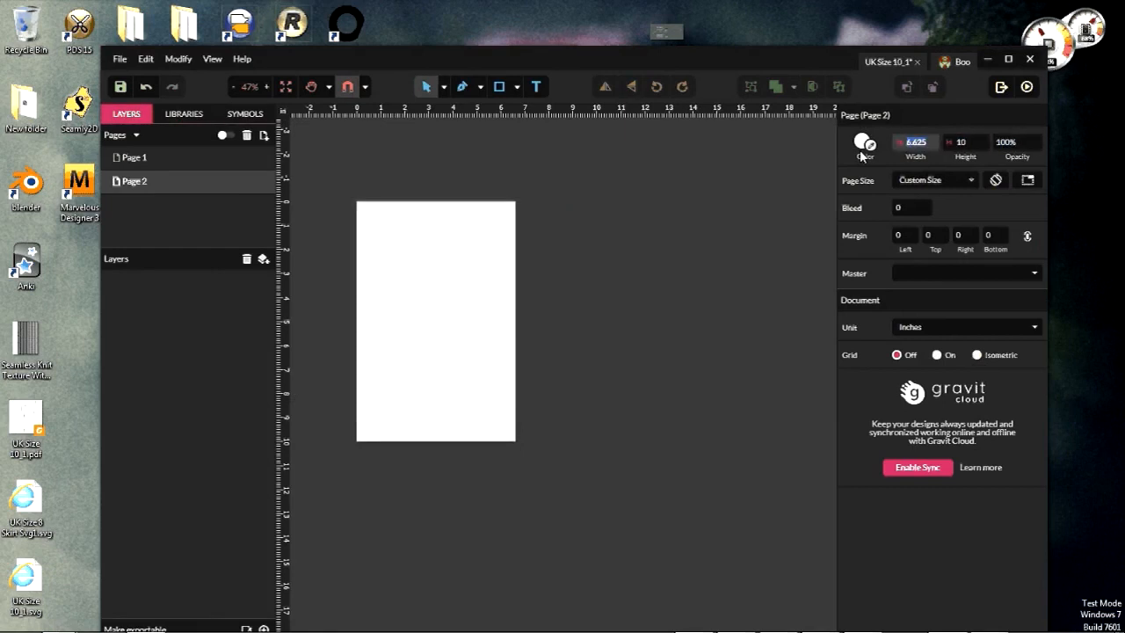
pyautogui.write('8')
pyautogui.press('Return')
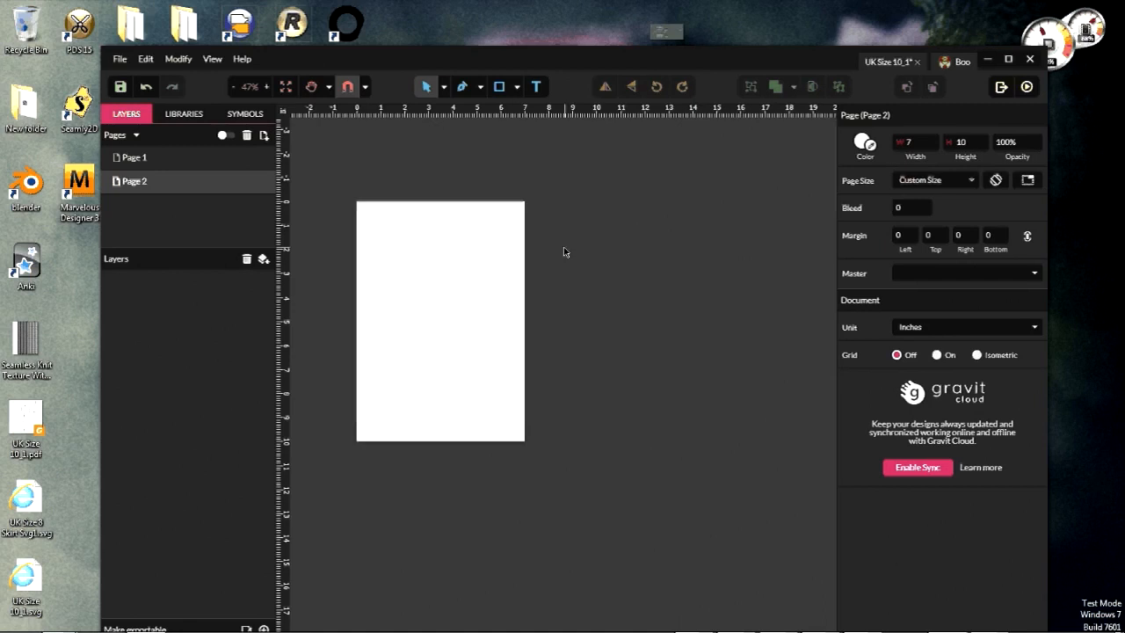
pyautogui.scroll(2, 414, 306)
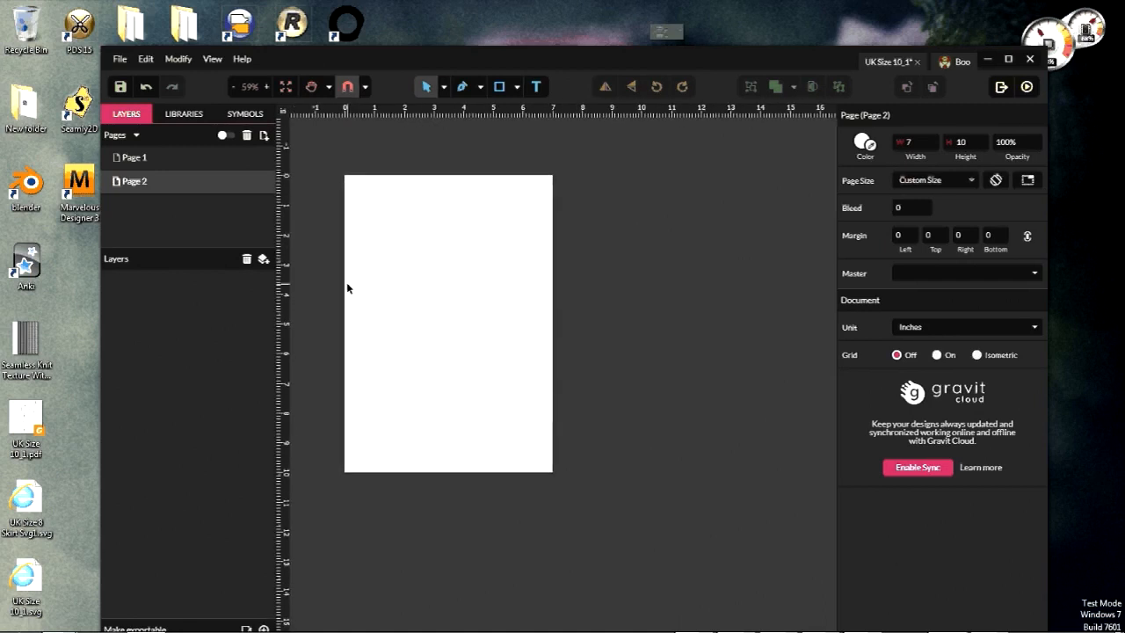
pyautogui.scroll(2, 364, 292)
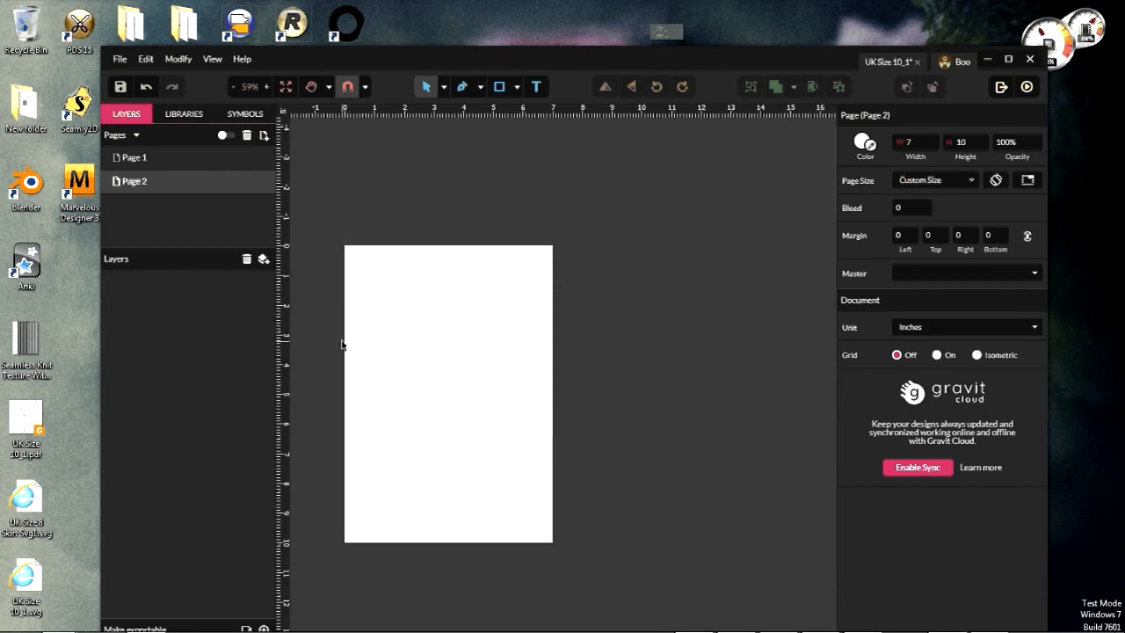
pyautogui.scroll(1, 342, 344)
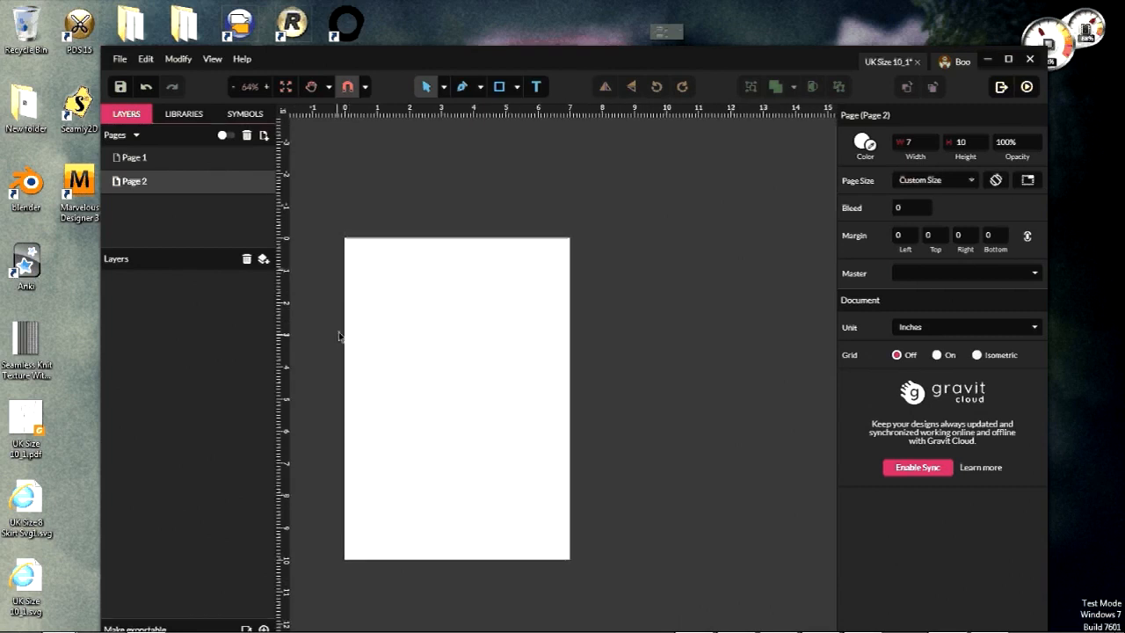
pyautogui.click(496, 86)
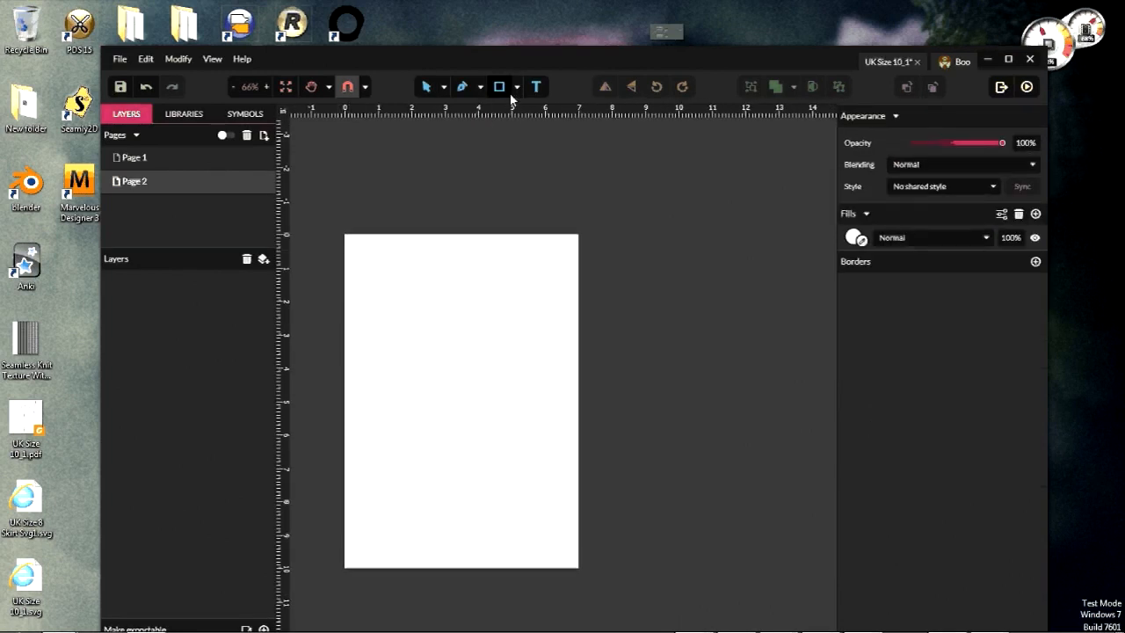
pyautogui.click(517, 87)
pyautogui.press('Escape')
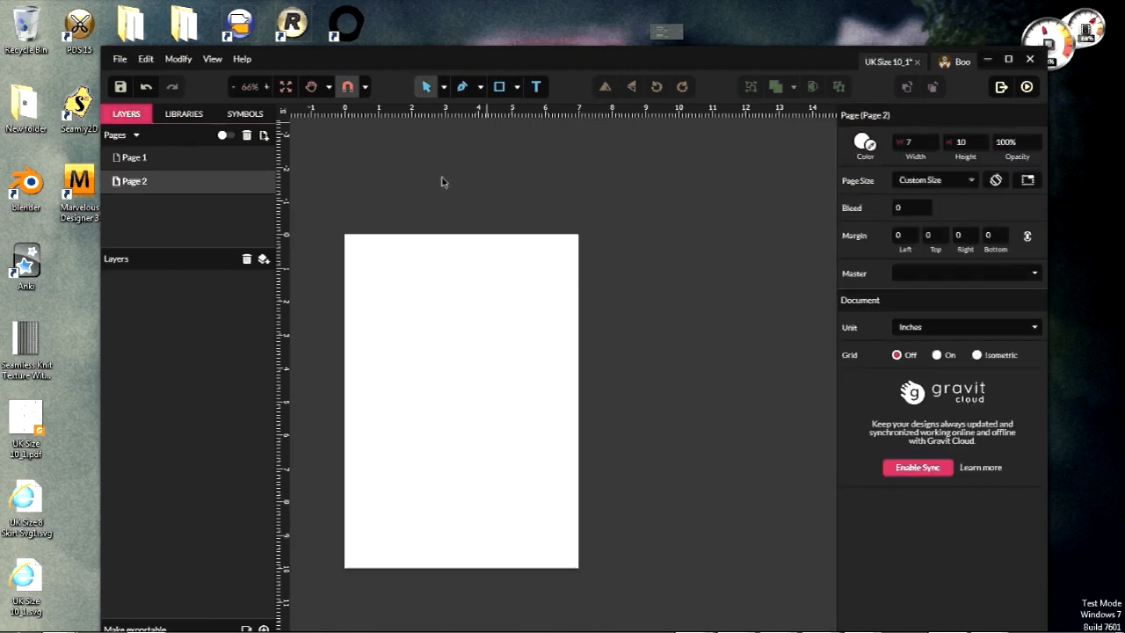
pyautogui.click(367, 91)
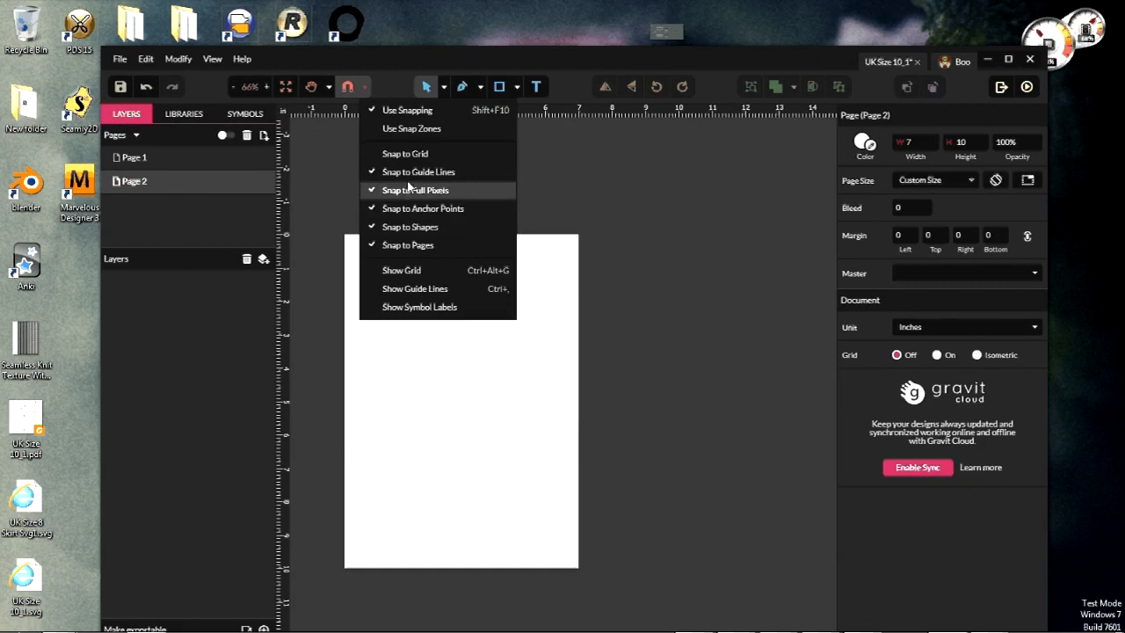
pyautogui.click(336, 244)
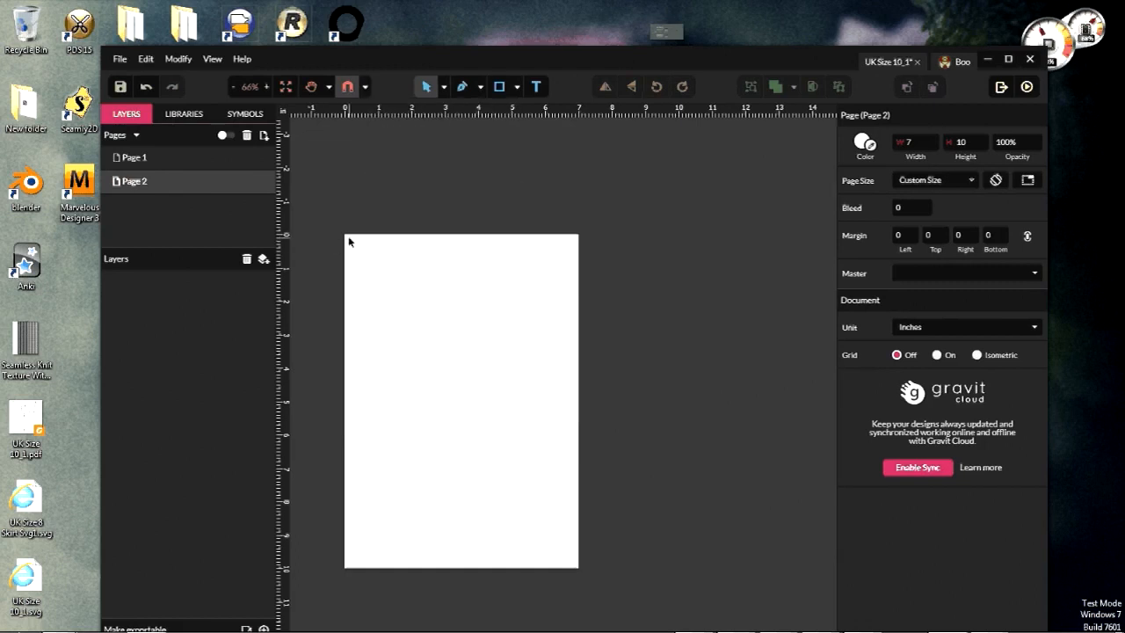
# Step: Draw a rectangle 7 inches wide and 10 inches high that covers all of Page 2
pyautogui.click(499, 86)
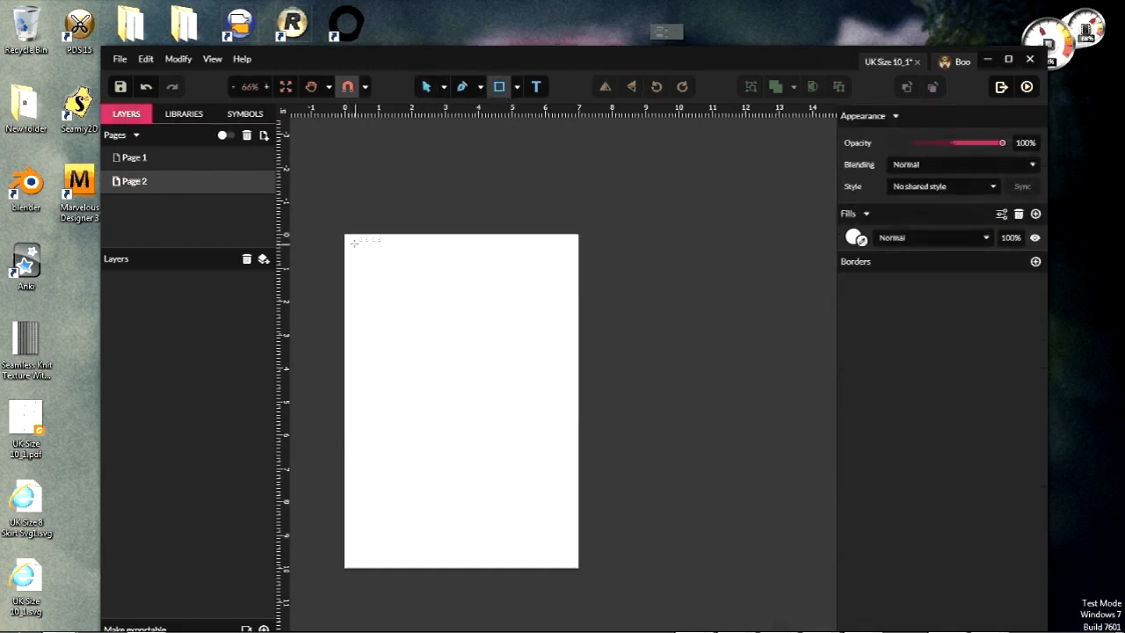
pyautogui.click(386, 272)
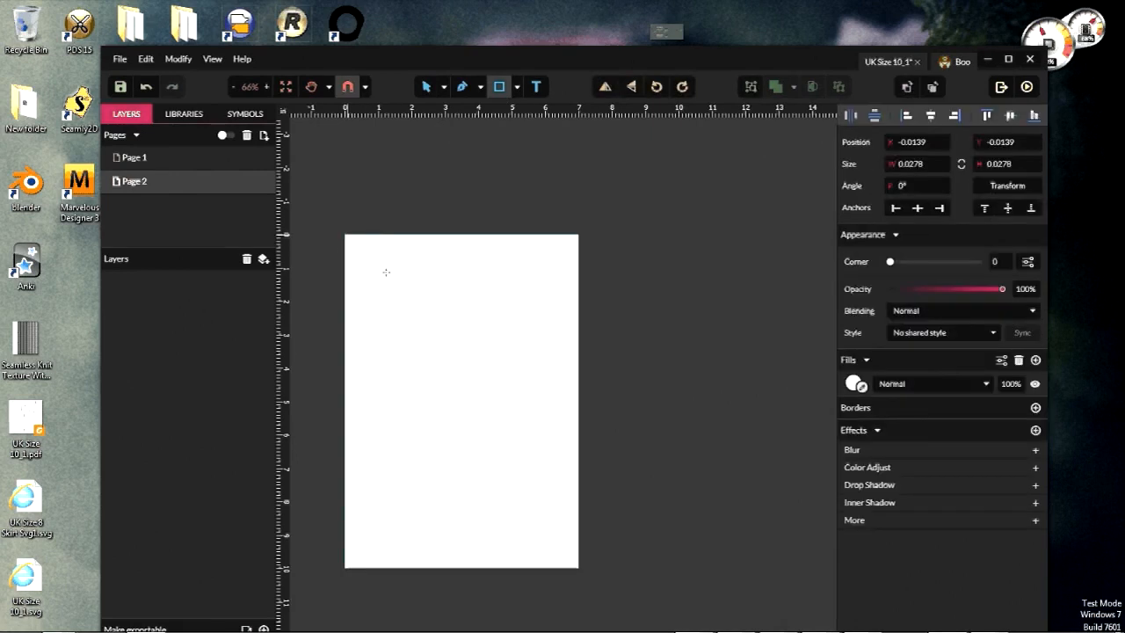
pyautogui.moveTo(385, 273); pyautogui.dragTo(575, 567)
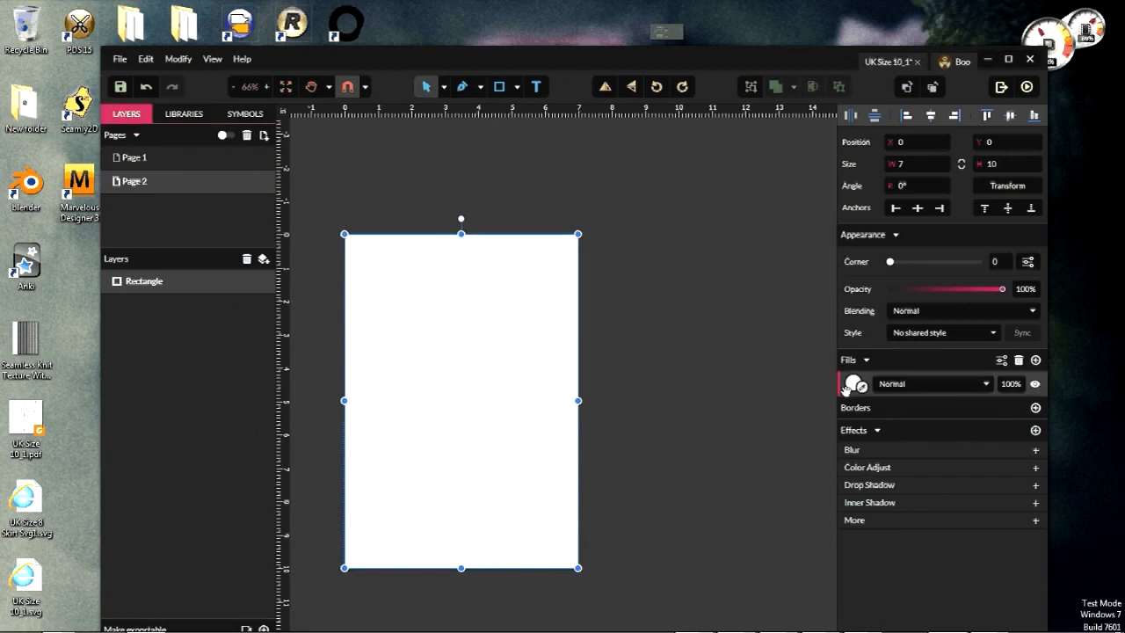
# Step: Remove the page-sized rectangle's fill and give it a 2 pt black border
pyautogui.click(1019, 361)
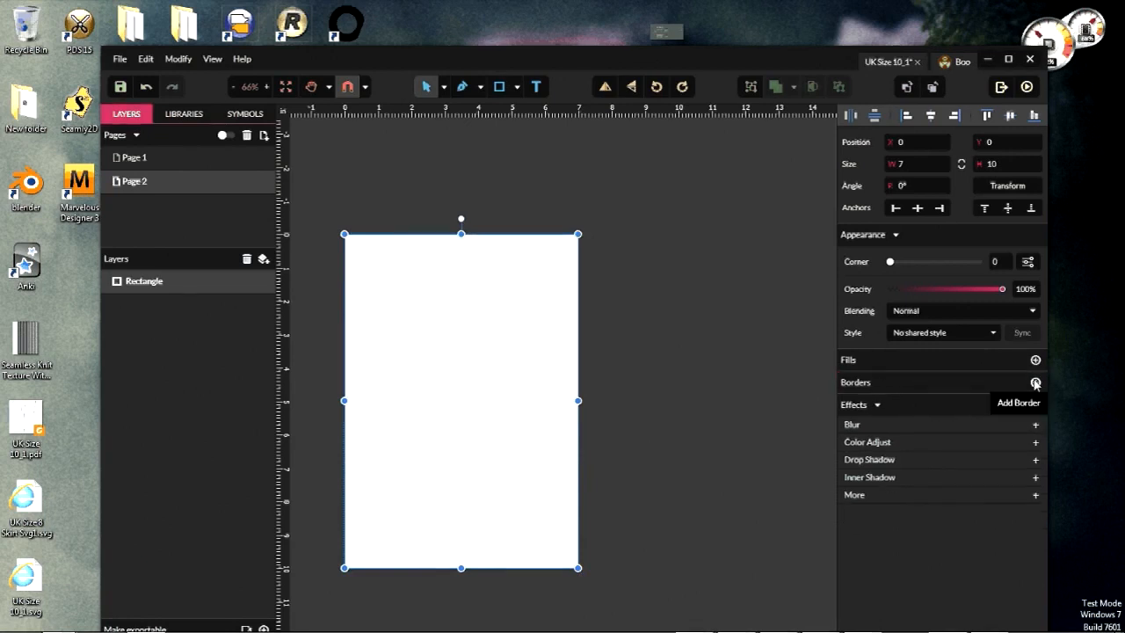
pyautogui.click(1035, 383)
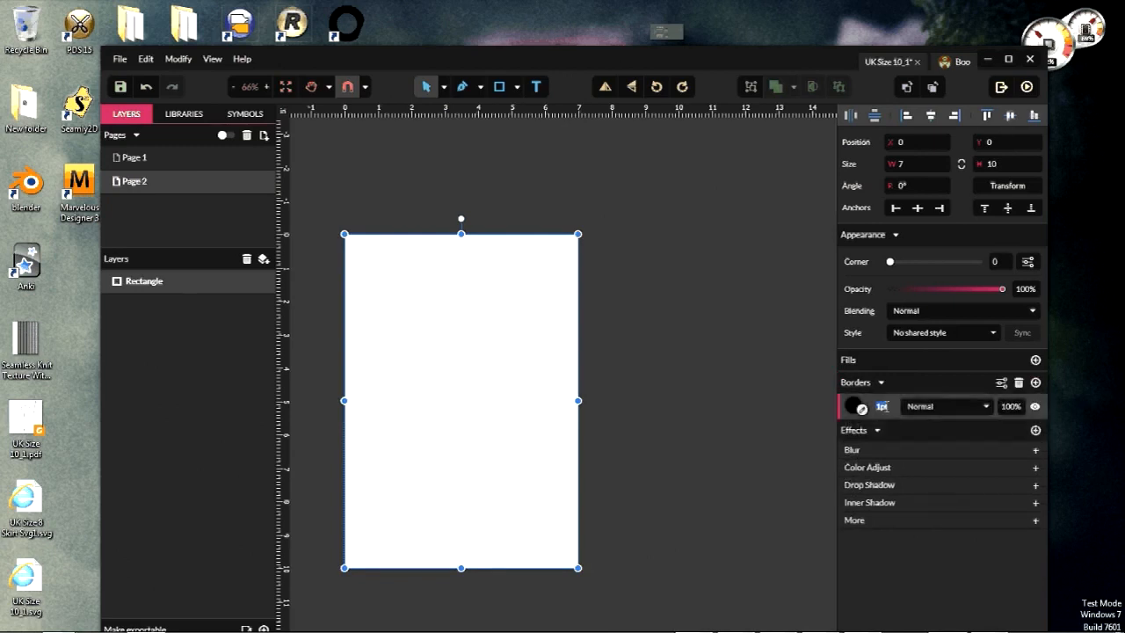
pyautogui.write('2')
pyautogui.click(535, 259)
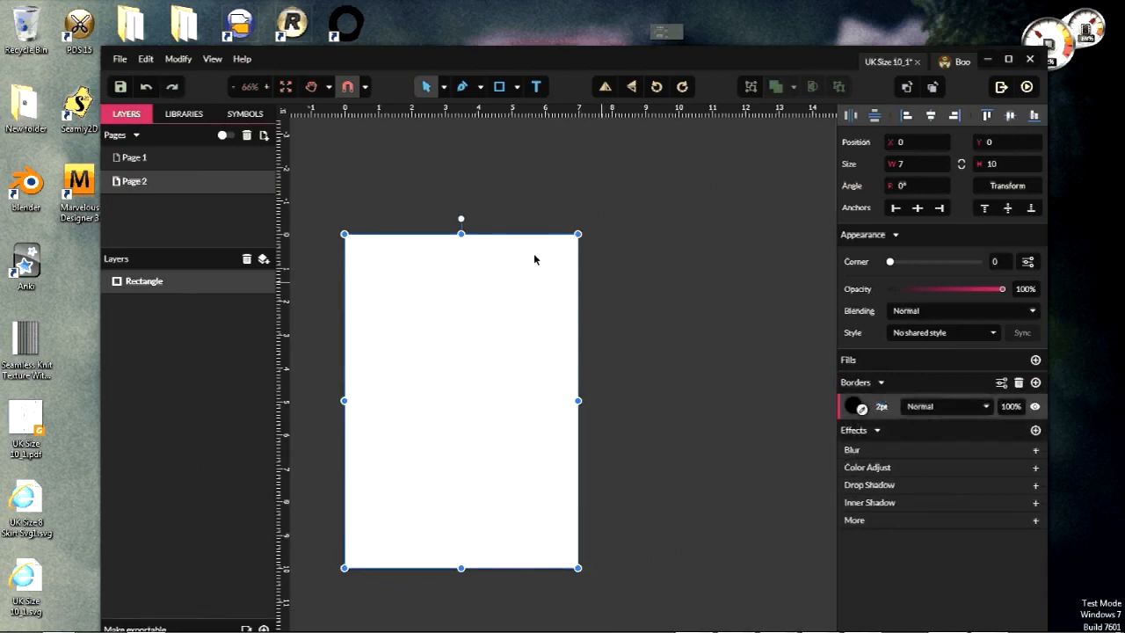
pyautogui.click(421, 207)
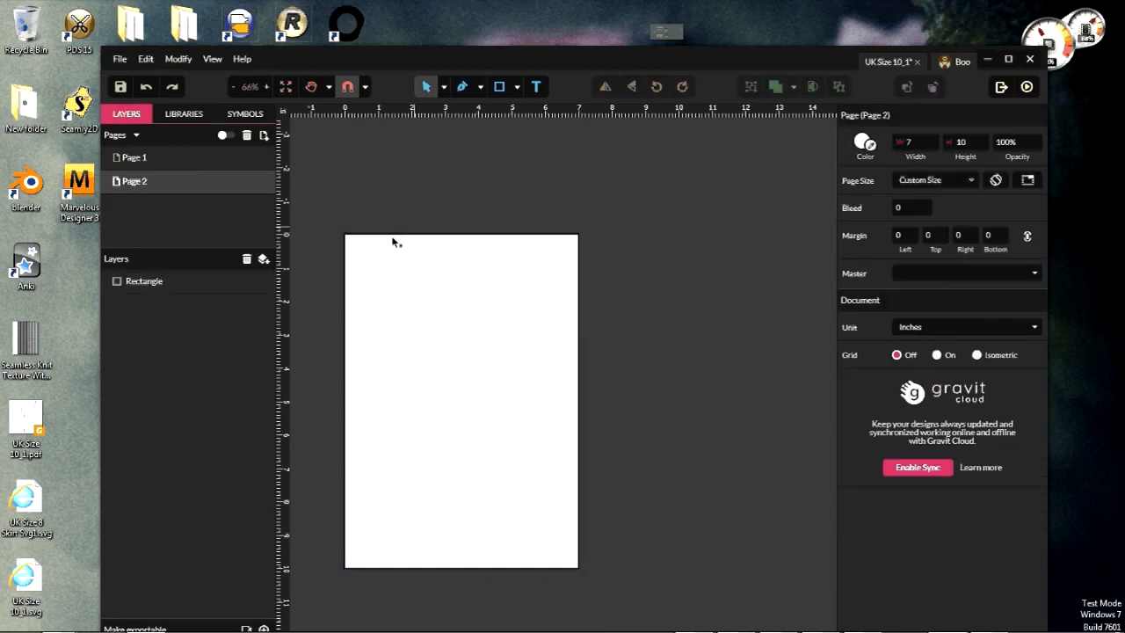
pyautogui.scroll(2, 391, 236)
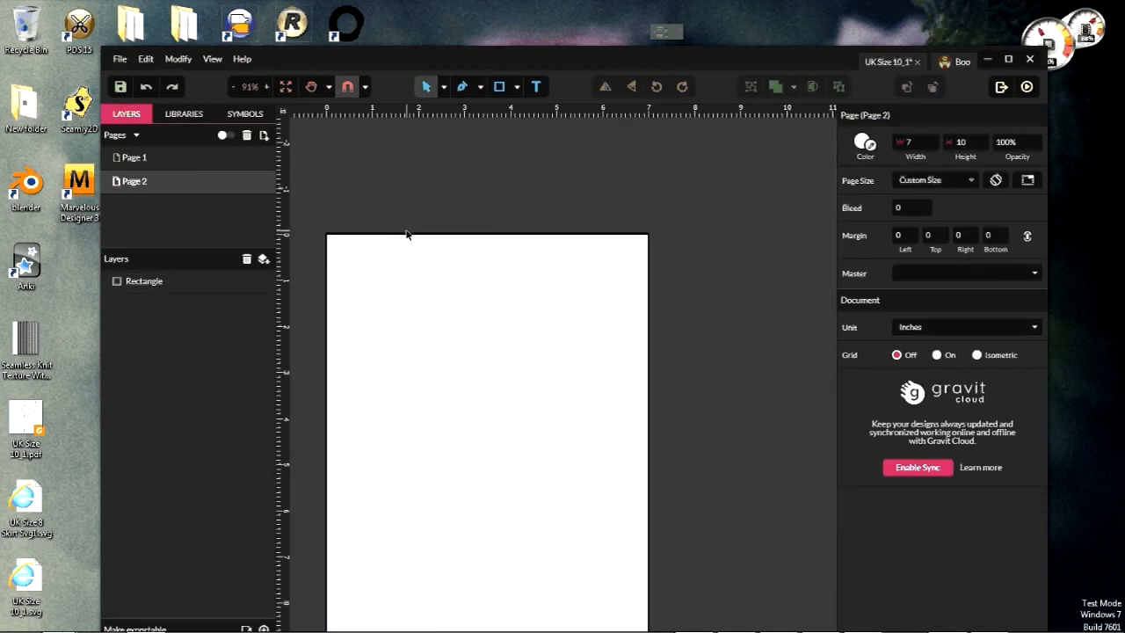
pyautogui.scroll(-1, 668, 319)
pyautogui.scroll(-1, 669, 316)
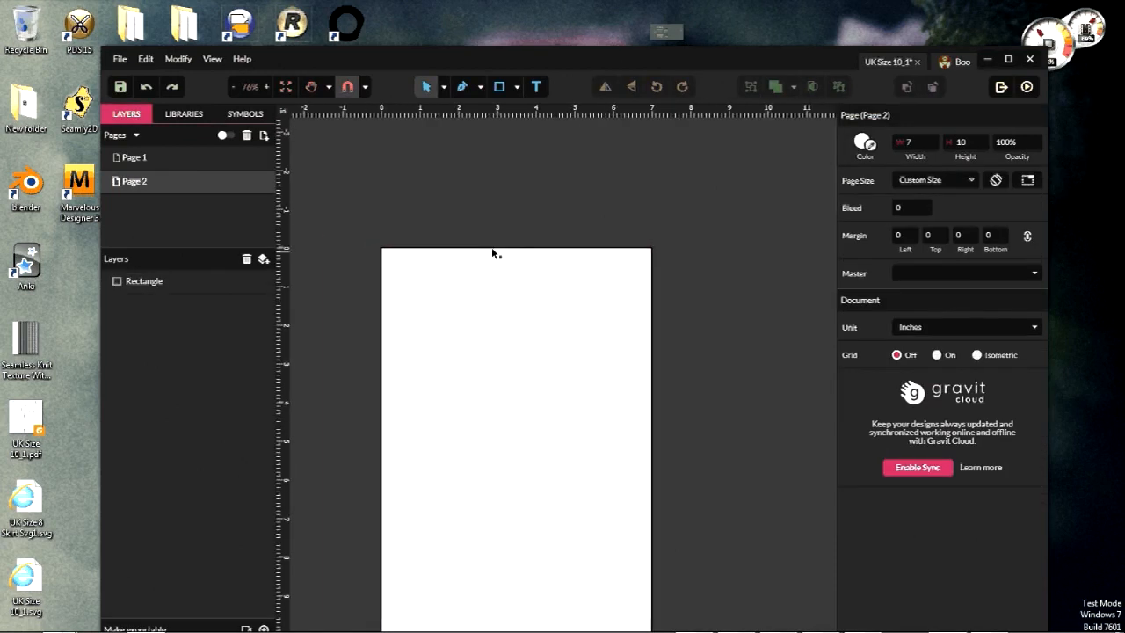
# Step: Draw a small rectangle in the upper part of Page 2 and size it to 0.5 by 0.5 inches
pyautogui.click(498, 88)
pyautogui.scroll(2, 530, 337)
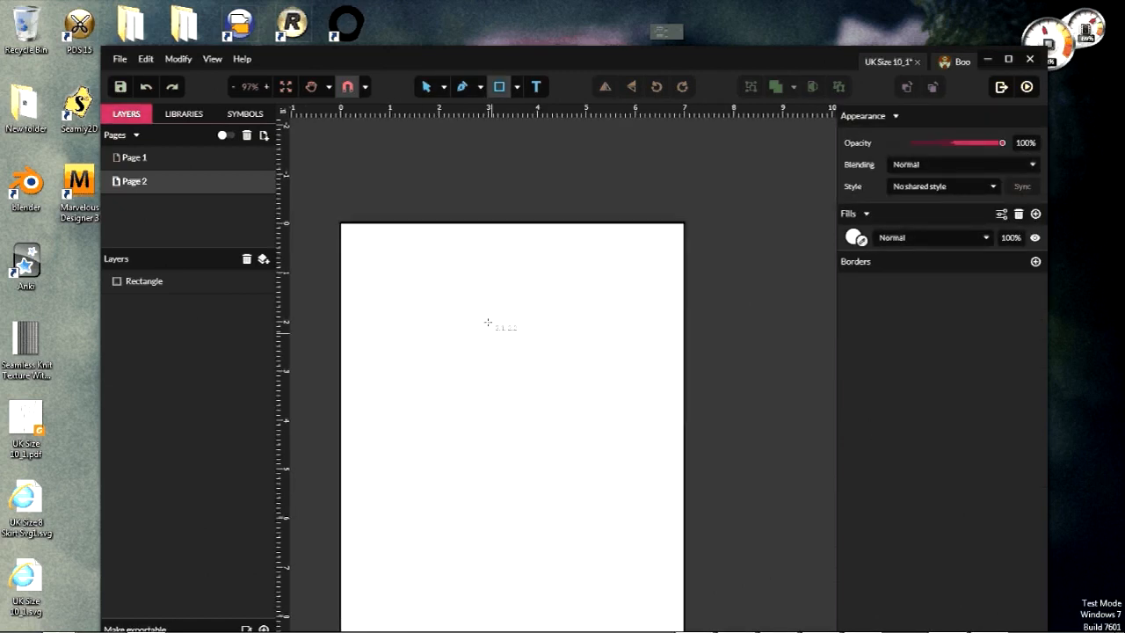
pyautogui.moveTo(494, 328); pyautogui.dragTo(518, 348)
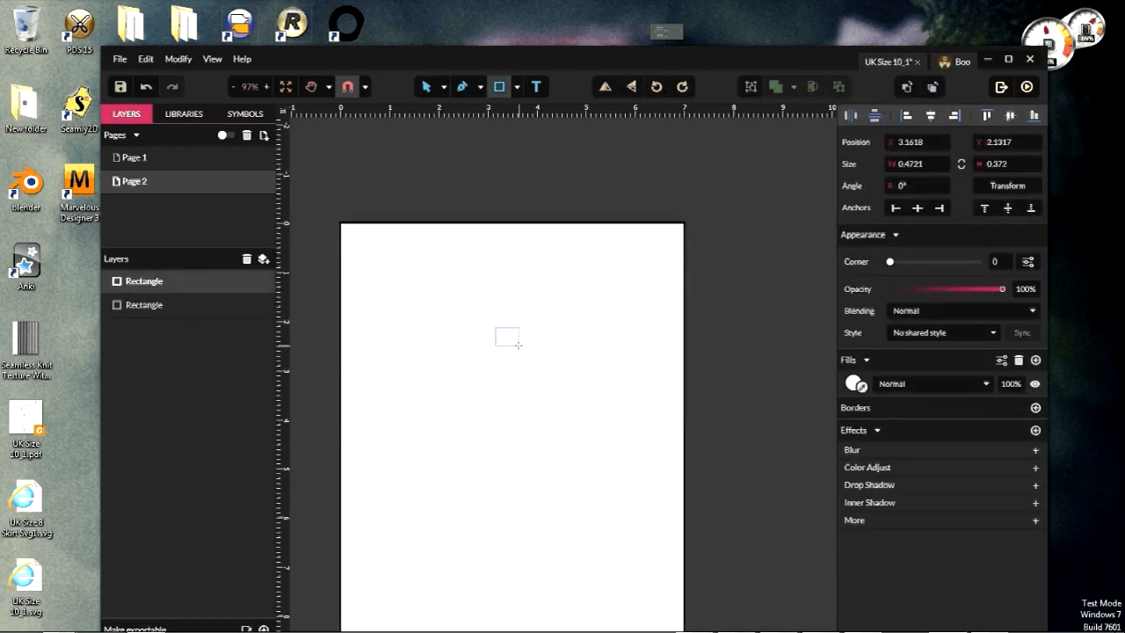
pyautogui.click(920, 166)
pyautogui.write('.5')
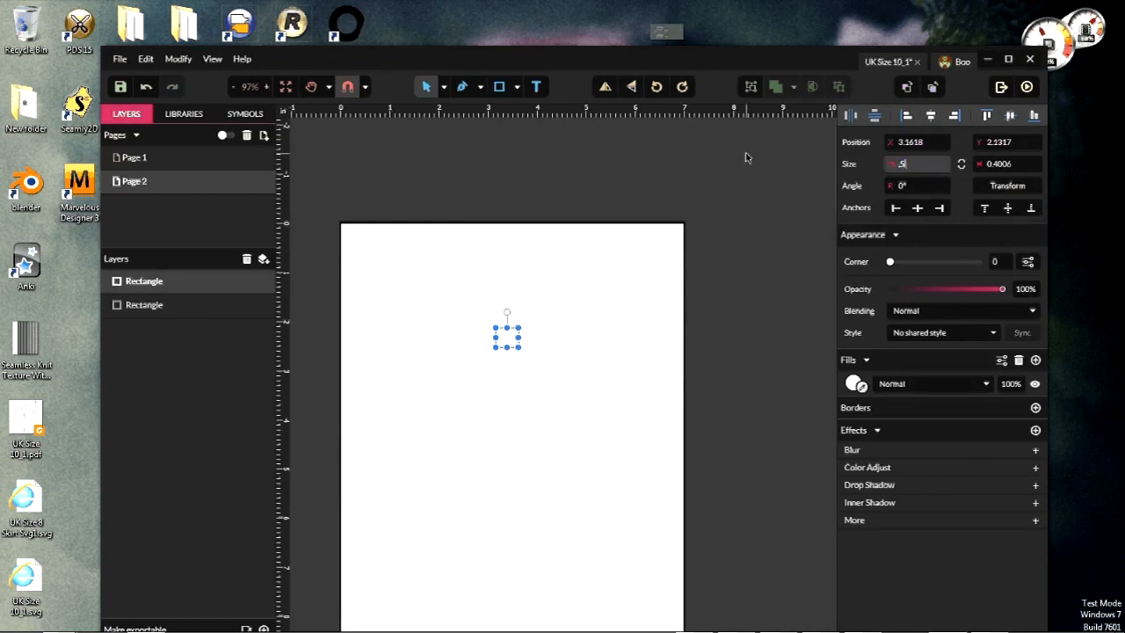
pyautogui.press('Tab')
pyautogui.write('.5')
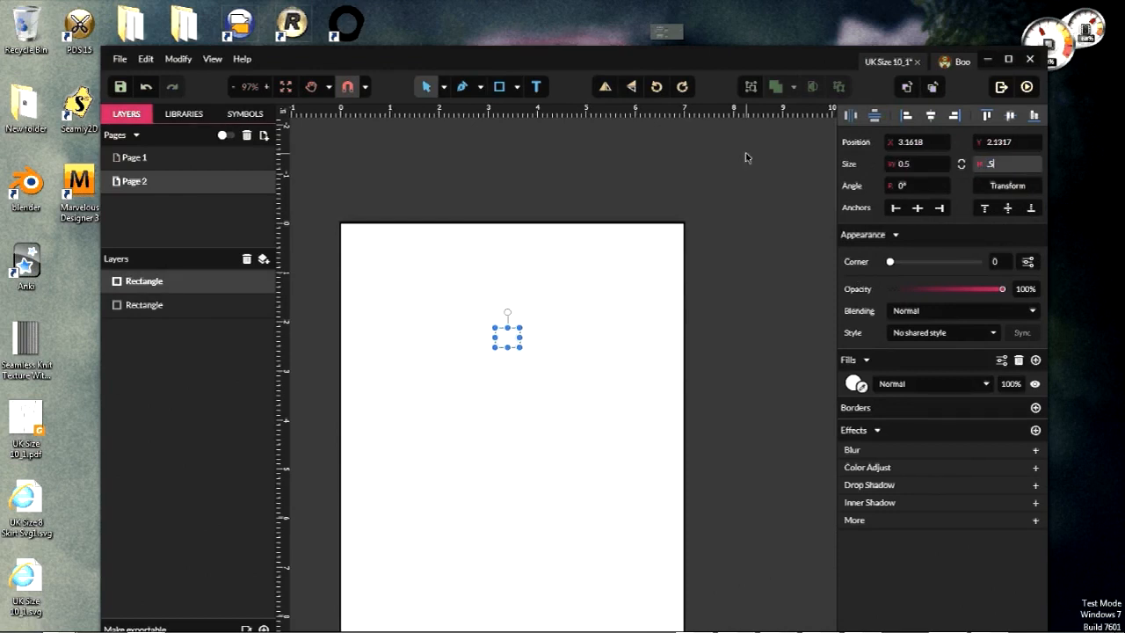
pyautogui.press('Tab')
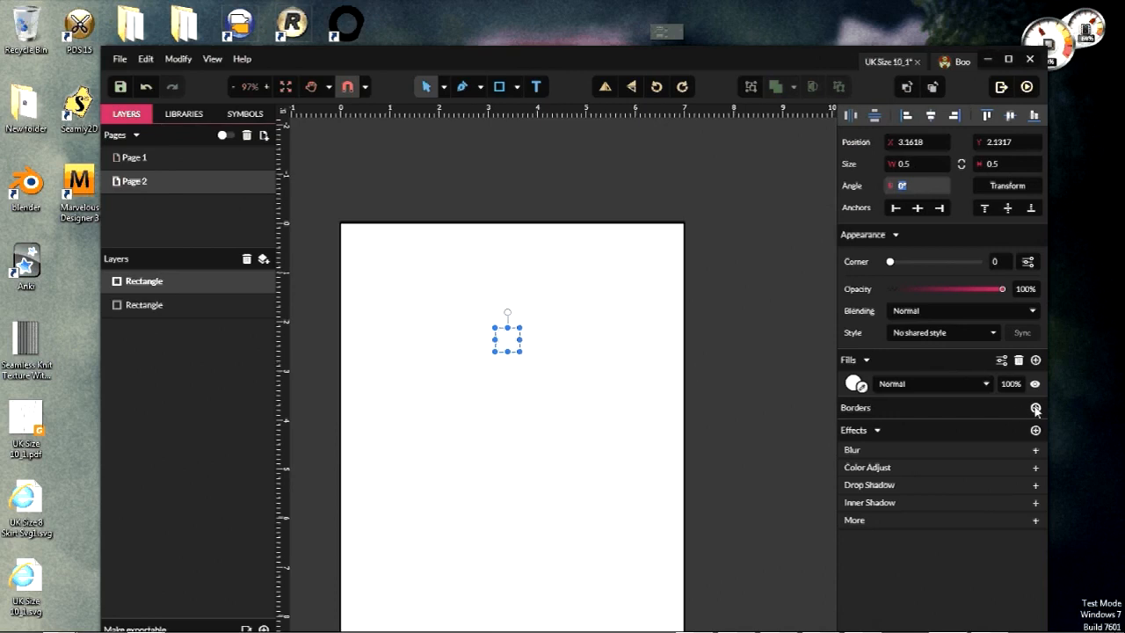
# Step: Change the small square's fill colour to black
pyautogui.click(899, 408)
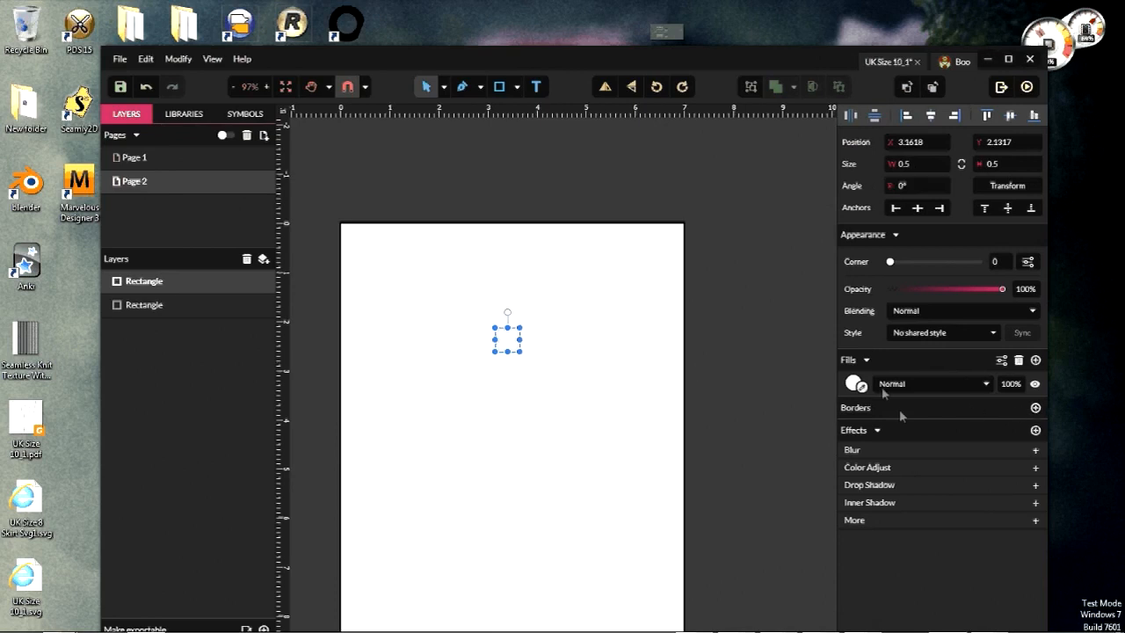
pyautogui.click(857, 387)
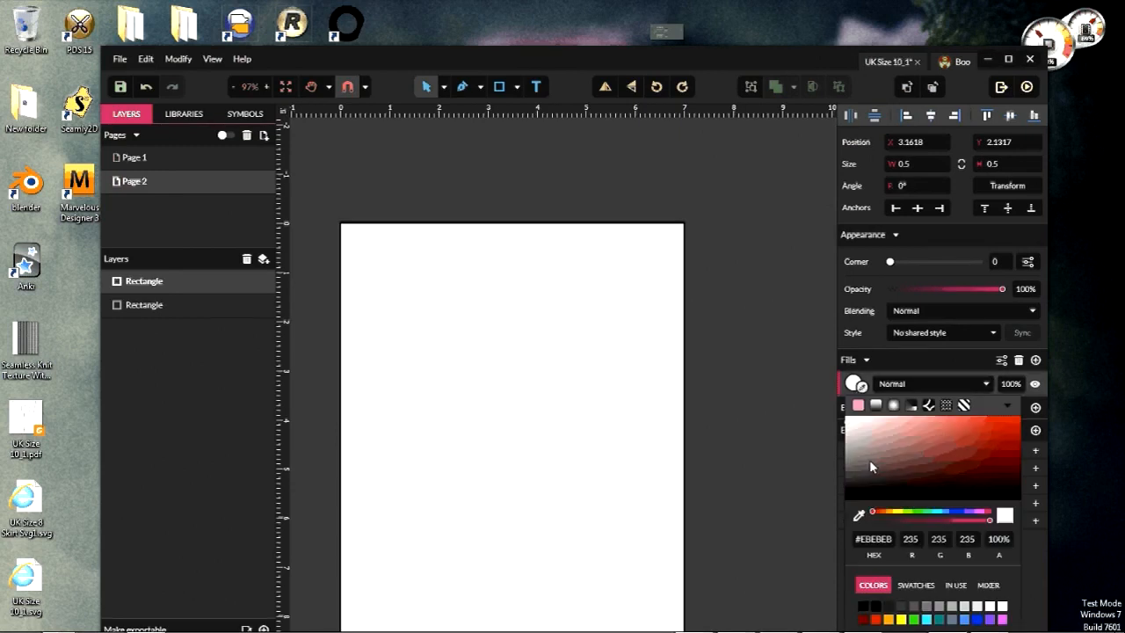
pyautogui.click(869, 460)
pyautogui.click(788, 433)
pyautogui.click(508, 339)
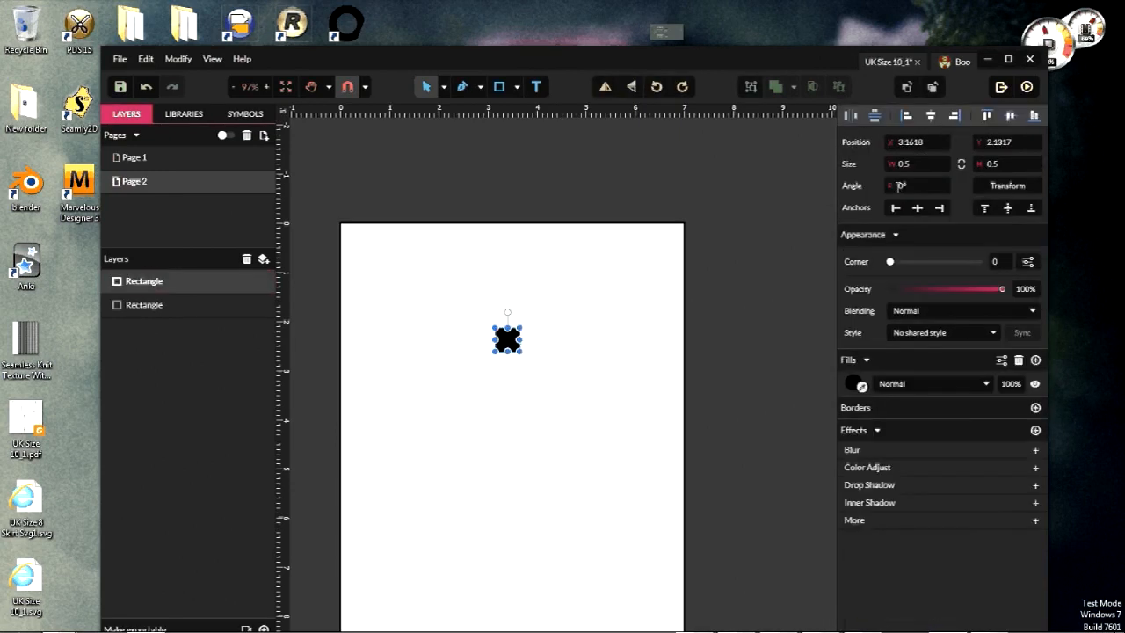
# Step: Rotate the small black square 45 degrees to form a diamond, then deselect it
pyautogui.click(899, 187)
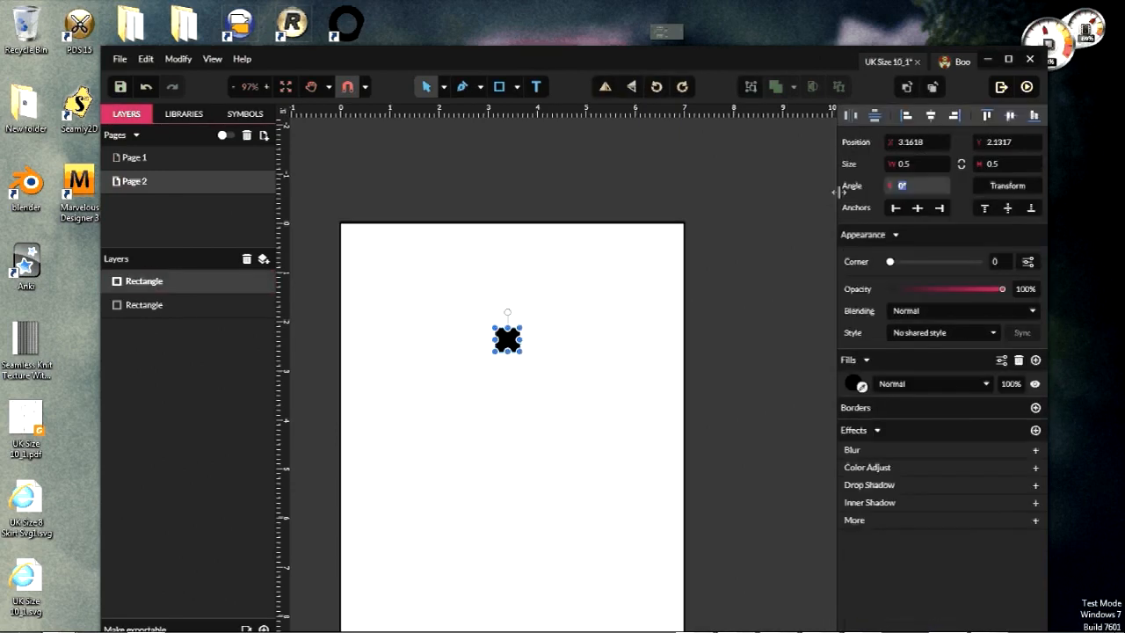
pyautogui.write('45')
pyautogui.press('Return')
pyautogui.click(641, 327)
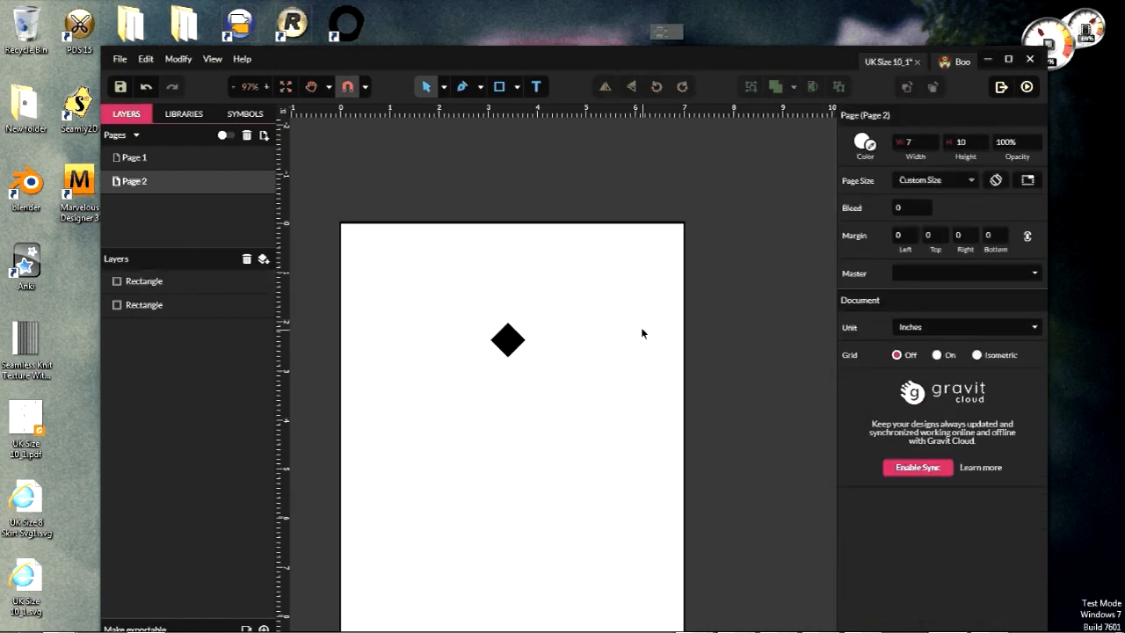
# Step: Add a new layer to Page 2 and name it Diamond Guides
pyautogui.click(263, 258)
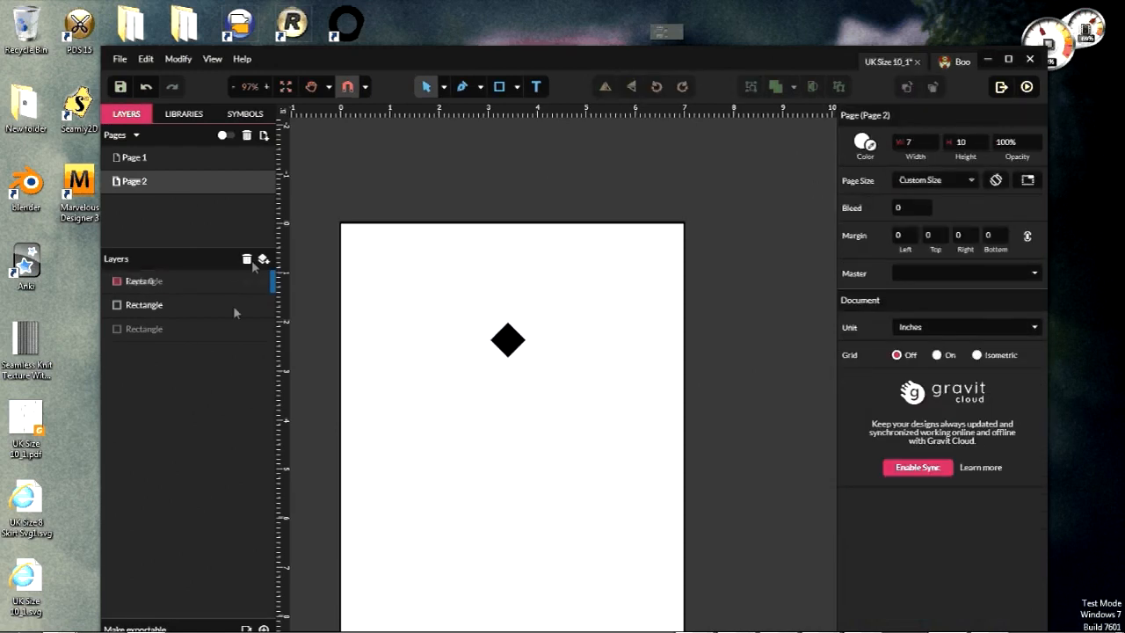
pyautogui.click(138, 281)
pyautogui.doubleClick(138, 281)
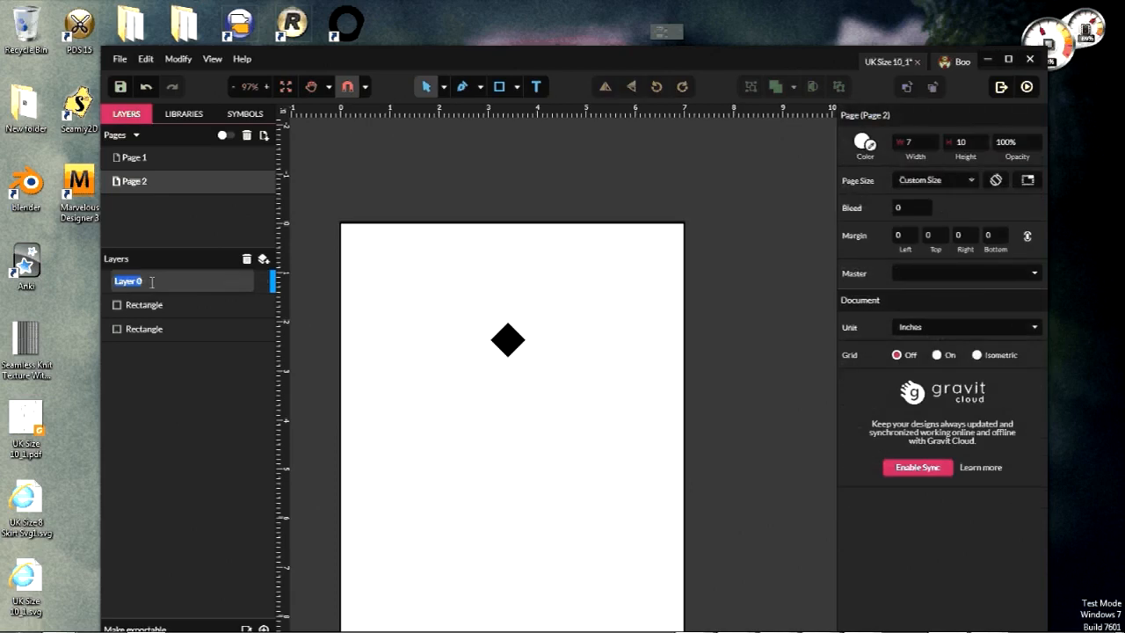
pyautogui.write('Diamond GU')
pyautogui.press('BackSpace')
pyautogui.write('uides')
pyautogui.press('Return')
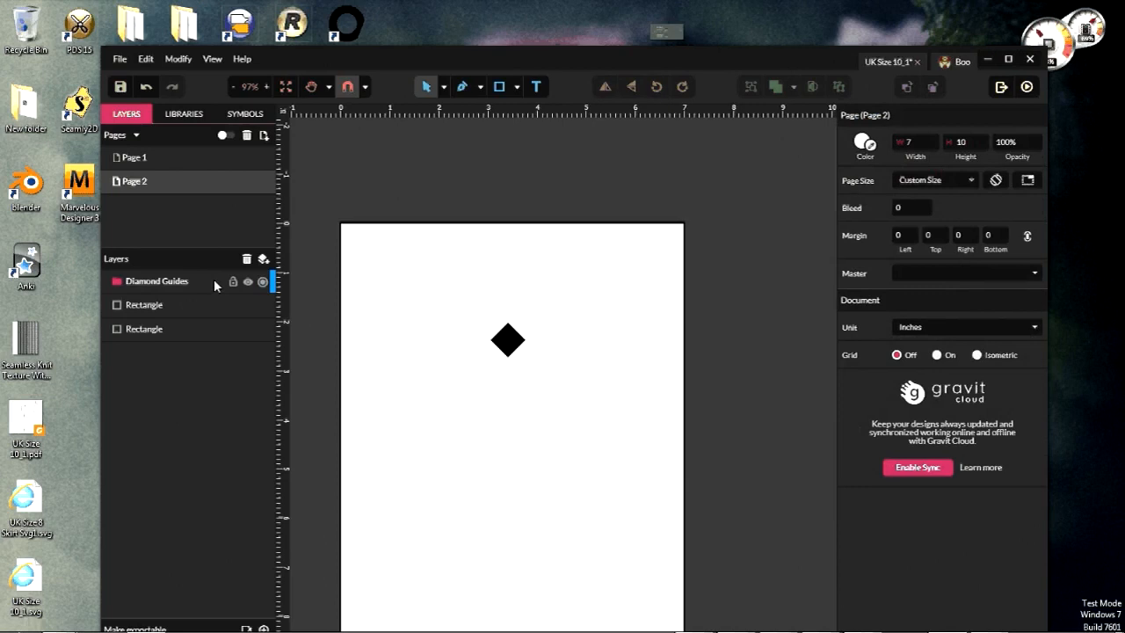
# Step: Move both rectangles, the page outline and the diamond, into the Diamond Guides layer
pyautogui.click(167, 312)
pyautogui.click(166, 329)
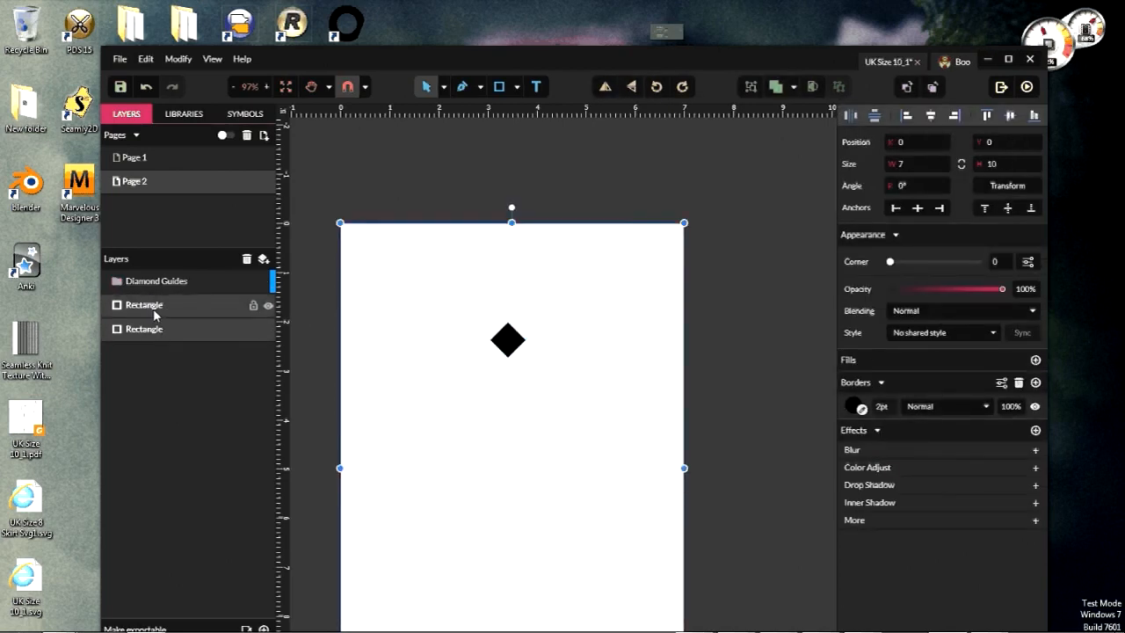
pyautogui.moveTo(154, 314); pyautogui.dragTo(162, 284)
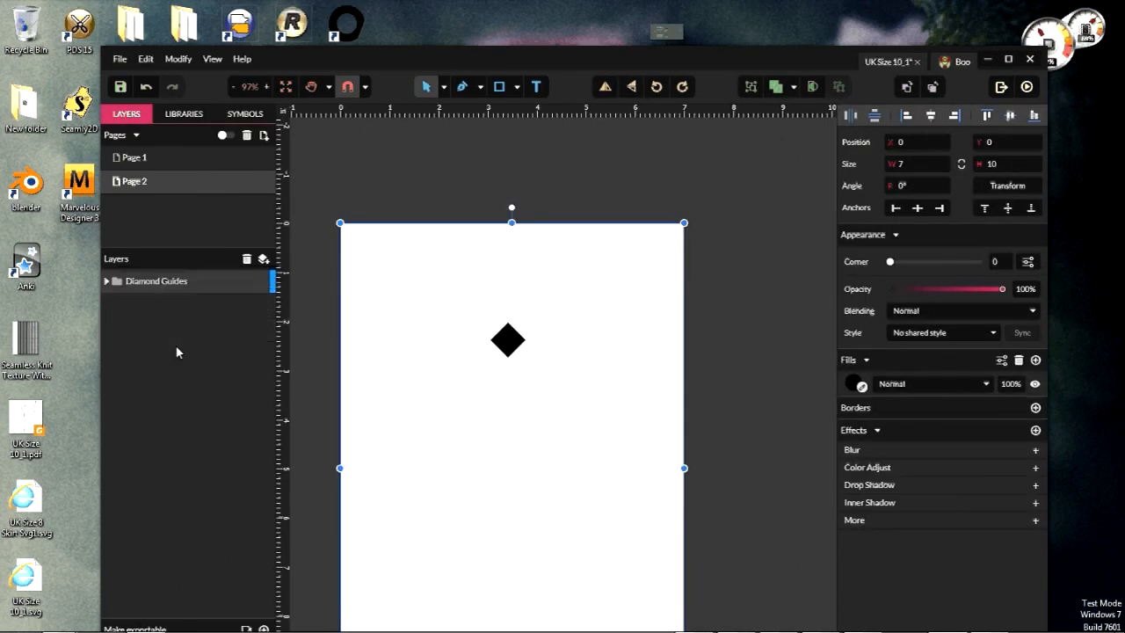
pyautogui.click(176, 351)
# Step: Reduce the opacity of the Diamond Guides layer so its contents are semi-transparent
pyautogui.click(198, 283)
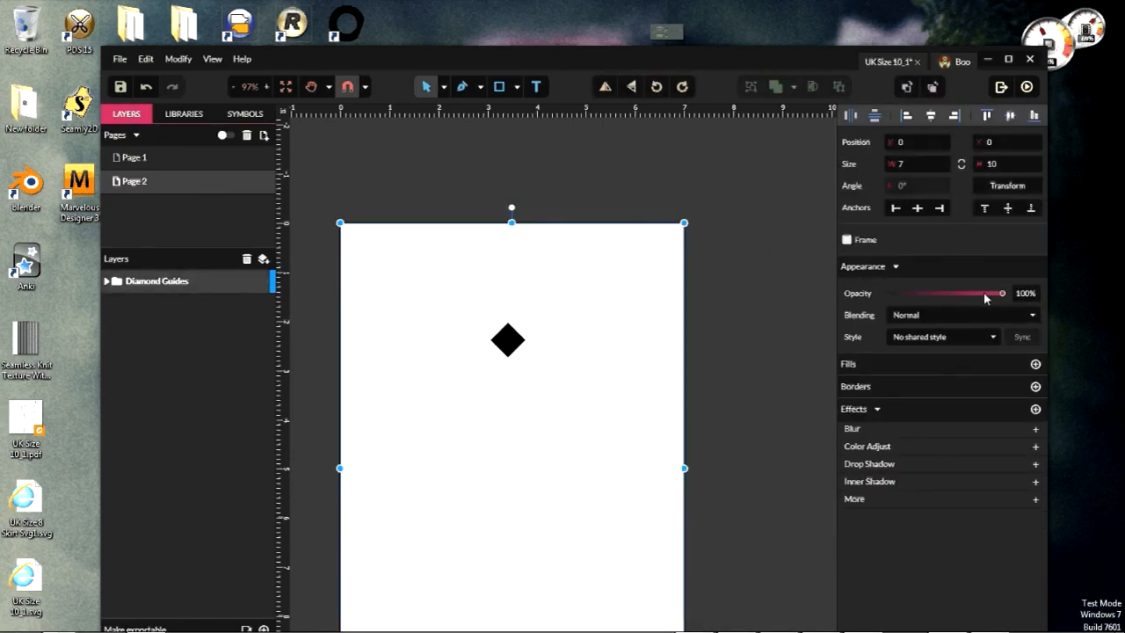
pyautogui.moveTo(983, 292); pyautogui.dragTo(946, 304)
pyautogui.click(738, 357)
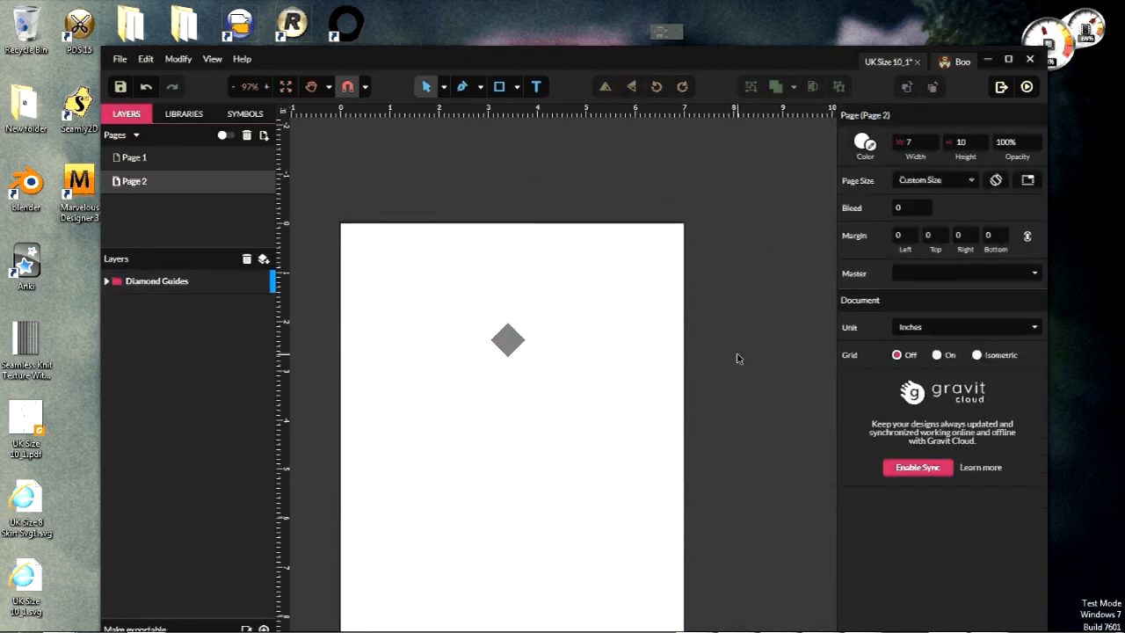
# Step: Move the diamond so its centre sits on the midpoint of Page 2's top edge
pyautogui.click(506, 345)
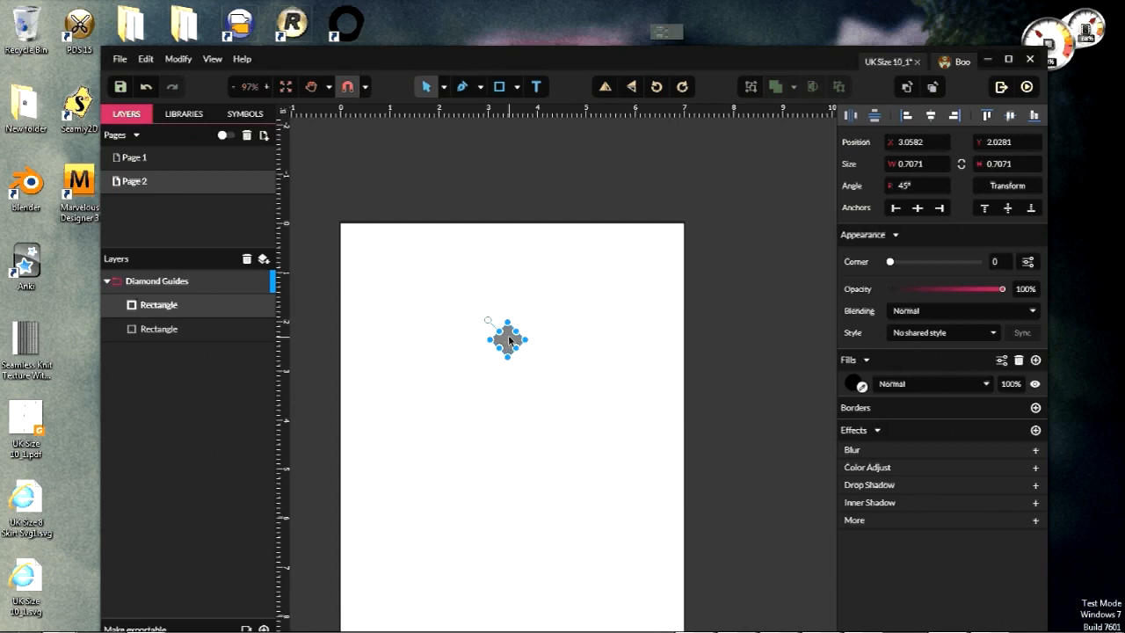
pyautogui.click(677, 371)
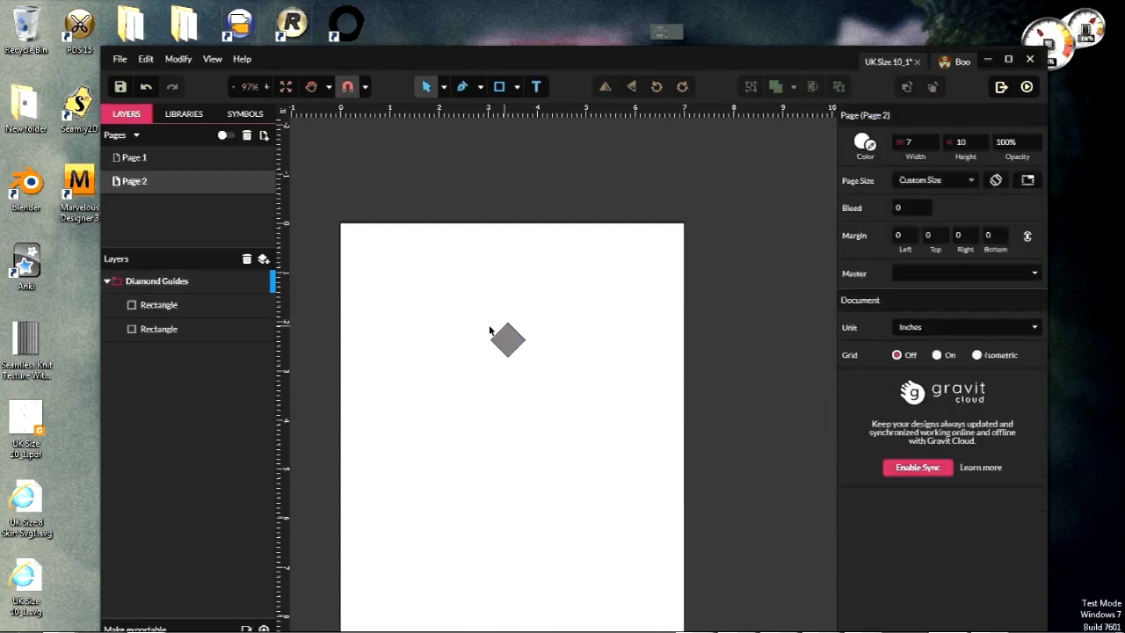
pyautogui.moveTo(504, 337); pyautogui.dragTo(510, 223)
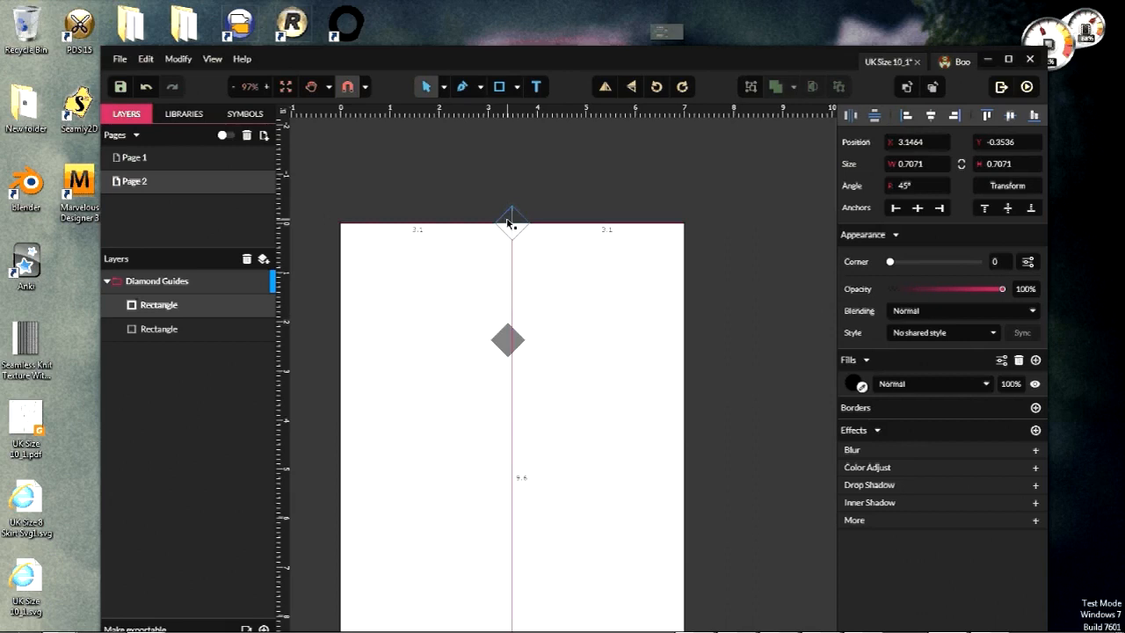
pyautogui.moveTo(508, 223); pyautogui.dragTo(508, 223)
pyautogui.click(731, 260)
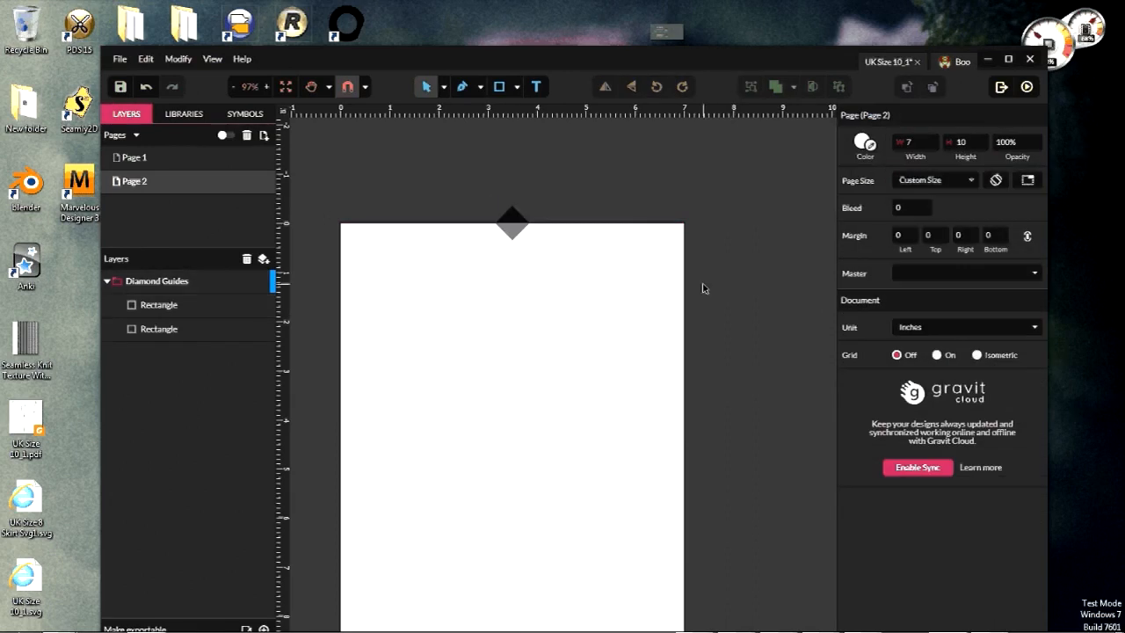
# Step: Check how the diamond's centre aligns with the midpoint of Page 2's top edge
pyautogui.scroll(4, 525, 202)
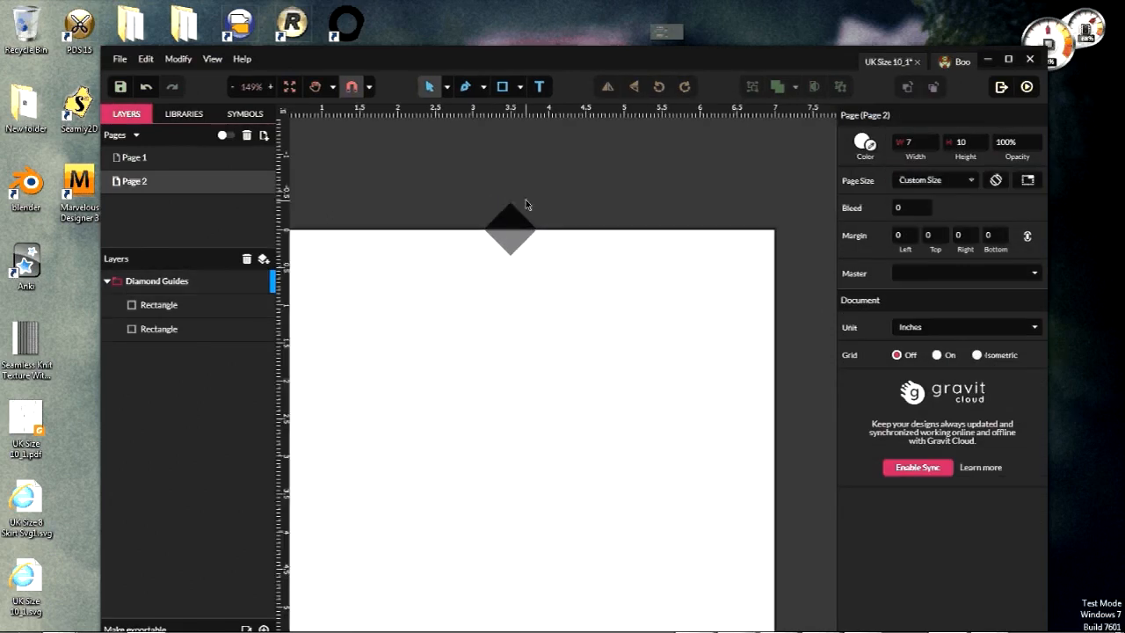
pyautogui.scroll(2, 510, 229)
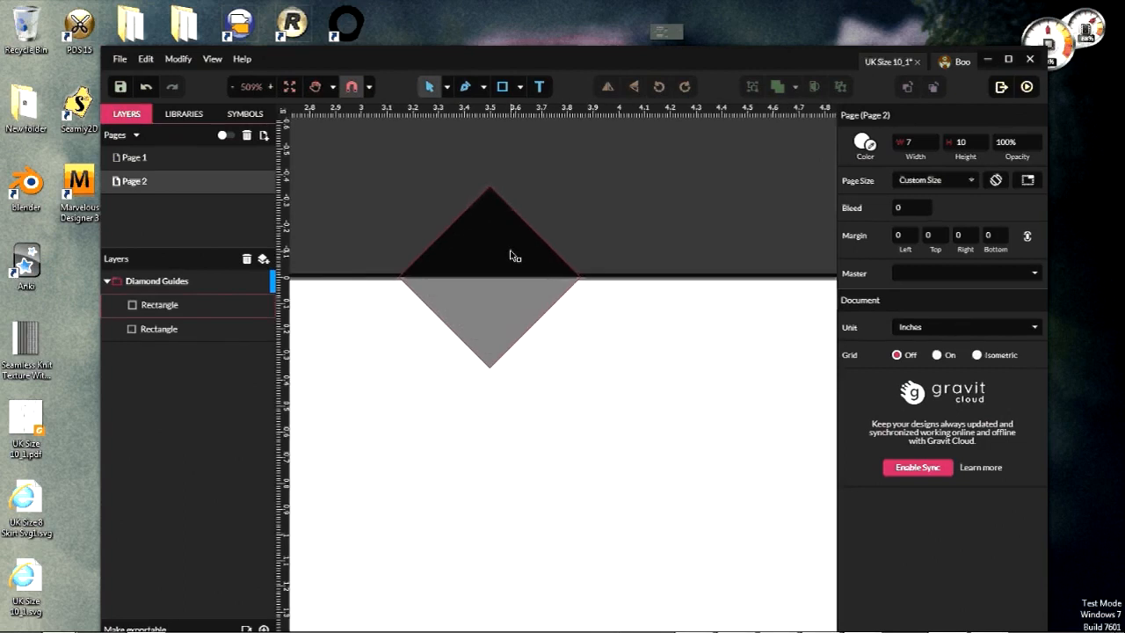
pyautogui.scroll(-3, 510, 256)
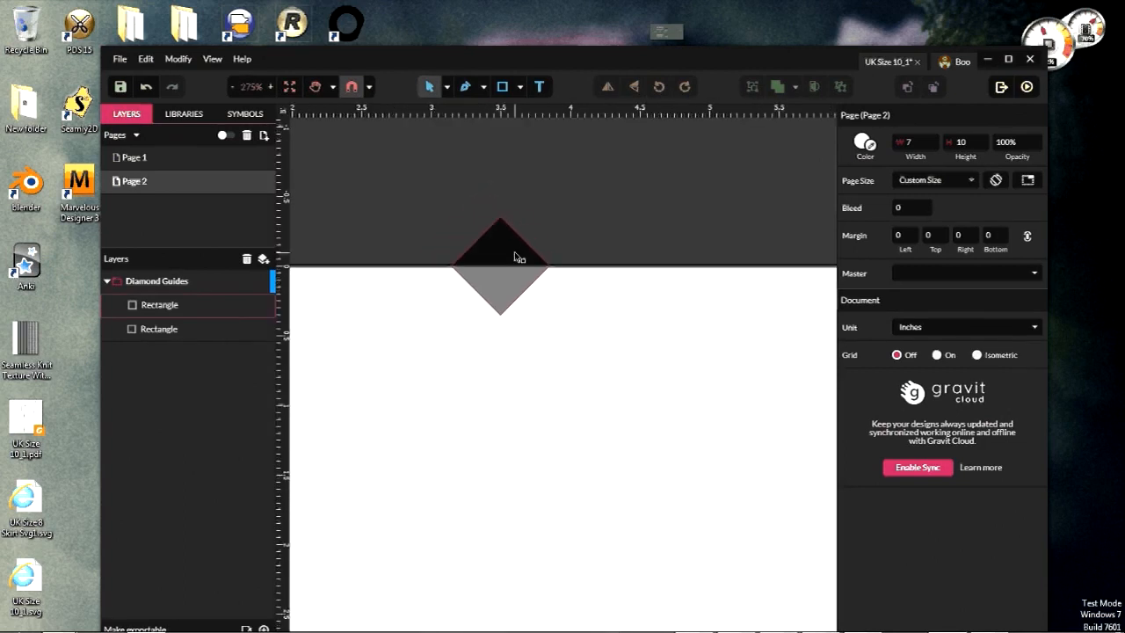
pyautogui.scroll(-1, 517, 255)
pyautogui.scroll(-2, 516, 261)
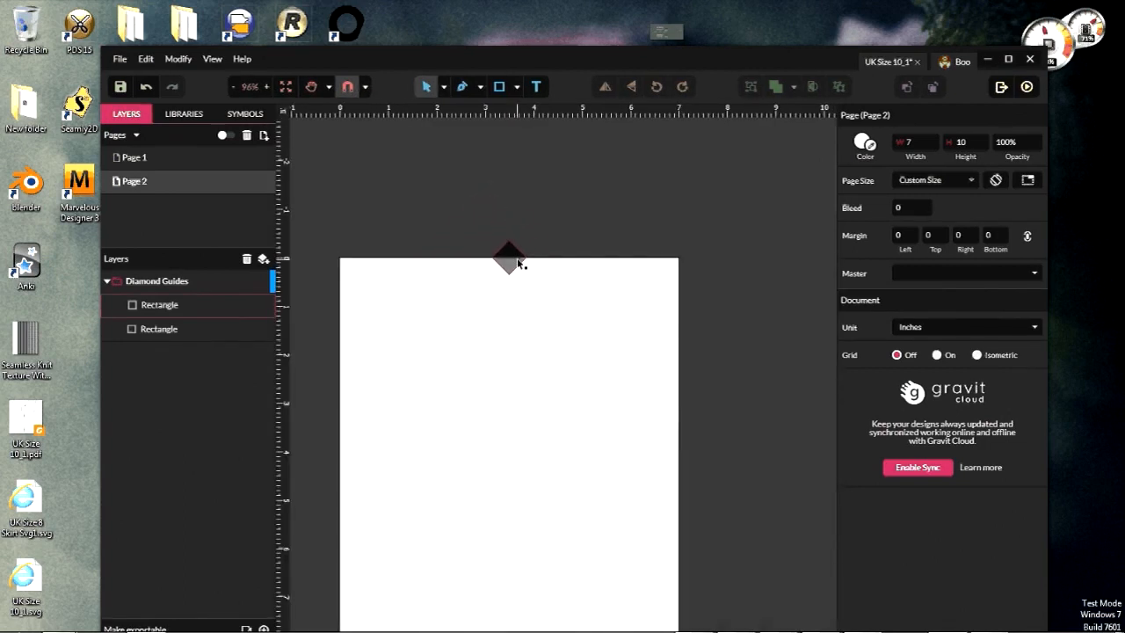
pyautogui.scroll(-2, 528, 501)
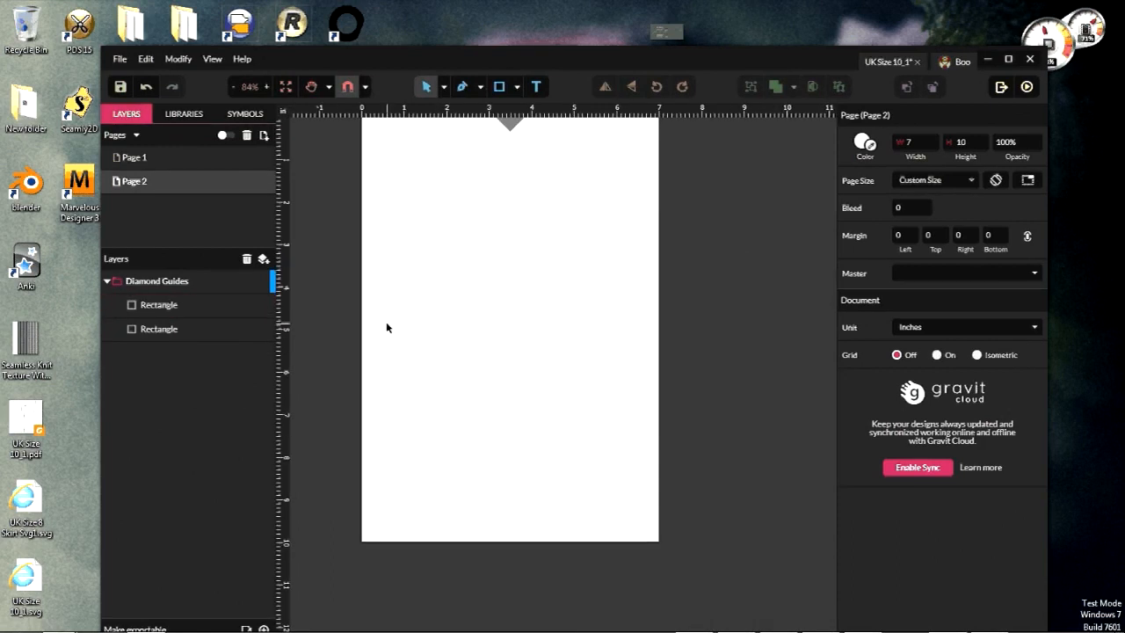
pyautogui.scroll(3, 515, 269)
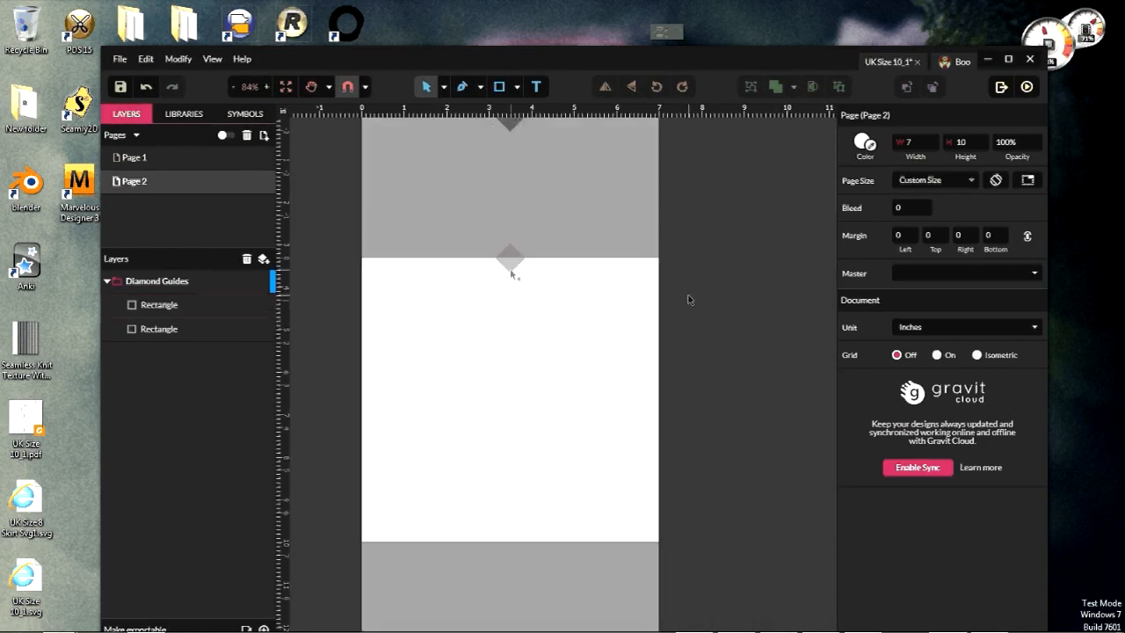
# Step: Transform the top-edge diamond into one copy moved 0 inches in X and 10 inches in Y, onto Page 2's bottom edge
pyautogui.click(514, 268)
pyautogui.scroll(1, 514, 268)
pyautogui.scroll(4, 514, 268)
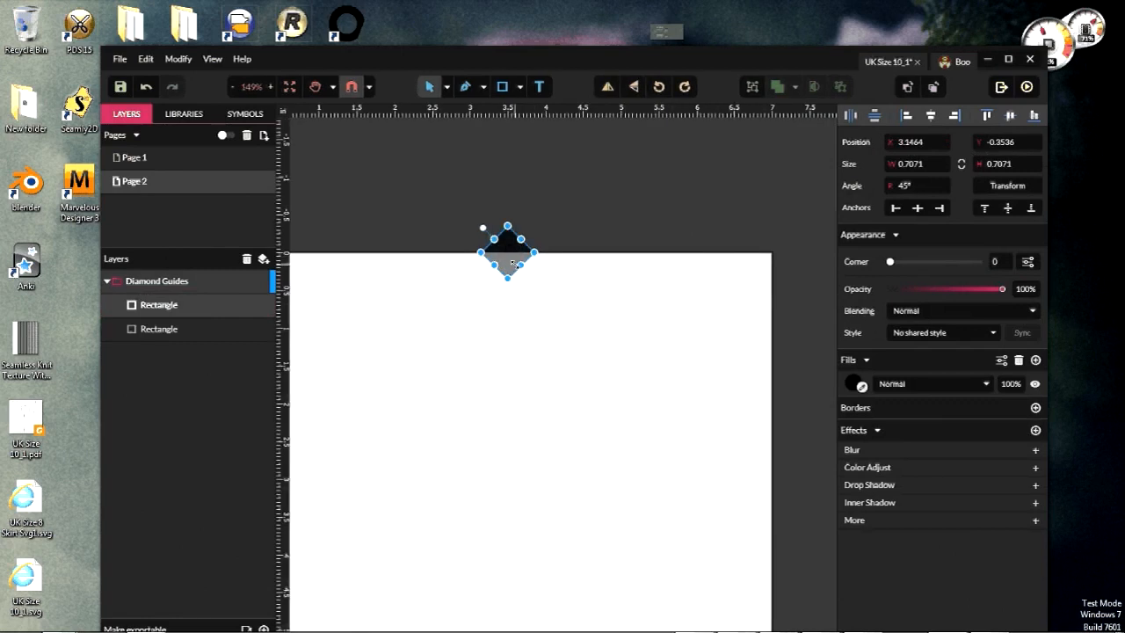
pyautogui.click(994, 188)
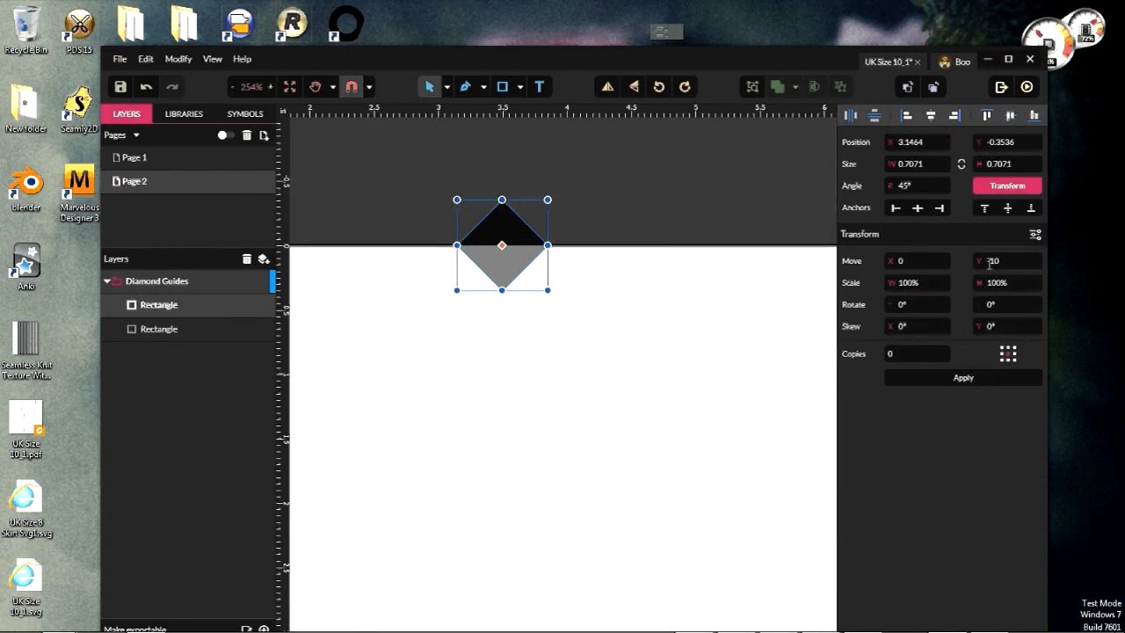
pyautogui.click(895, 264)
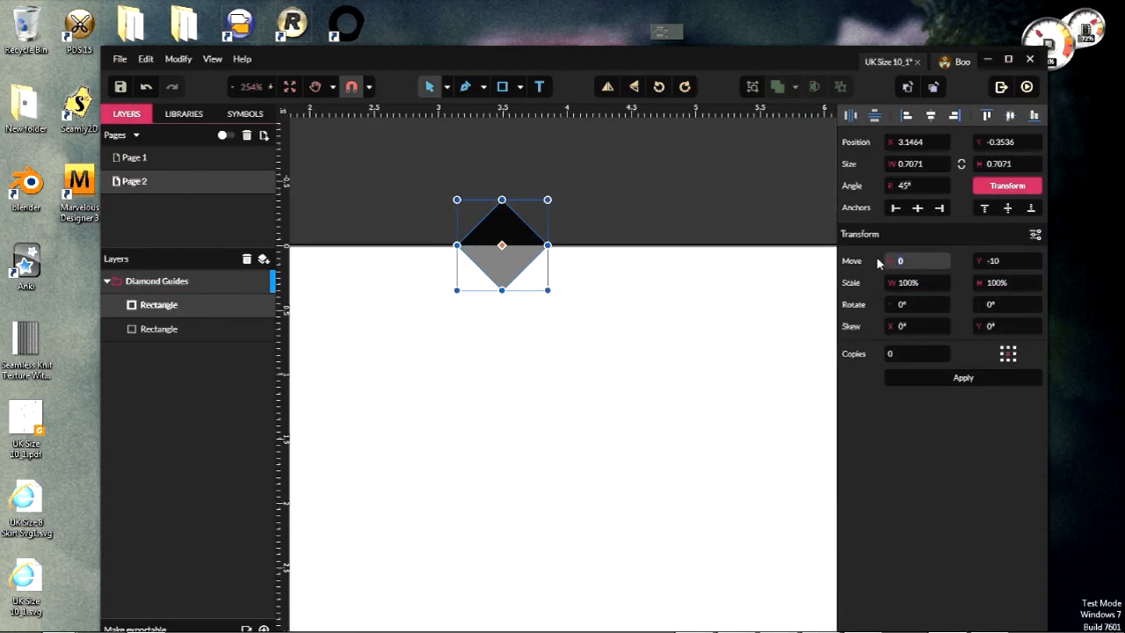
pyautogui.moveTo(904, 355); pyautogui.dragTo(880, 359)
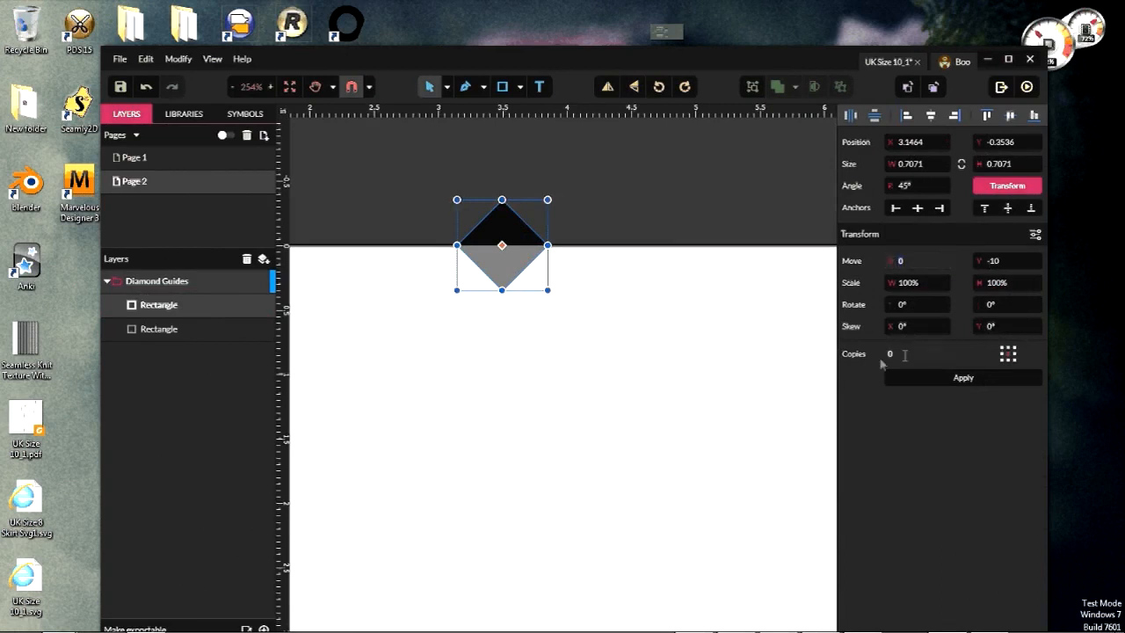
pyautogui.write('1')
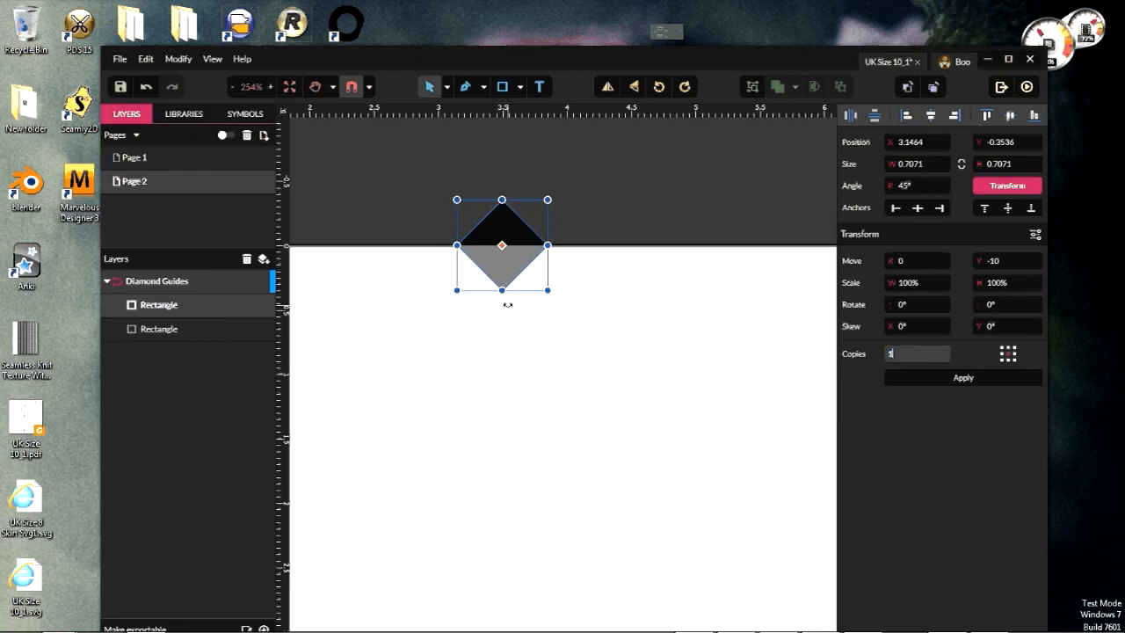
pyautogui.click(999, 258)
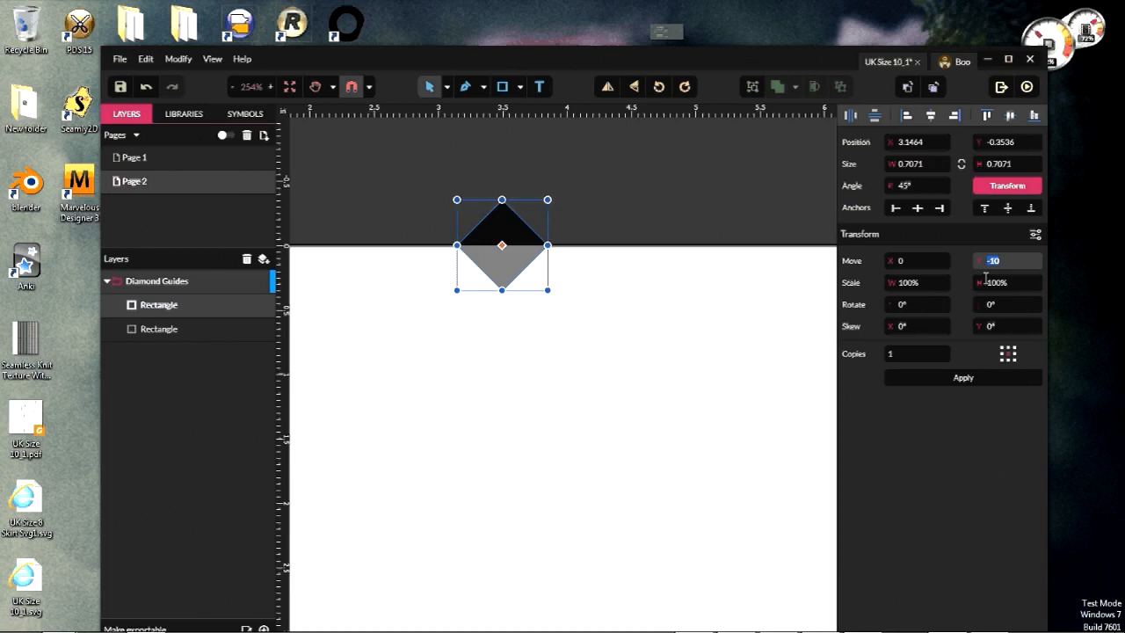
pyautogui.write('10')
pyautogui.click(927, 375)
pyautogui.scroll(-1, 666, 385)
pyautogui.scroll(-4, 667, 391)
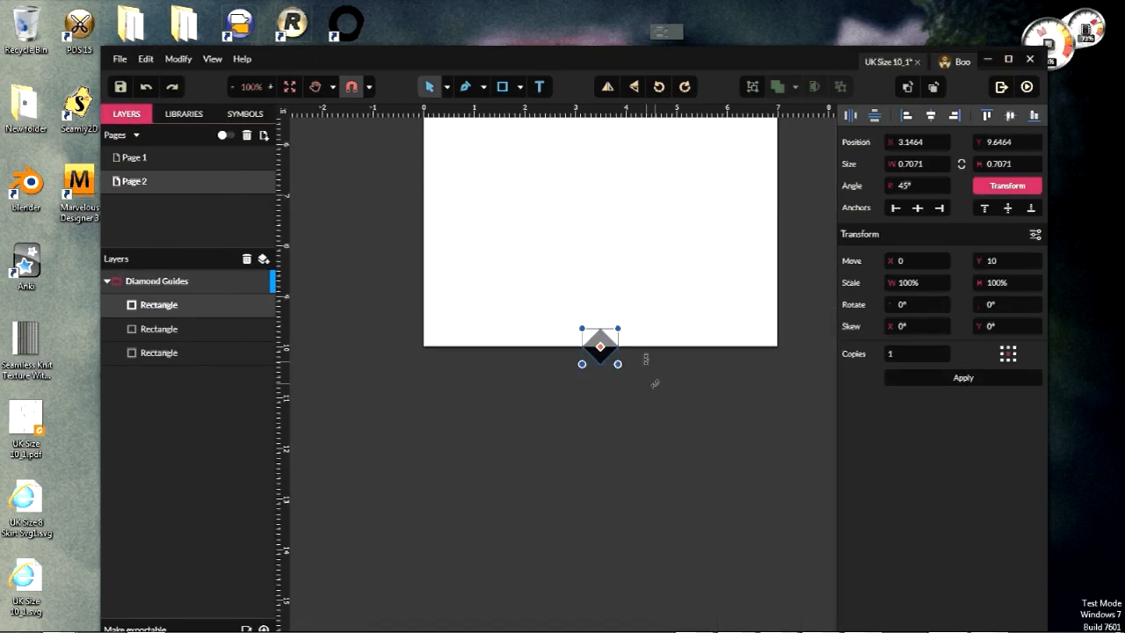
# Step: Copy the bottom-edge diamond so the duplicate's centre sits on the midpoint of Page 2's left edge
pyautogui.scroll(4, 591, 344)
pyautogui.scroll(3, 591, 345)
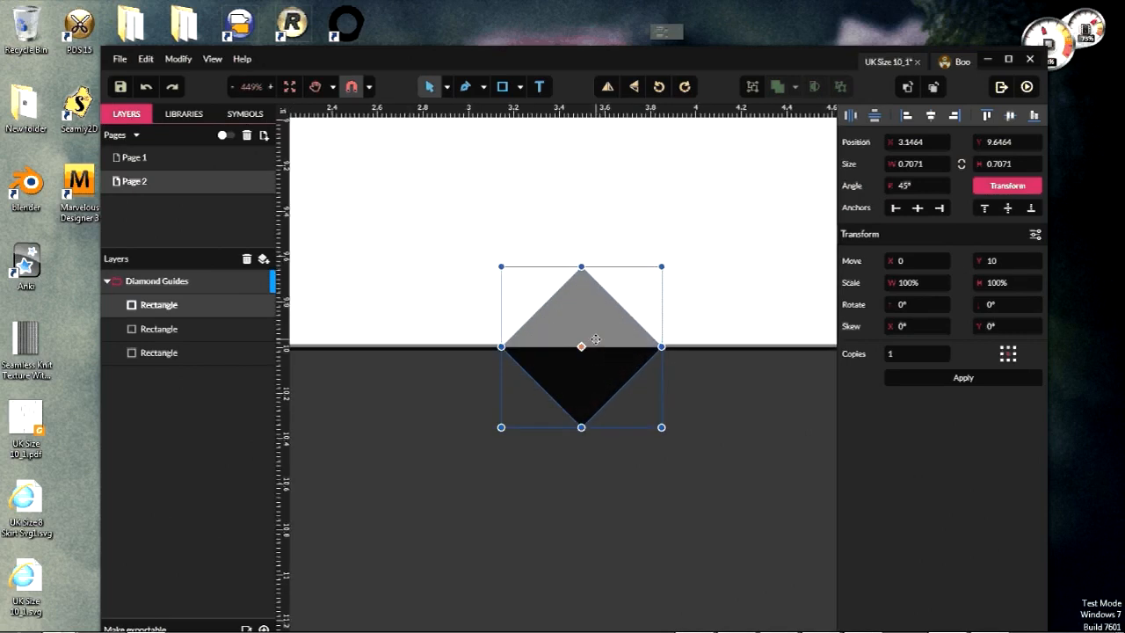
pyautogui.scroll(-1, 594, 342)
pyautogui.scroll(-4, 596, 340)
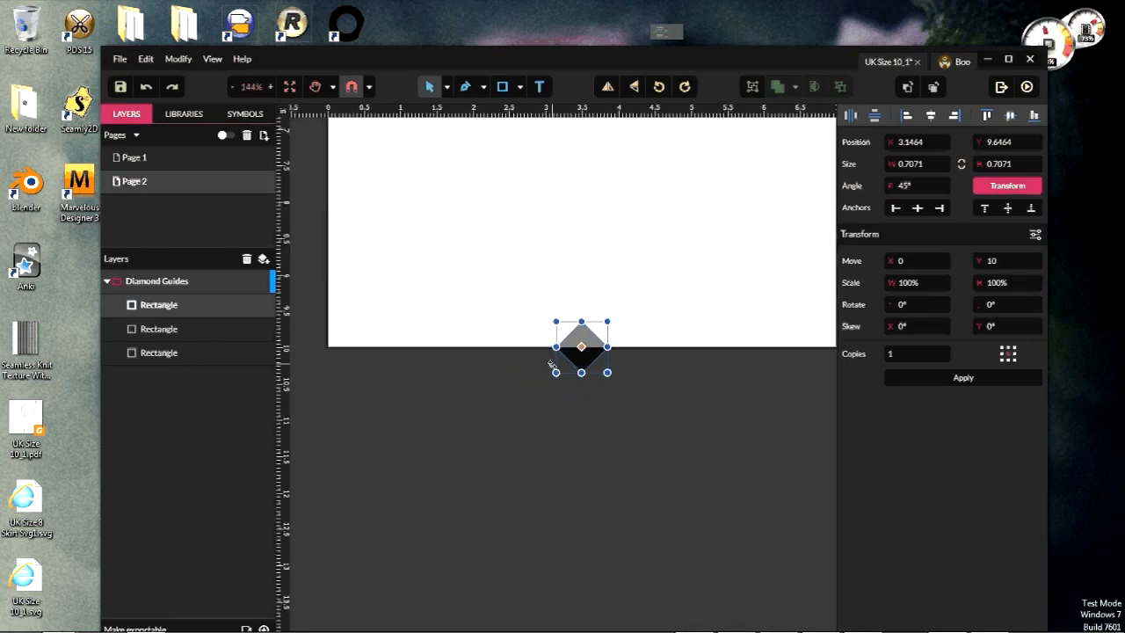
pyautogui.scroll(-1, 552, 365)
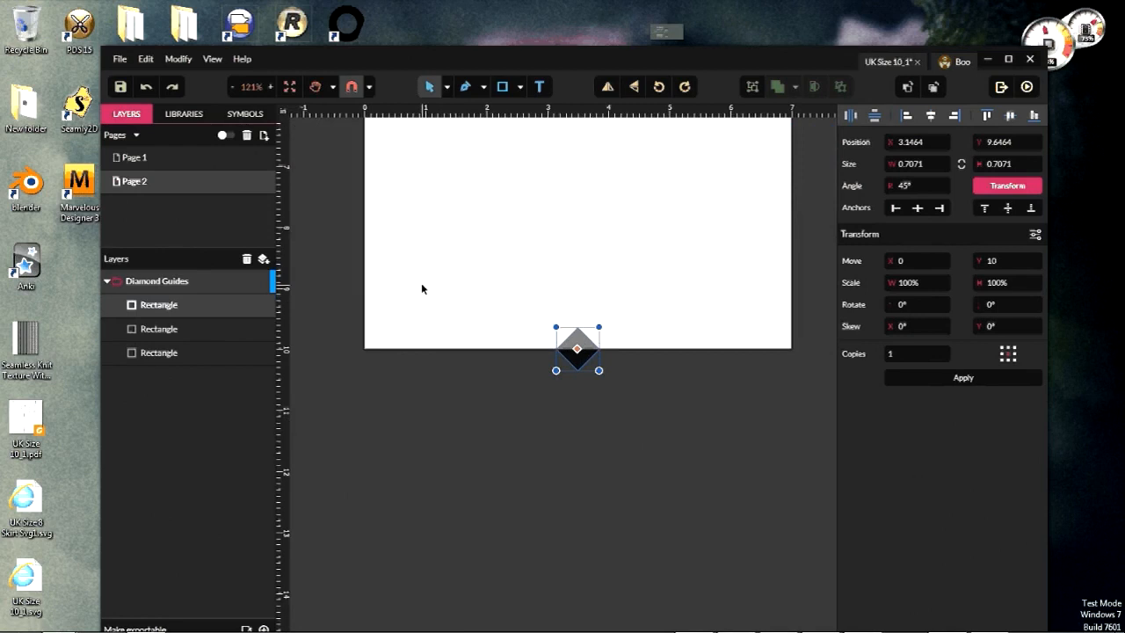
pyautogui.scroll(3, 426, 351)
pyautogui.doubleClick(571, 563)
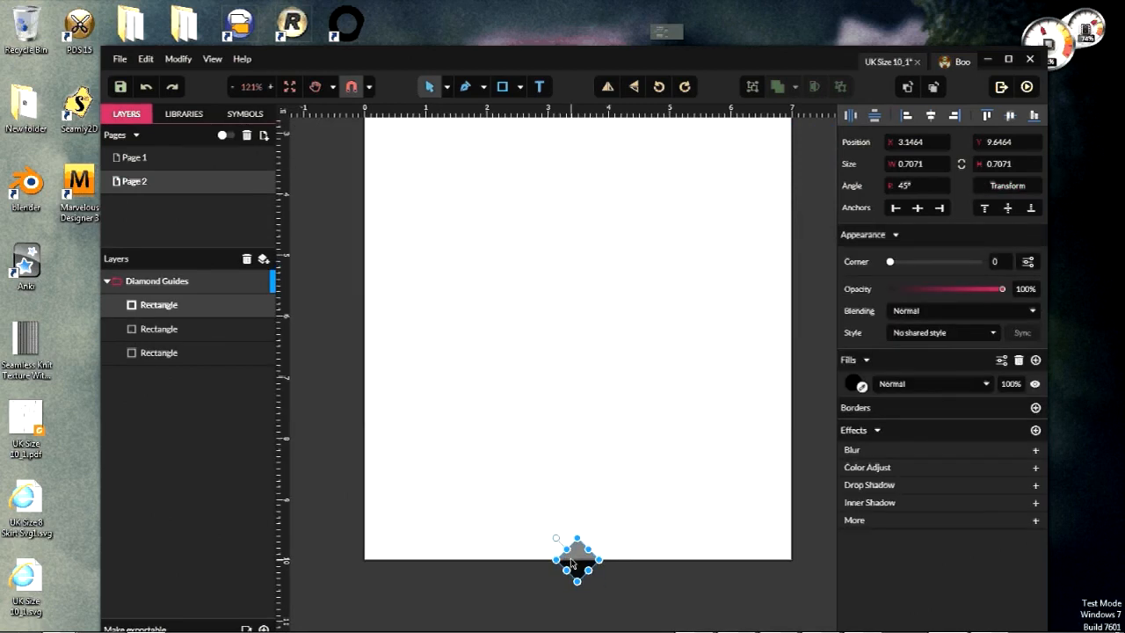
pyautogui.moveTo(571, 563); pyautogui.dragTo(367, 251)
pyautogui.click(386, 320)
pyautogui.scroll(2, 344, 248)
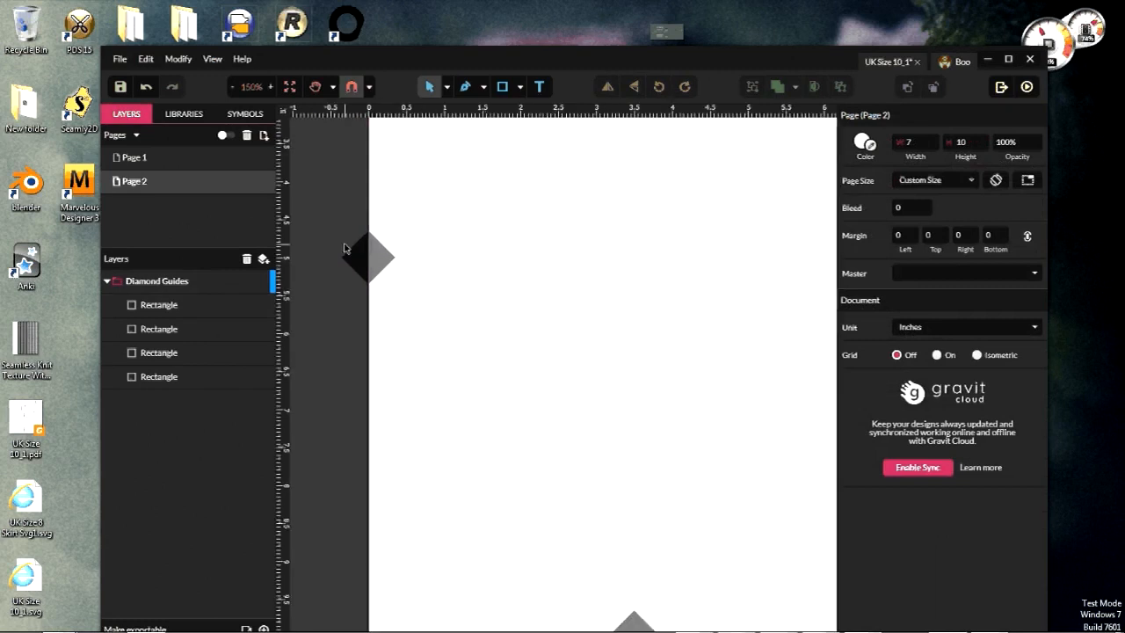
pyautogui.scroll(3, 346, 248)
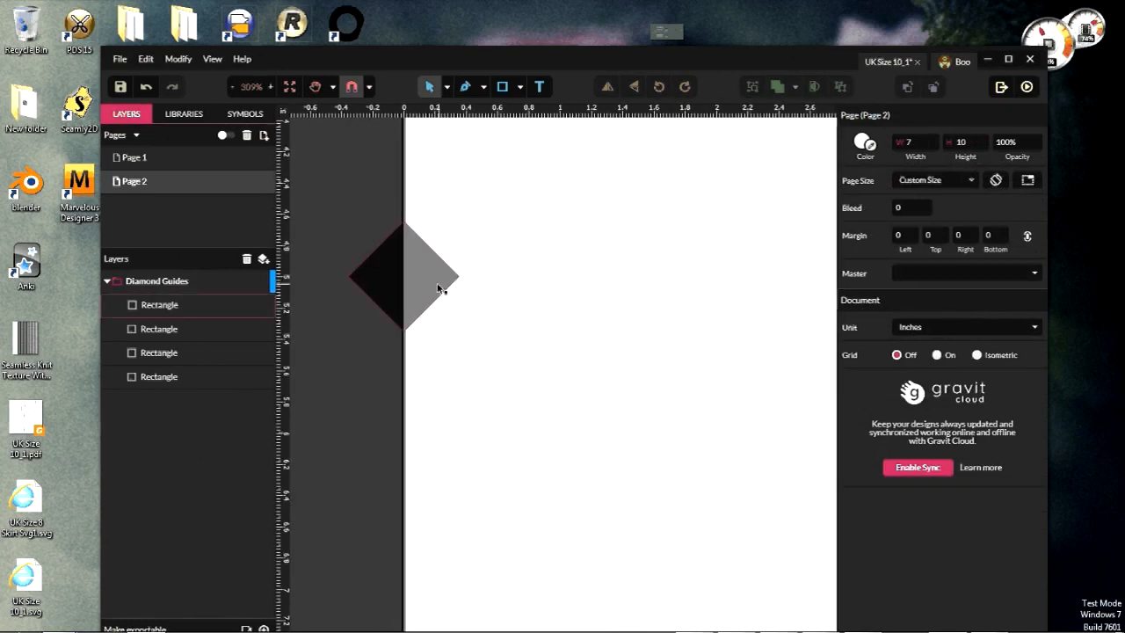
pyautogui.scroll(-1, 420, 280)
# Step: Transform the left-edge diamond into one copy moved 7 inches in X and 0 in Y, onto Page 2's right edge
pyautogui.click(421, 280)
pyautogui.scroll(-2, 631, 286)
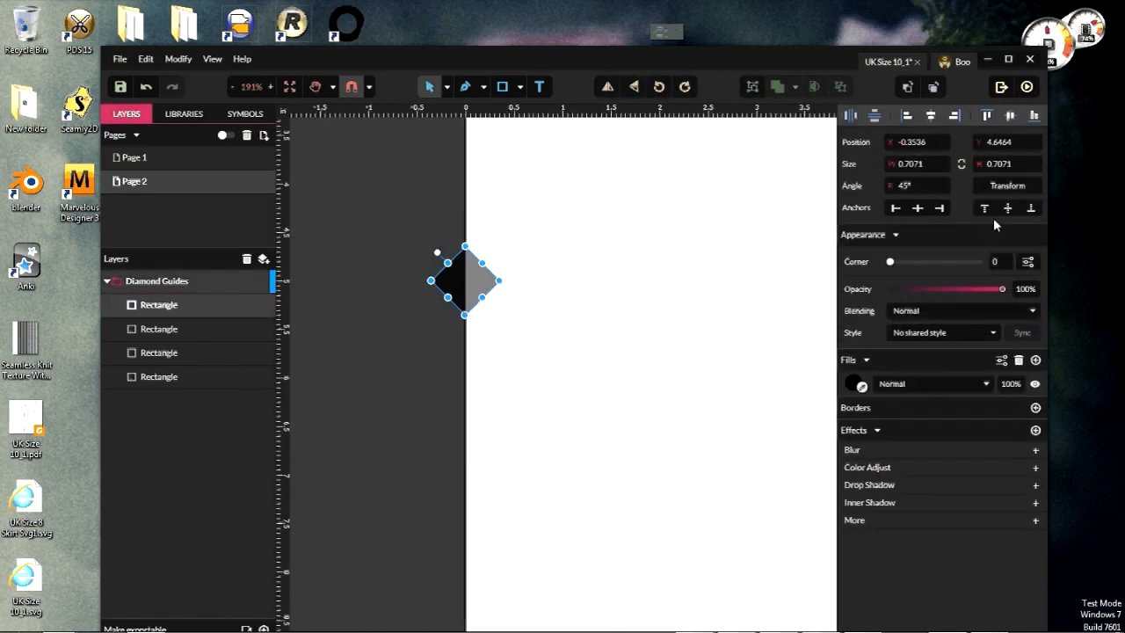
pyautogui.click(1007, 185)
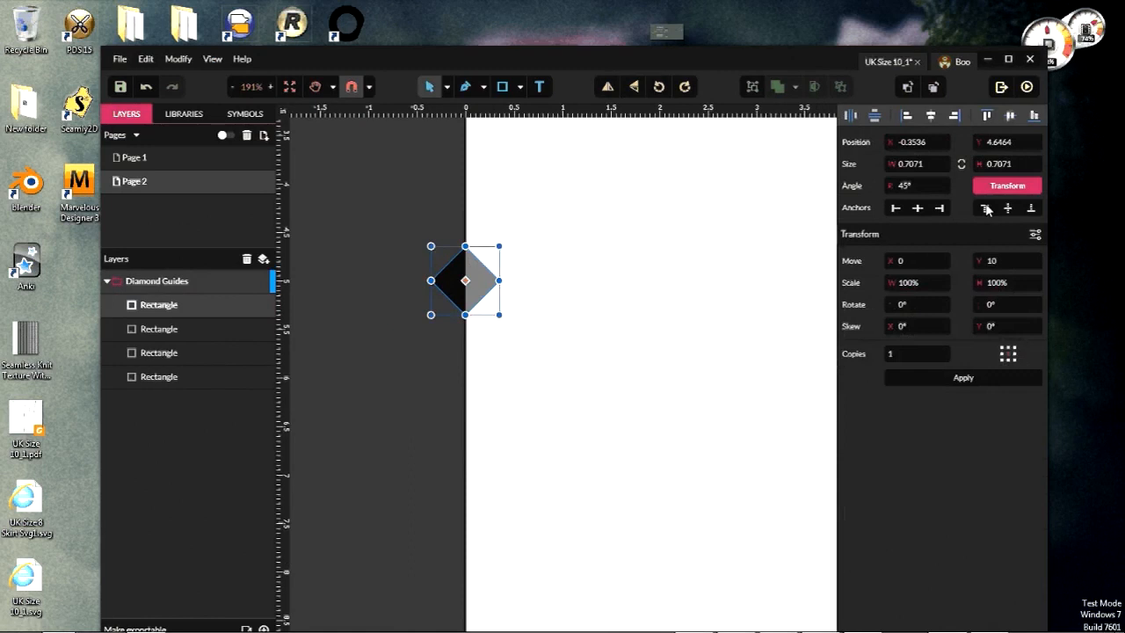
pyautogui.click(986, 261)
pyautogui.write('0')
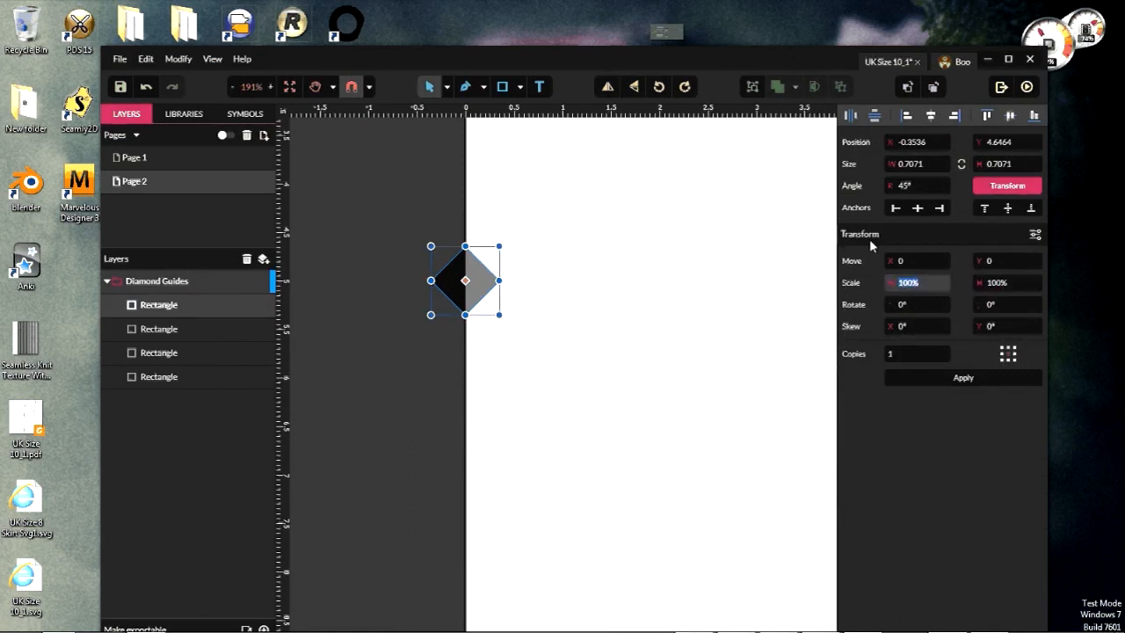
pyautogui.hotkey('shift', 'Tab')
pyautogui.hotkey('shift', 'Tab')
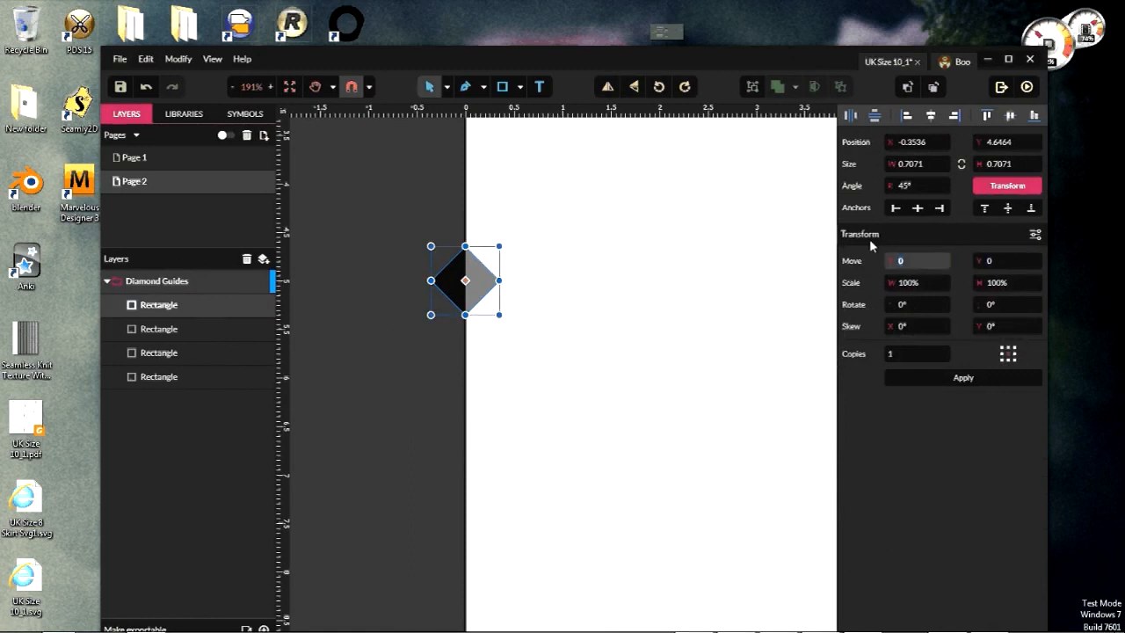
pyautogui.click(924, 380)
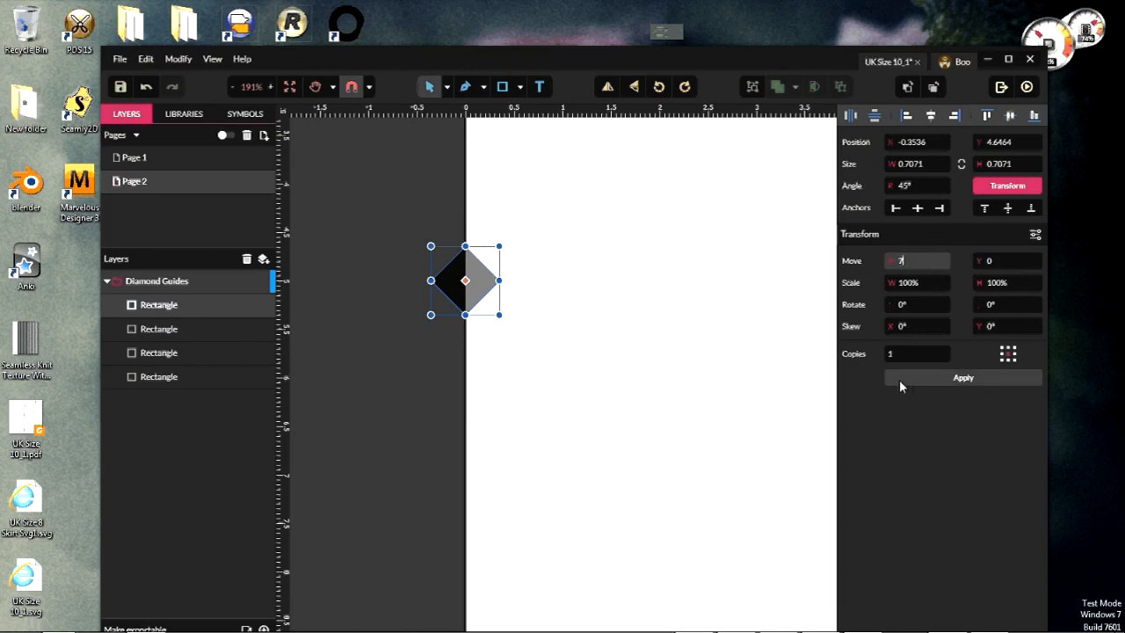
pyautogui.scroll(-1, 720, 387)
pyautogui.scroll(-10, 725, 364)
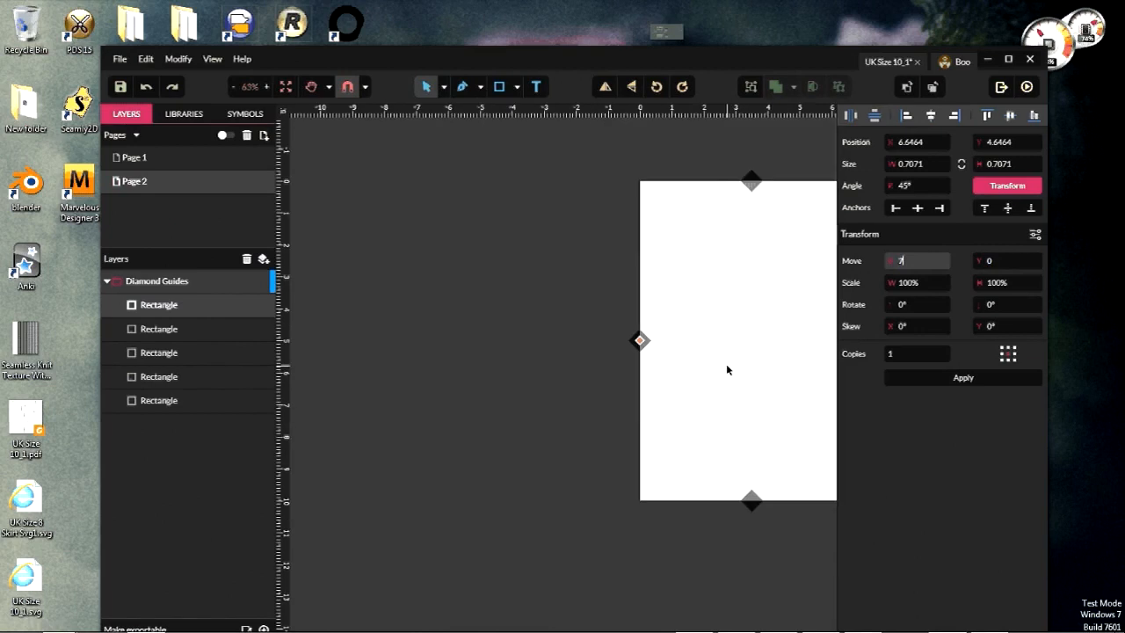
pyautogui.scroll(2, 769, 349)
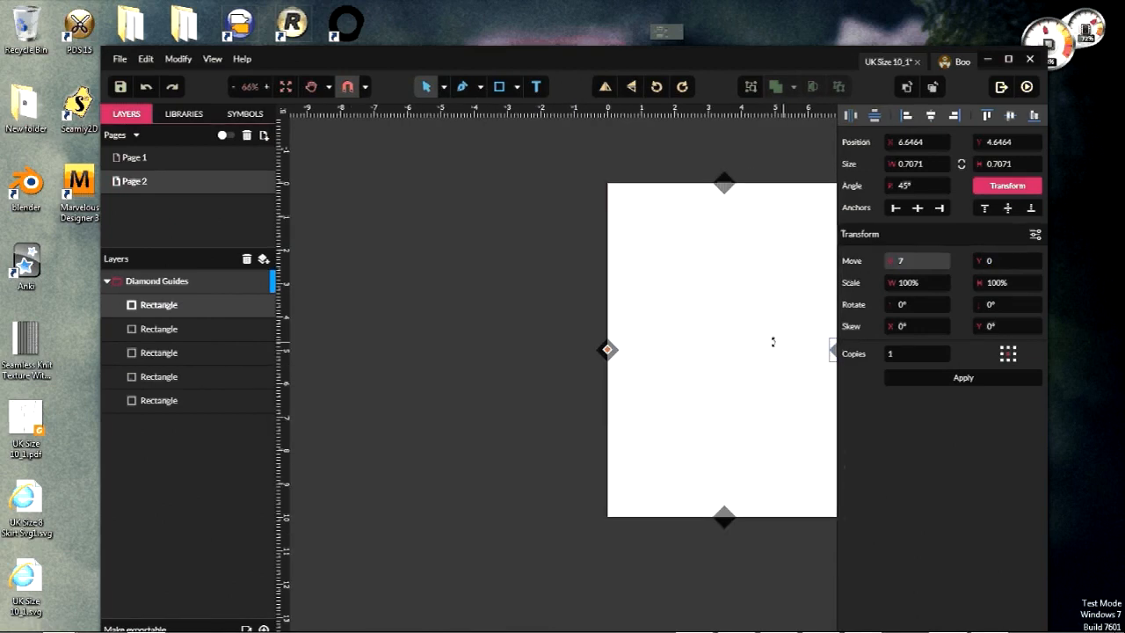
pyautogui.press('Escape')
pyautogui.hscroll(2, 574, 395)
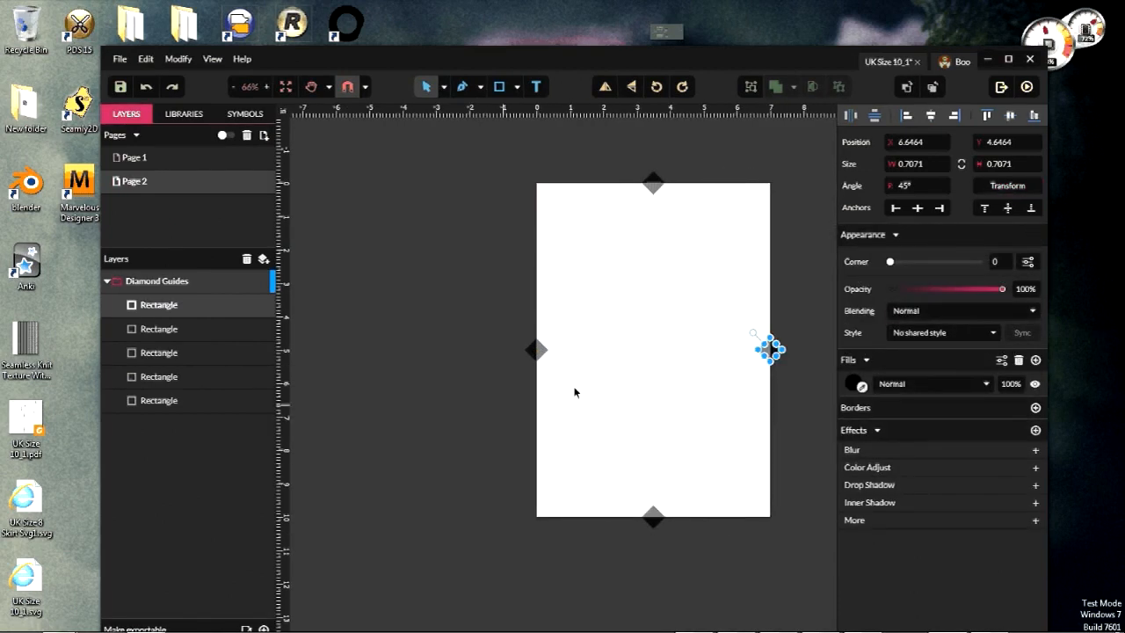
pyautogui.click(575, 392)
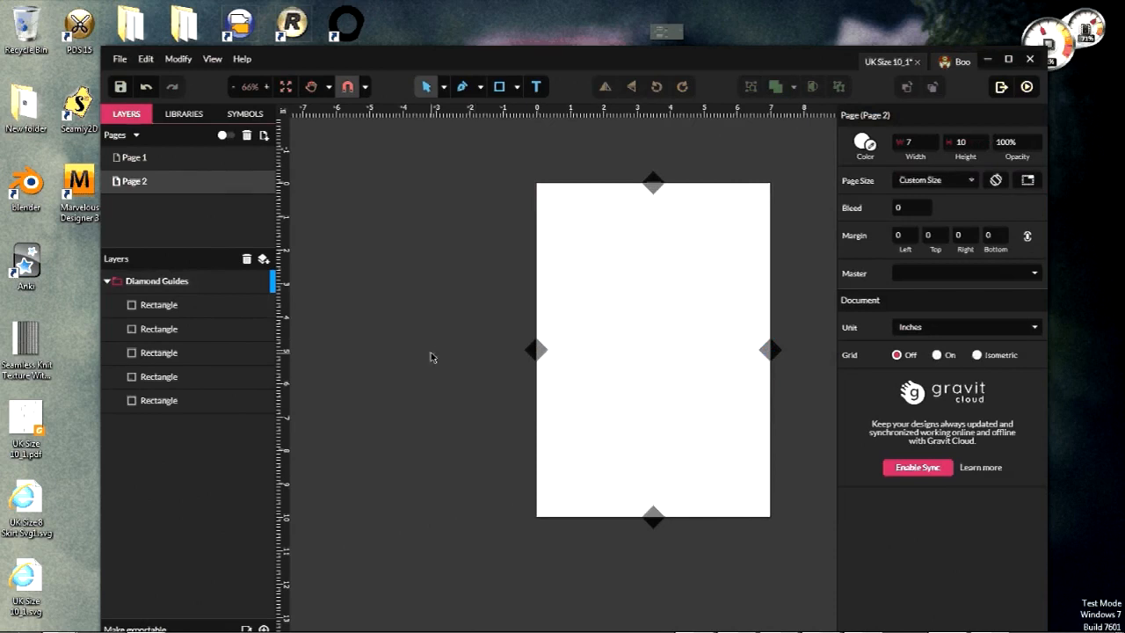
# Step: Save the document to a local file named 1 on the Desktop in gvdesign format
pyautogui.hotkey('ctrl', 's')
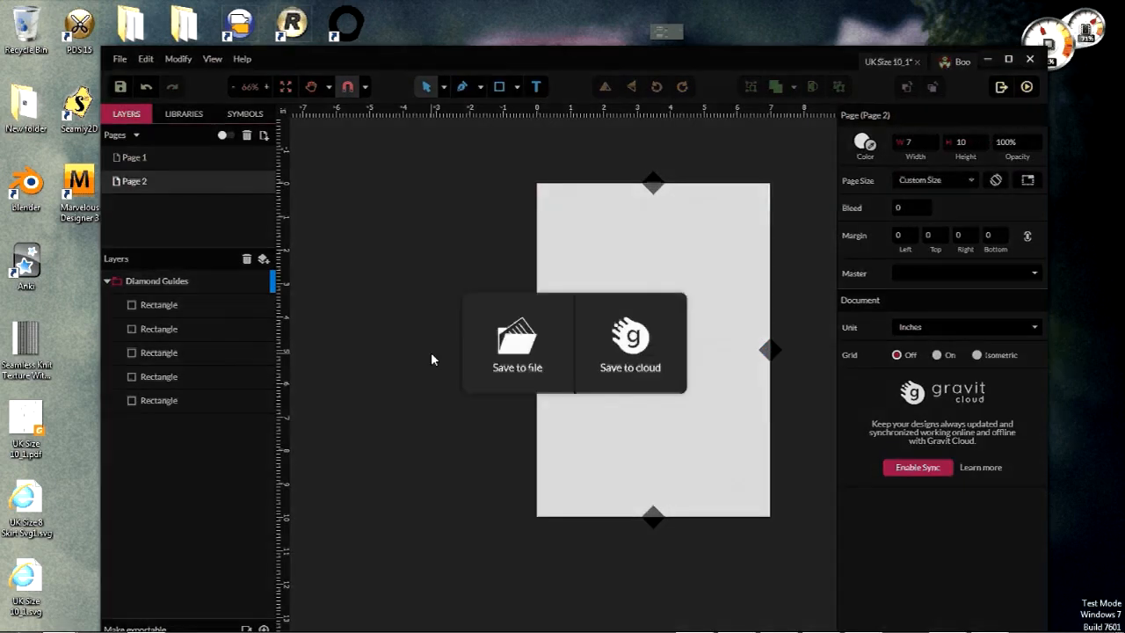
pyautogui.click(483, 353)
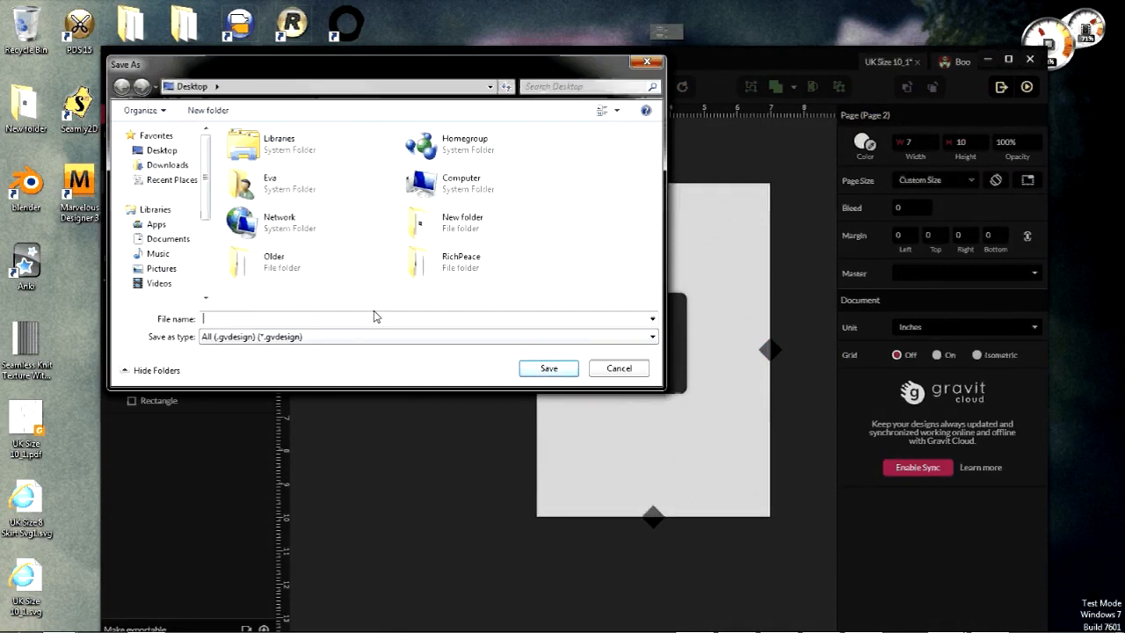
pyautogui.write('1')
pyautogui.press('Return')
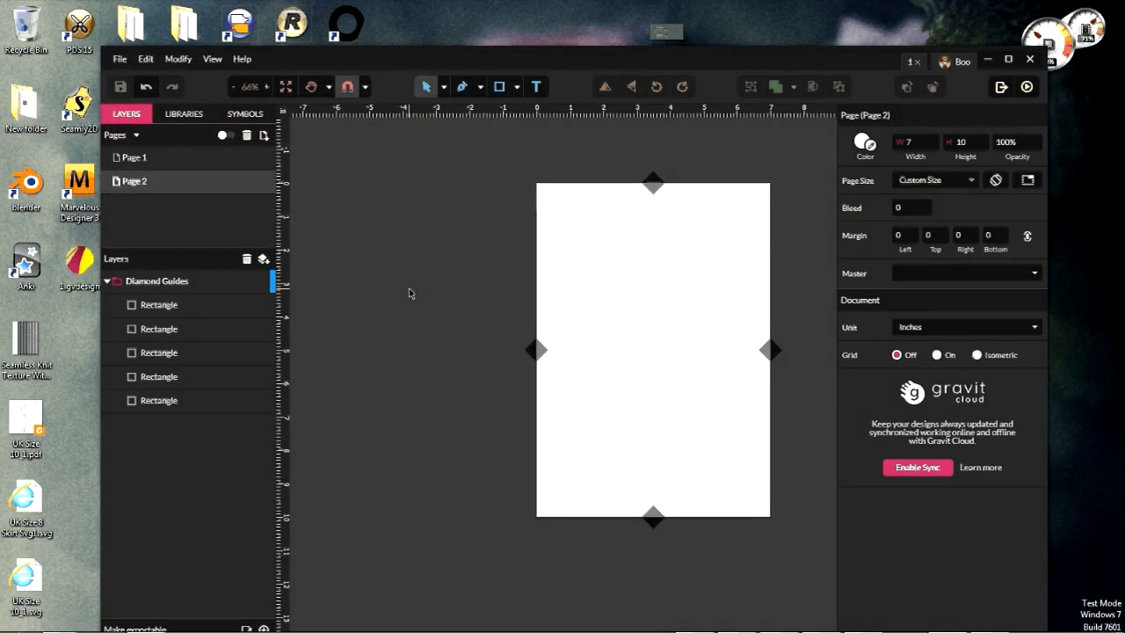
# Step: Switch to Page 1 and view the whole page with space around it
pyautogui.click(131, 157)
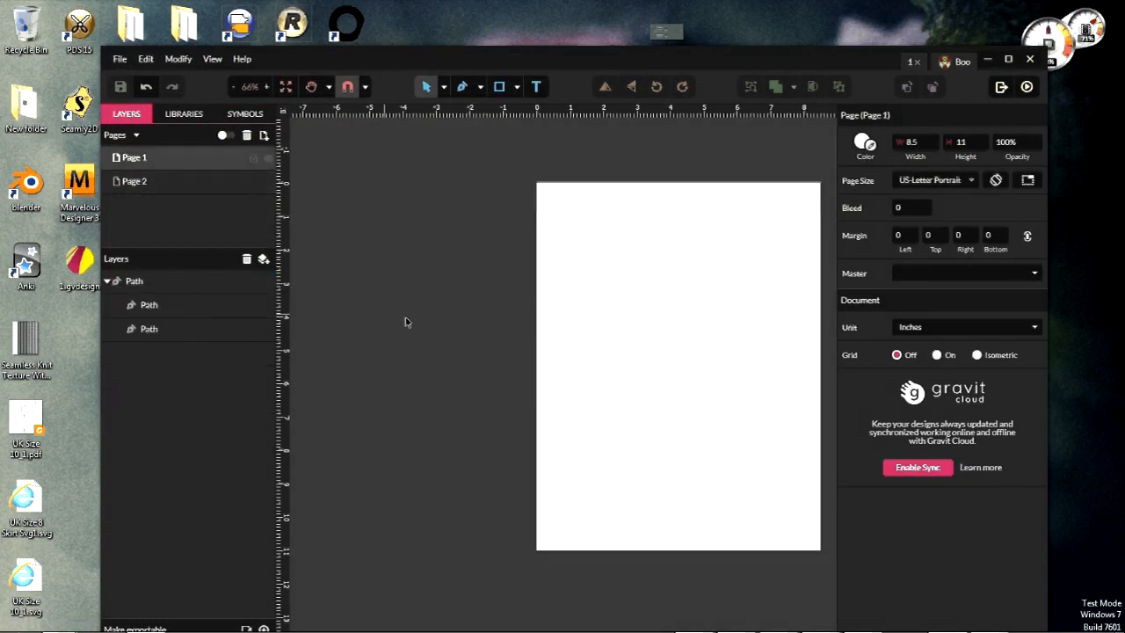
pyautogui.scroll(-3, 406, 322)
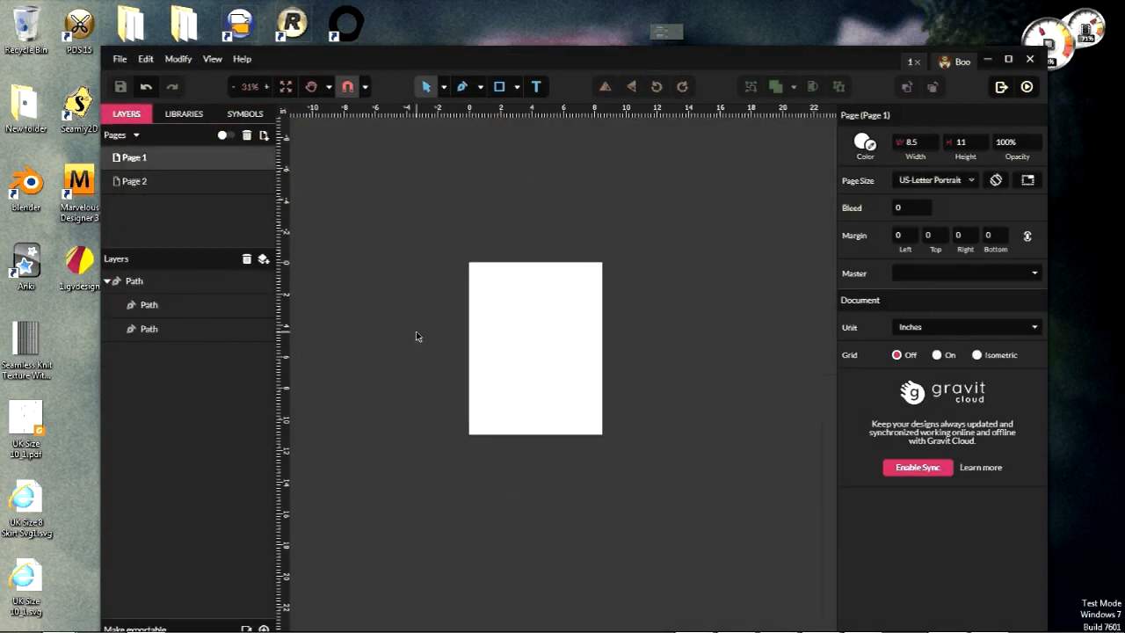
pyautogui.scroll(-1, 446, 353)
pyautogui.scroll(3, 490, 373)
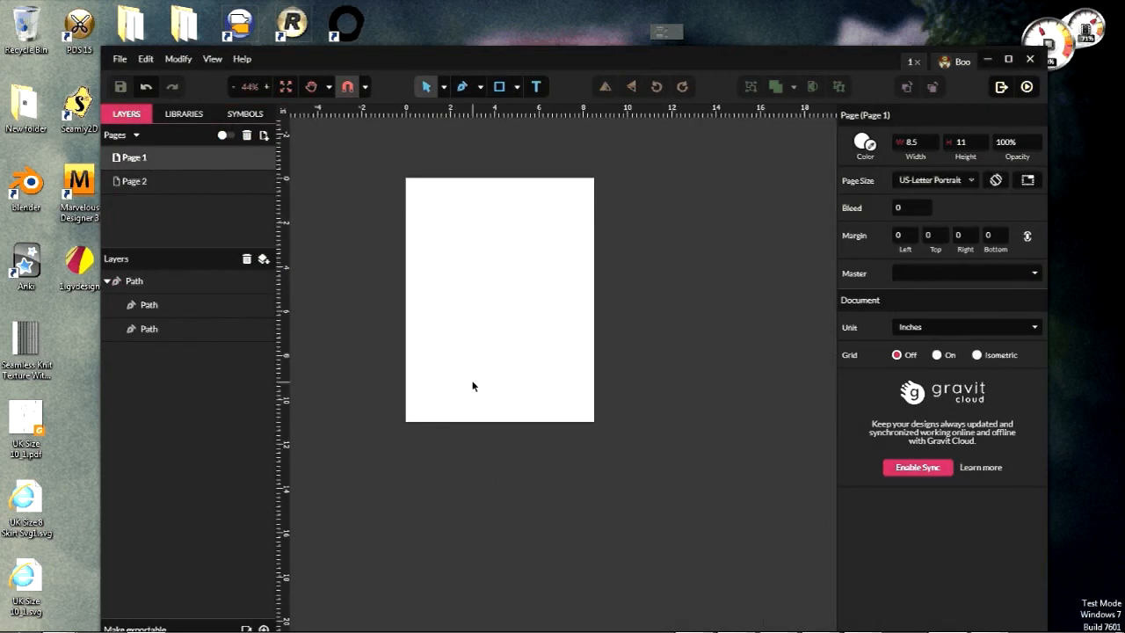
pyautogui.scroll(-1, 489, 383)
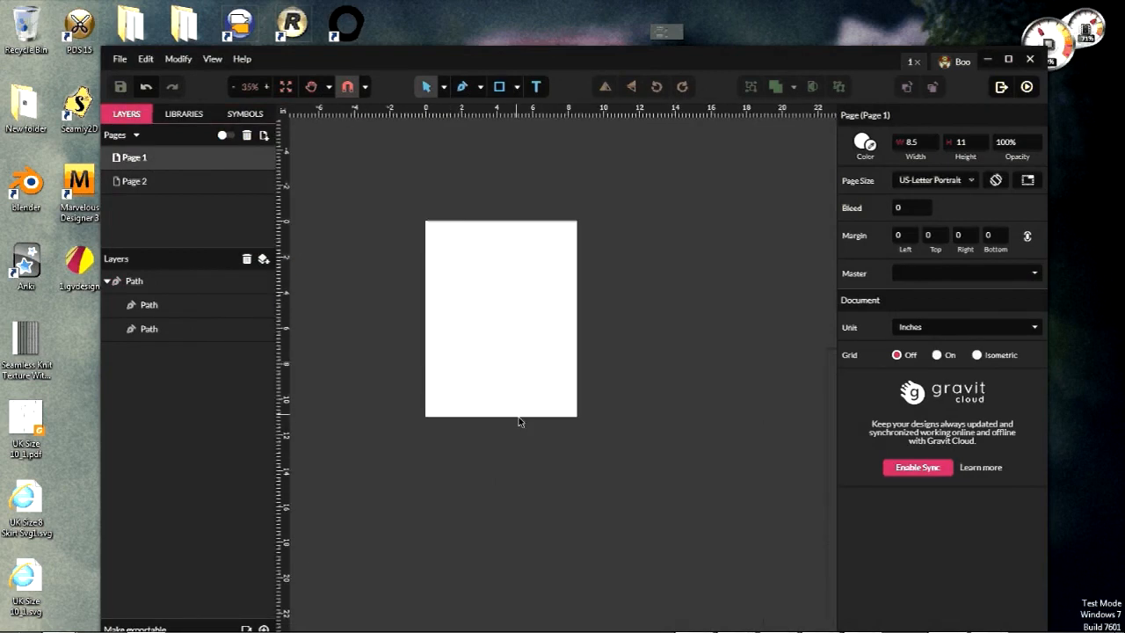
# Step: Add a new layer on Page 1, move the pattern path into it and name the layer Pattern
pyautogui.scroll(-4, 519, 420)
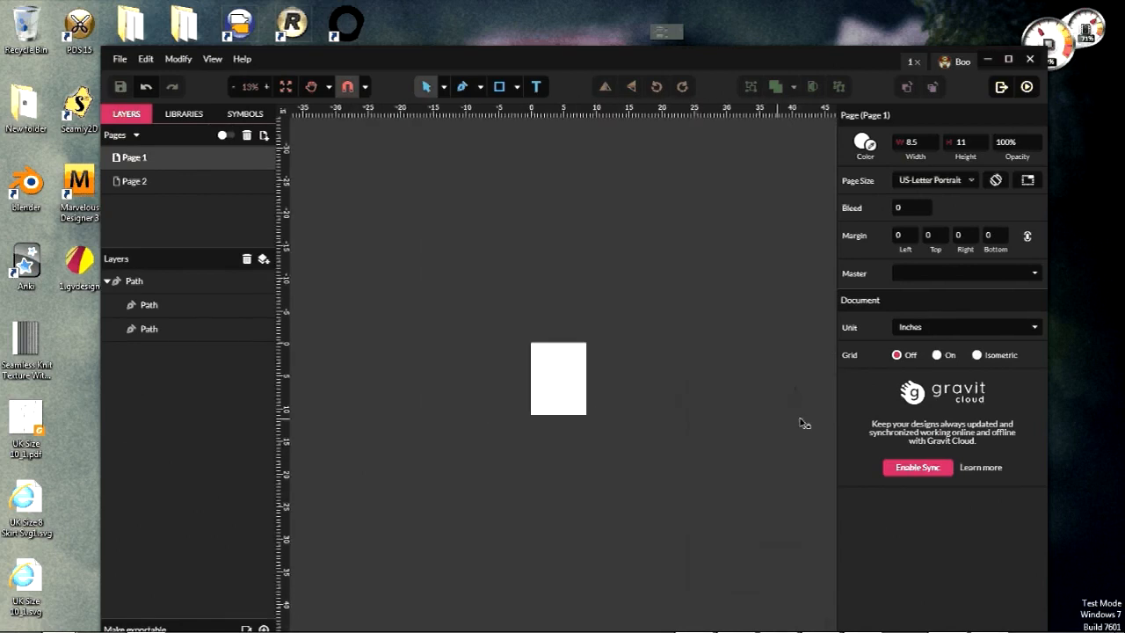
pyautogui.scroll(1, 804, 423)
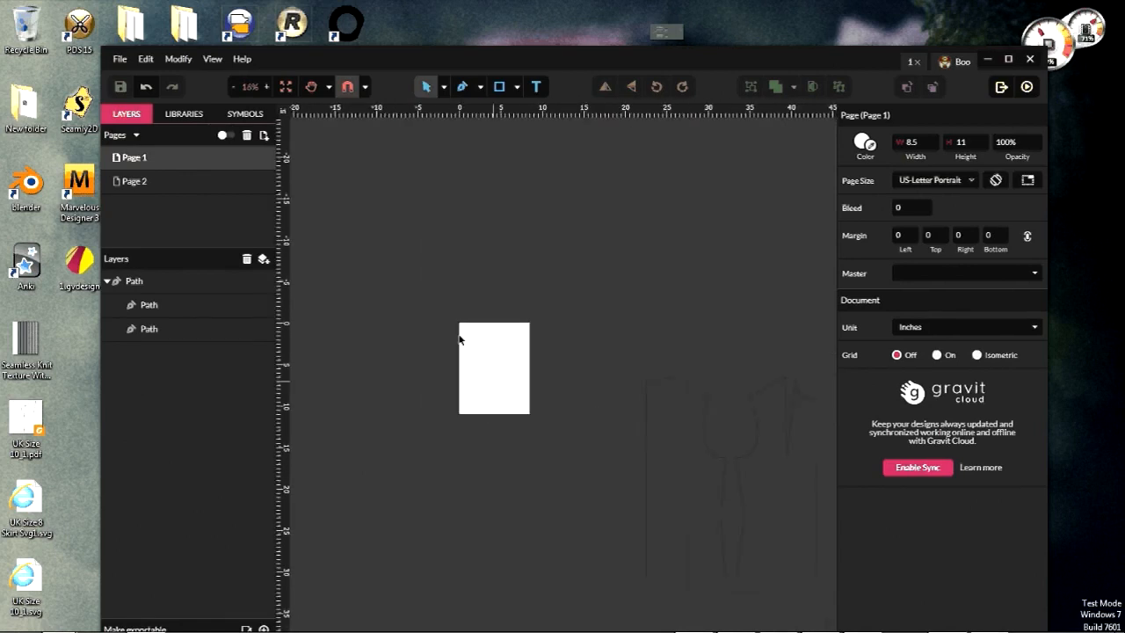
pyautogui.click(107, 281)
pyautogui.click(263, 259)
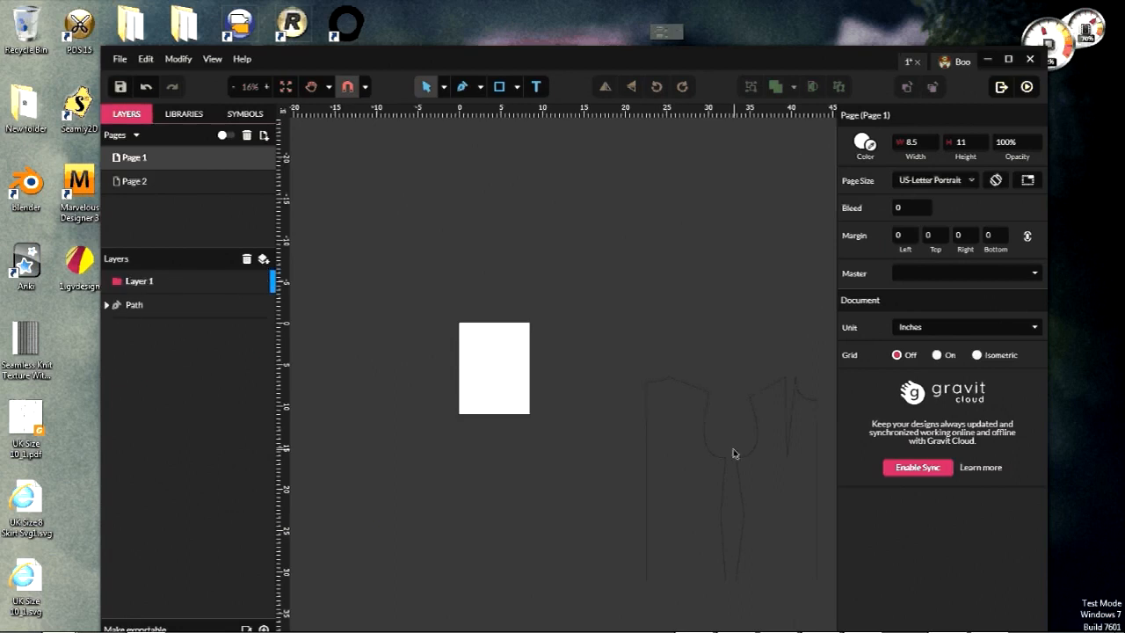
pyautogui.moveTo(154, 301); pyautogui.dragTo(144, 281)
pyautogui.doubleClick(143, 281)
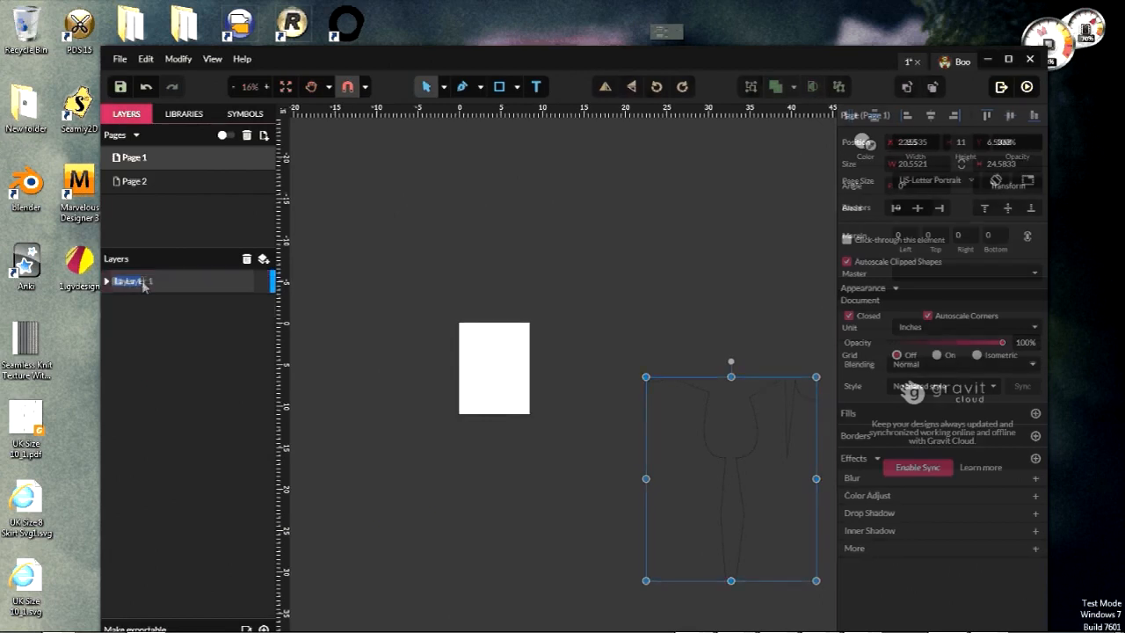
pyautogui.write('Patter')
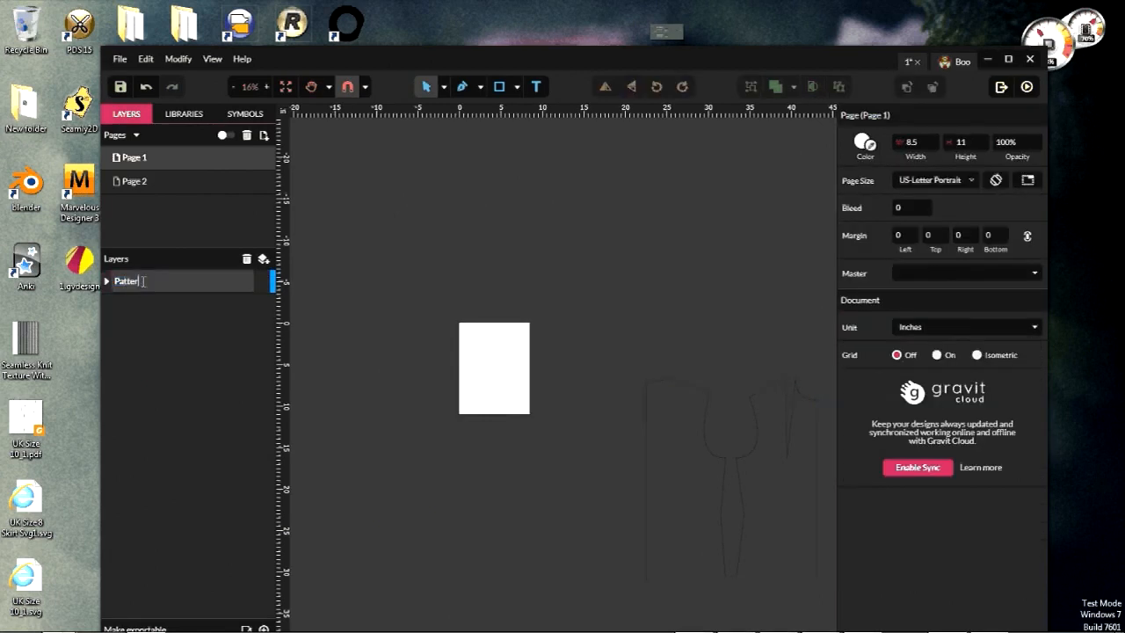
pyautogui.write('n')
pyautogui.press('Return')
# Step: Add a second layer named Grid above the Pattern layer, and lock the Pattern layer
pyautogui.click(264, 258)
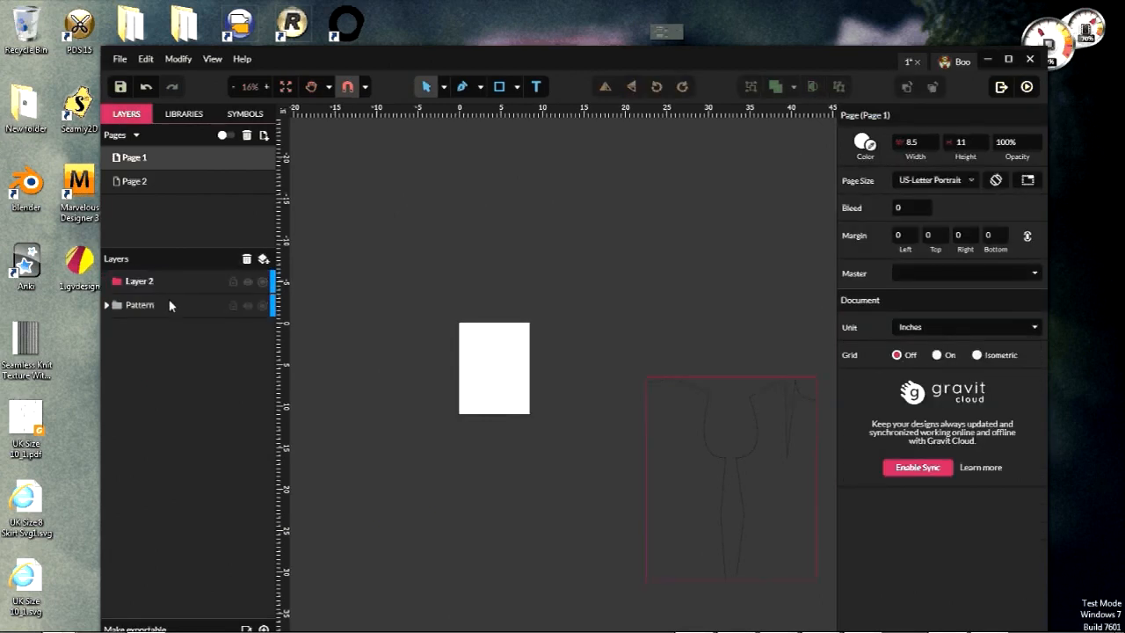
pyautogui.click(232, 306)
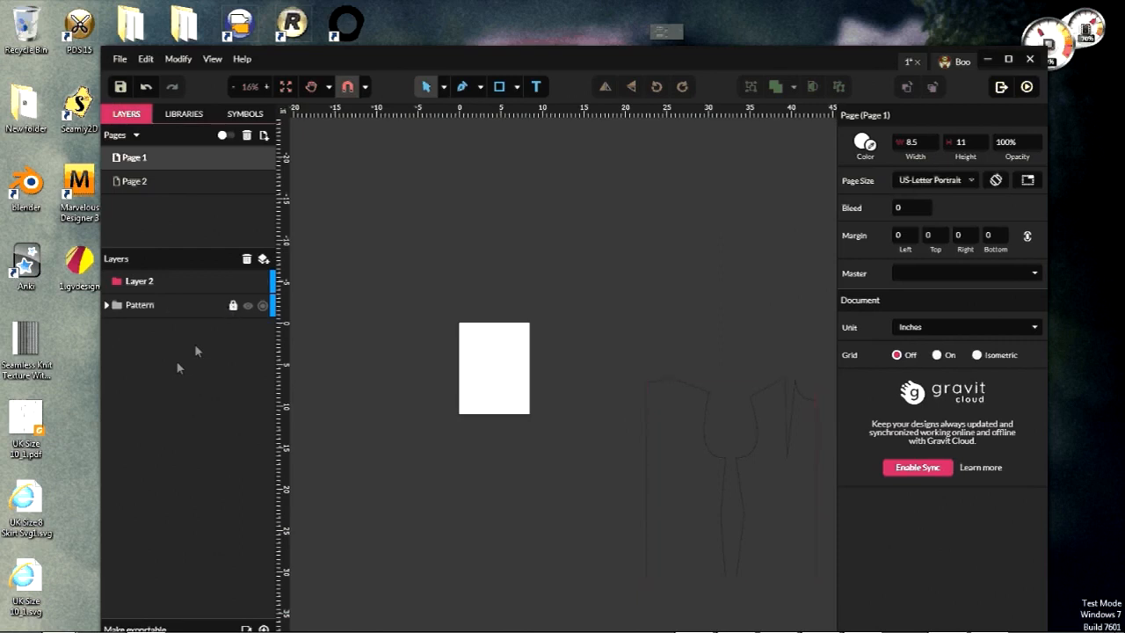
pyautogui.doubleClick(146, 280)
pyautogui.write('Grid')
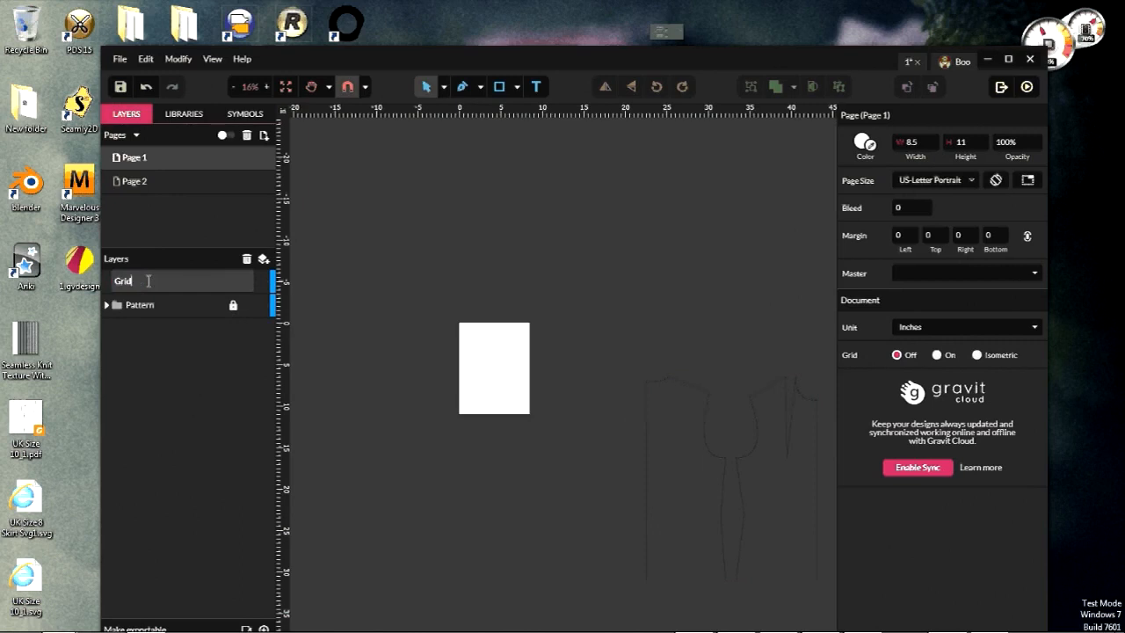
pyautogui.press('Return')
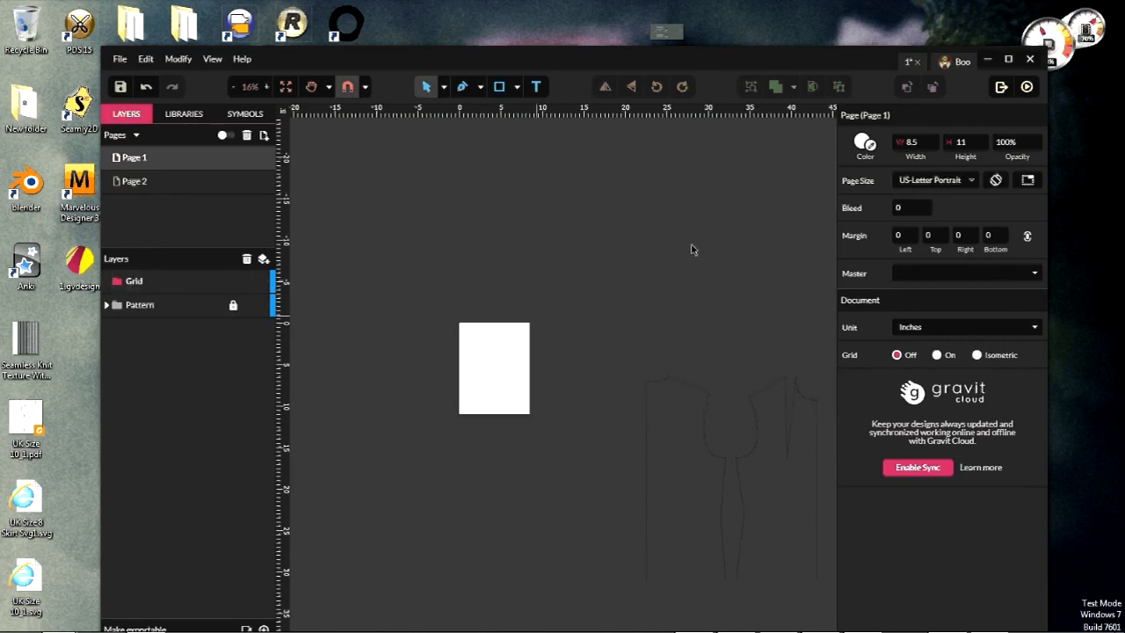
# Step: Draw a rectangle about 3.6 by 6.8 inches over Page 1 in the Grid layer
pyautogui.press('r')
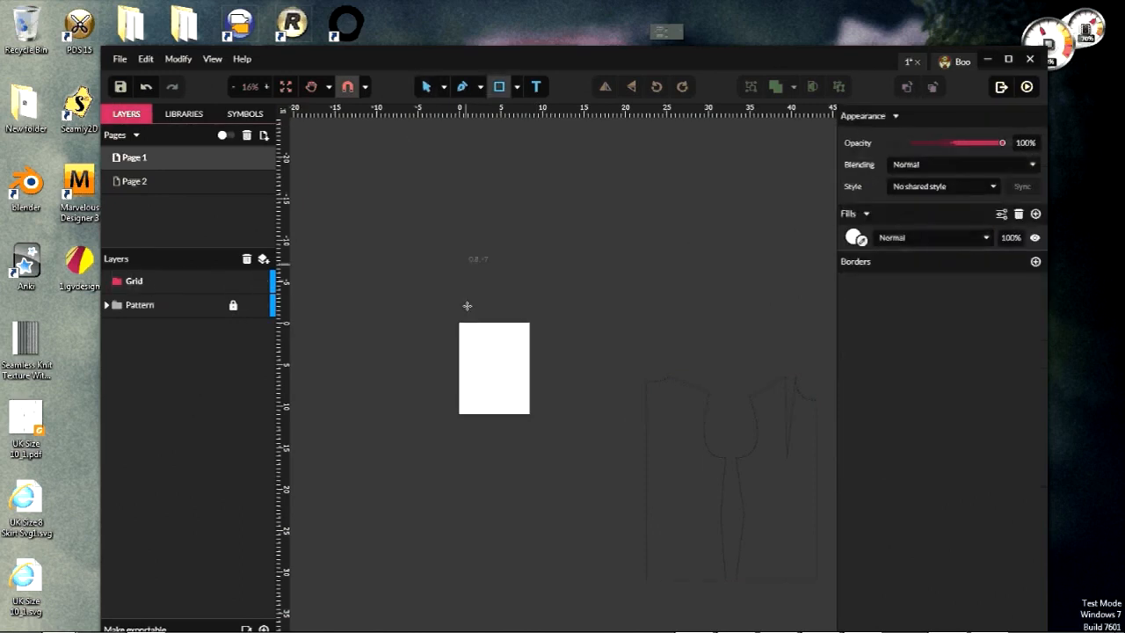
pyautogui.scroll(2, 513, 373)
pyautogui.moveTo(457, 324); pyautogui.dragTo(511, 425)
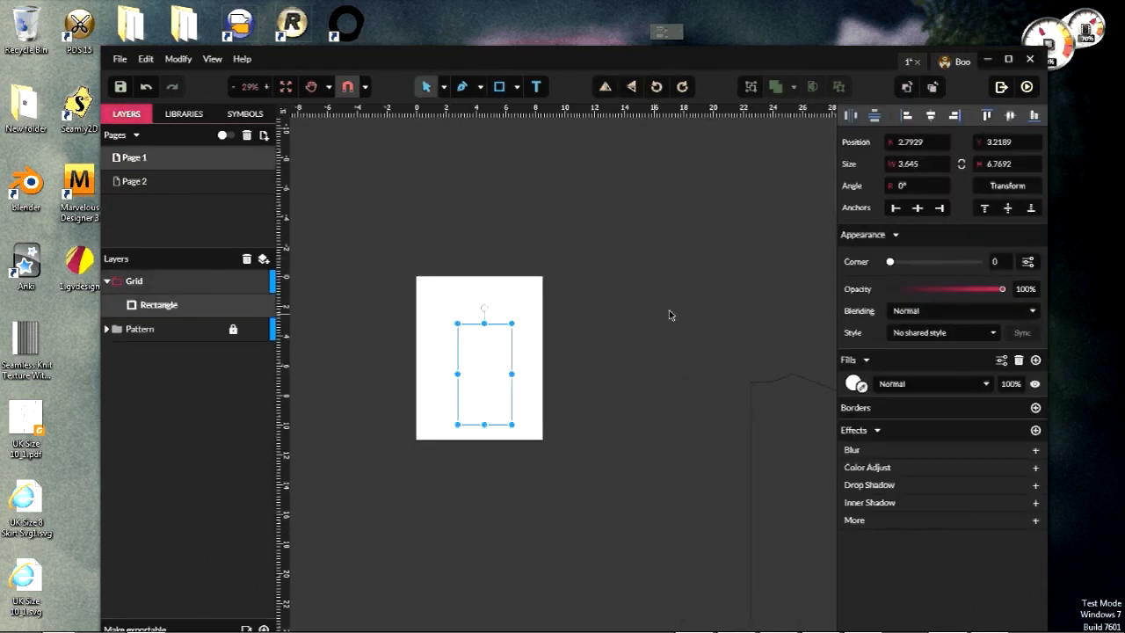
# Step: Set the rectangle's size to 7 inches wide and 10 inches high
pyautogui.click(910, 164)
pyautogui.write('7')
pyautogui.press('Tab')
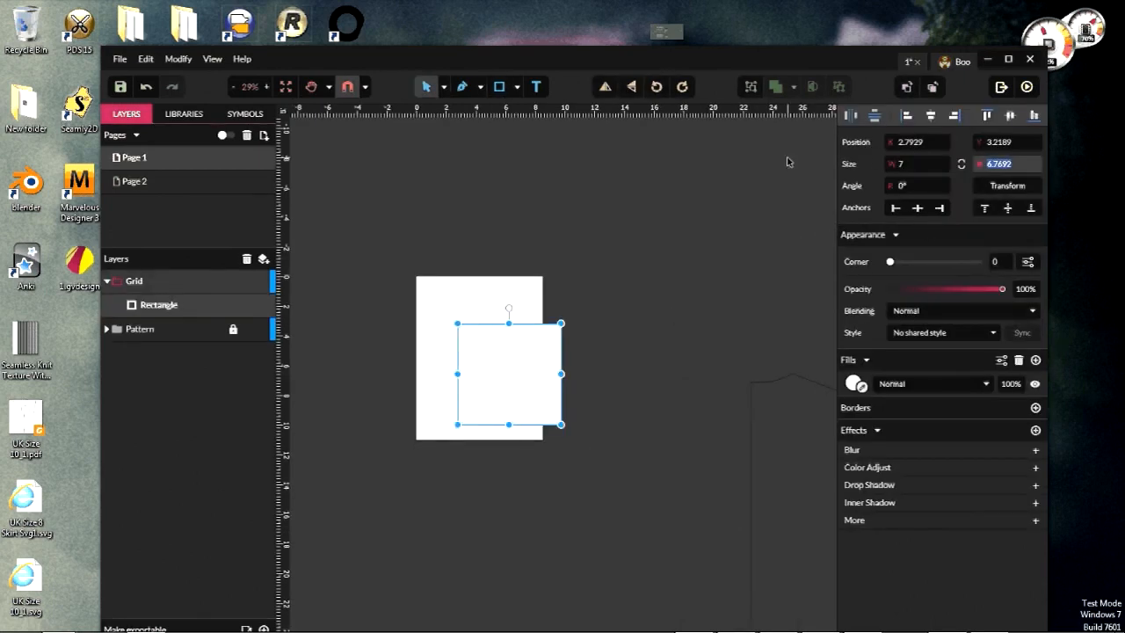
pyautogui.write('10')
pyautogui.click(725, 248)
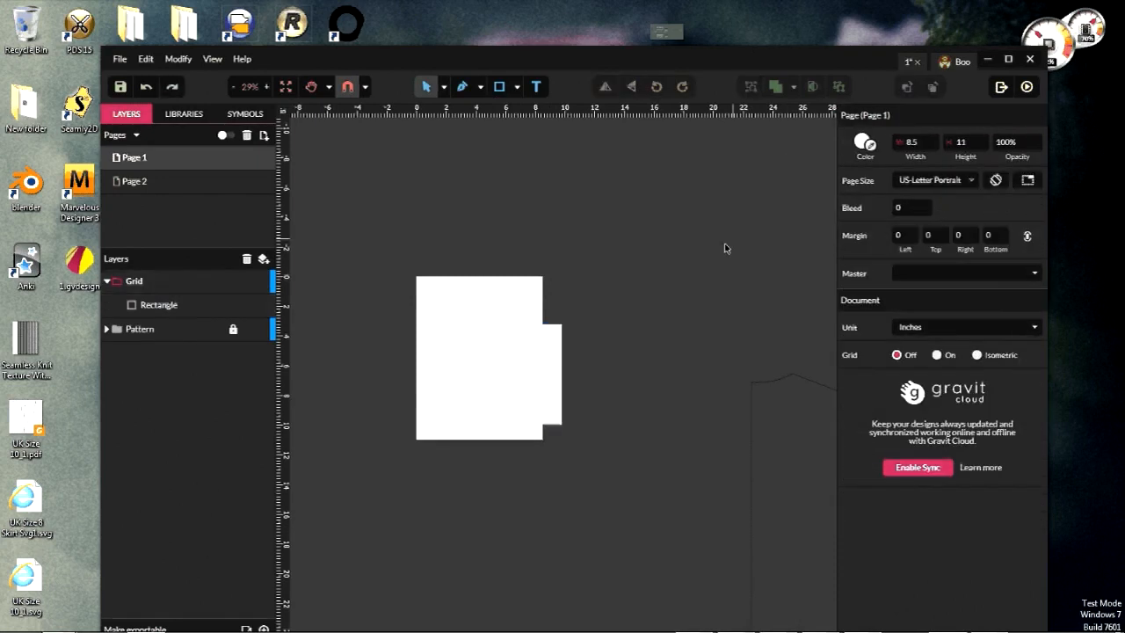
pyautogui.click(545, 355)
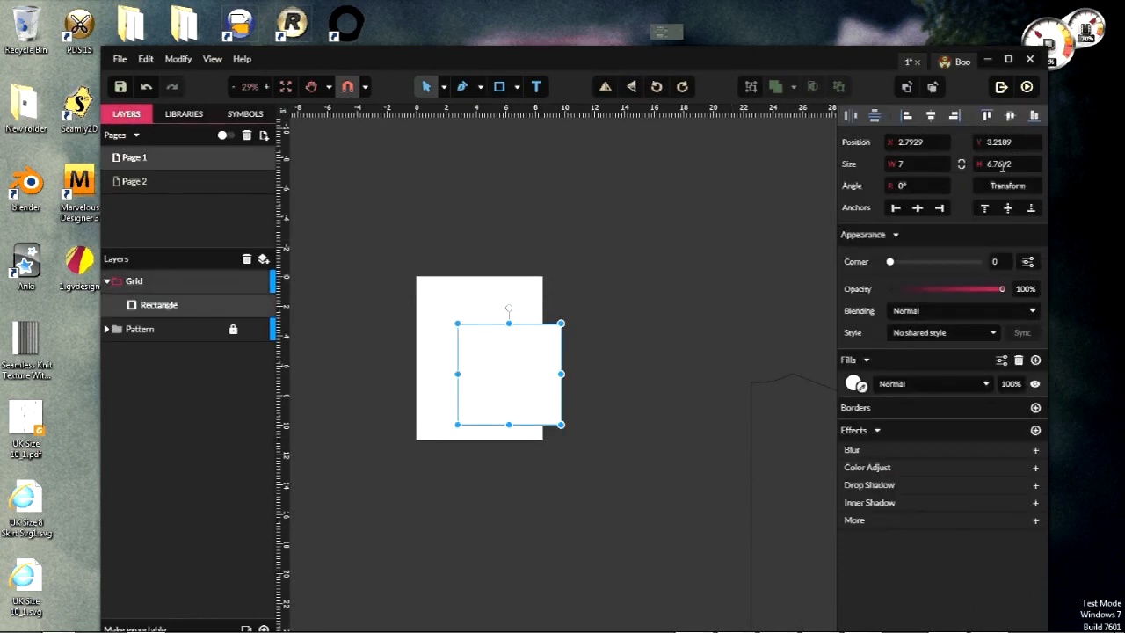
pyautogui.click(1002, 165)
pyautogui.write('10')
pyautogui.press('Return')
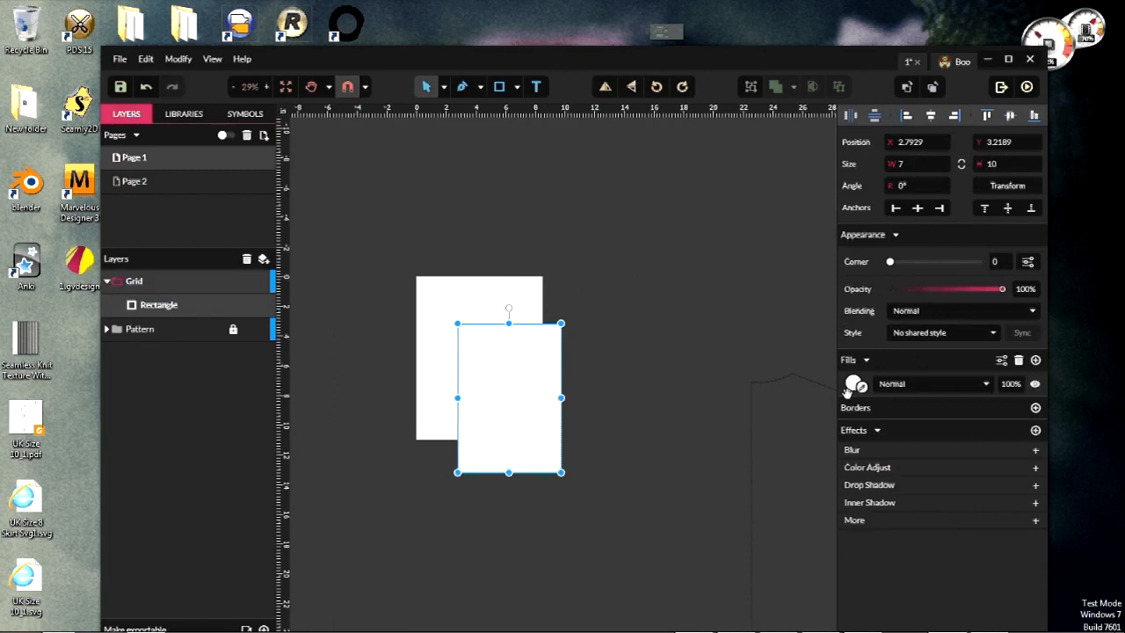
# Step: Replace the rectangle's fill with a 2 pt black border and move it beside the page to about X 12.2, Y 4.7 inches
pyautogui.click(1019, 361)
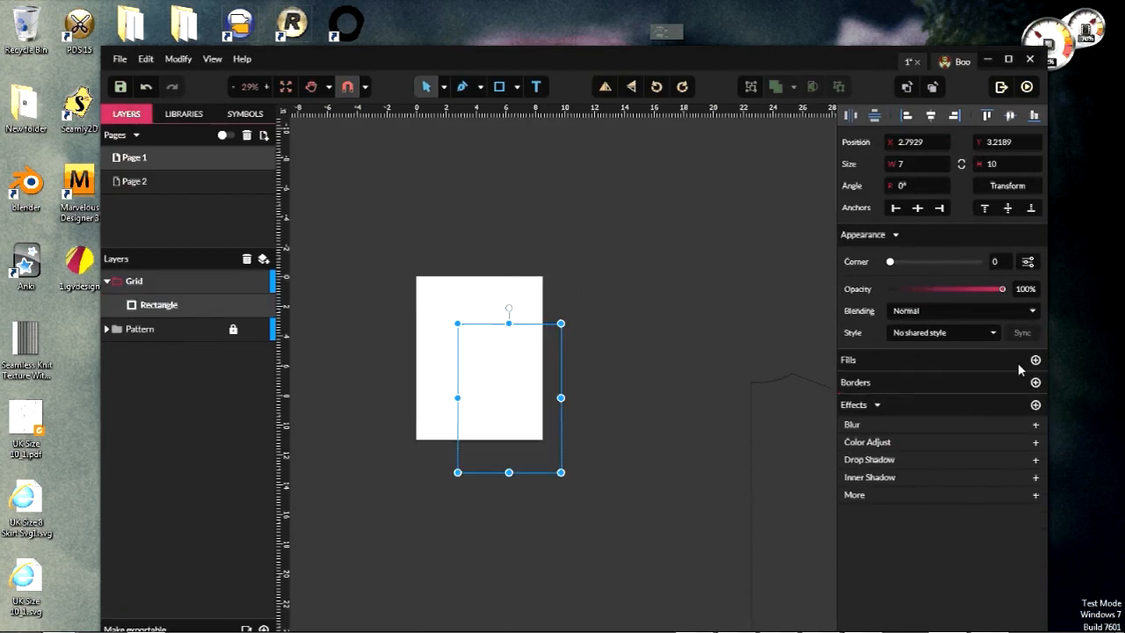
pyautogui.click(701, 377)
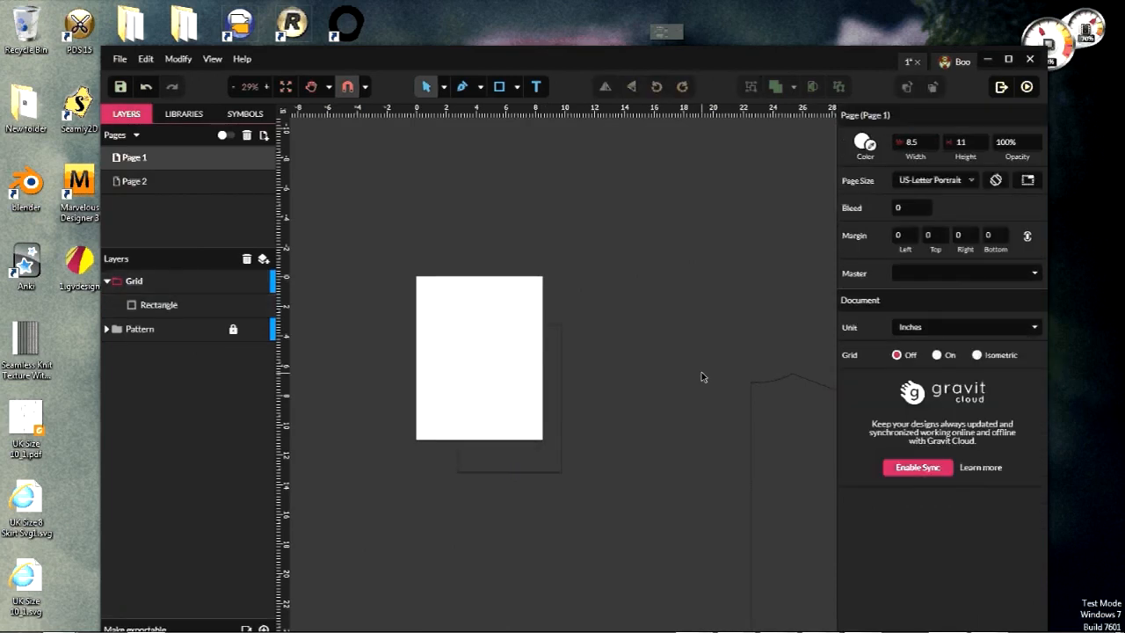
pyautogui.click(563, 386)
pyautogui.click(885, 406)
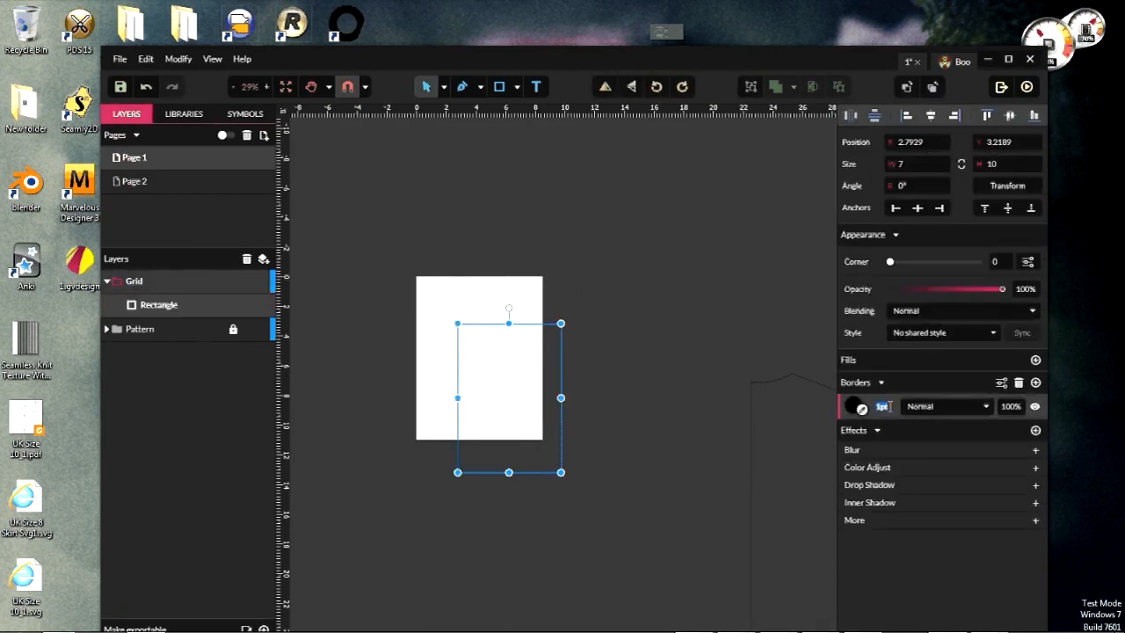
pyautogui.click(609, 463)
pyautogui.scroll(-3, 631, 415)
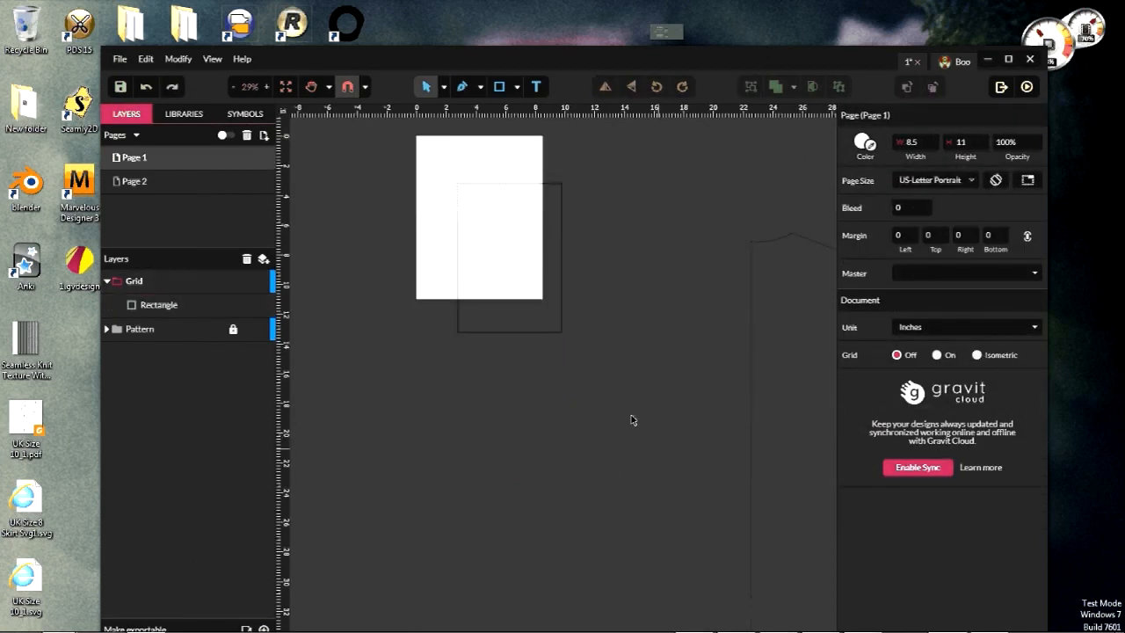
pyautogui.moveTo(560, 332); pyautogui.dragTo(699, 354)
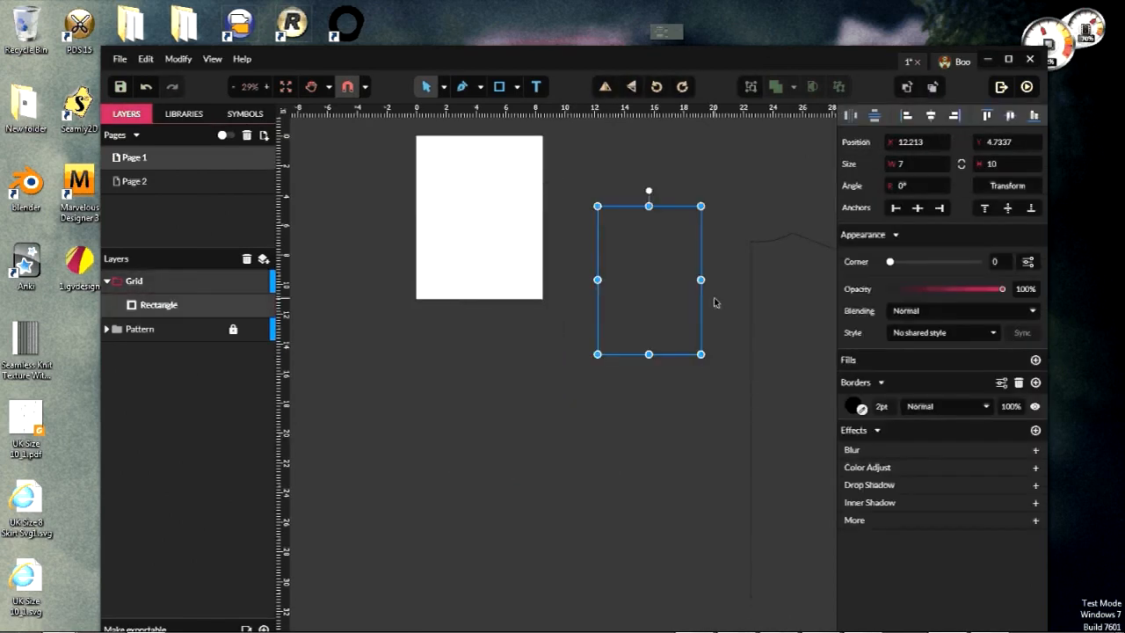
# Step: Transform the rectangle with a 7 inch X move, 0 Y move and one copy, applied three times to form a row of four
pyautogui.click(993, 186)
pyautogui.click(889, 268)
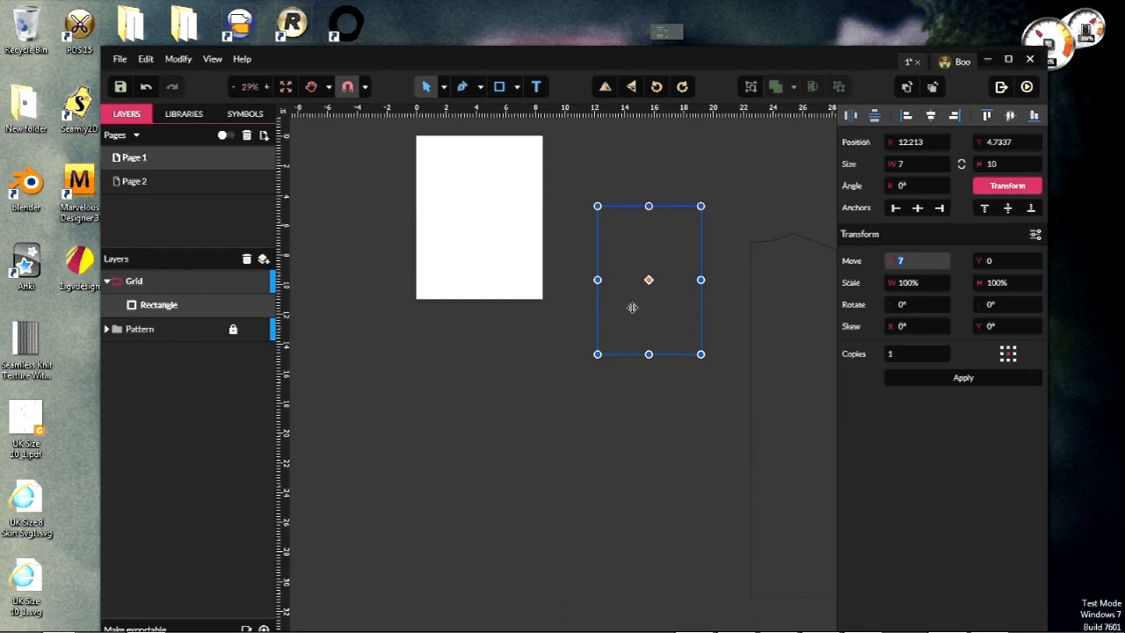
pyautogui.click(921, 357)
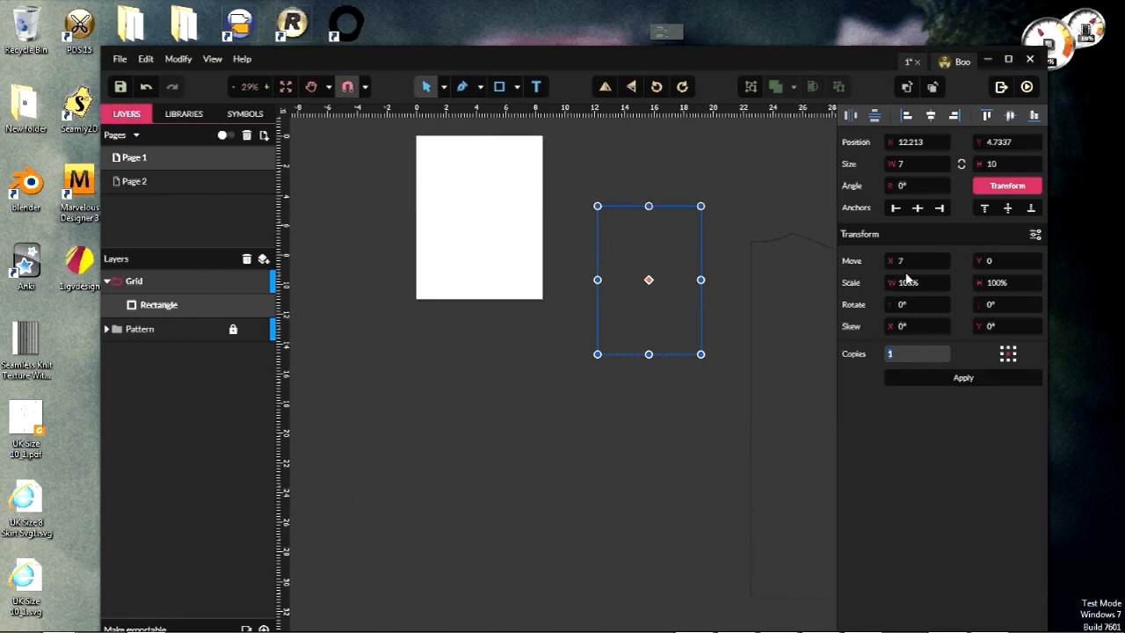
pyautogui.click(933, 378)
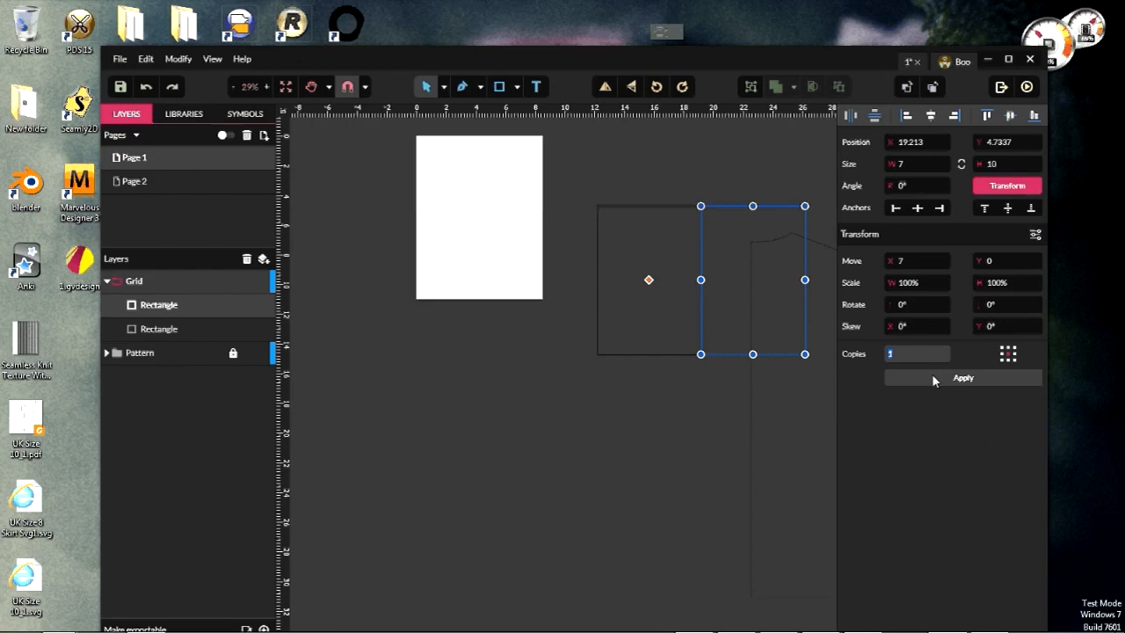
pyautogui.click(934, 378)
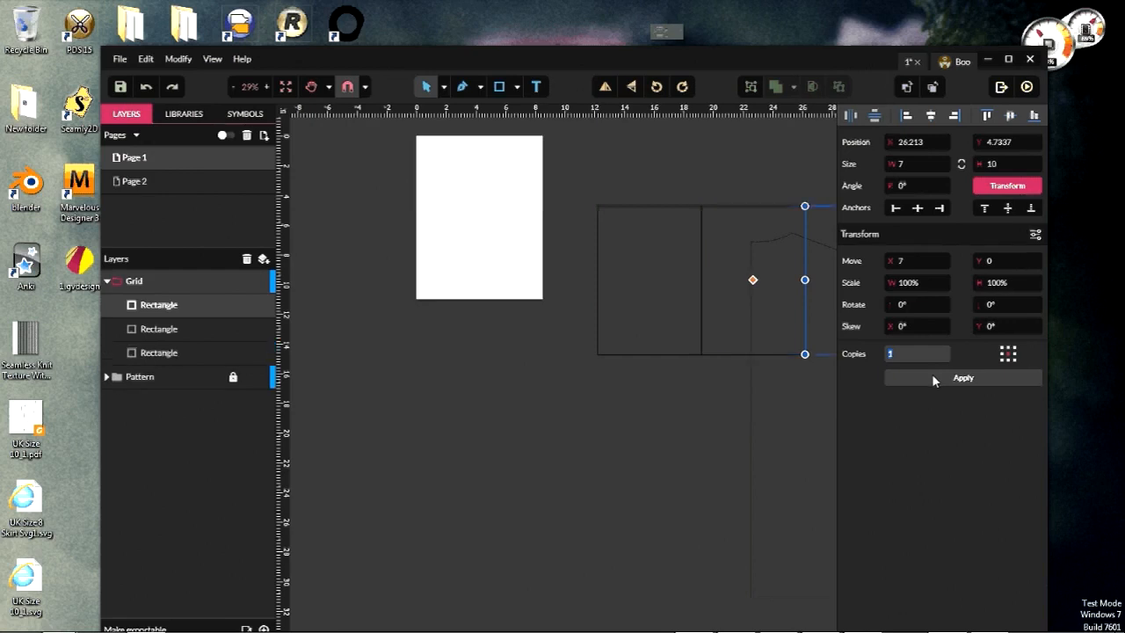
pyautogui.click(933, 378)
pyautogui.scroll(-4, 694, 434)
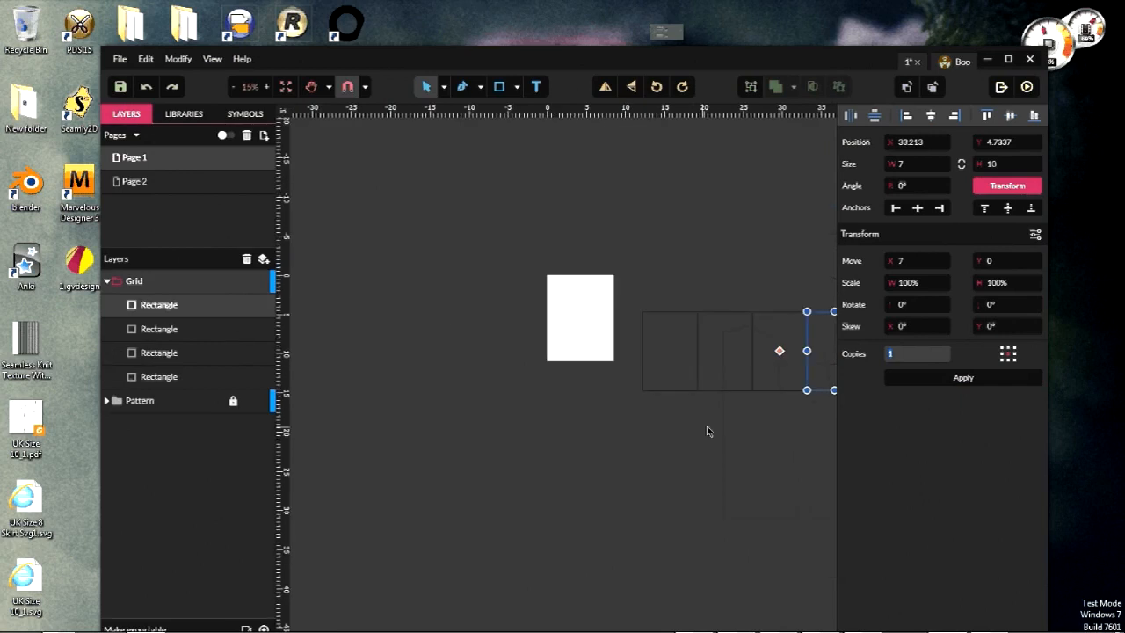
pyautogui.scroll(-3, 746, 430)
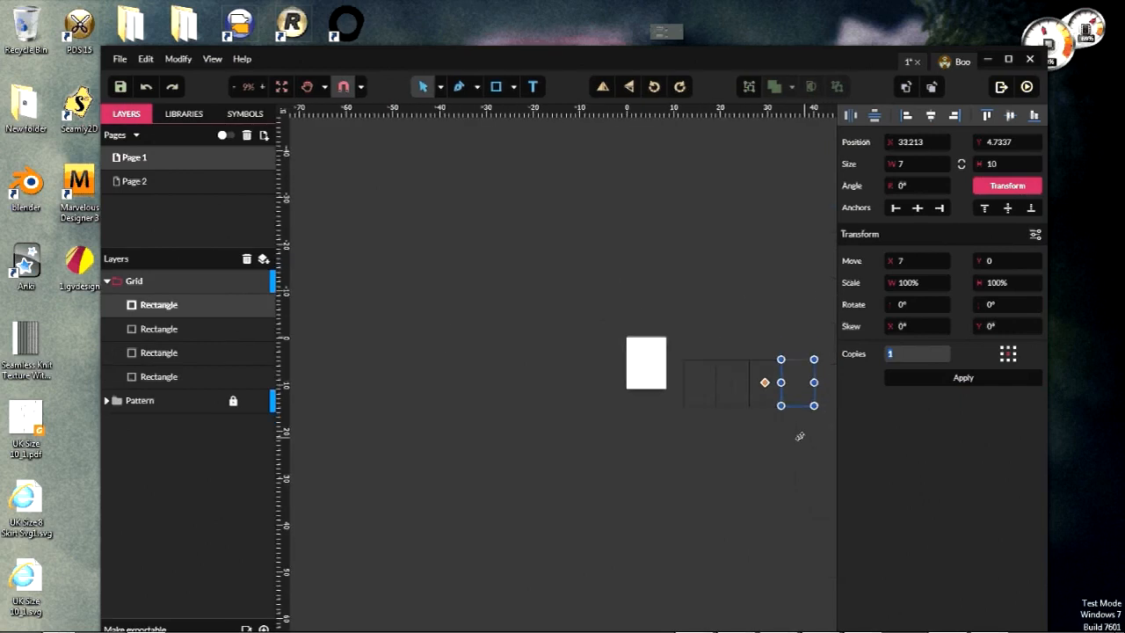
pyautogui.scroll(6, 800, 436)
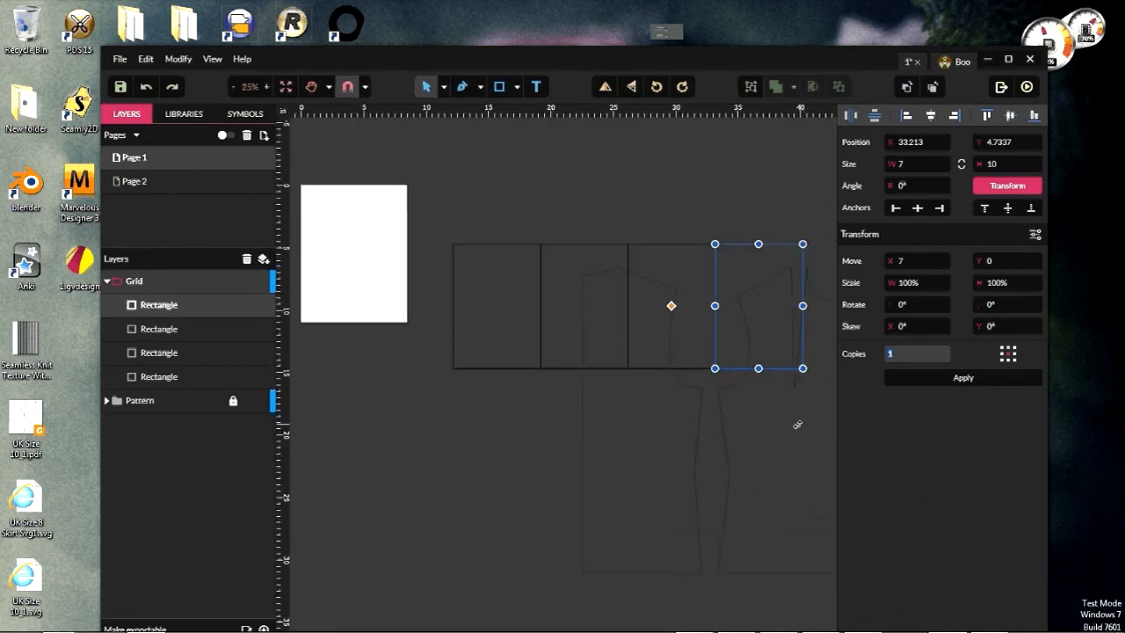
# Step: Redo the last undone action to restore the fourth rectangle in the row
pyautogui.moveTo(797, 424); pyautogui.dragTo(712, 416)
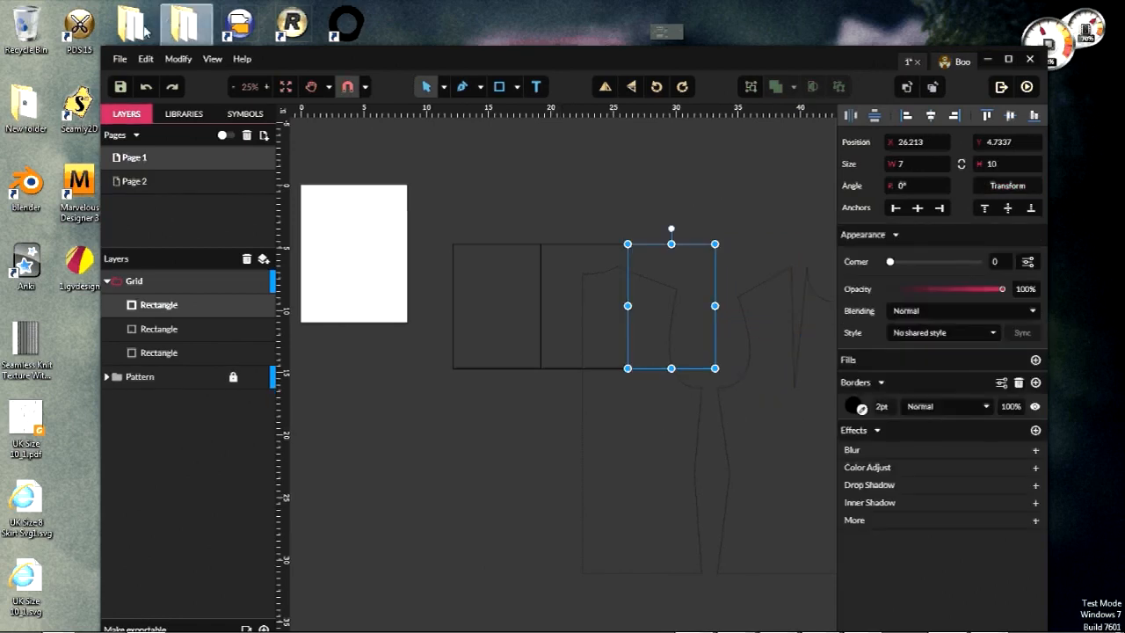
pyautogui.click(145, 58)
pyautogui.click(170, 100)
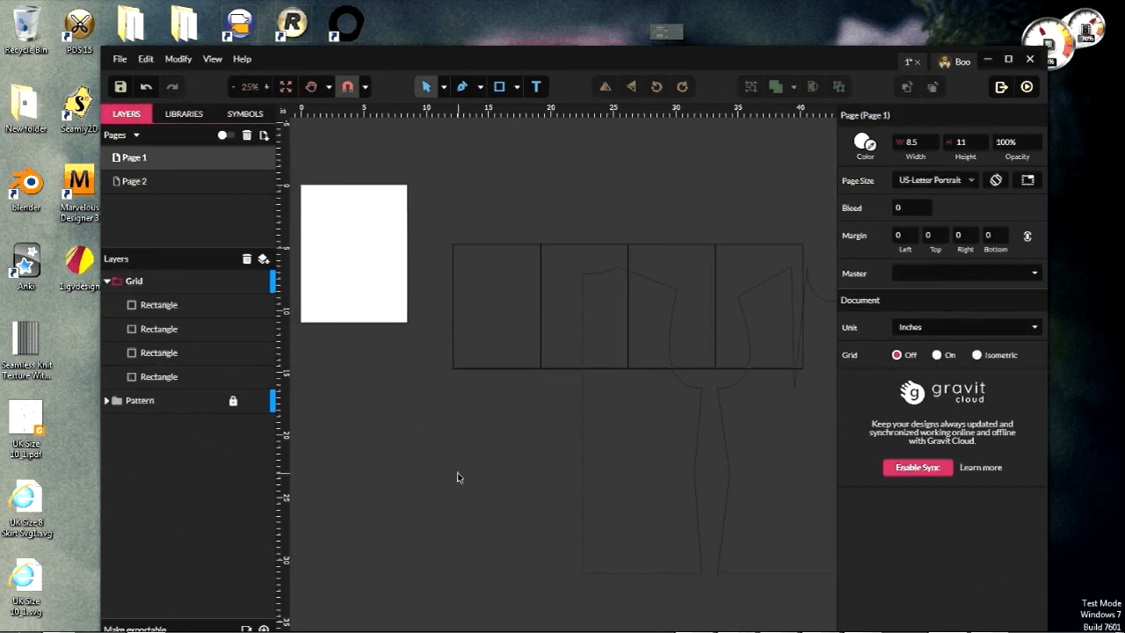
# Step: Select all four rectangles and move the row over the upper part of the bodice pattern, to about X 18.6, Y 4.2 inches
pyautogui.hscroll(3, 457, 478)
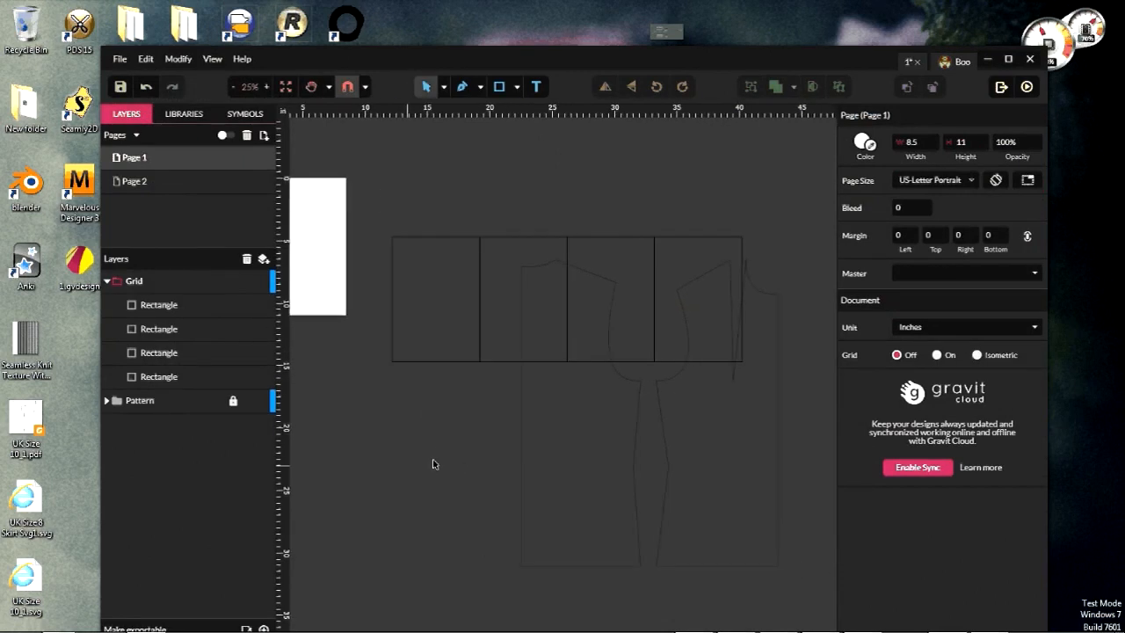
pyautogui.click(467, 363)
pyautogui.keyDown('shift'); pyautogui.click(549, 361); pyautogui.keyUp('shift')
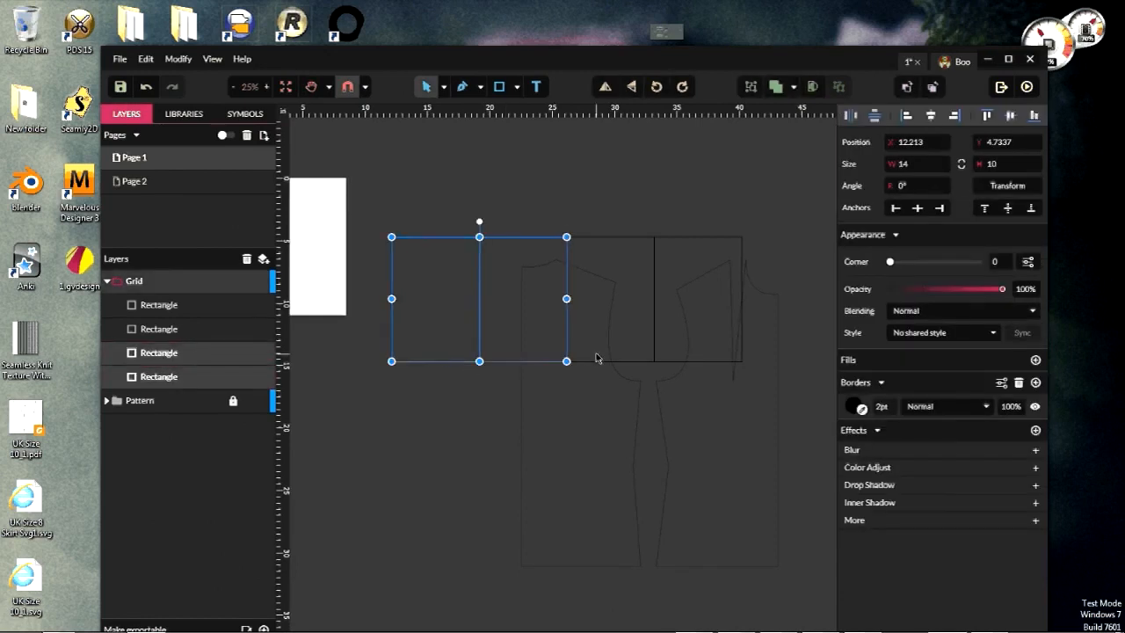
pyautogui.keyDown('shift'); pyautogui.click(599, 362); pyautogui.keyUp('shift')
pyautogui.keyDown('shift'); pyautogui.click(673, 361); pyautogui.keyUp('shift')
pyautogui.moveTo(552, 363); pyautogui.dragTo(606, 354)
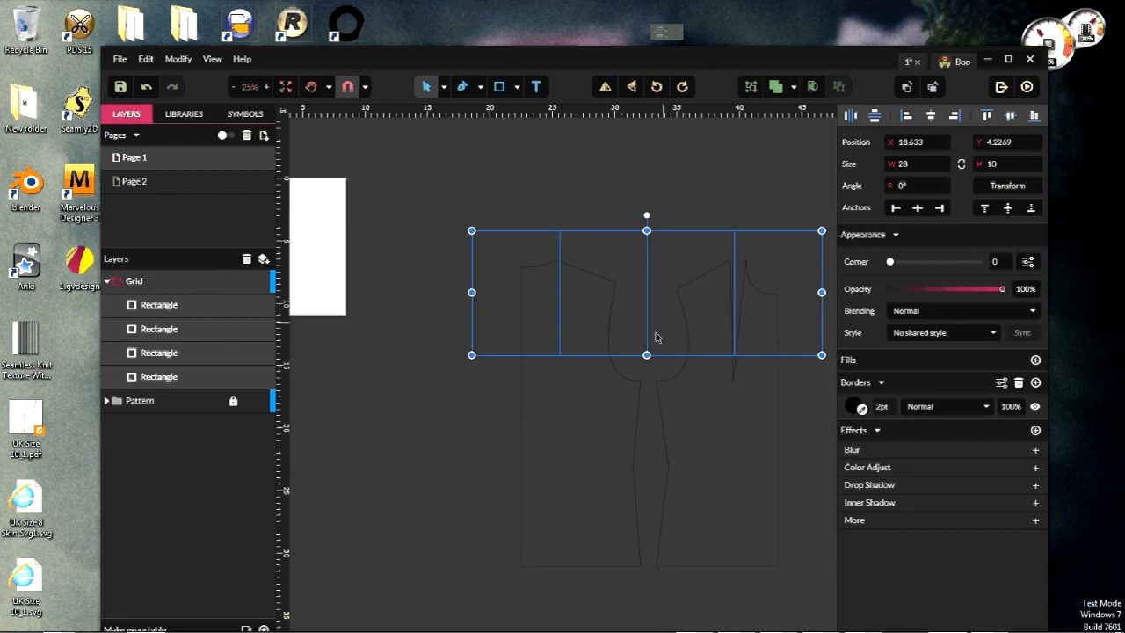
# Step: Select the four rectangles in the row again and group them
pyautogui.click(484, 442)
pyautogui.click(497, 355)
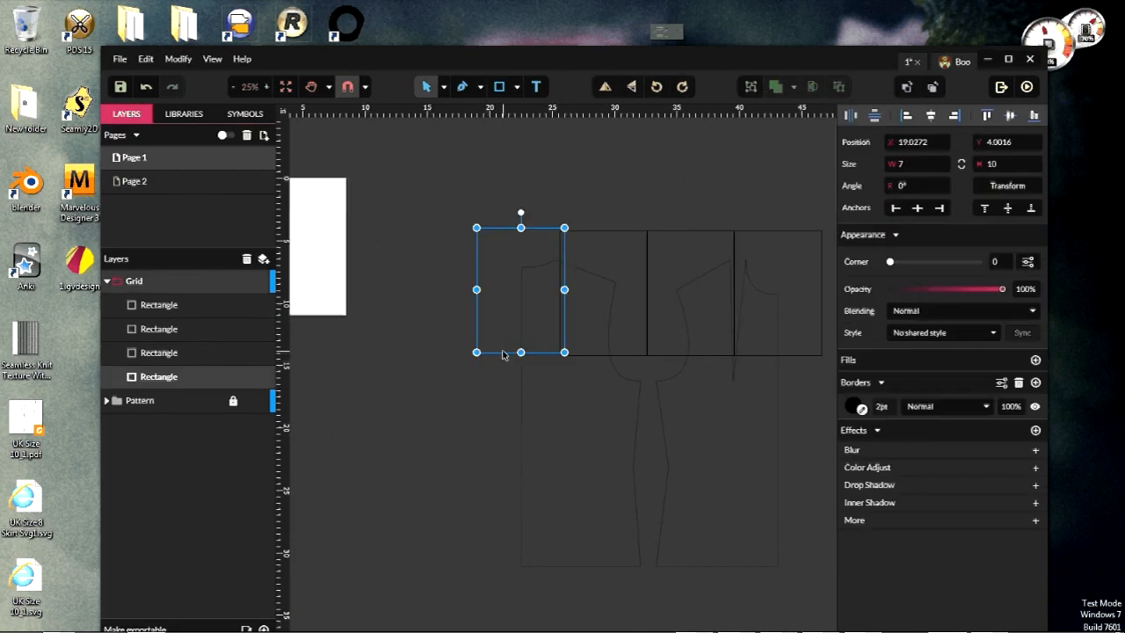
pyautogui.hotkey('ctrl', 'z')
pyautogui.keyDown('shift'); pyautogui.click(606, 357); pyautogui.keyUp('shift')
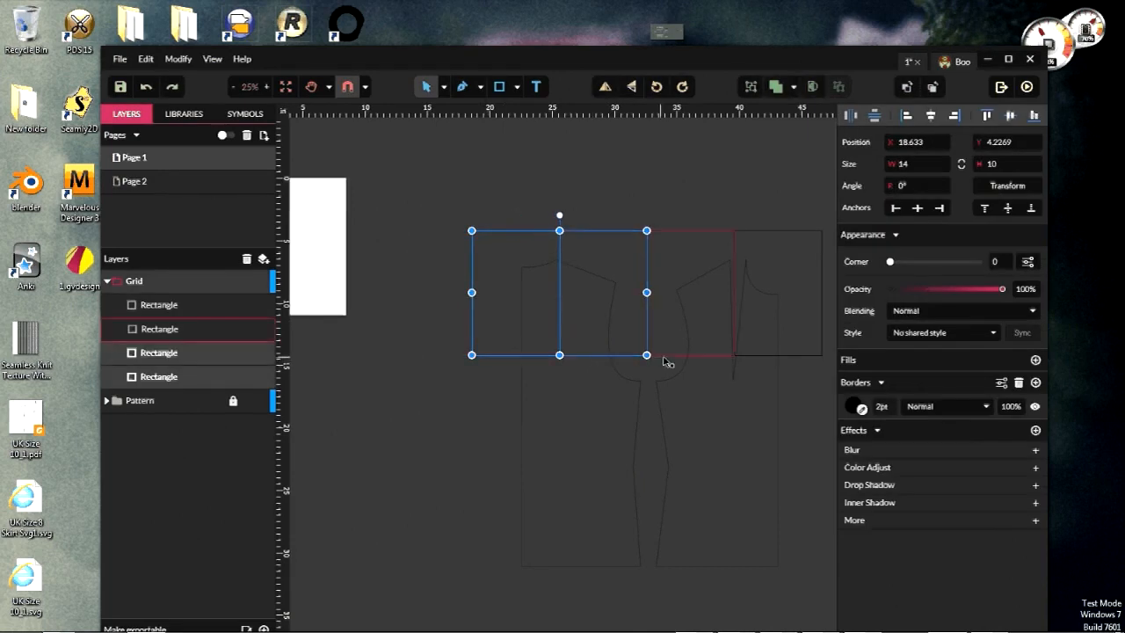
pyautogui.keyDown('shift'); pyautogui.click(665, 360); pyautogui.keyUp('shift')
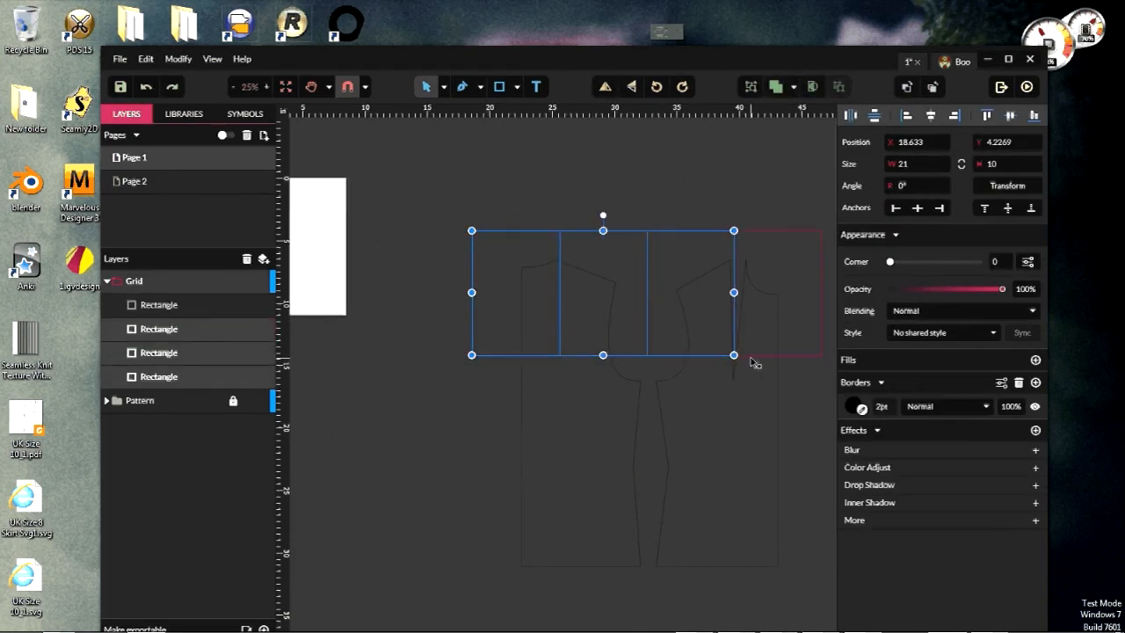
pyautogui.keyDown('shift'); pyautogui.click(752, 360); pyautogui.keyUp('shift')
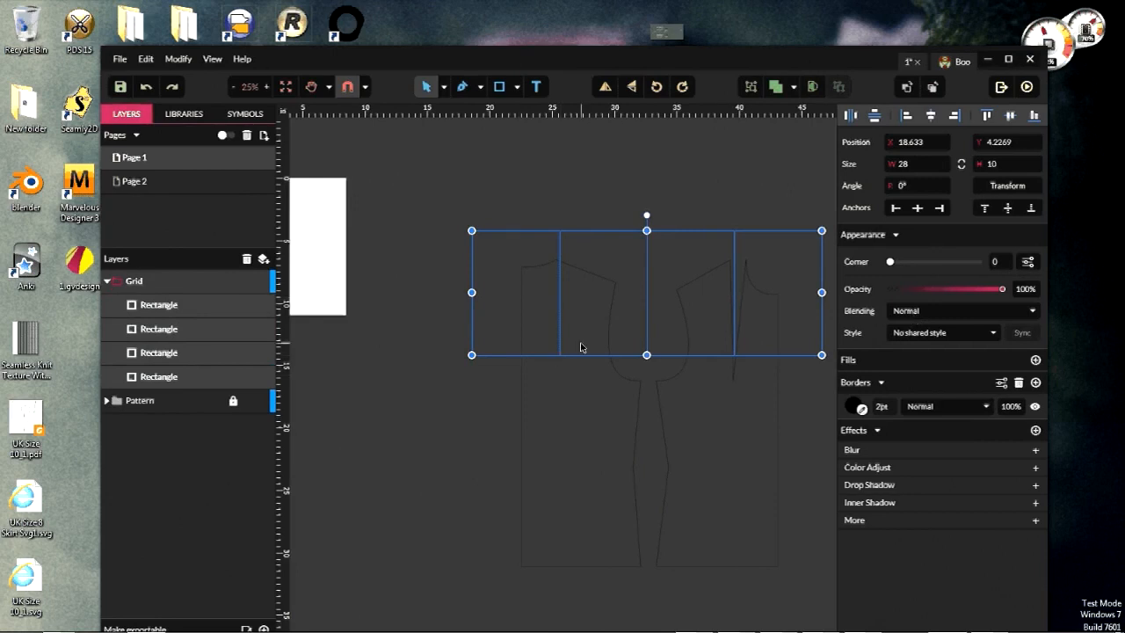
pyautogui.click(179, 59)
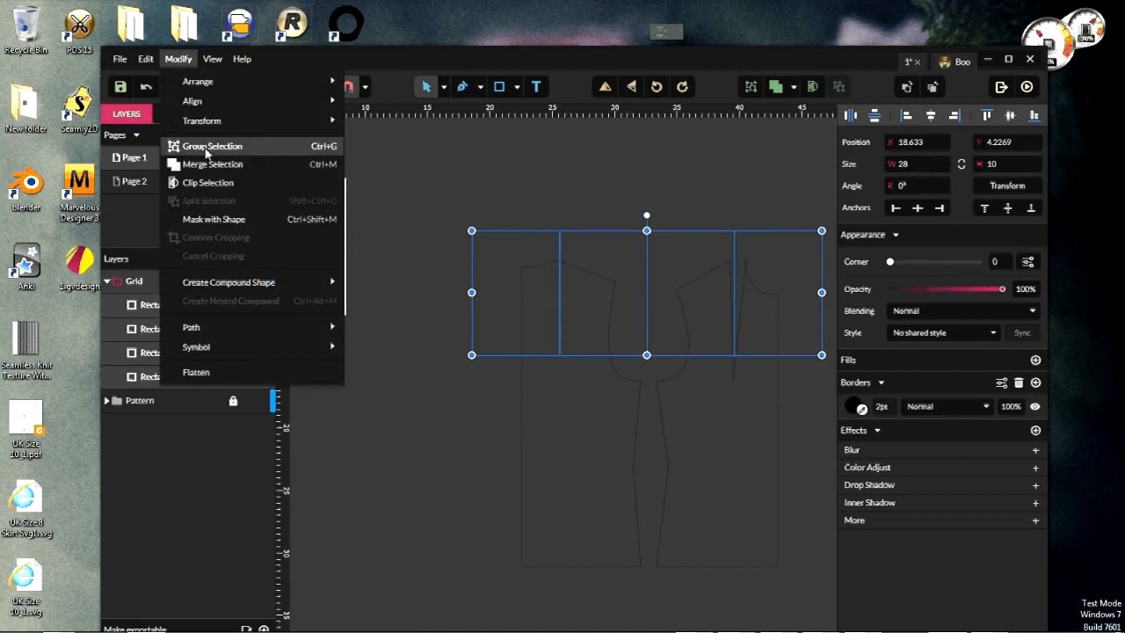
pyautogui.click(208, 149)
# Step: Transform the grouped row with a 0 X move, a 10 inch Y move and 2 copies to form three rows
pyautogui.click(471, 341)
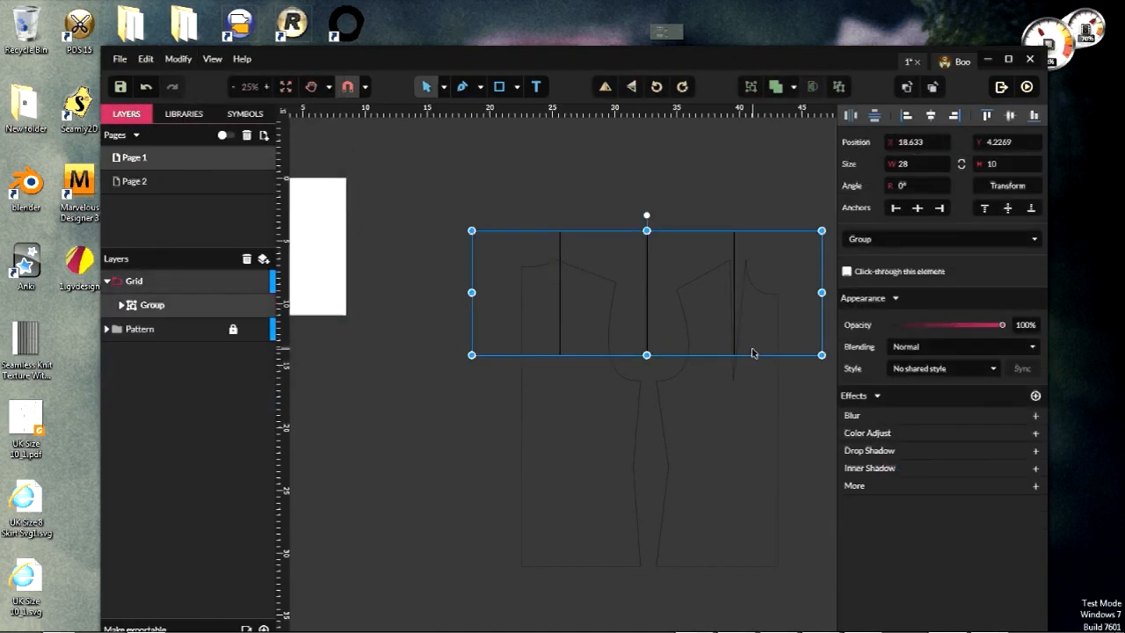
pyautogui.click(1001, 185)
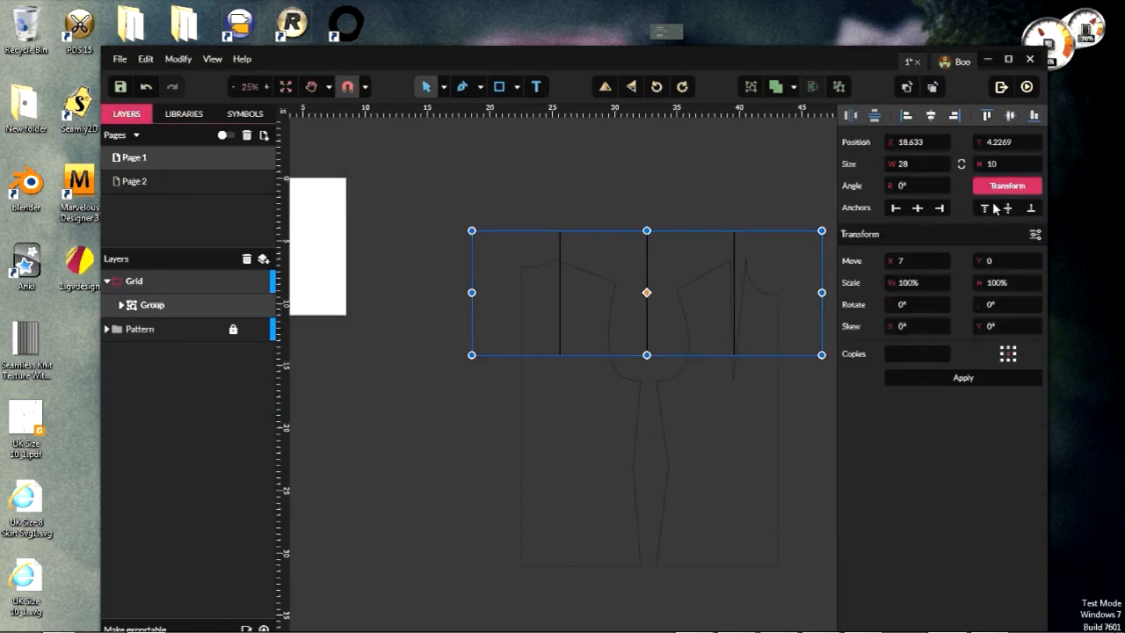
pyautogui.click(914, 260)
pyautogui.write('0')
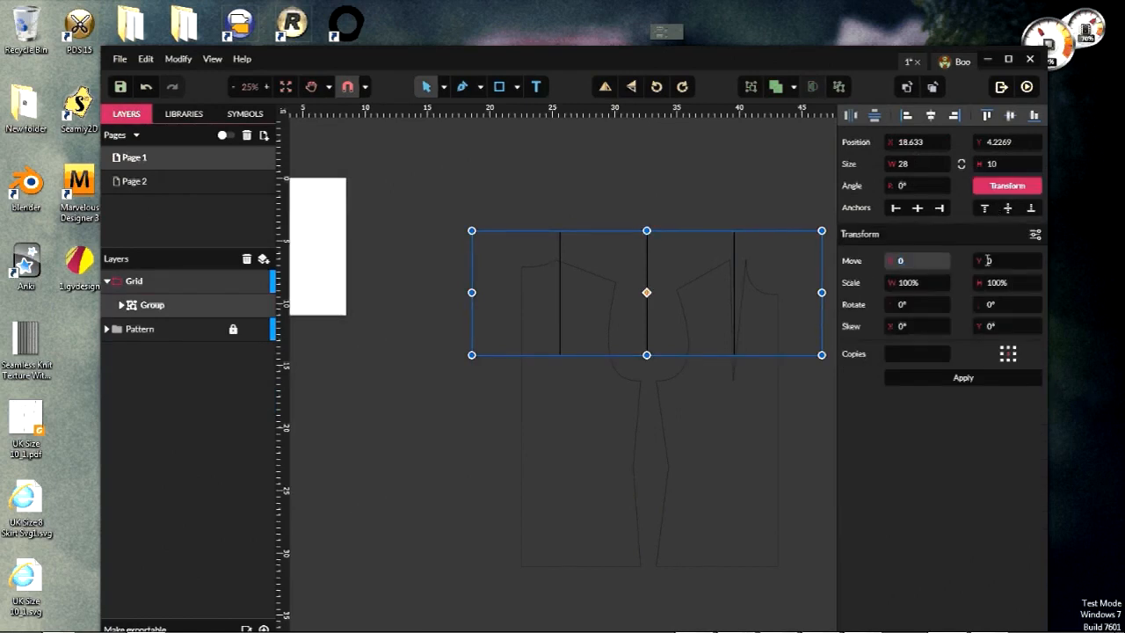
pyautogui.click(976, 260)
pyautogui.write('1')
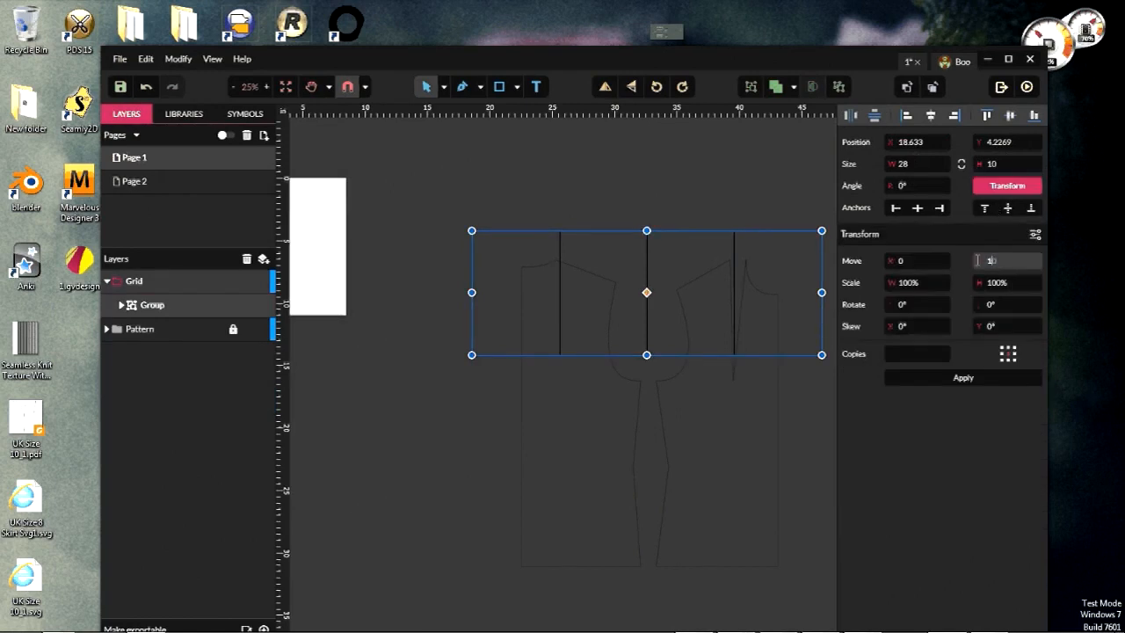
pyautogui.write('0')
pyautogui.click(921, 355)
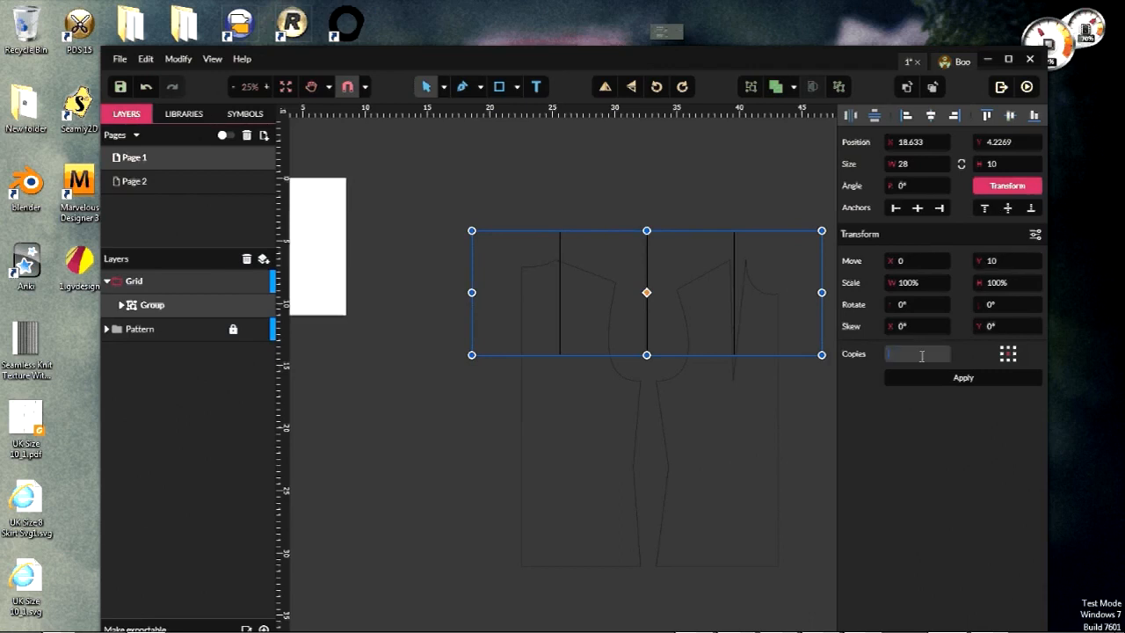
pyautogui.write('3')
pyautogui.click(912, 370)
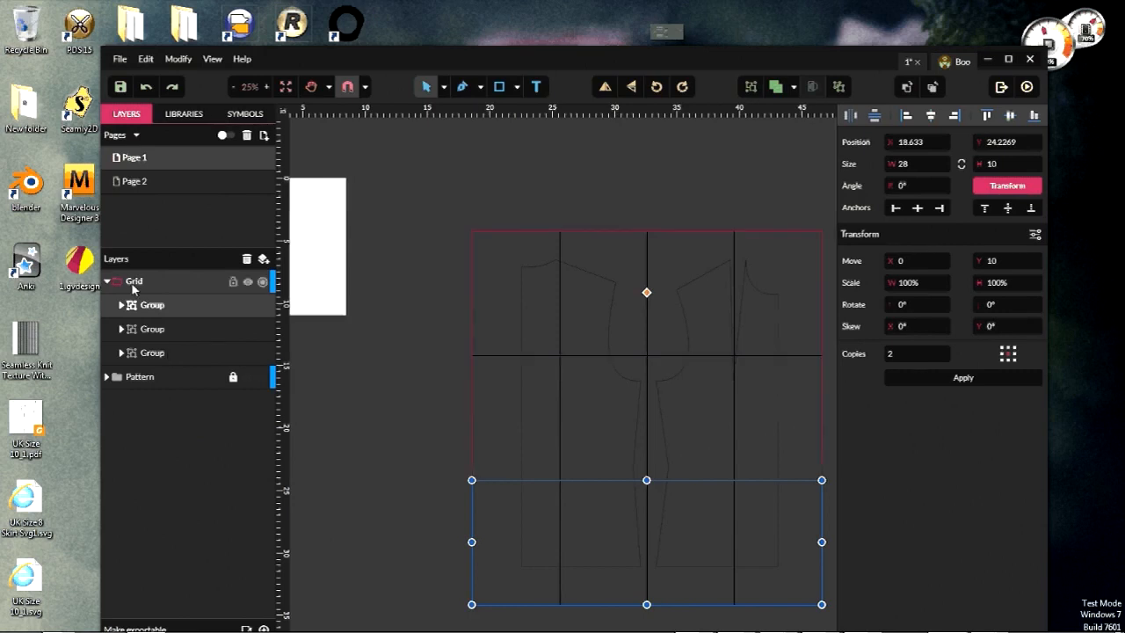
# Step: Select all three row groups in the Grid layer and combine them into a single group
pyautogui.keyDown('shift'); pyautogui.click(168, 322); pyautogui.keyUp('shift')
pyautogui.keyDown('shift'); pyautogui.click(174, 350); pyautogui.keyUp('shift')
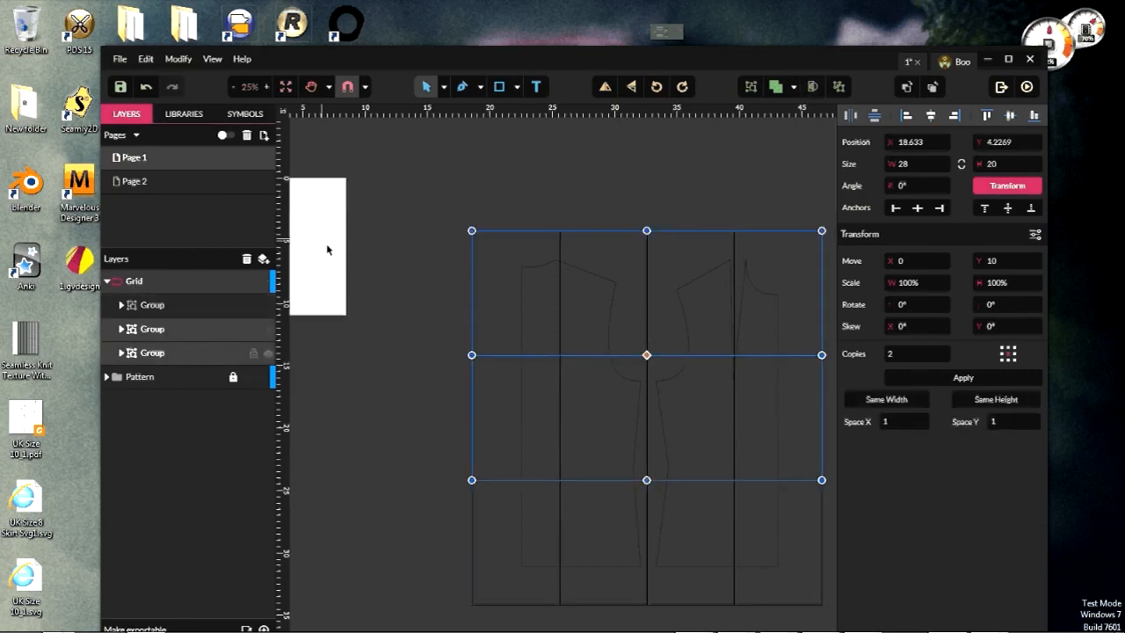
pyautogui.keyDown('shift'); pyautogui.click(158, 304); pyautogui.keyUp('shift')
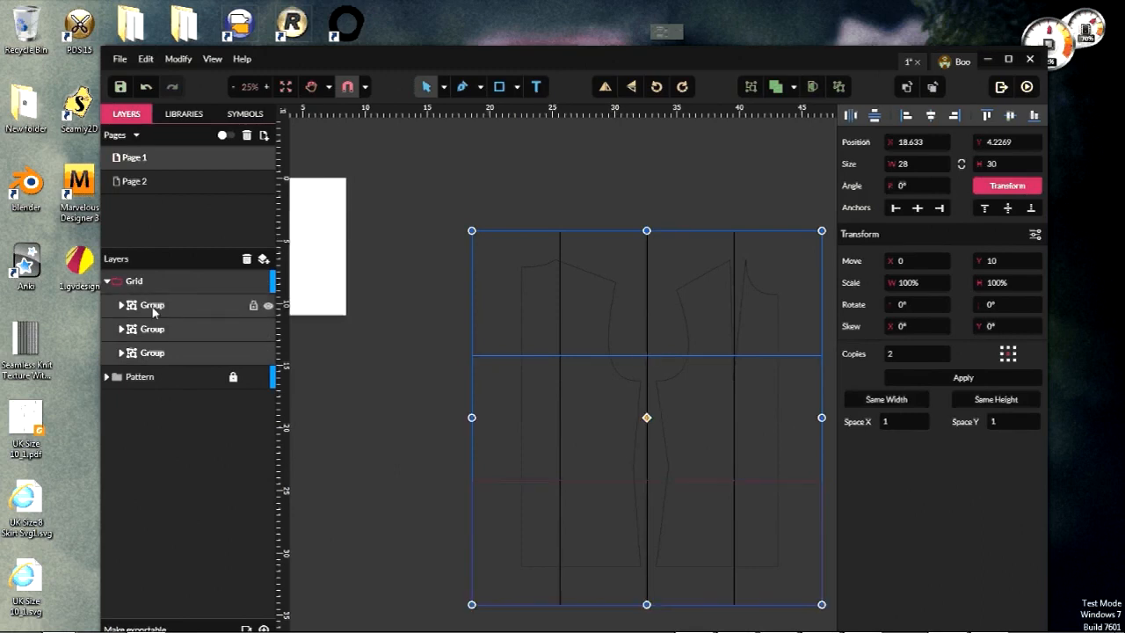
pyautogui.click(178, 59)
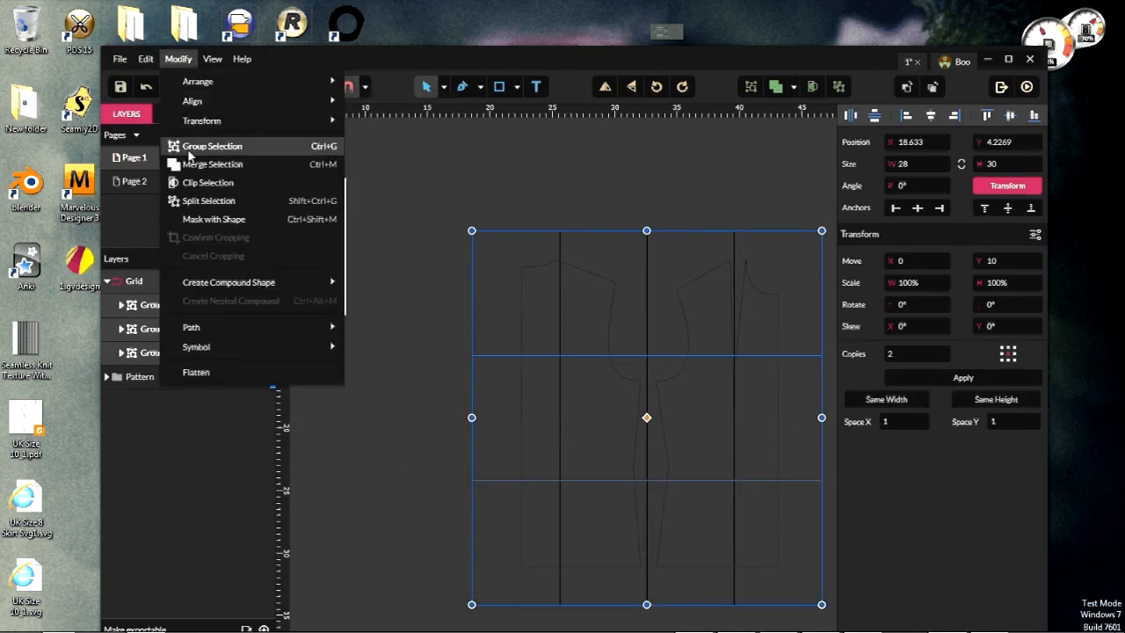
pyautogui.click(188, 147)
pyautogui.click(421, 302)
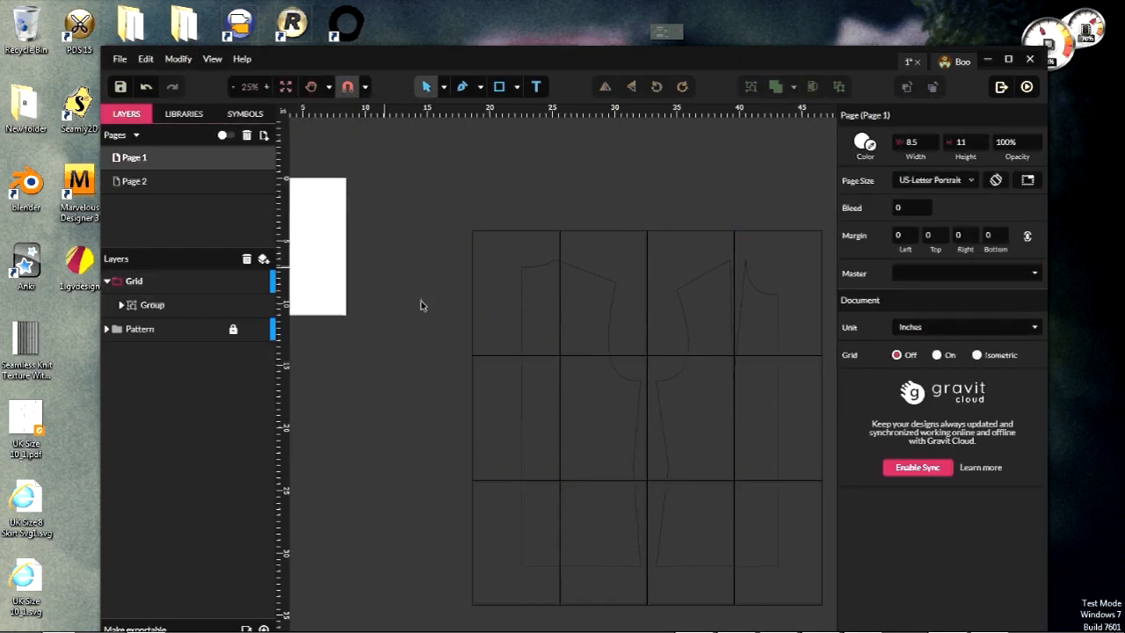
# Step: Move the grid group over the bodice pattern to about X 18.3, Y 3.8 inches and save the document
pyautogui.click(489, 355)
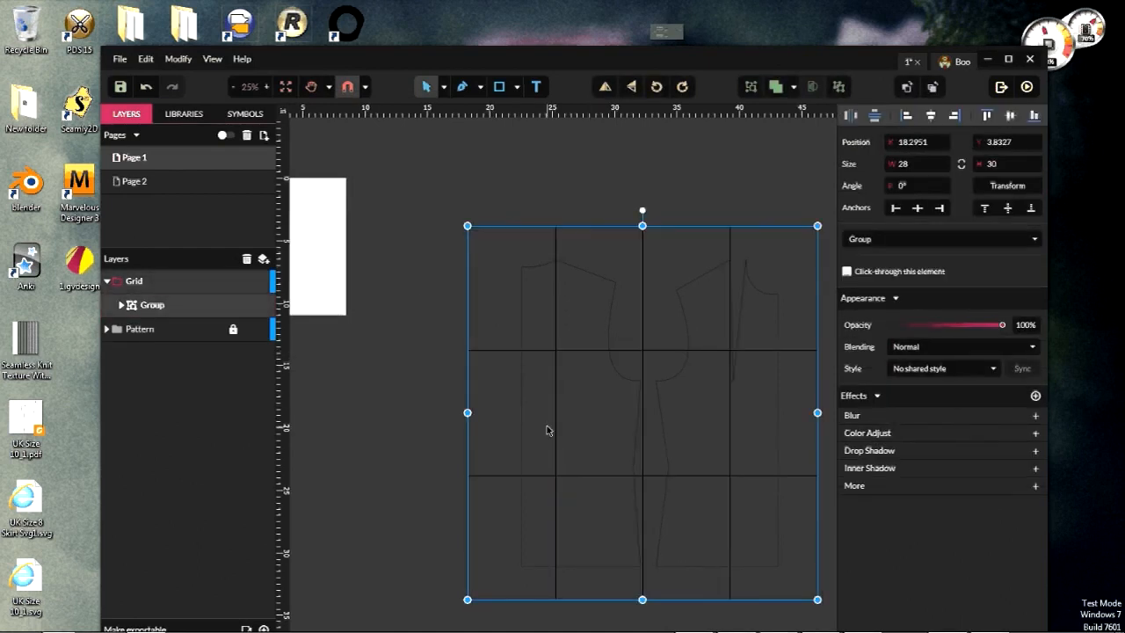
pyautogui.scroll(1, 547, 425)
pyautogui.scroll(1, 676, 517)
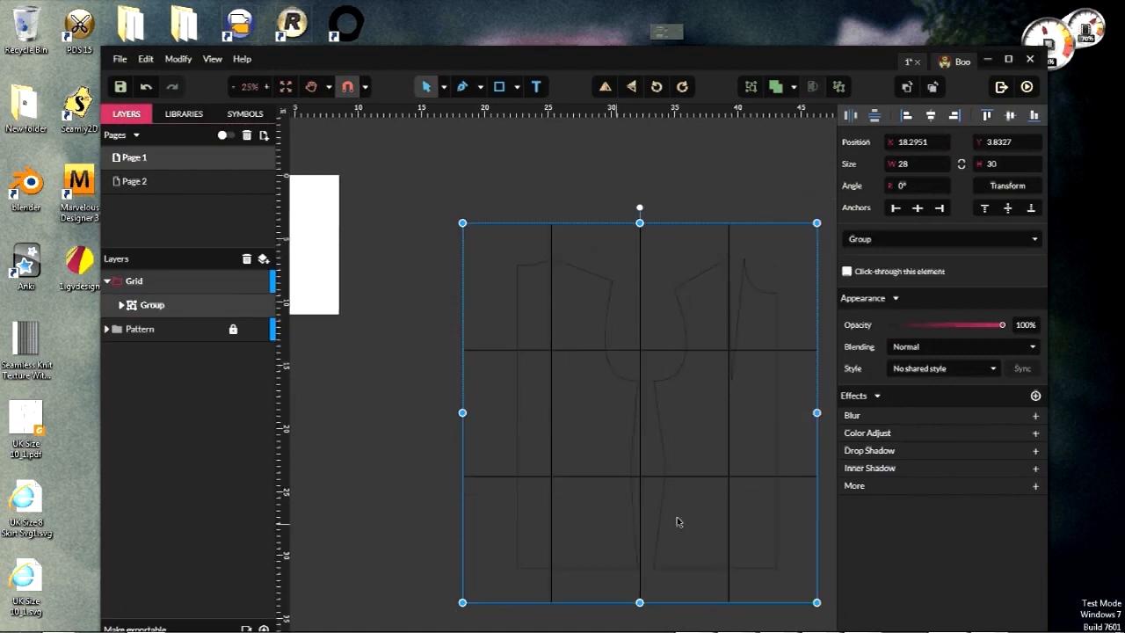
pyautogui.scroll(-2, 666, 496)
pyautogui.hotkey('ctrl', 's')
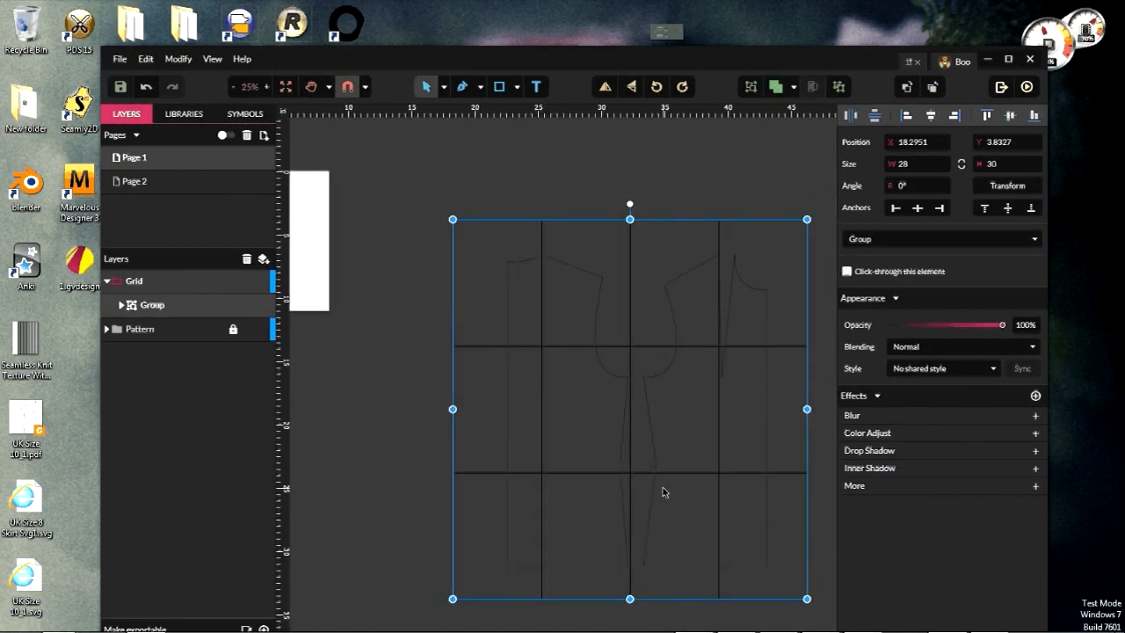
pyautogui.click(418, 414)
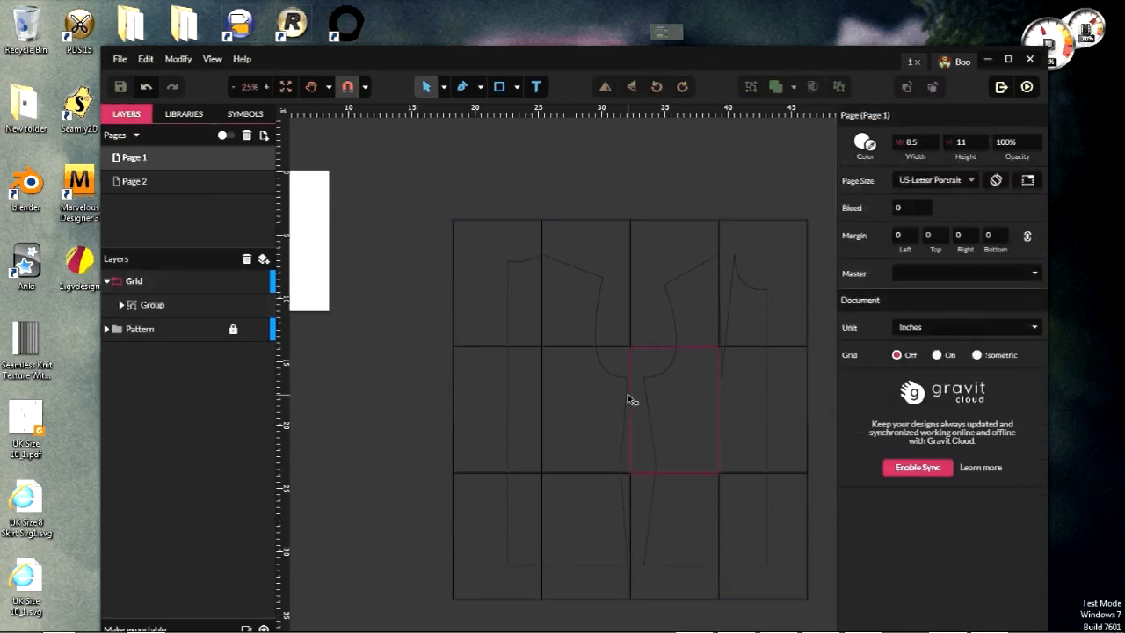
# Step: Examine how the bodice pattern pieces spread across the tiles of the grid
pyautogui.scroll(3, 628, 394)
pyautogui.scroll(1, 590, 386)
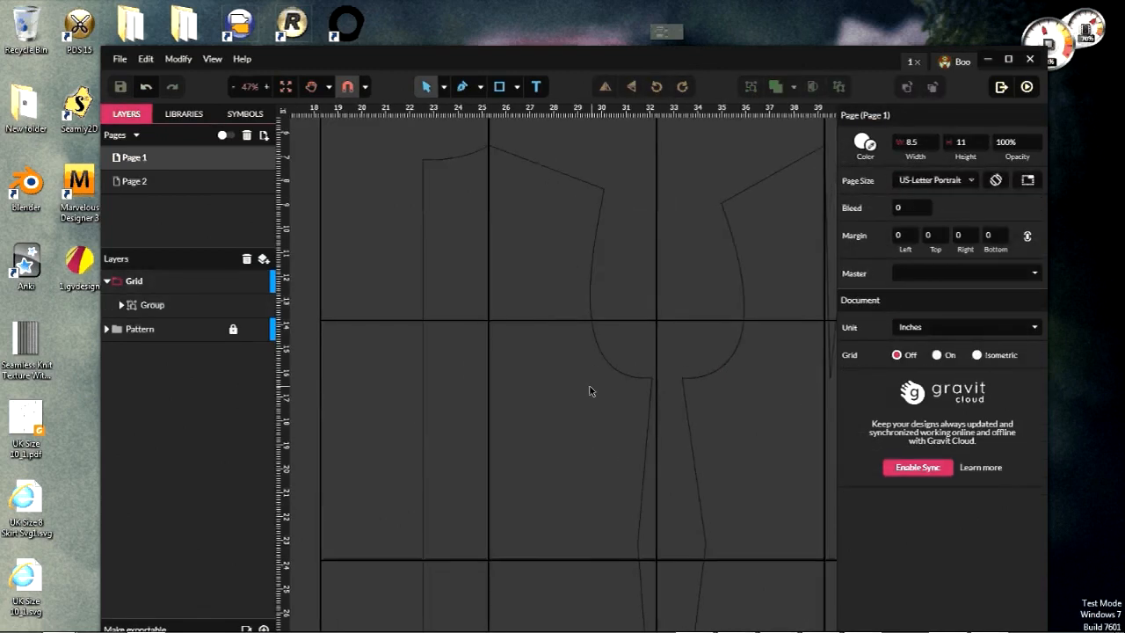
pyautogui.scroll(-2, 463, 388)
pyautogui.scroll(-4, 453, 383)
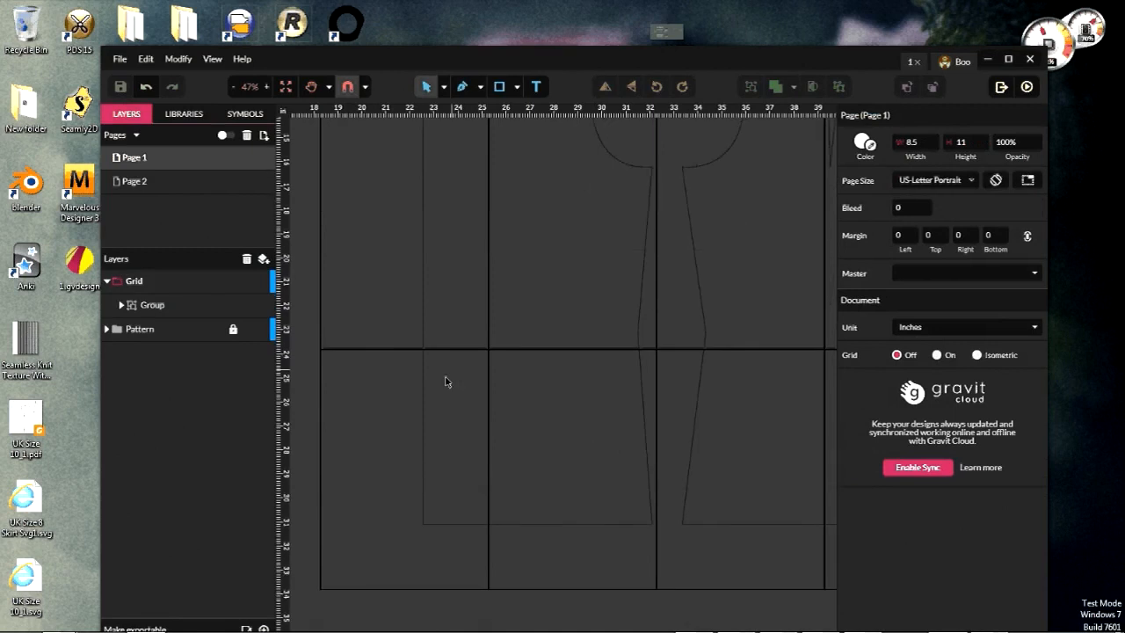
pyautogui.scroll(4, 474, 399)
pyautogui.scroll(2, 501, 408)
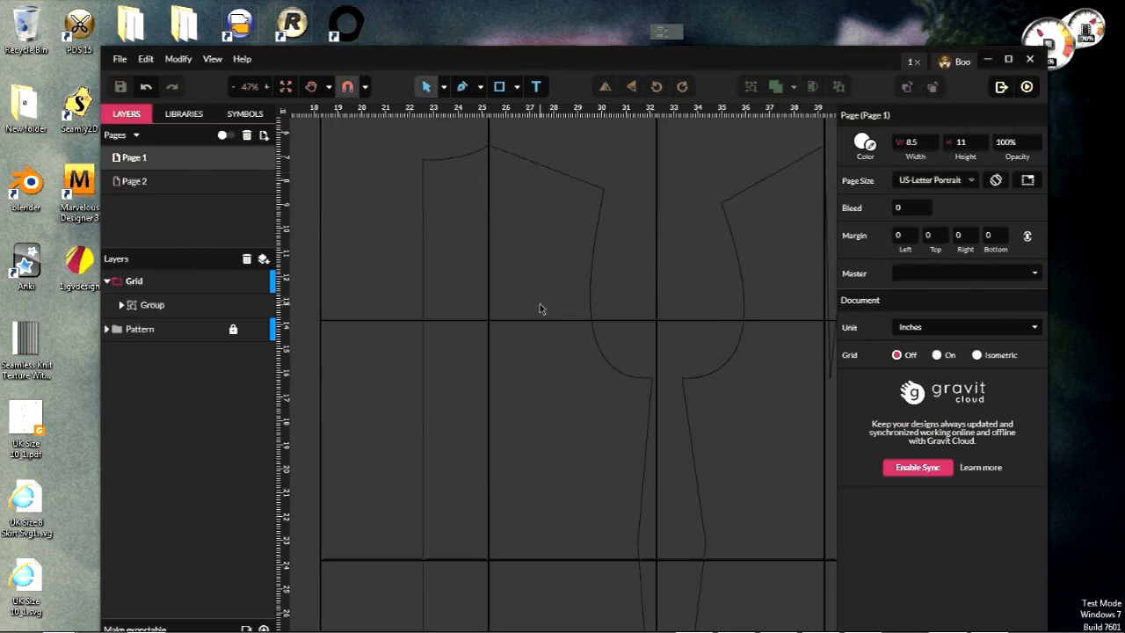
pyautogui.scroll(-2, 540, 304)
pyautogui.scroll(-1, 545, 311)
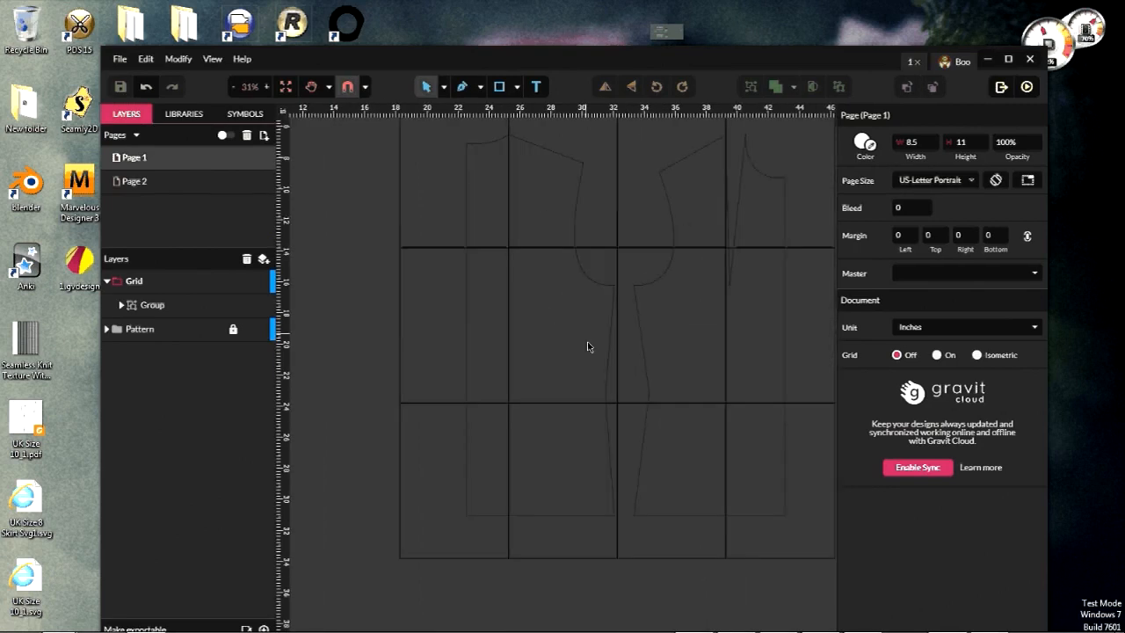
pyautogui.scroll(-2, 589, 341)
pyautogui.scroll(-1, 601, 343)
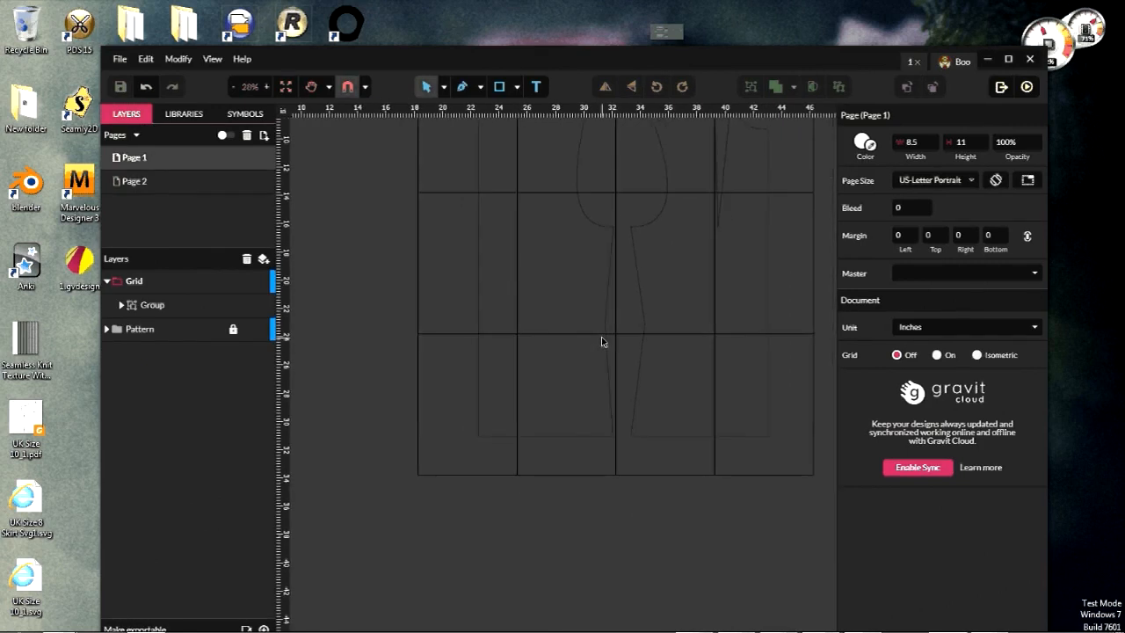
pyautogui.scroll(1, 602, 341)
pyautogui.scroll(2, 602, 339)
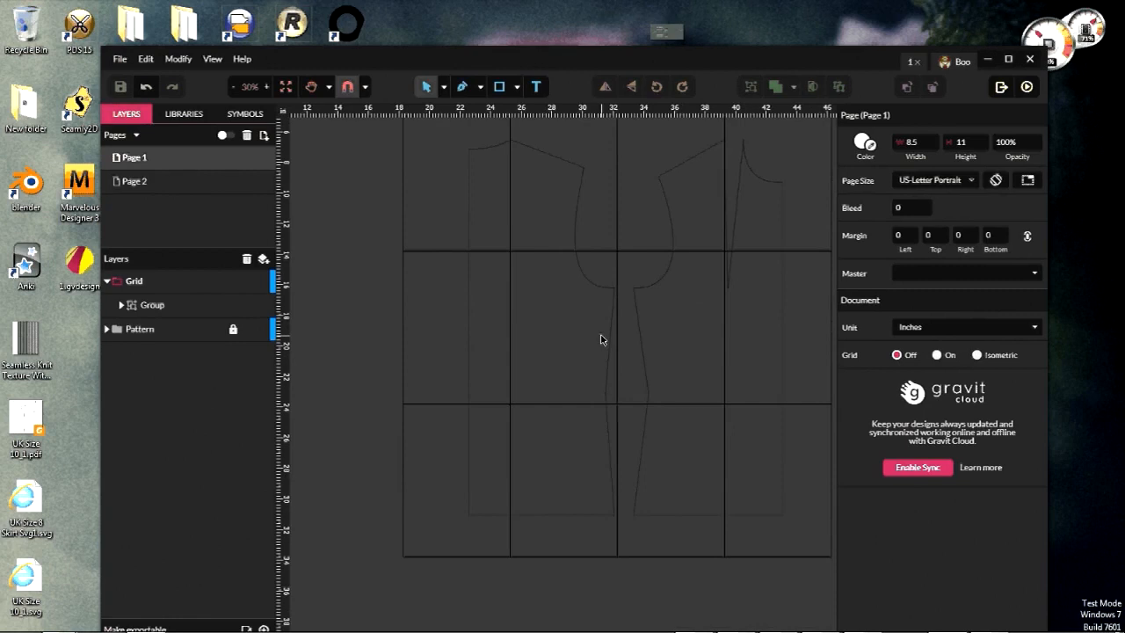
pyautogui.scroll(-1, 599, 338)
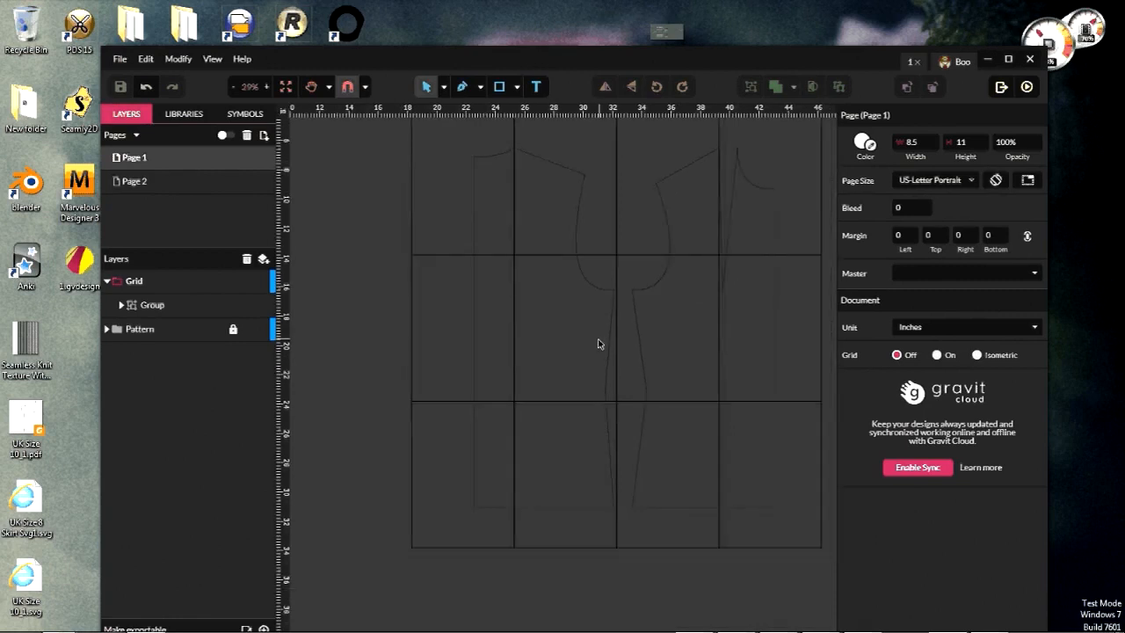
pyautogui.scroll(1, 597, 344)
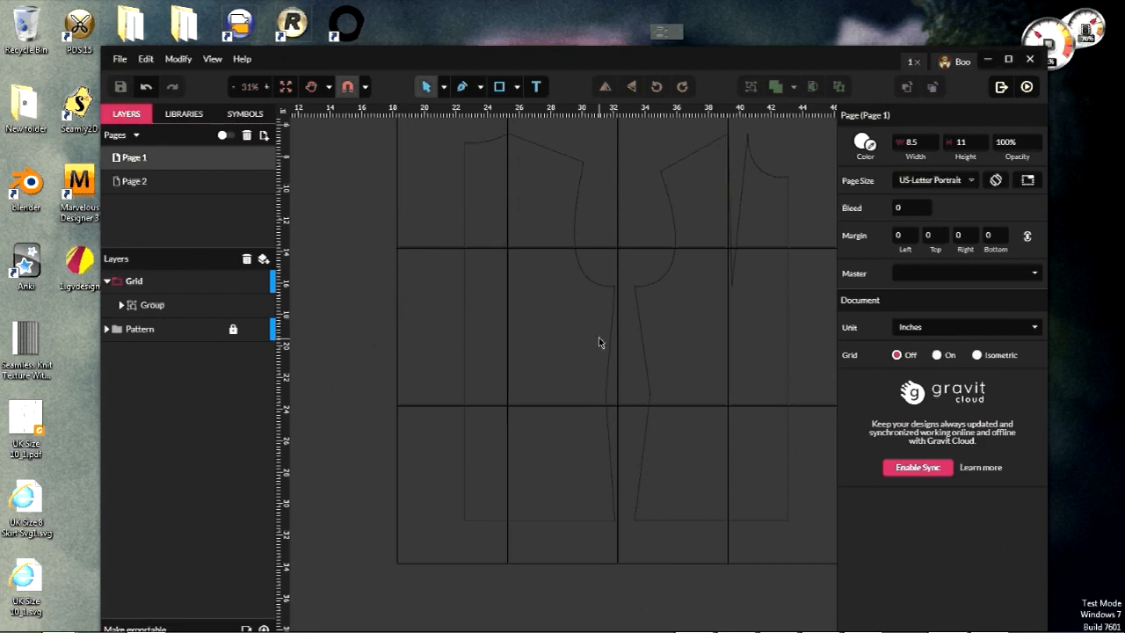
pyautogui.scroll(-1, 624, 279)
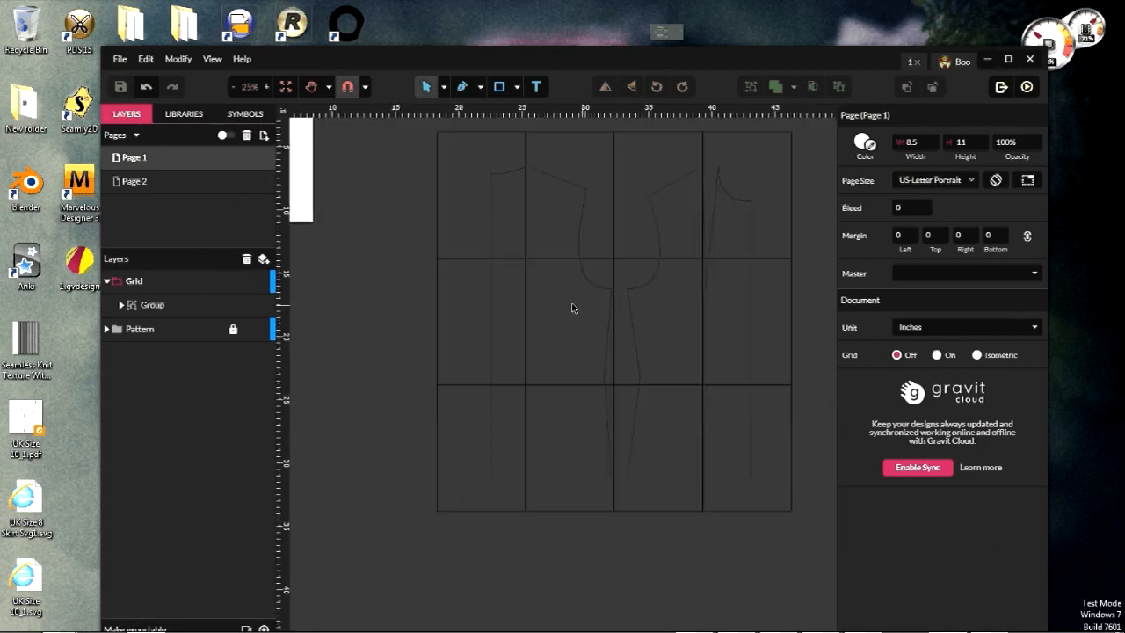
pyautogui.scroll(-2, 527, 307)
pyautogui.scroll(1, 297, 252)
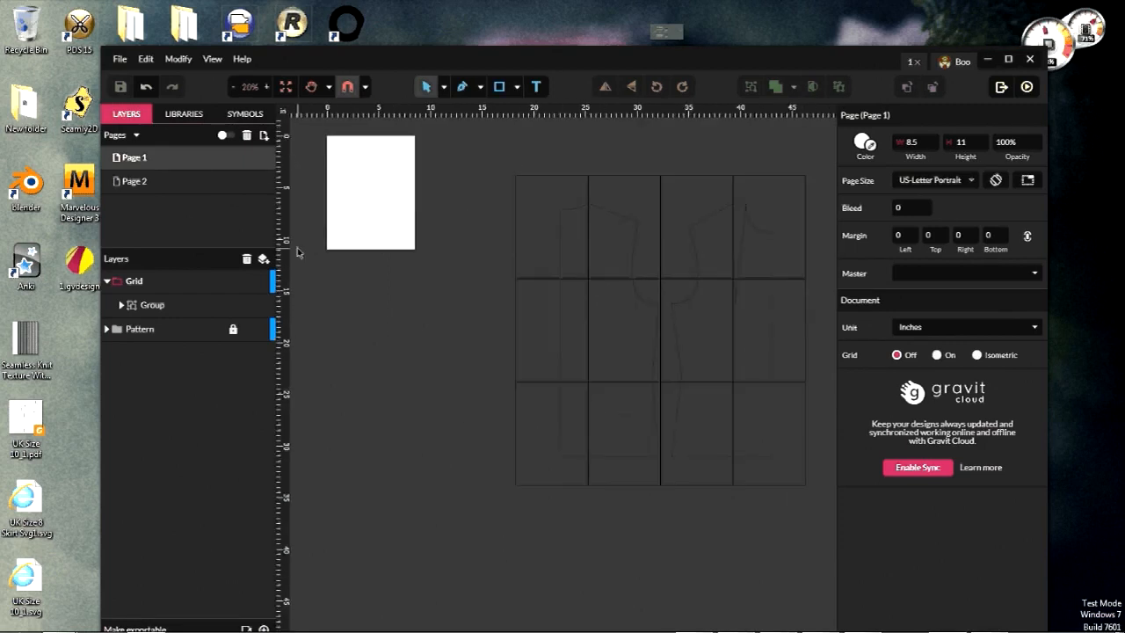
# Step: Inspect the blank letter-size page and its position relative to the tiled pattern grid
pyautogui.scroll(2, 304, 201)
pyautogui.scroll(1, 318, 201)
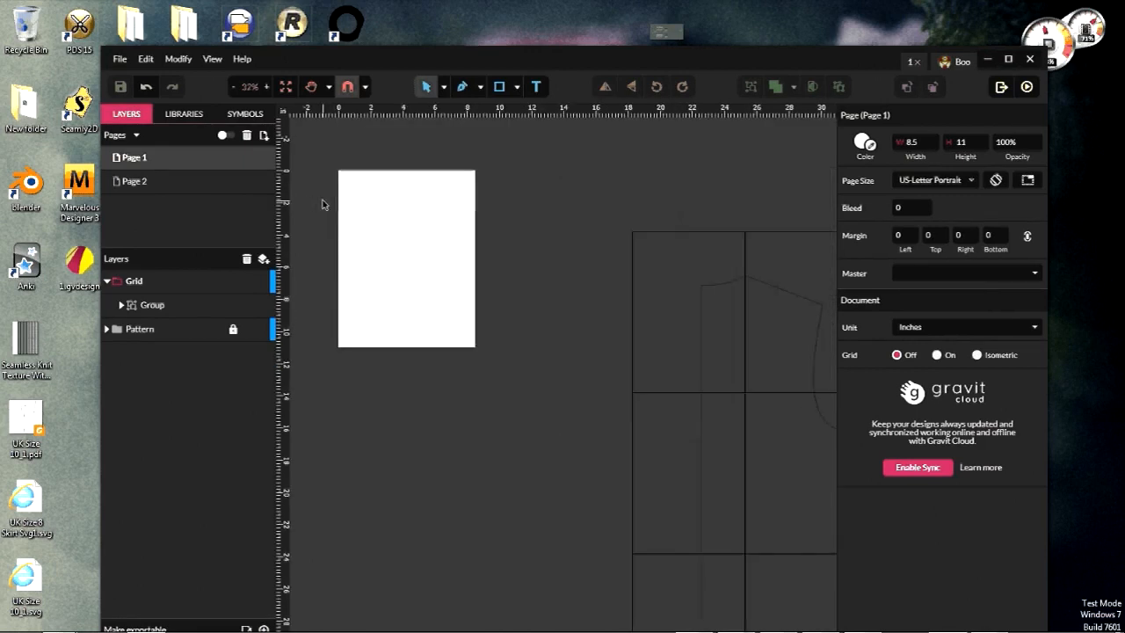
pyautogui.scroll(2, 326, 202)
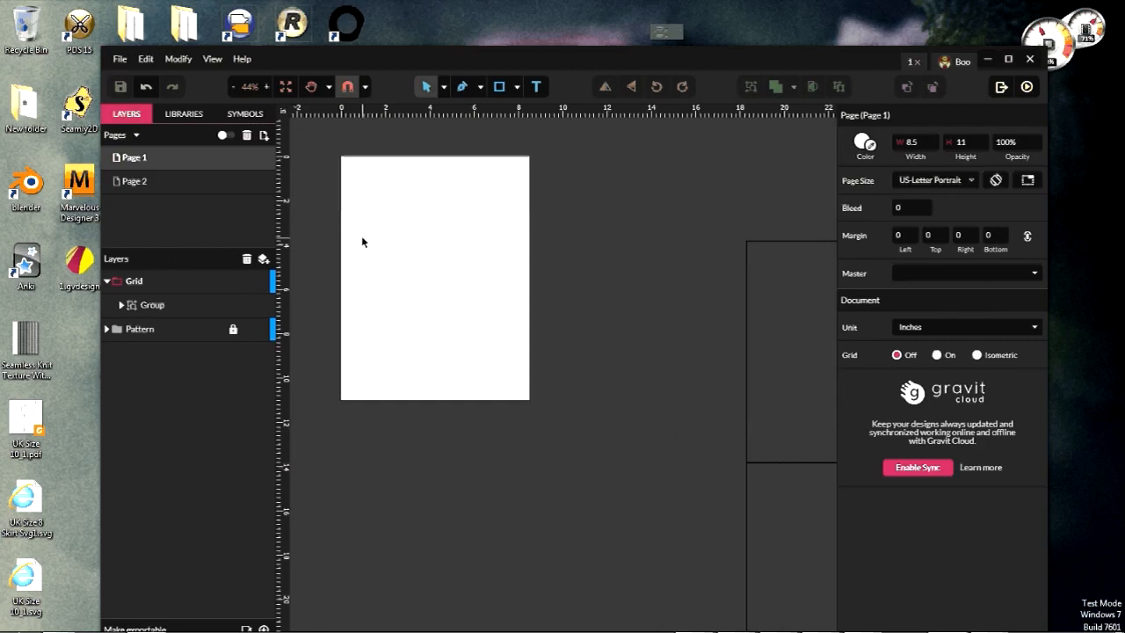
pyautogui.scroll(-3, 394, 277)
pyautogui.scroll(4, 354, 195)
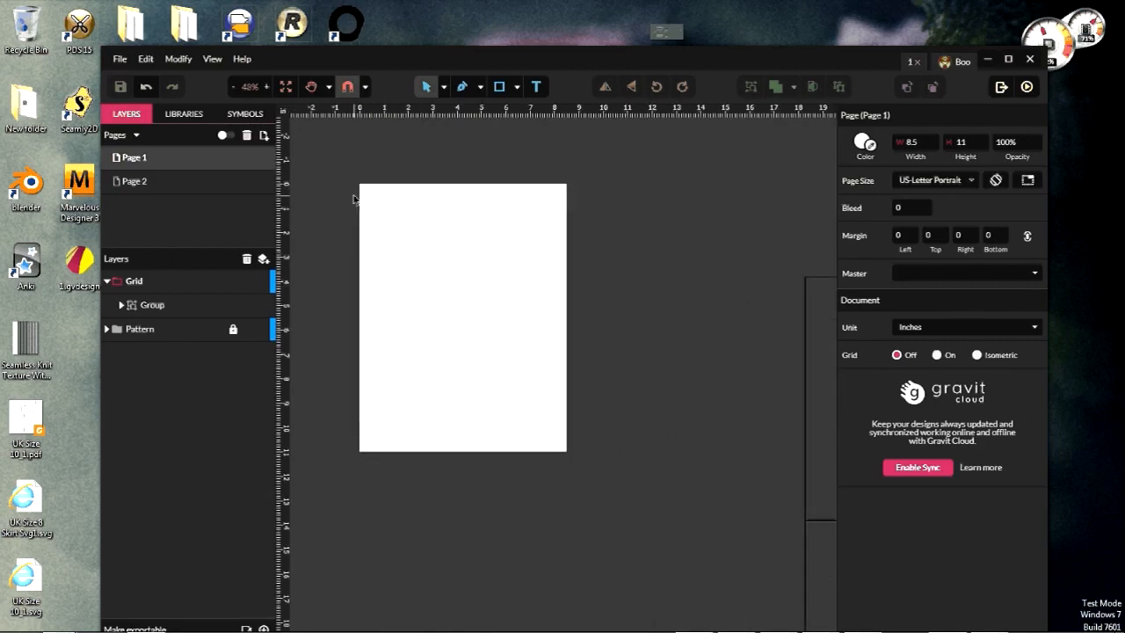
pyautogui.scroll(1, 353, 198)
pyautogui.scroll(-2, 355, 211)
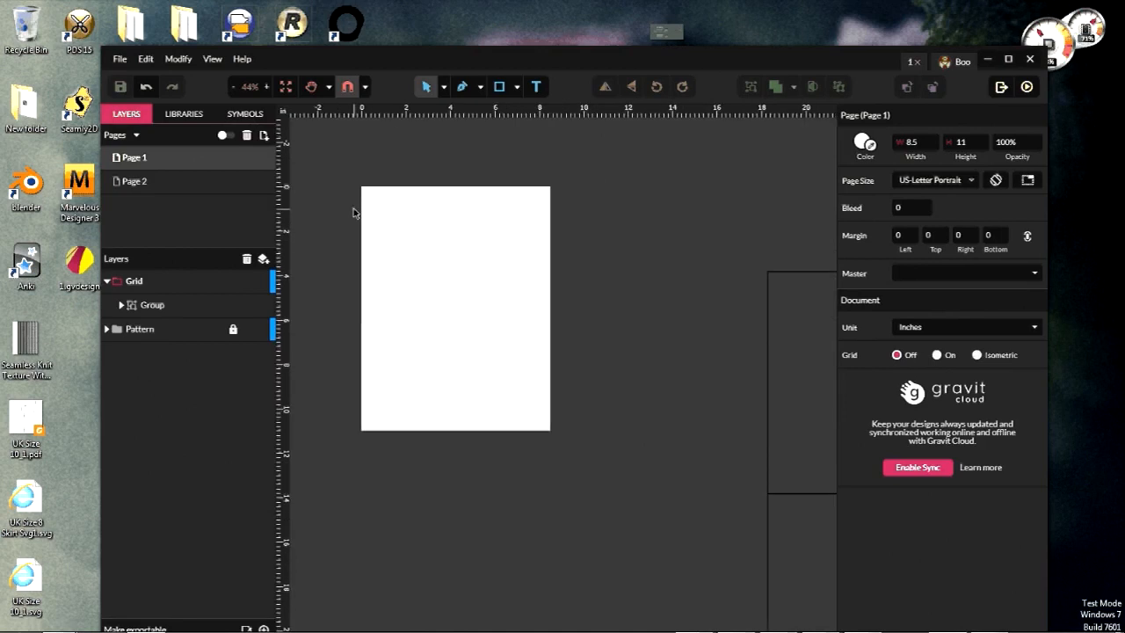
pyautogui.scroll(-1, 354, 214)
pyautogui.scroll(-1, 354, 215)
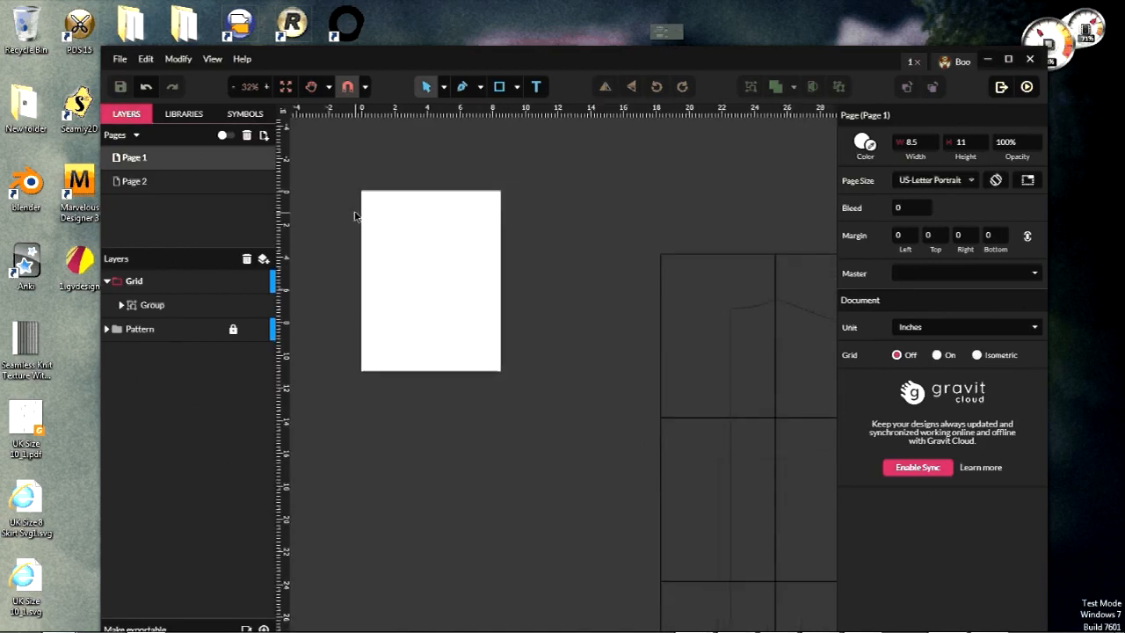
pyautogui.scroll(-1, 359, 220)
pyautogui.scroll(1, 361, 218)
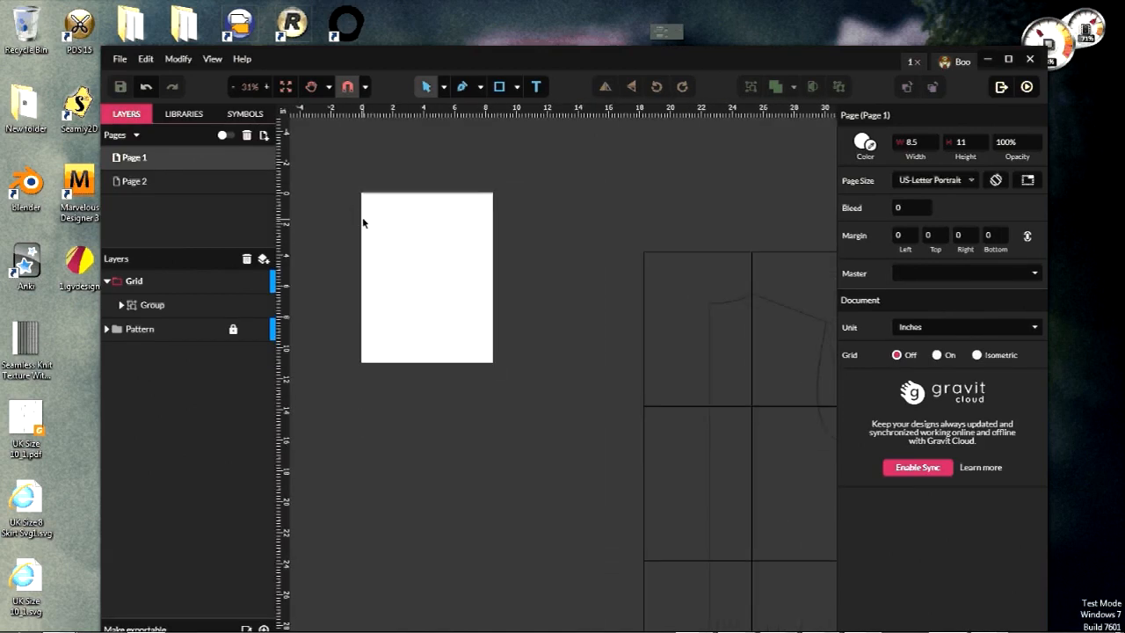
pyautogui.scroll(1, 362, 217)
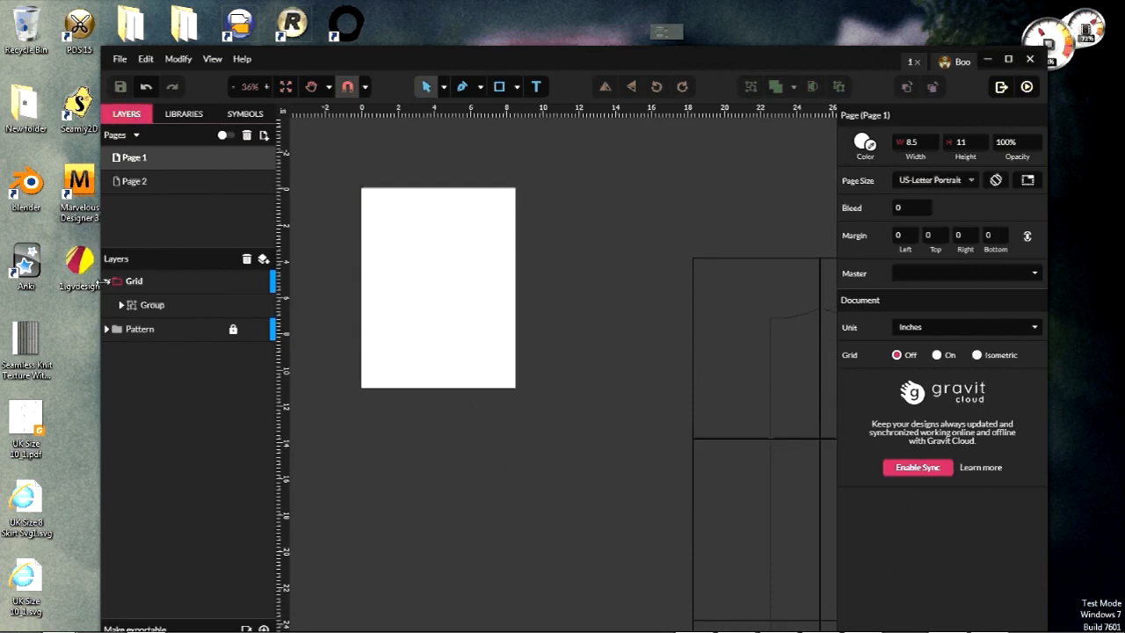
# Step: Collapse the Grid layer and add a new layer above it named "Page Crop"
pyautogui.click(105, 281)
pyautogui.click(157, 284)
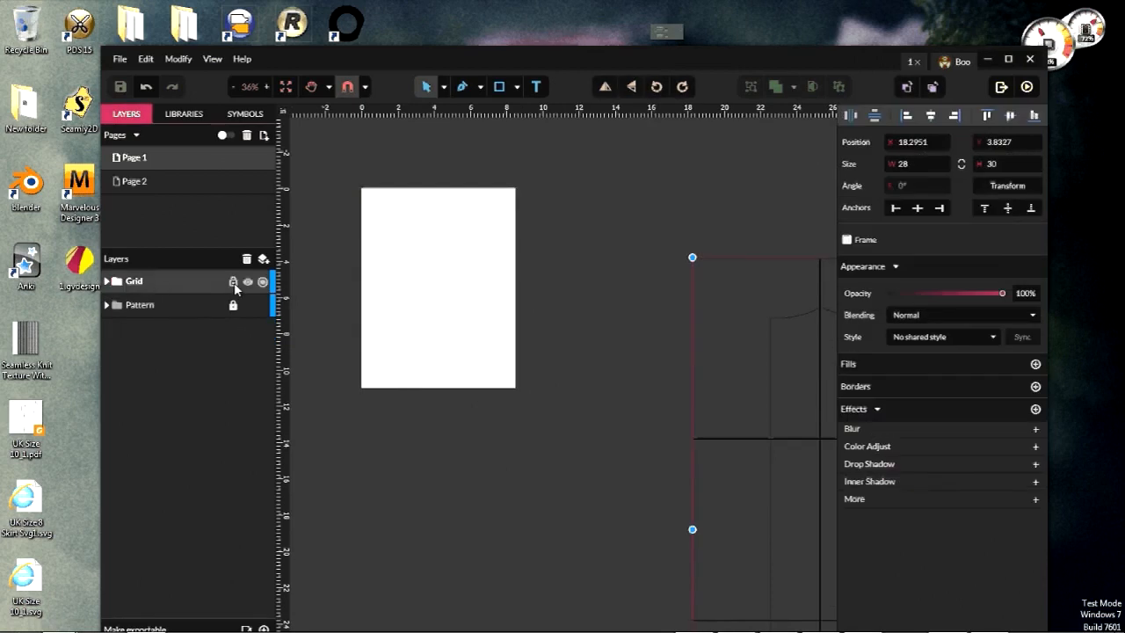
pyautogui.click(263, 258)
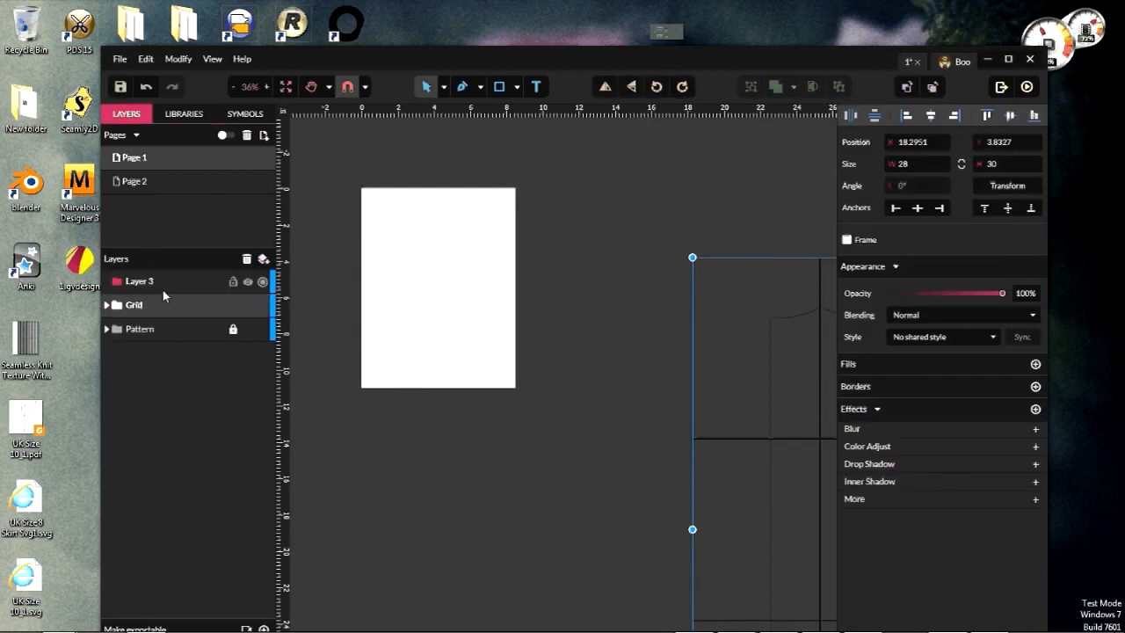
pyautogui.doubleClick(156, 281)
pyautogui.write('Page')
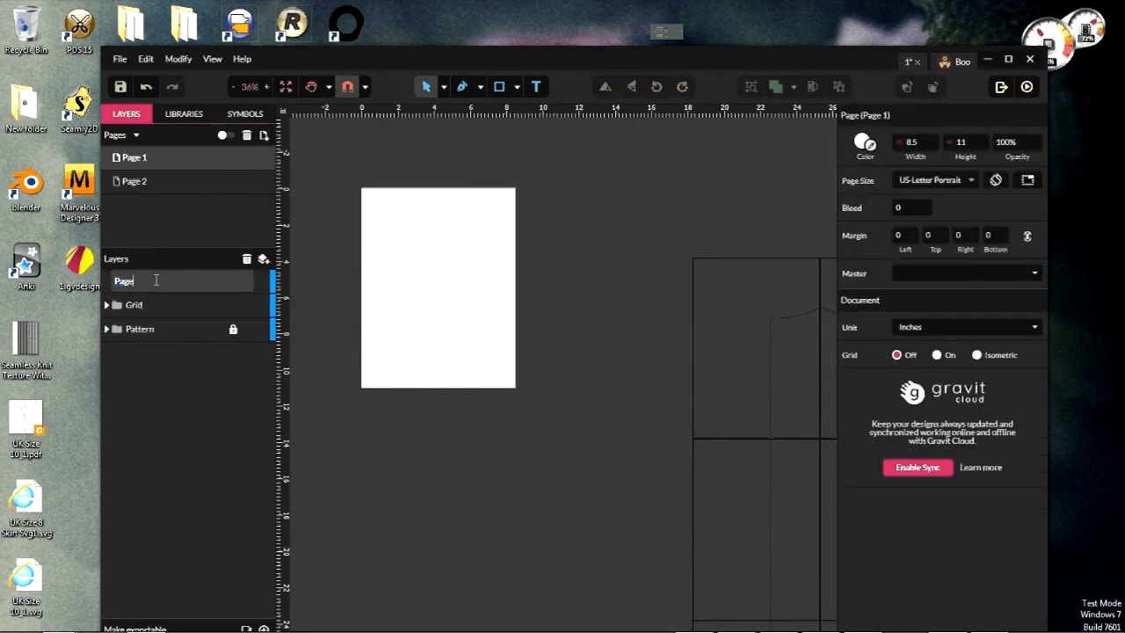
pyautogui.write(' Crop')
pyautogui.press('Return')
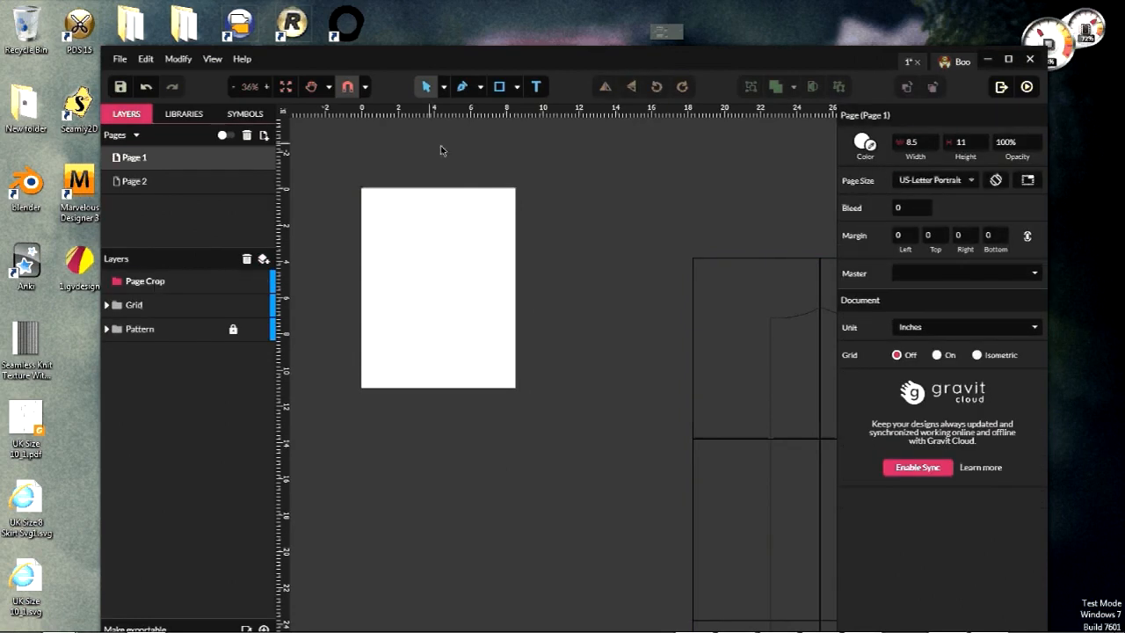
# Step: Draw an 8.5 × 11 in rectangle covering the whole page on the Page Crop layer and fill it with near-black #040404
pyautogui.click(499, 87)
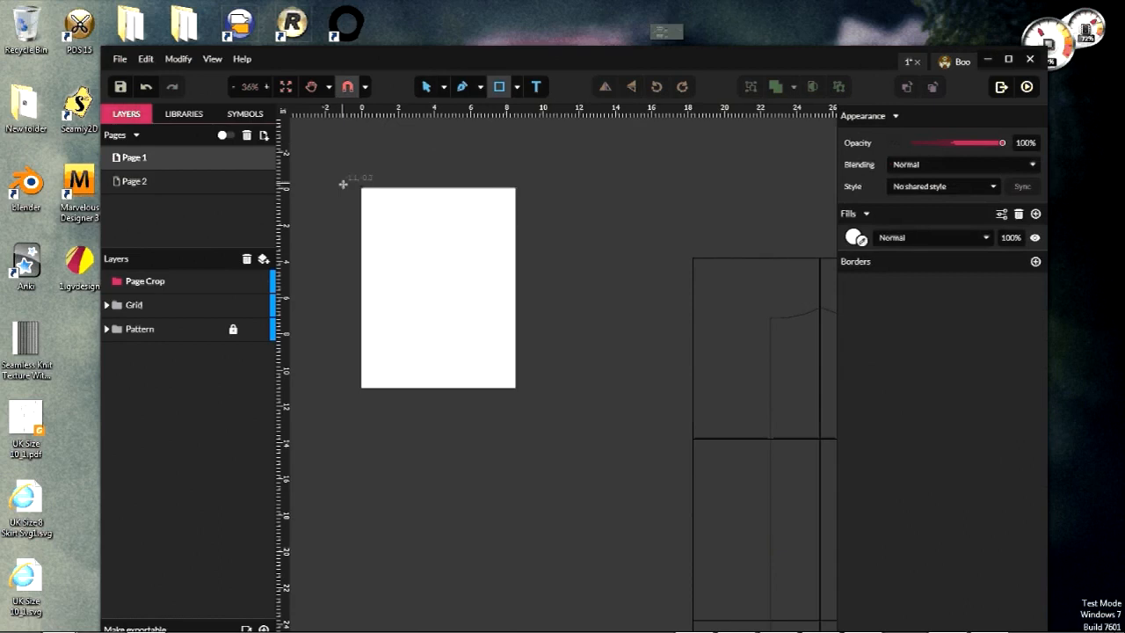
pyautogui.moveTo(361, 187)
pyautogui.mouseDown()
pyautogui.moveTo(467, 286)
pyautogui.moveTo(517, 384)
pyautogui.mouseUp()
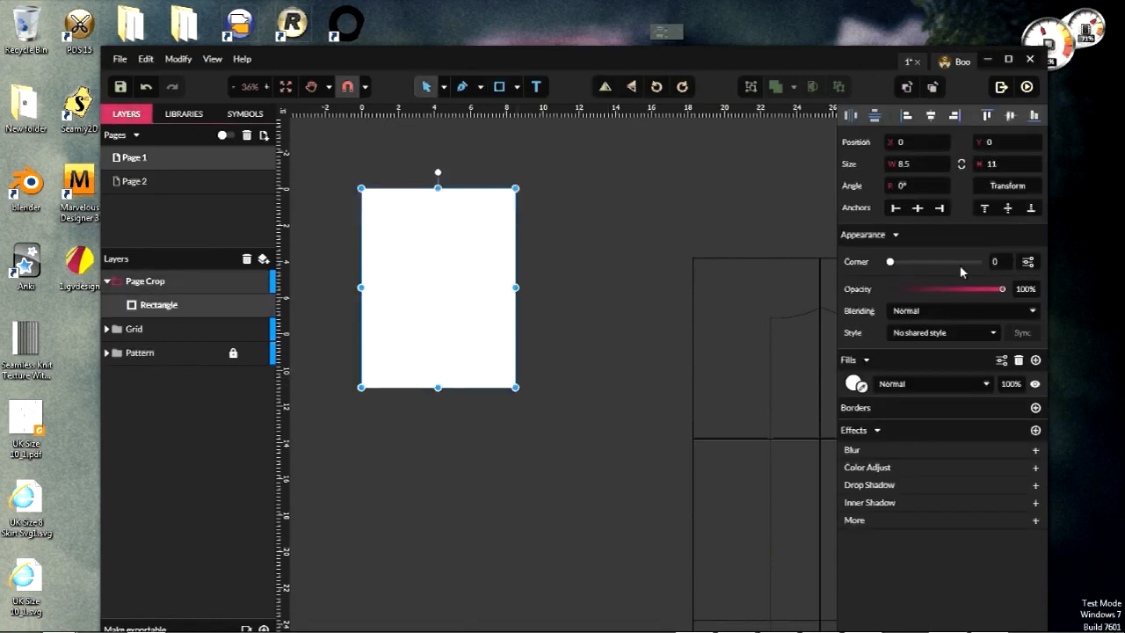
pyautogui.click(855, 383)
pyautogui.click(919, 469)
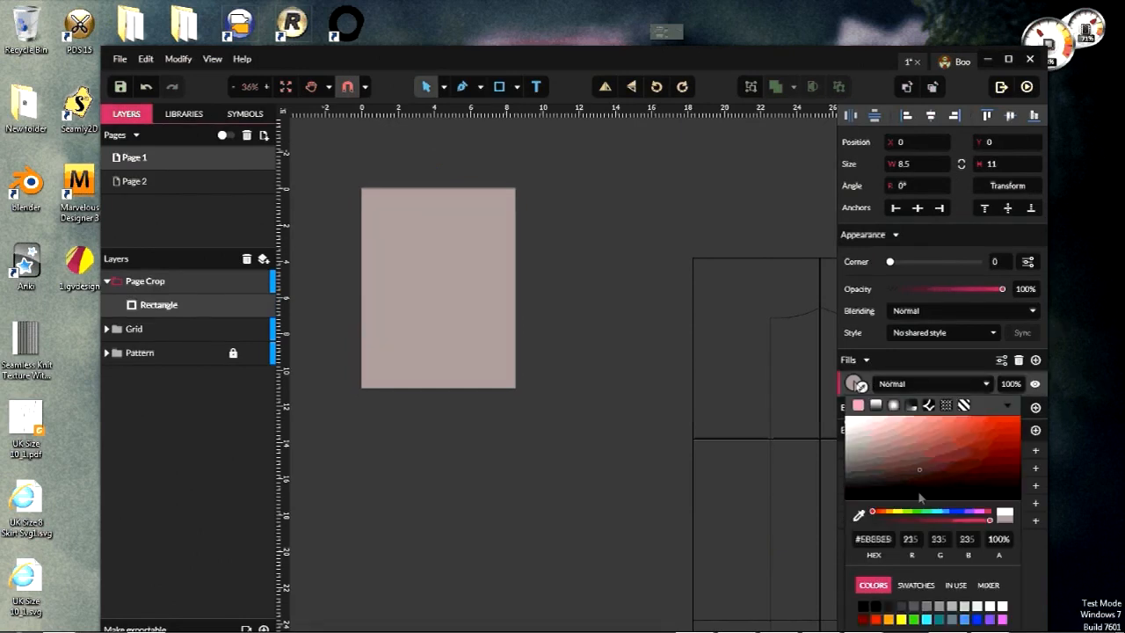
pyautogui.moveTo(917, 491)
pyautogui.mouseDown()
pyautogui.moveTo(852, 505)
pyautogui.moveTo(836, 465)
pyautogui.moveTo(835, 498)
pyautogui.moveTo(850, 492)
pyautogui.mouseUp()
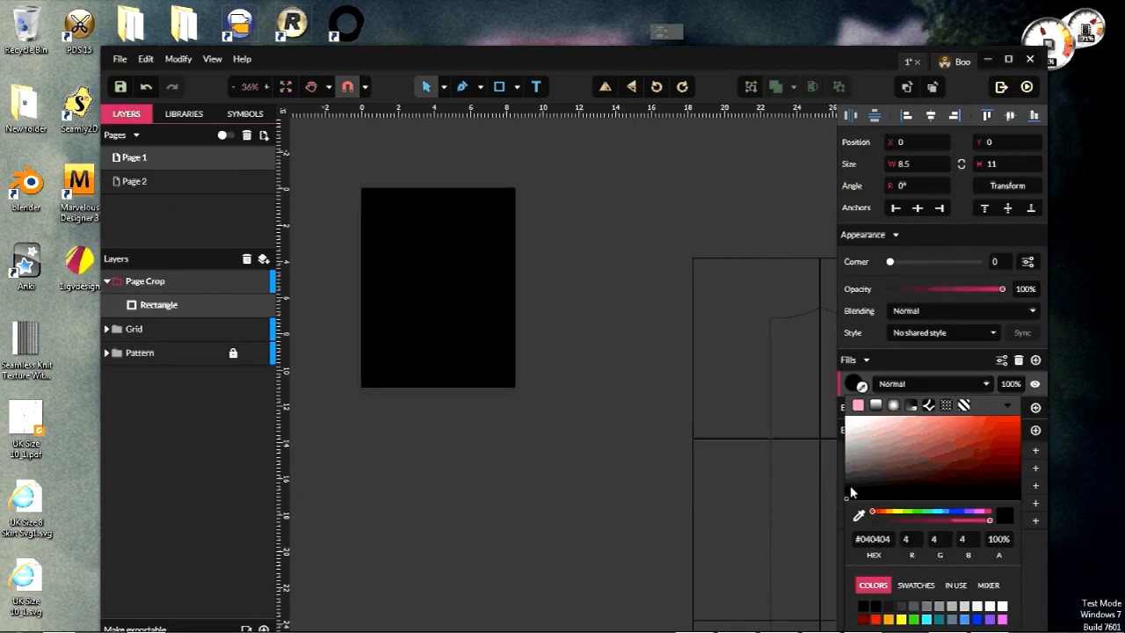
pyautogui.click(494, 404)
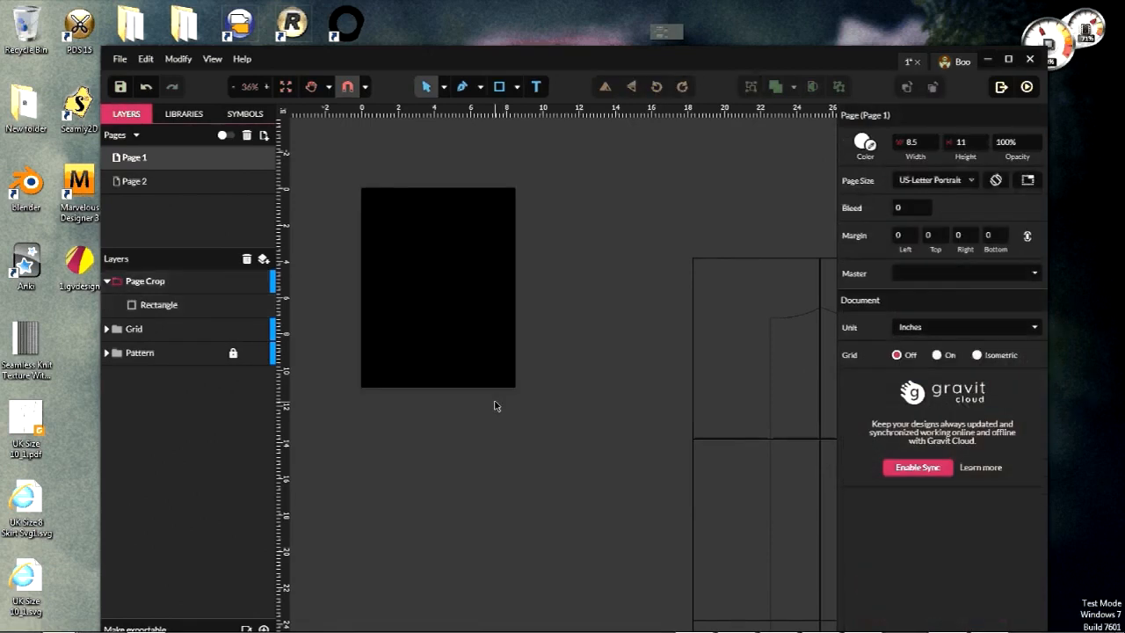
# Step: Duplicate the black page-size rectangle in place and fill the upper copy with white
pyautogui.click(369, 258)
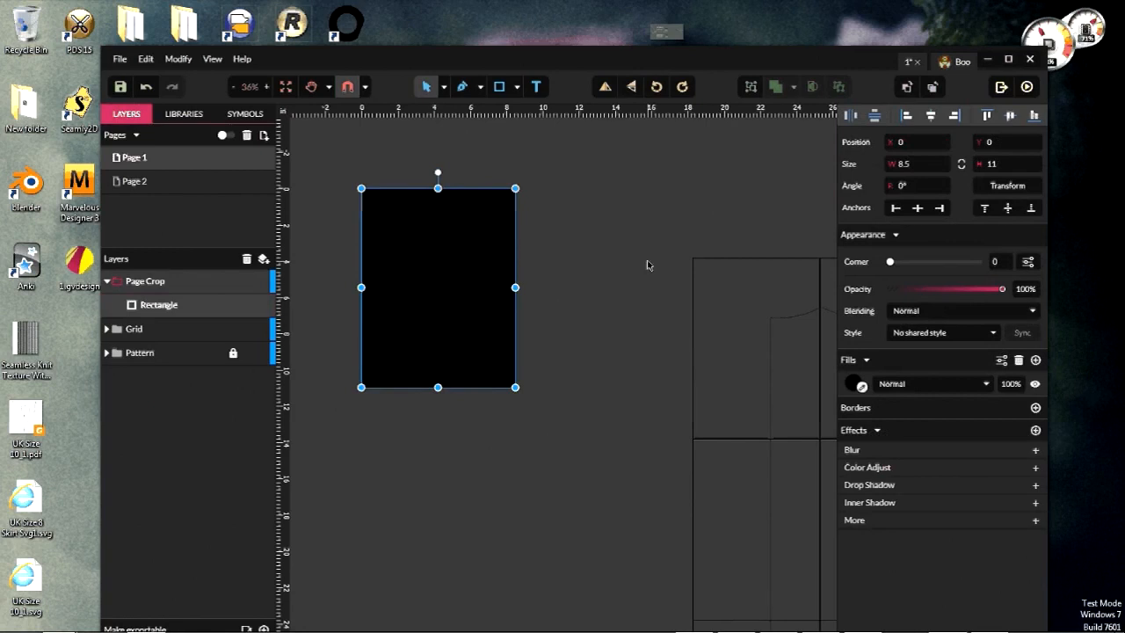
pyautogui.hotkey('ctrl', 'z')
pyautogui.click(854, 384)
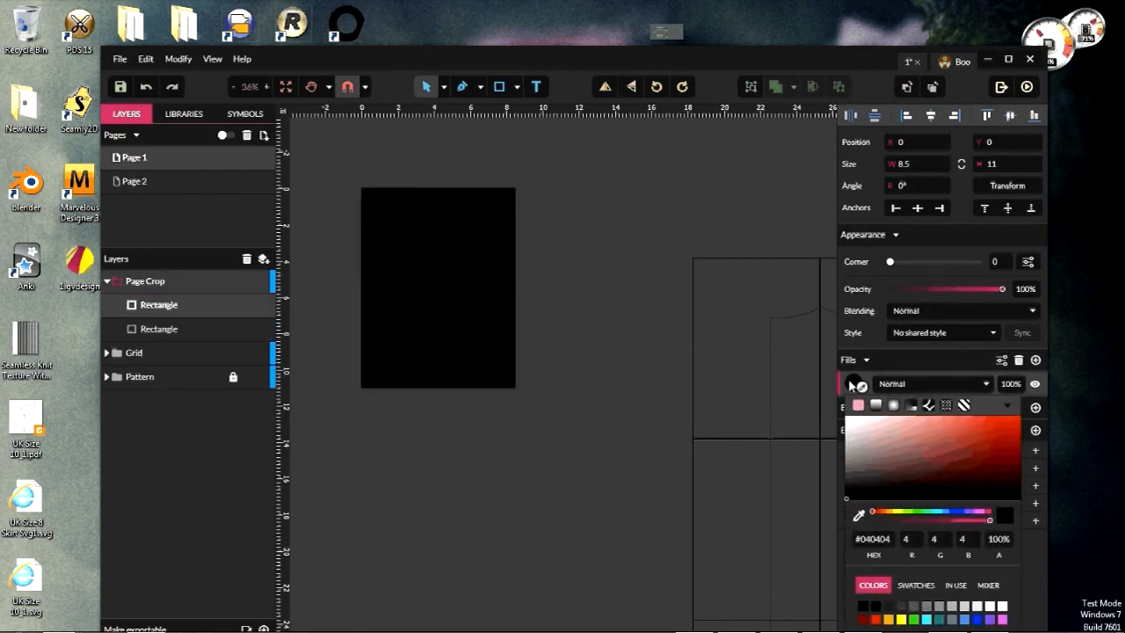
pyautogui.click(610, 291)
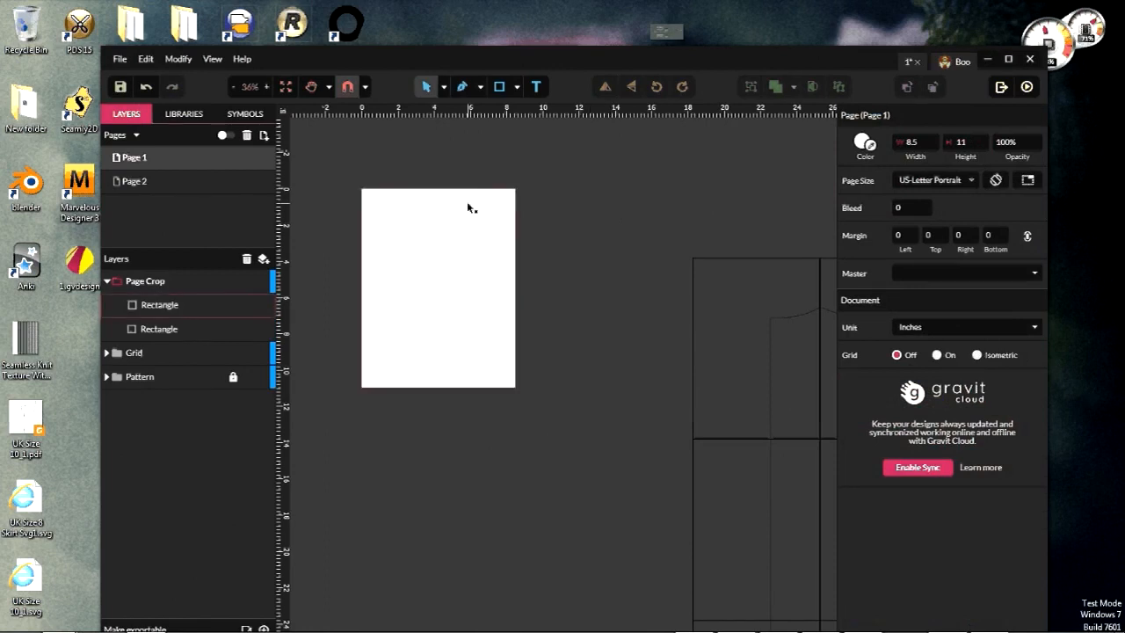
# Step: Resize the white rectangle to 7 in wide by 10 in high
pyautogui.click(420, 222)
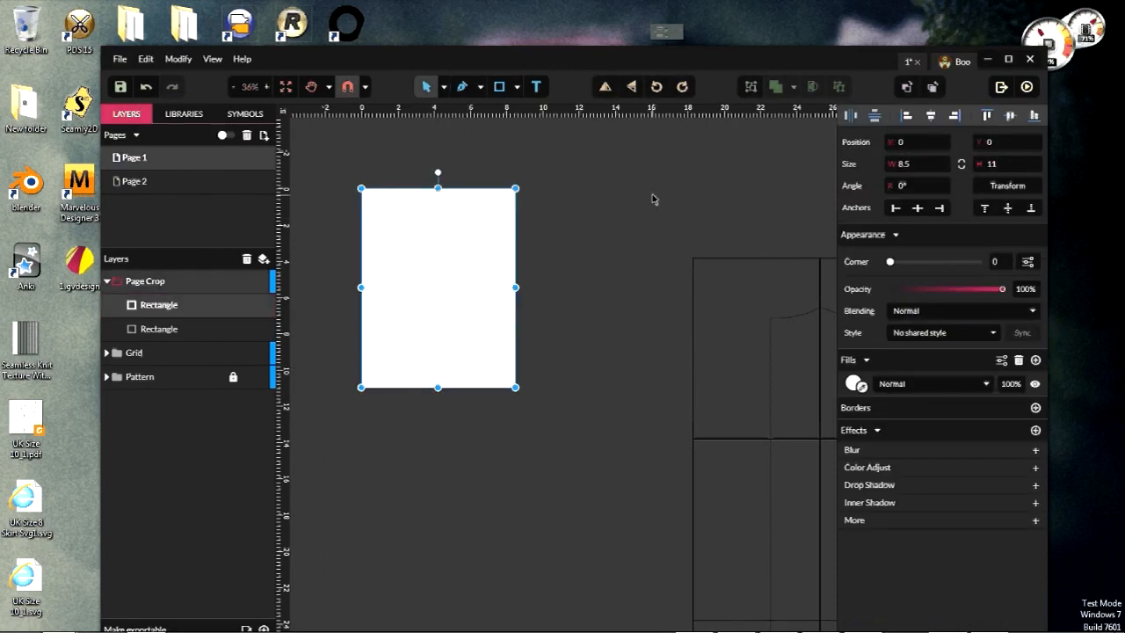
pyautogui.click(914, 160)
pyautogui.write('7')
pyautogui.press('Tab')
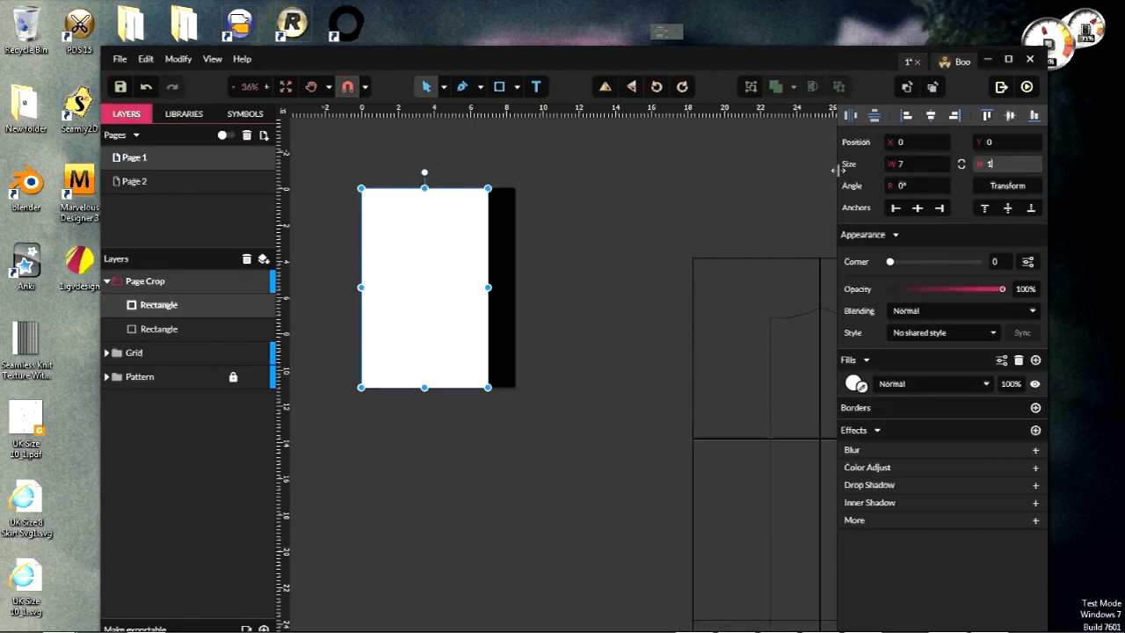
pyautogui.write('10')
pyautogui.press('Return')
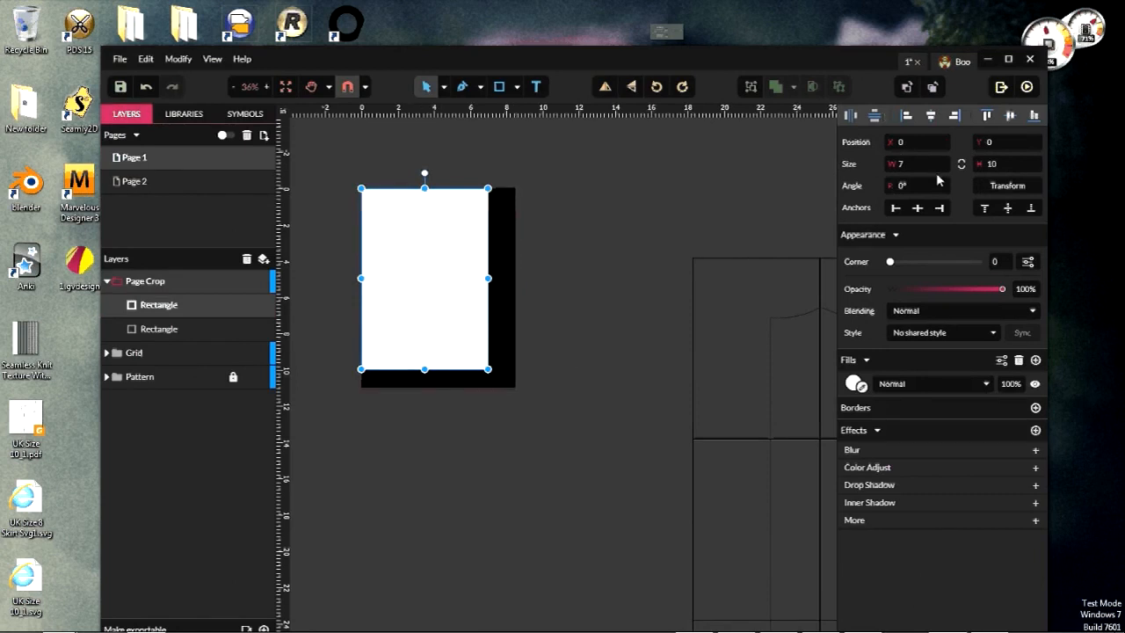
# Step: Center the white rectangle horizontally and vertically on the page, then deselect it
pyautogui.click(929, 117)
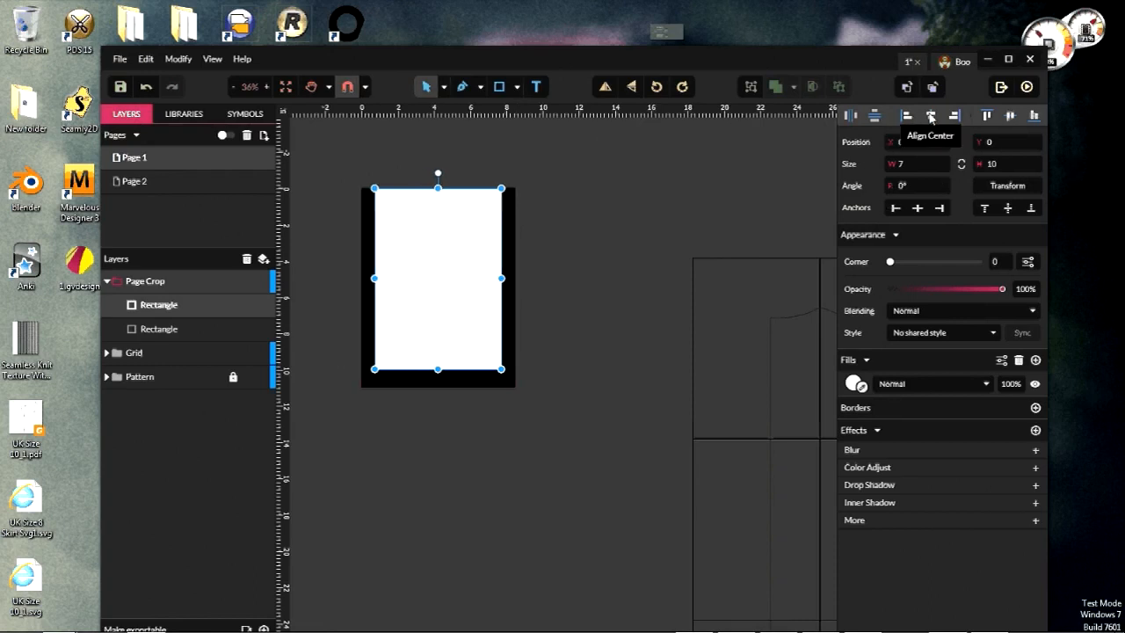
pyautogui.click(1011, 117)
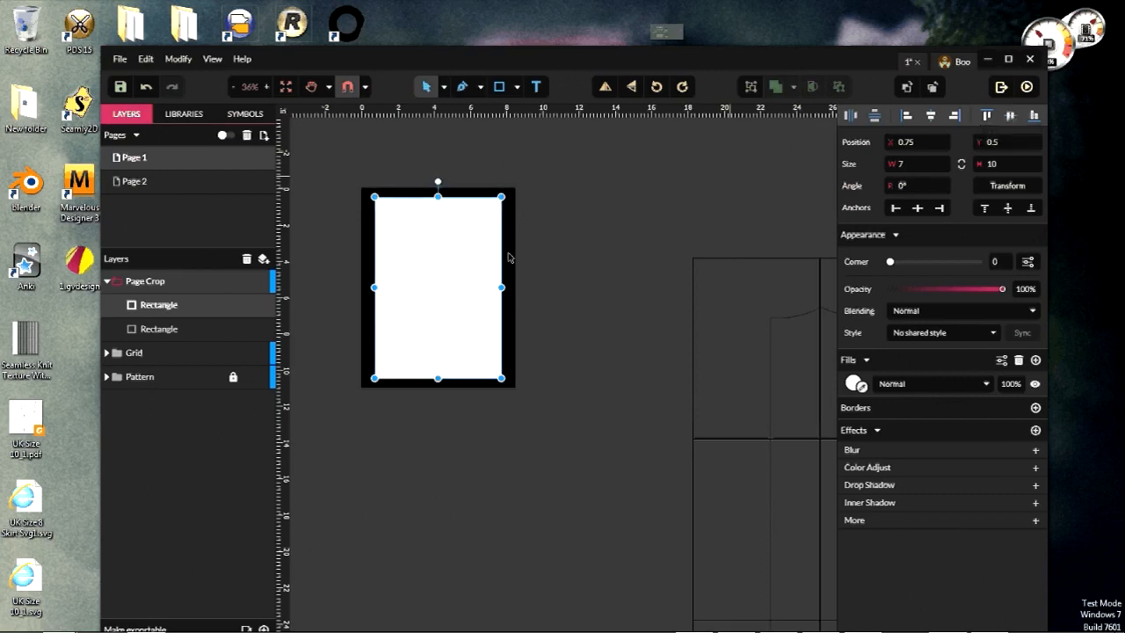
pyautogui.scroll(3, 339, 288)
pyautogui.click(349, 311)
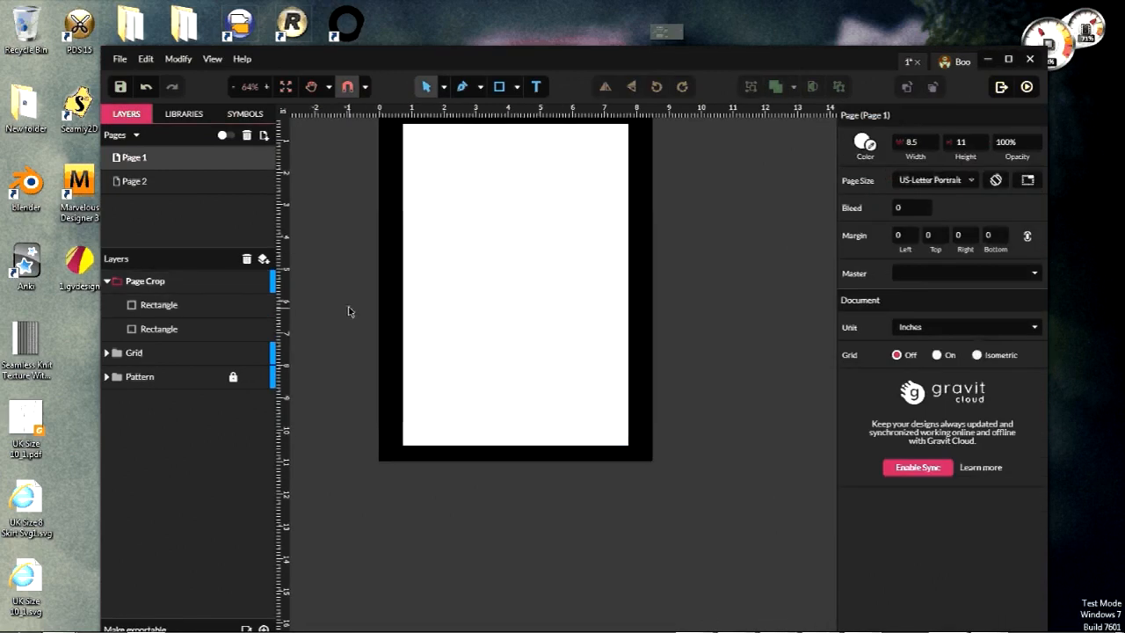
# Step: Subtract the white 7 × 10 in rectangle from the black page-size rectangle as a compound shape, then deselect it
pyautogui.scroll(2, 351, 313)
pyautogui.scroll(-2, 358, 315)
pyautogui.scroll(2, 360, 314)
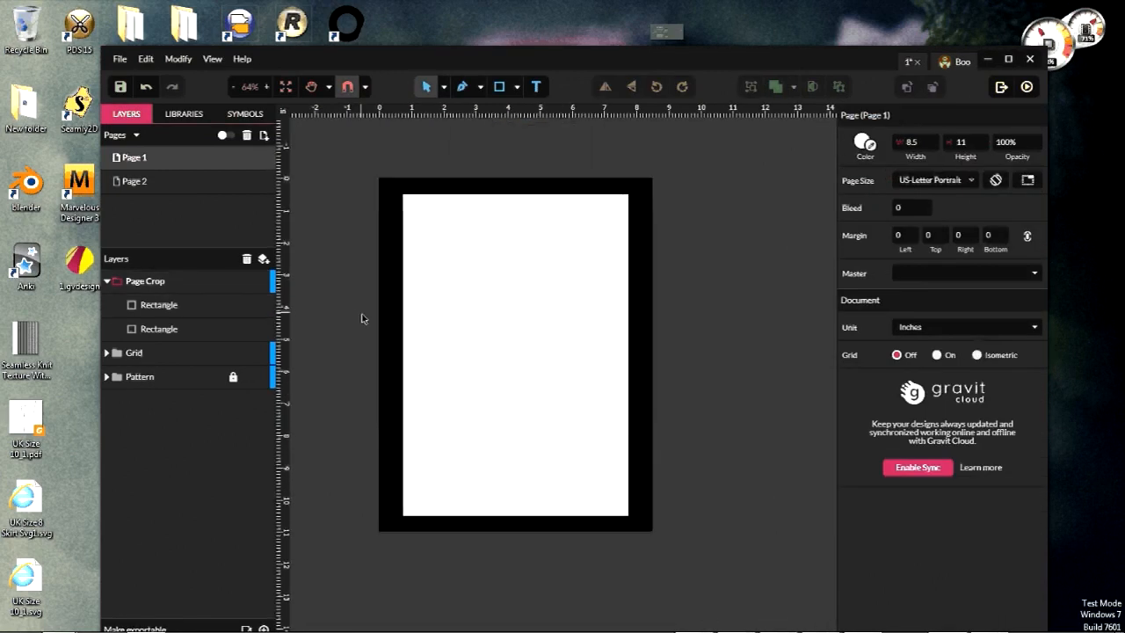
pyautogui.click(455, 364)
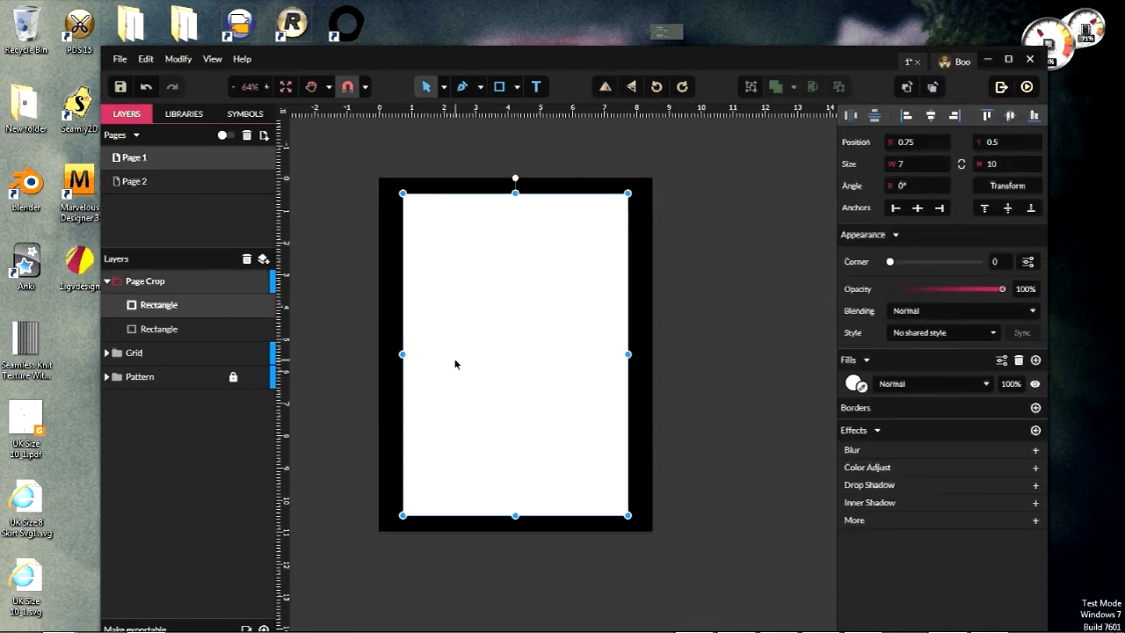
pyautogui.keyDown('shift'); pyautogui.click(395, 382); pyautogui.keyUp('shift')
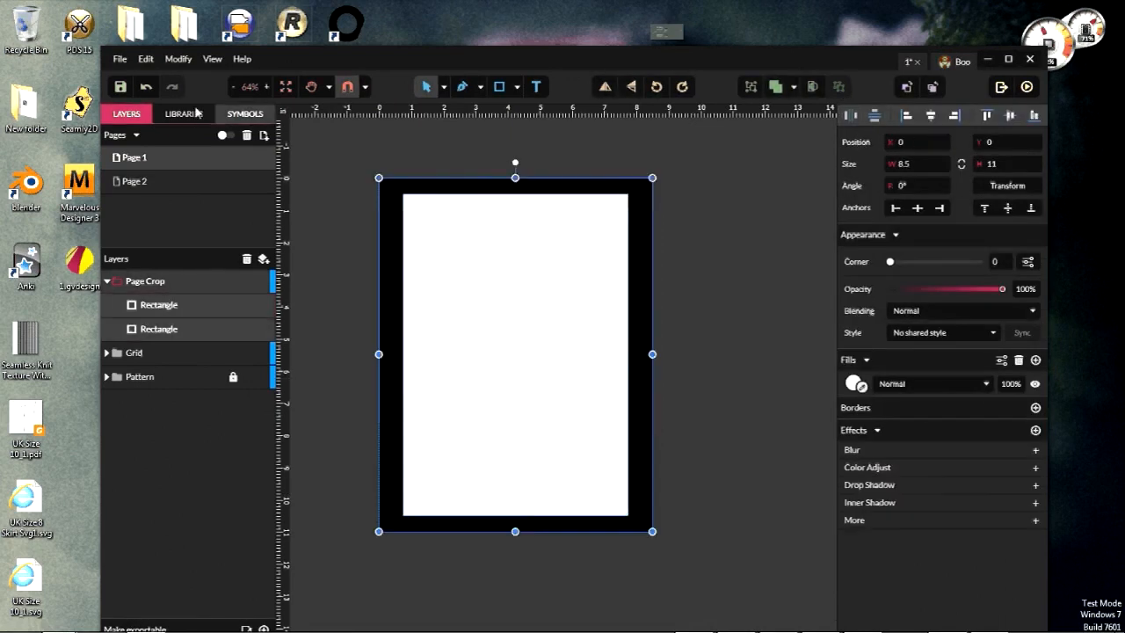
pyautogui.click(179, 58)
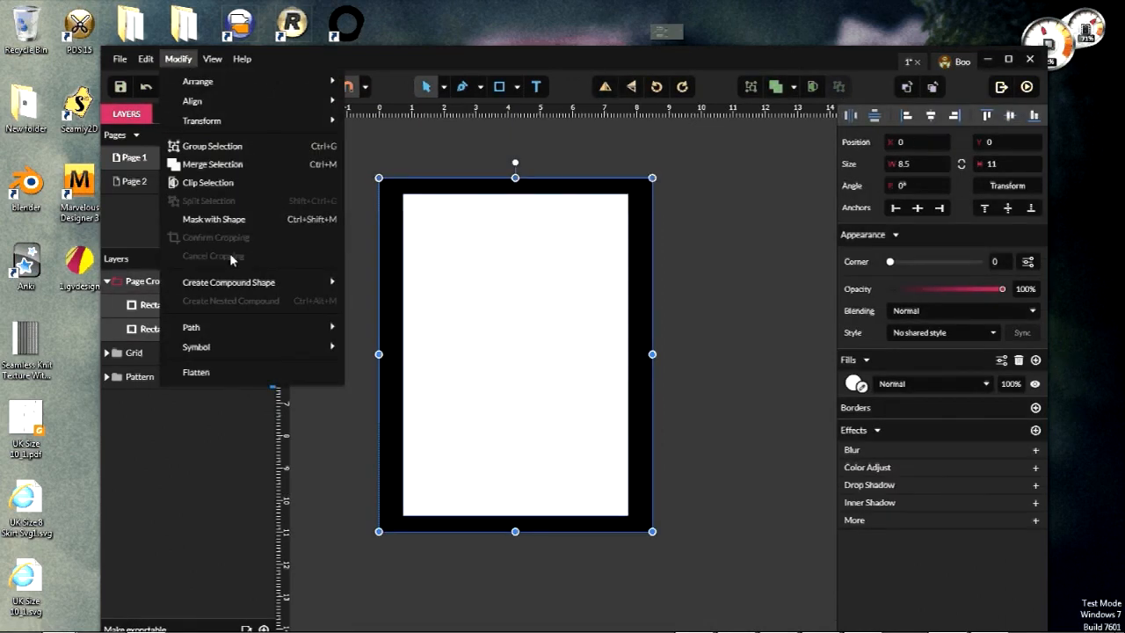
pyautogui.moveTo(230, 283)
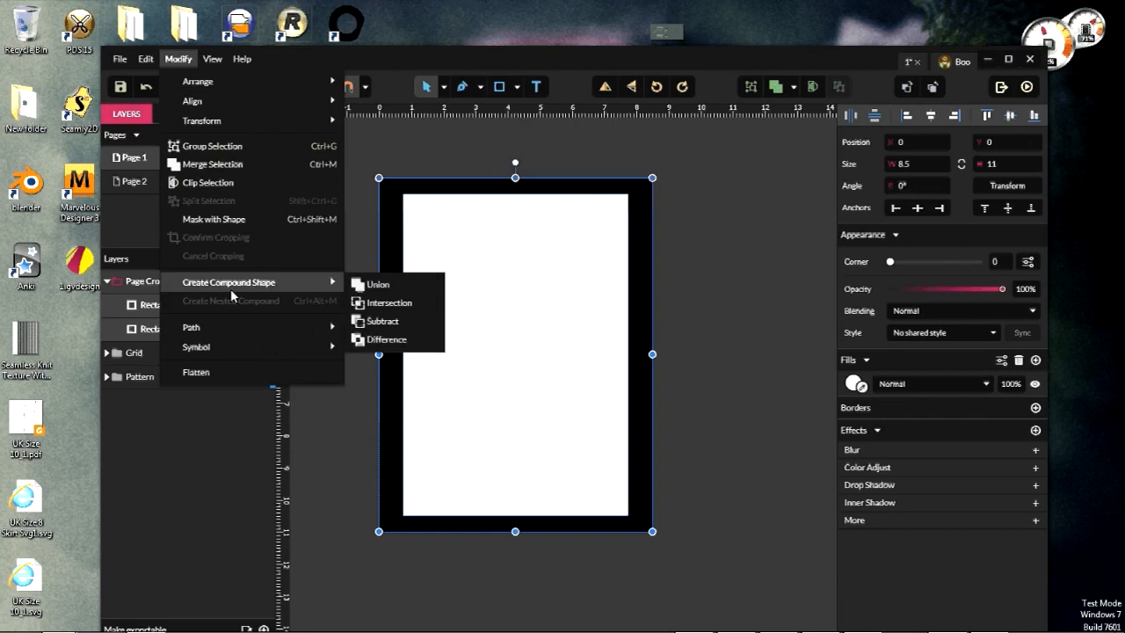
pyautogui.click(363, 322)
pyautogui.click(349, 328)
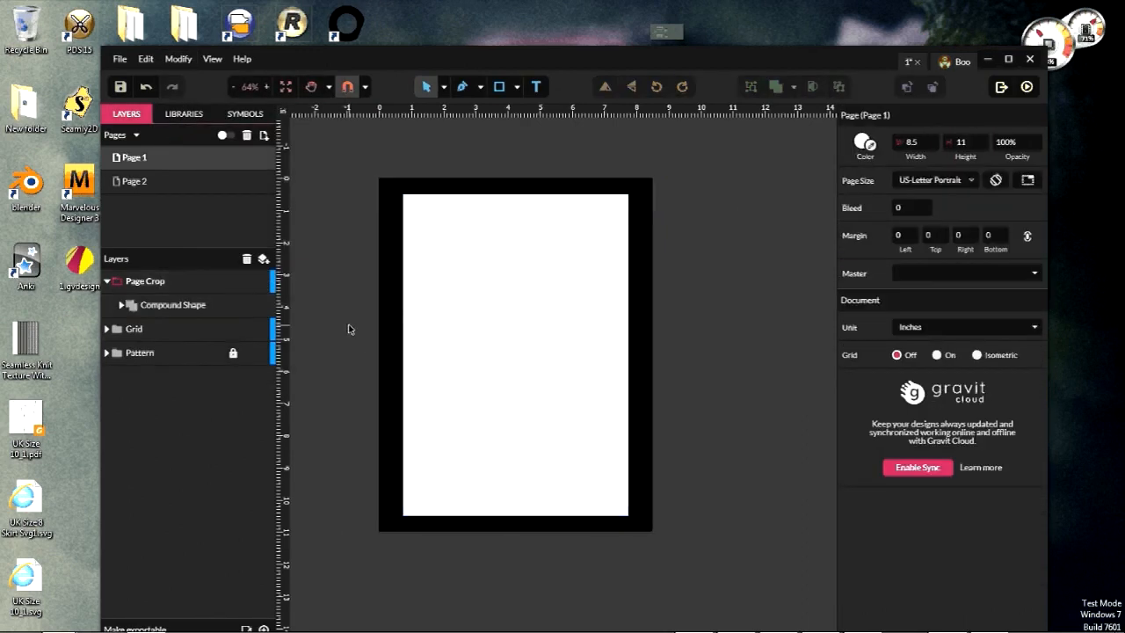
# Step: Remove the fill from the inner 7 × 10 in rectangle inside the compound shape and deselect it
pyautogui.click(409, 329)
pyautogui.doubleClick(535, 388)
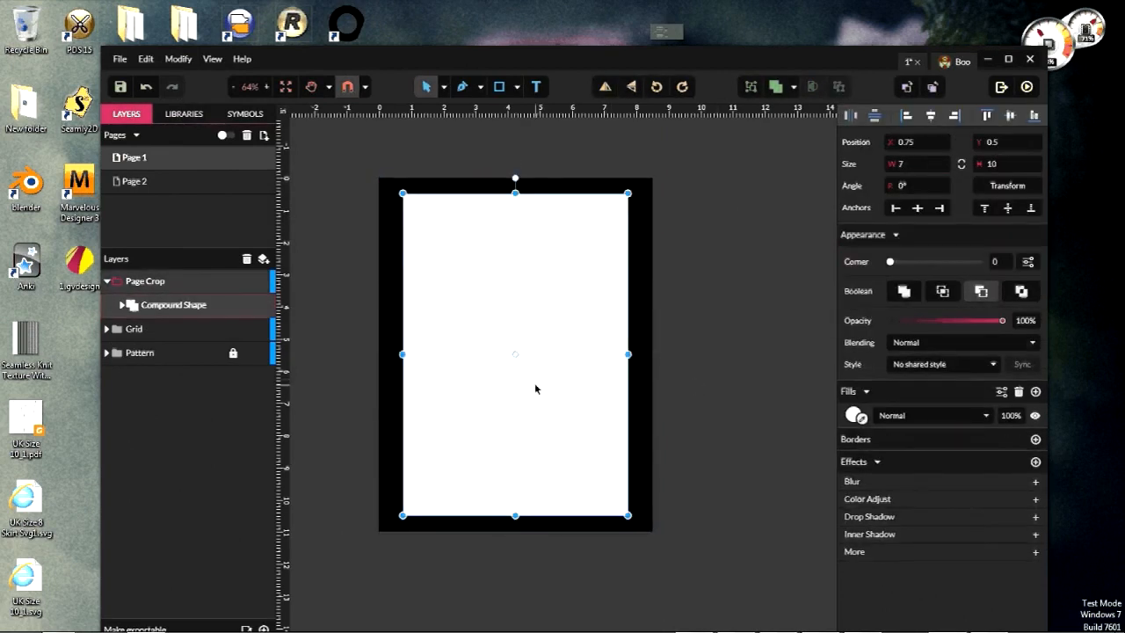
pyautogui.click(933, 417)
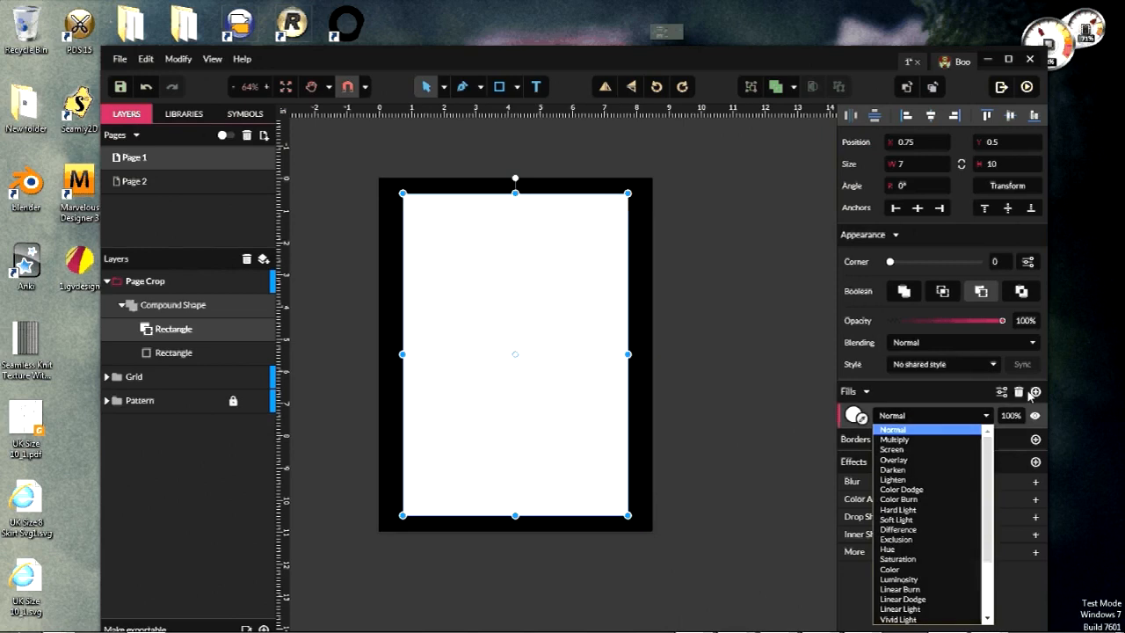
pyautogui.click(1019, 392)
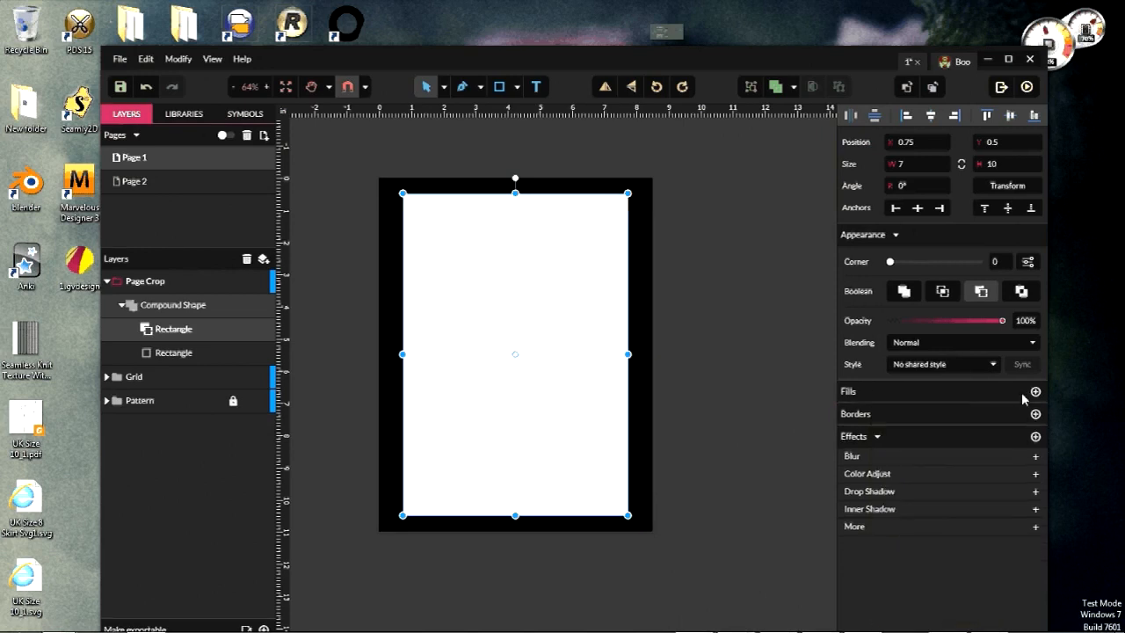
pyautogui.click(309, 390)
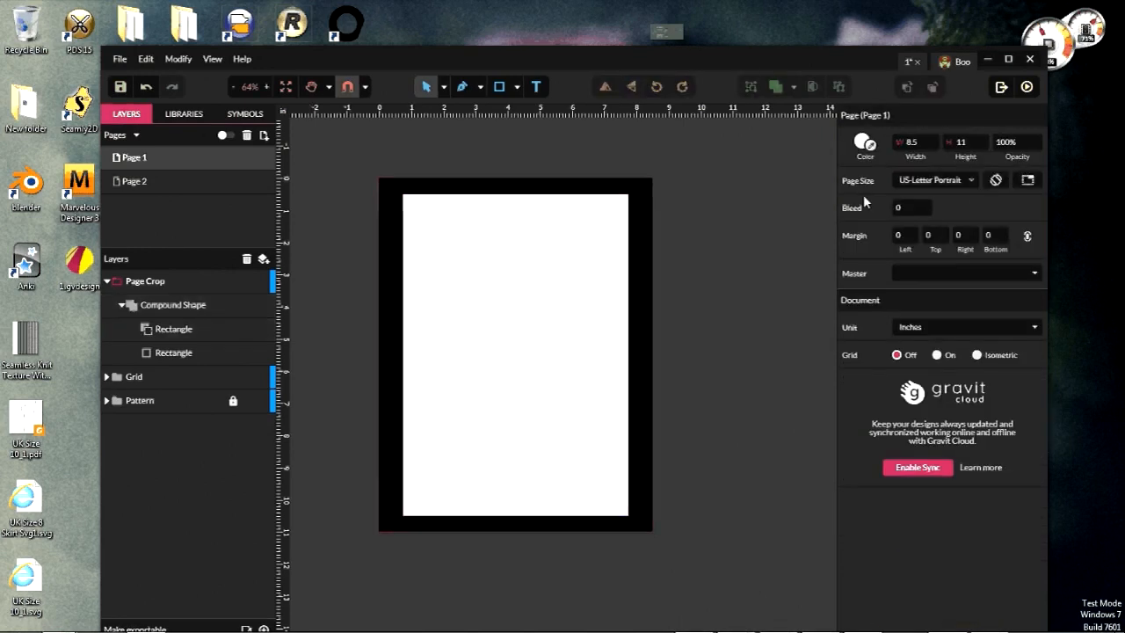
# Step: Change the background color of Page 1 to light gray
pyautogui.click(864, 142)
pyautogui.moveTo(853, 209); pyautogui.dragTo(842, 209)
pyautogui.click(679, 298)
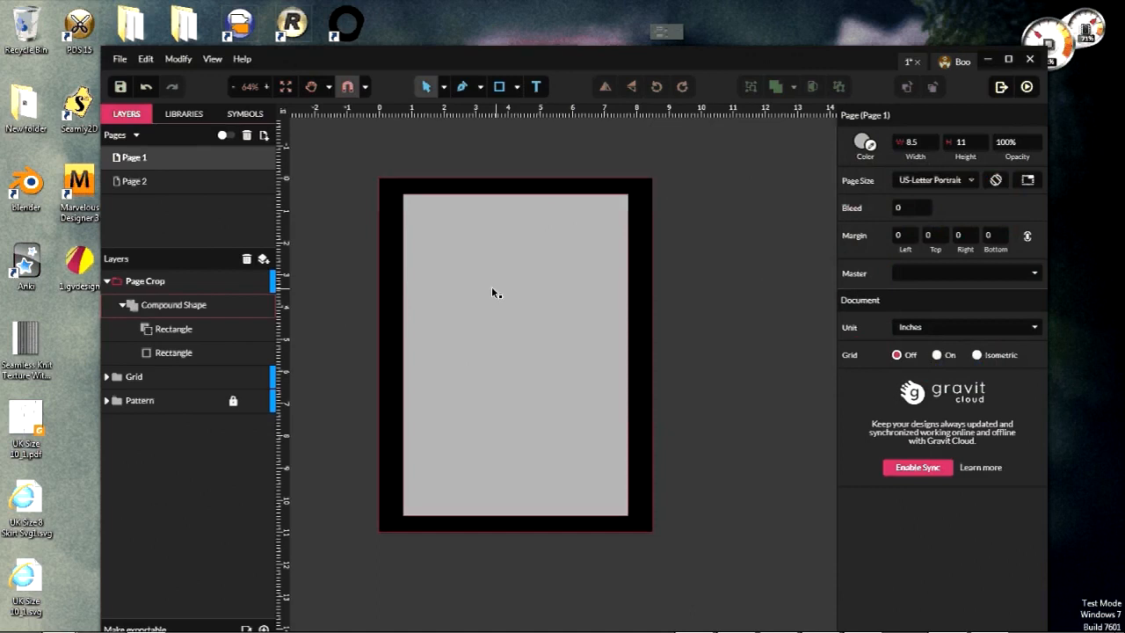
# Step: Fill the Page Crop compound shape with white #FFFFFF and deselect it
pyautogui.scroll(1, 390, 263)
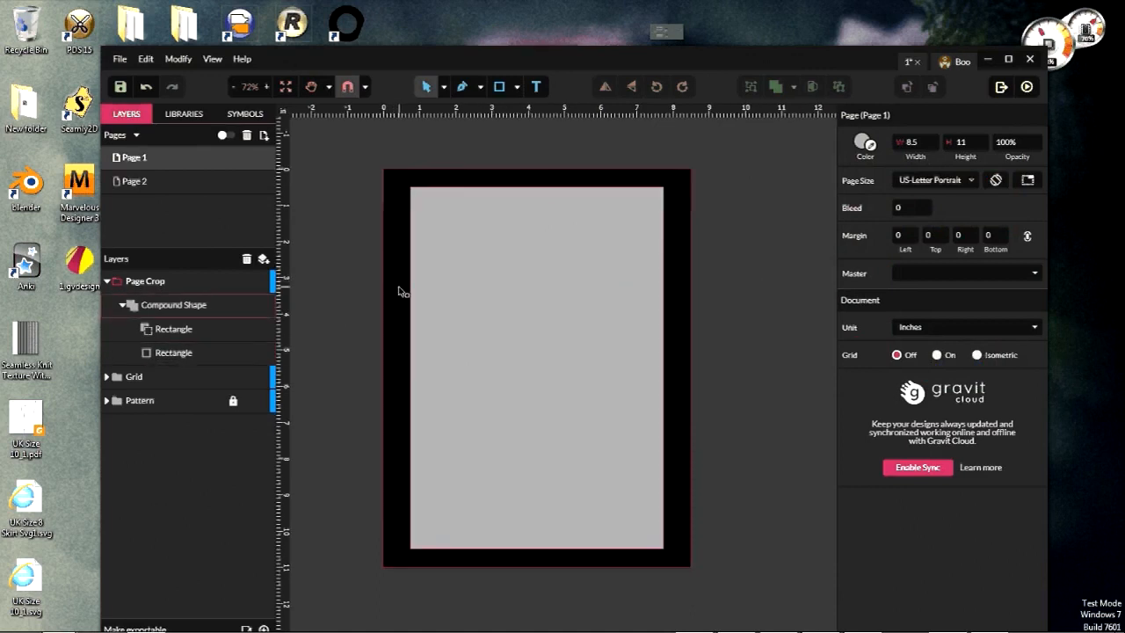
pyautogui.click(400, 292)
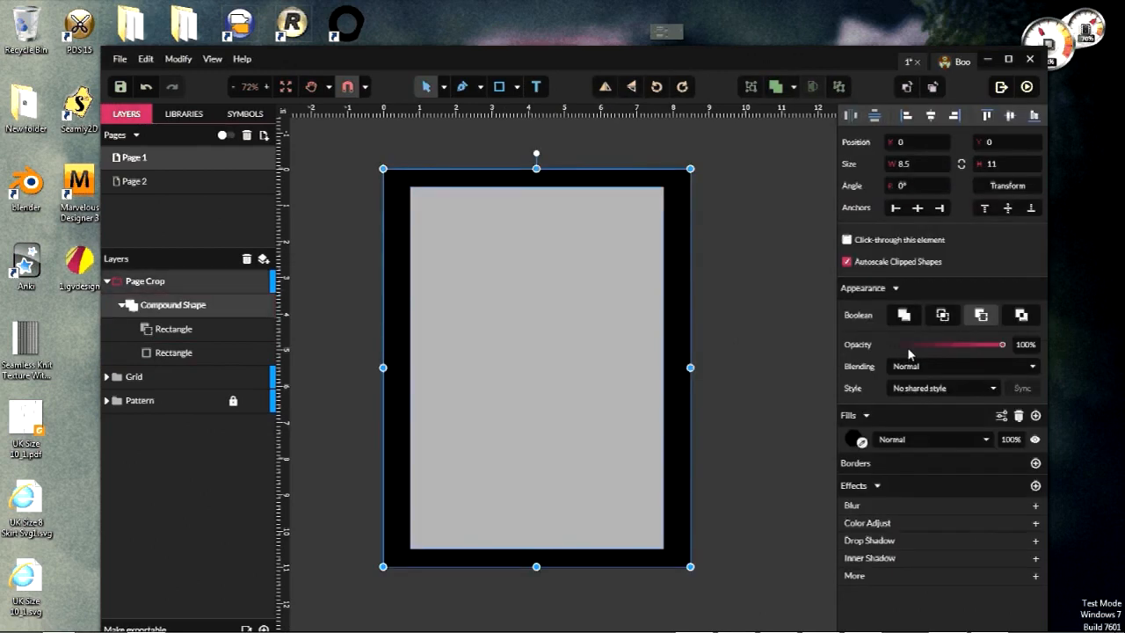
pyautogui.click(856, 436)
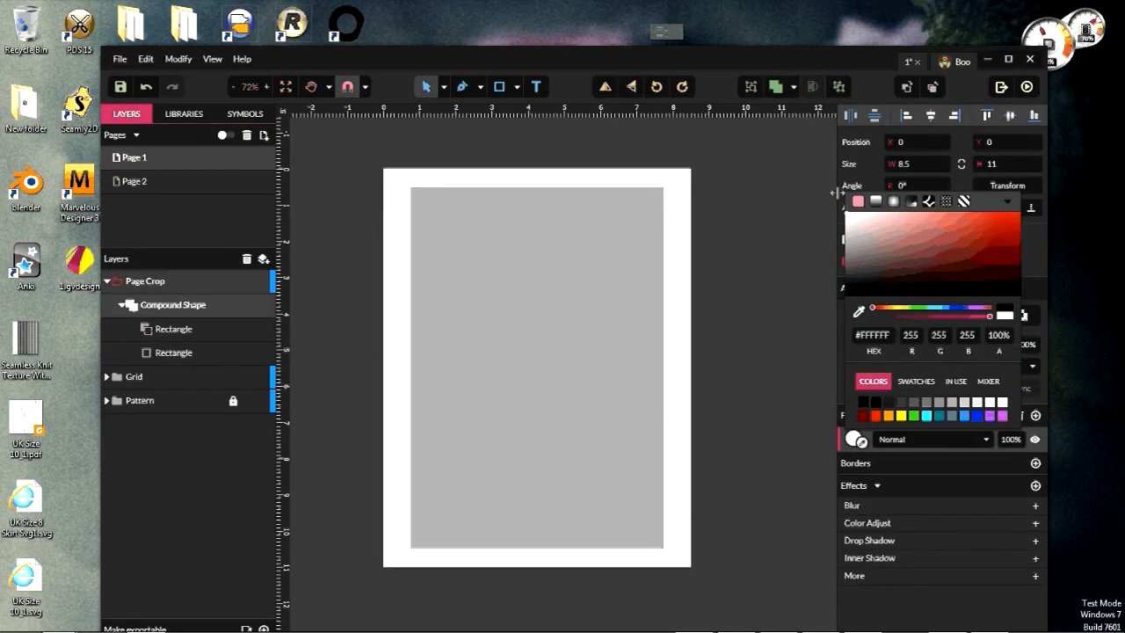
pyautogui.click(770, 266)
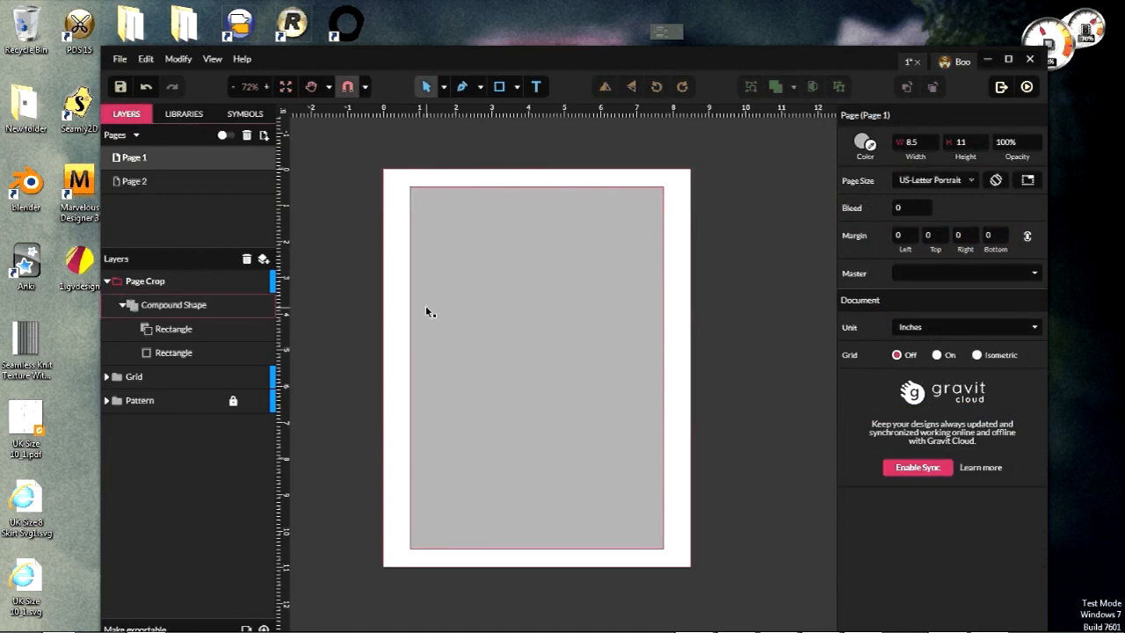
pyautogui.scroll(-3, 421, 343)
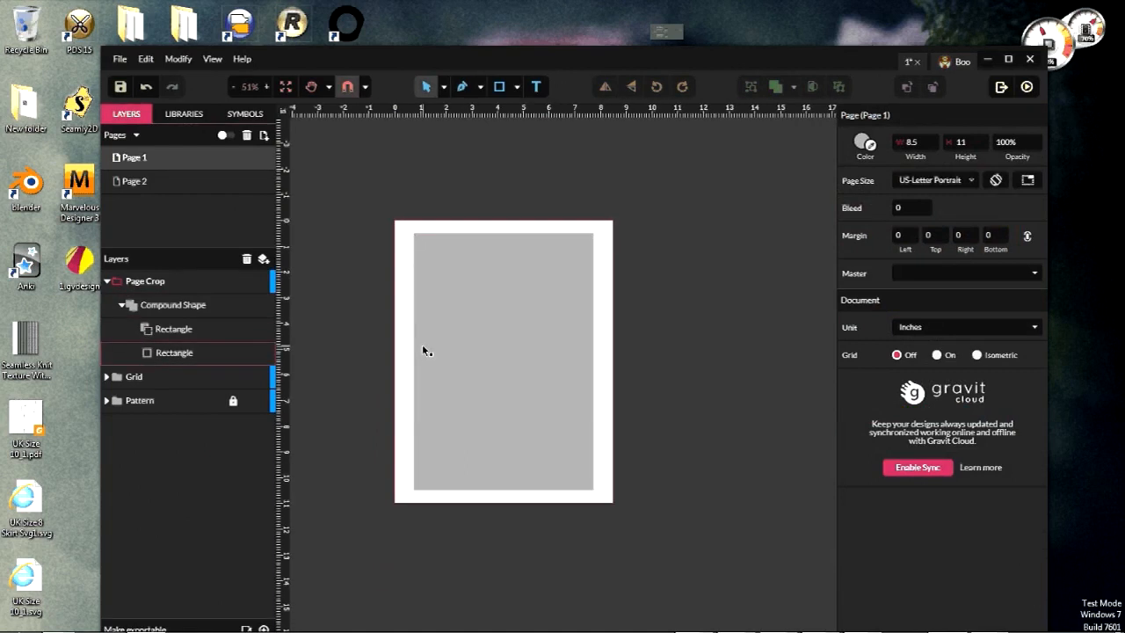
pyautogui.scroll(3, 422, 350)
pyautogui.scroll(-1, 425, 351)
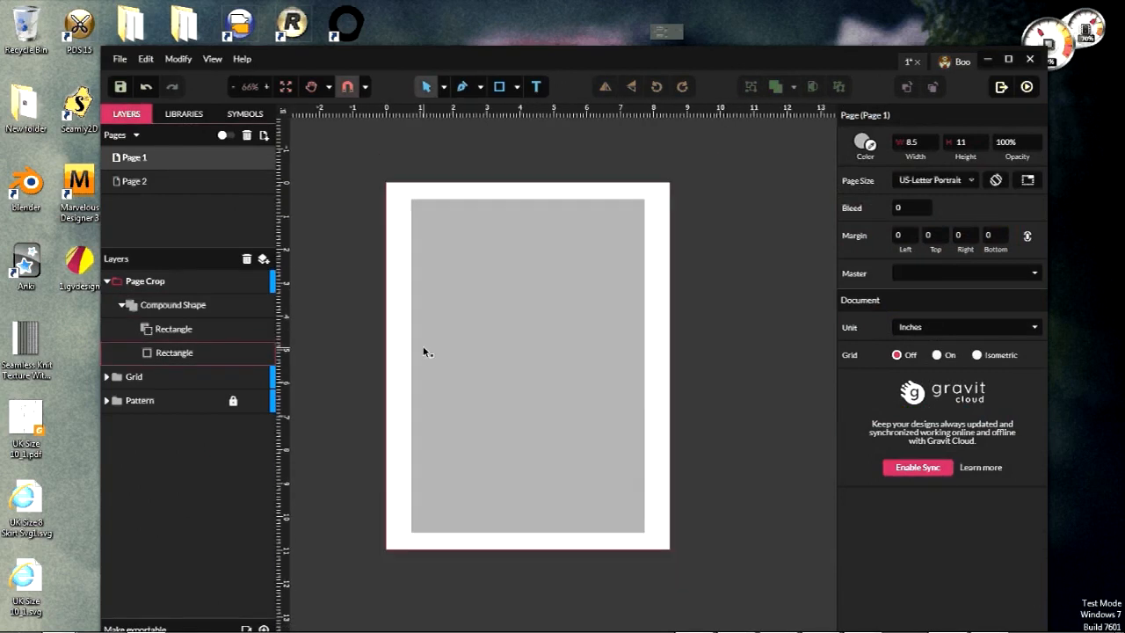
pyautogui.scroll(1, 425, 352)
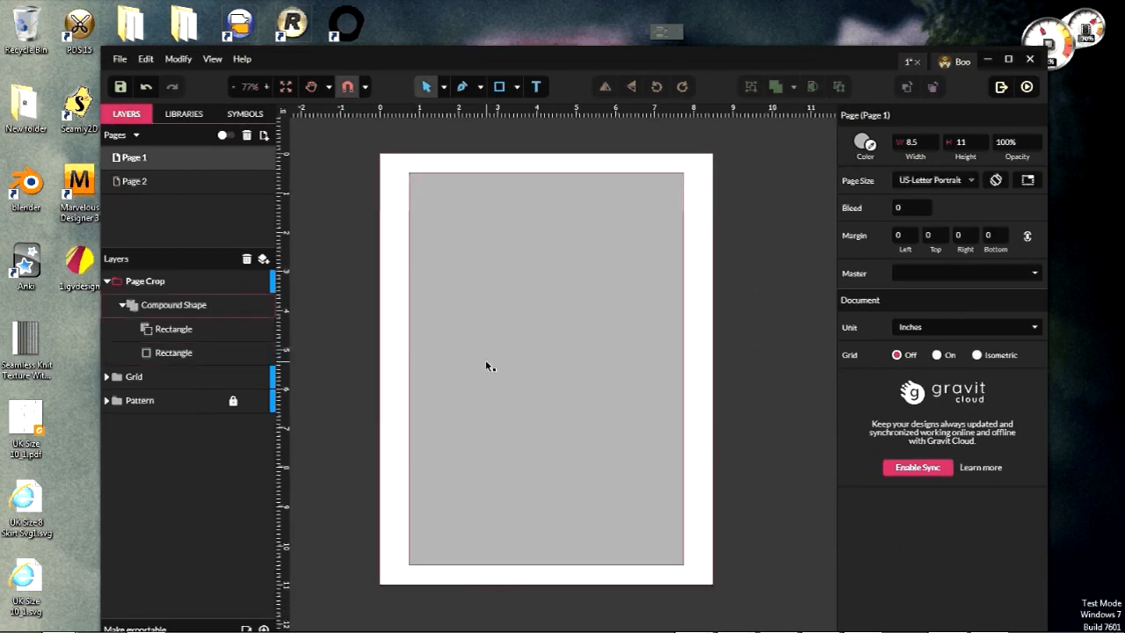
pyautogui.scroll(-1, 485, 366)
pyautogui.scroll(-1, 496, 362)
pyautogui.scroll(-2, 495, 360)
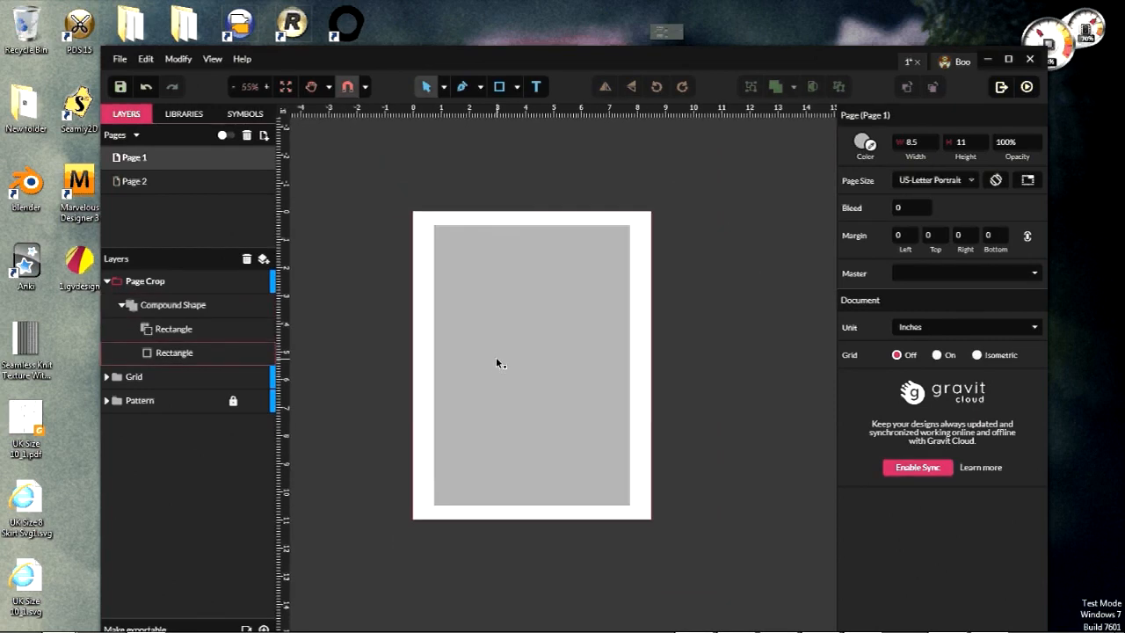
pyautogui.scroll(-2, 501, 348)
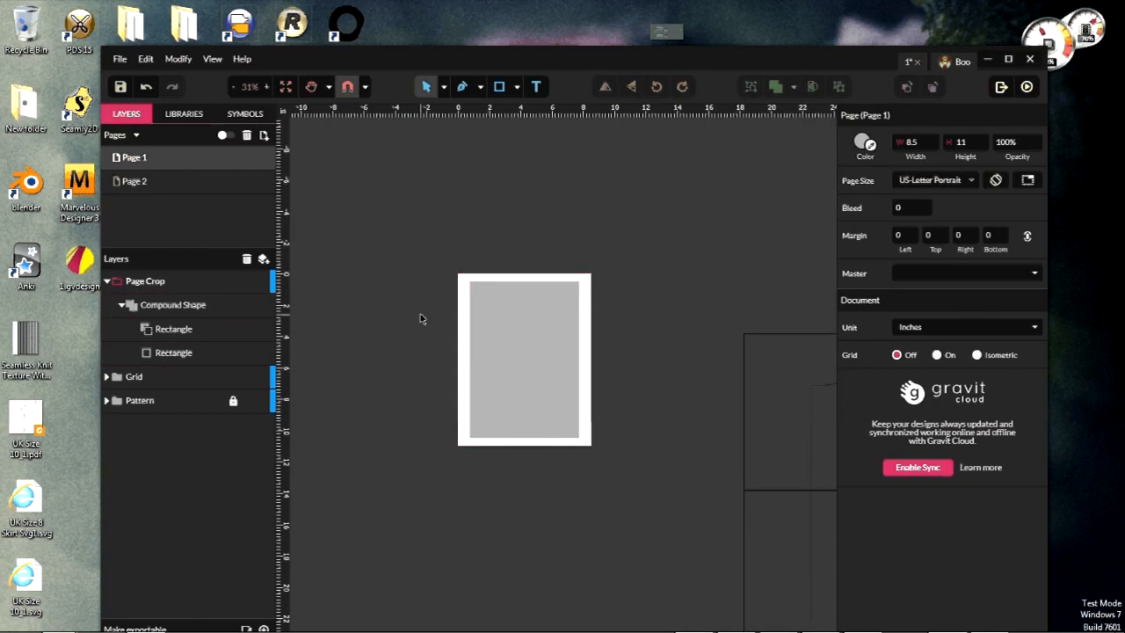
pyautogui.scroll(2, 402, 334)
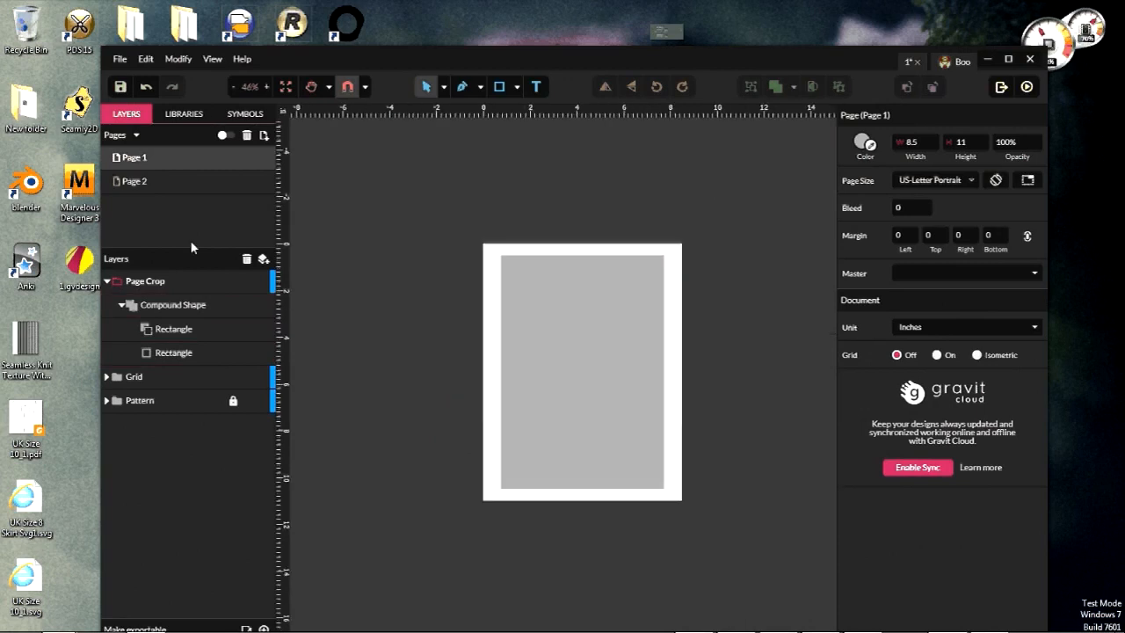
# Step: Copy the Diamond Guides layer from Page 2 and paste it into Page 1
pyautogui.click(164, 187)
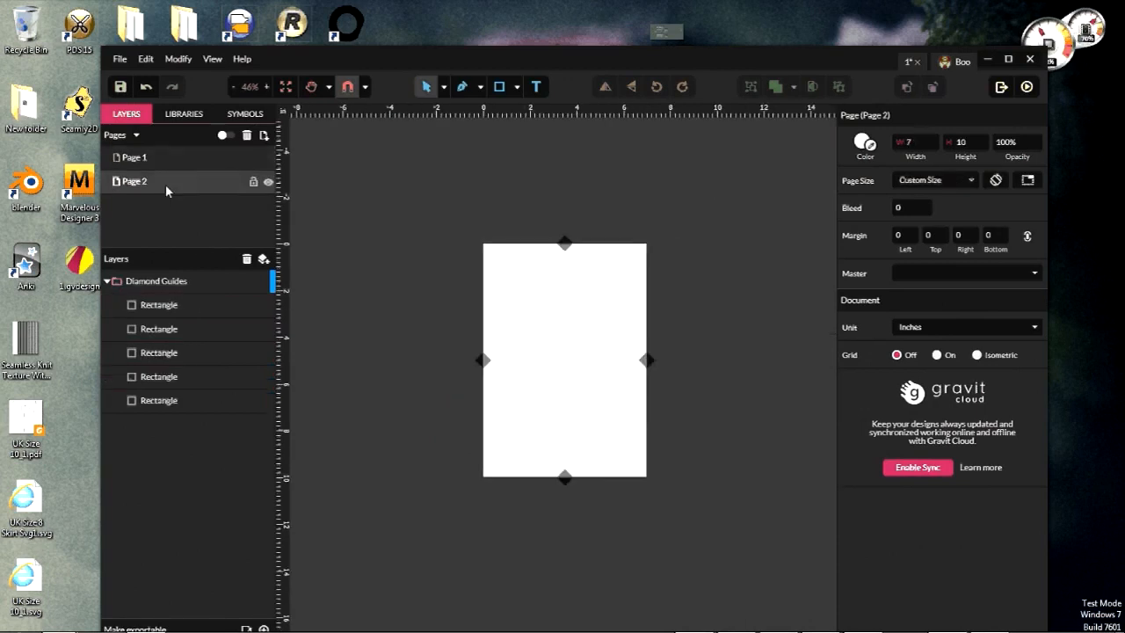
pyautogui.click(110, 281)
pyautogui.click(110, 281)
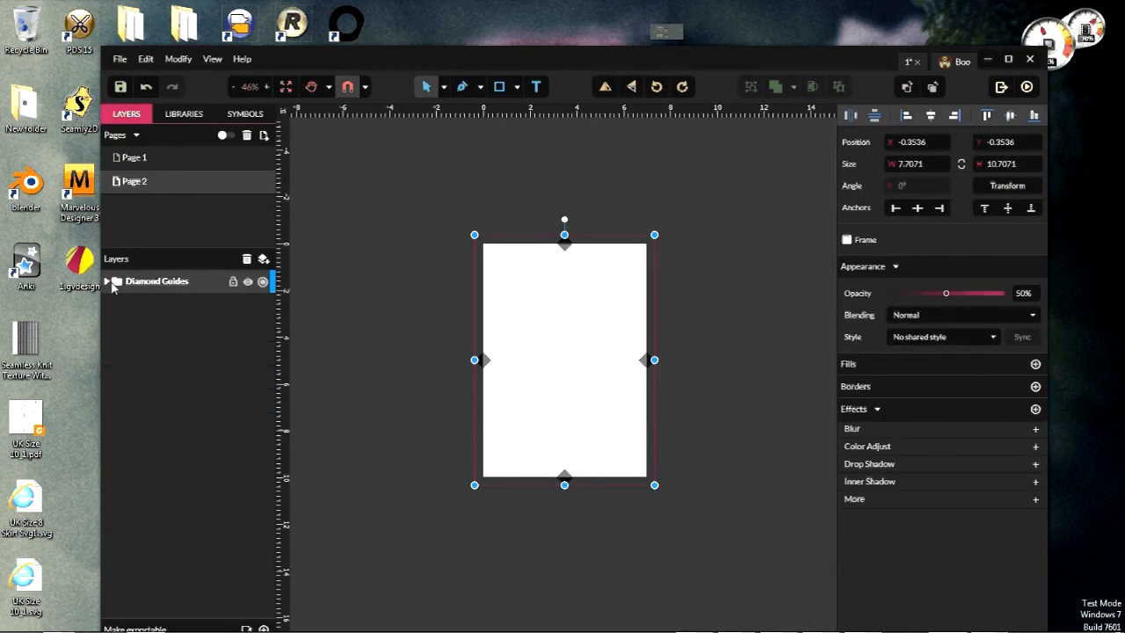
pyautogui.click(114, 284)
pyautogui.click(159, 286)
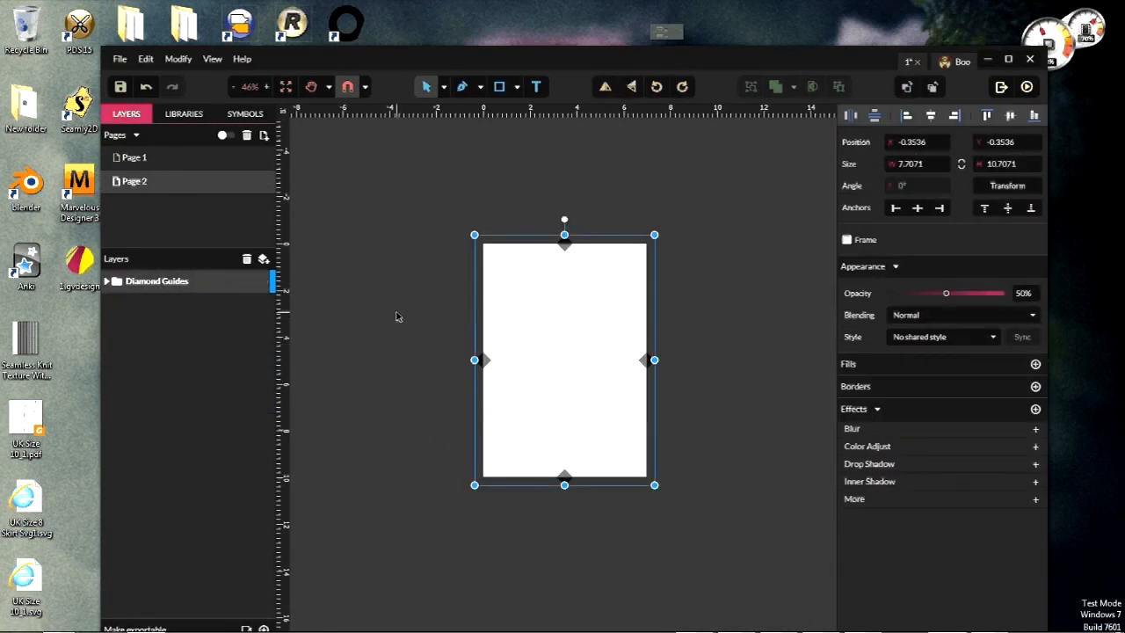
pyautogui.click(161, 162)
pyautogui.hotkey('ctrl', 'v')
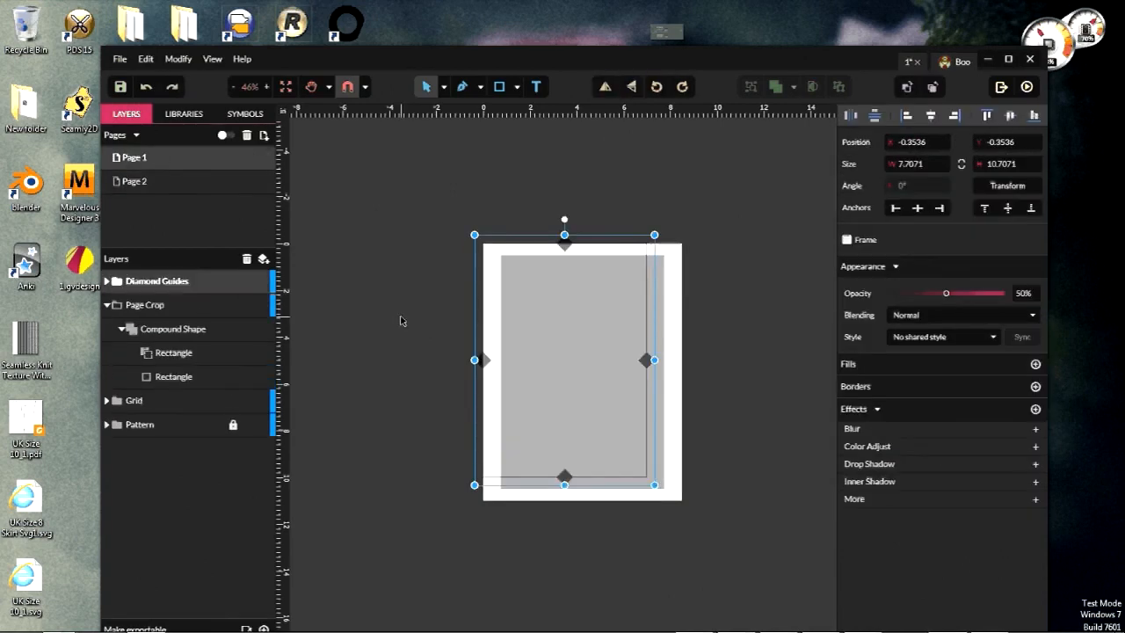
# Step: Center the Diamond Guides layer horizontally and vertically on Page 1, then deselect it
pyautogui.click(932, 116)
pyautogui.click(1010, 116)
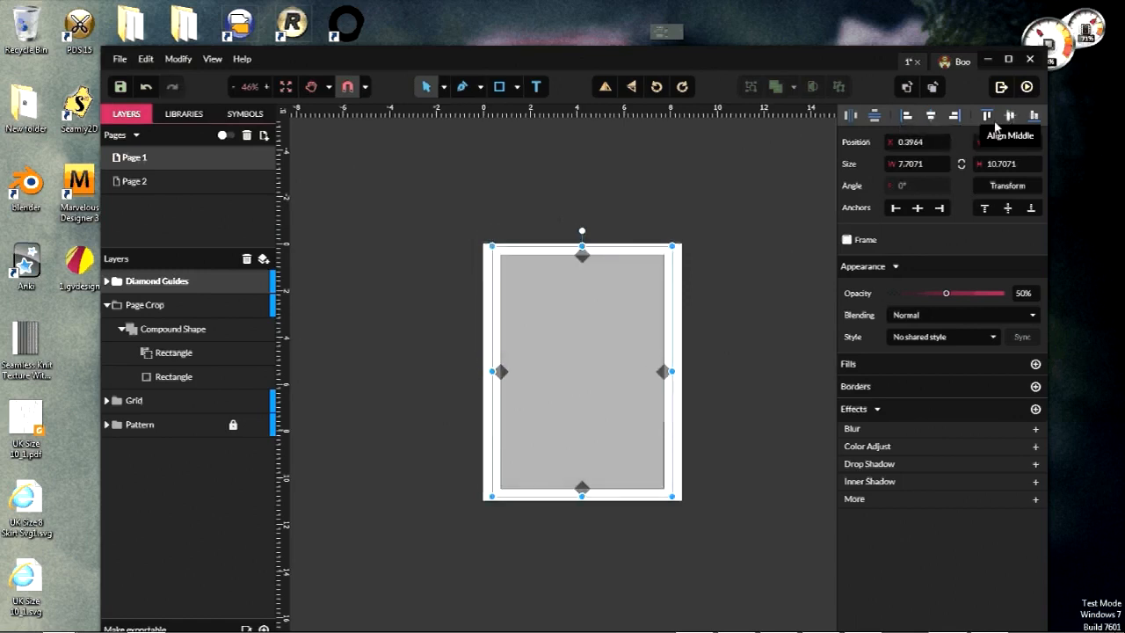
pyautogui.click(678, 185)
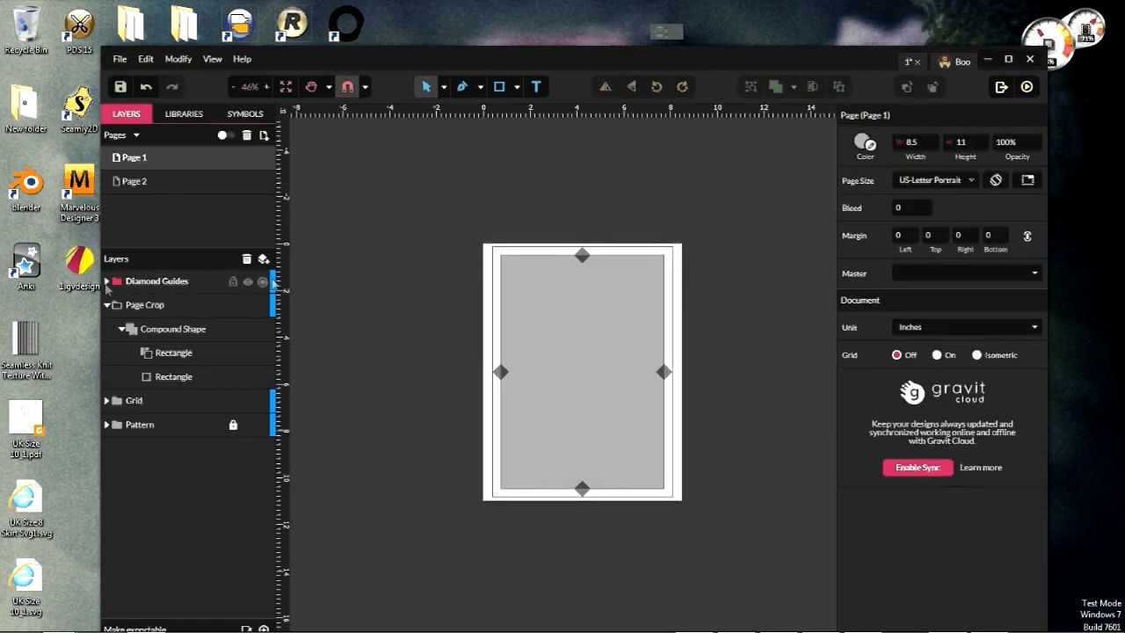
# Step: Delete the 7 × 10 in outline rectangle from the Diamond Guides layer on Page 1, keeping the four diamonds
pyautogui.click(107, 280)
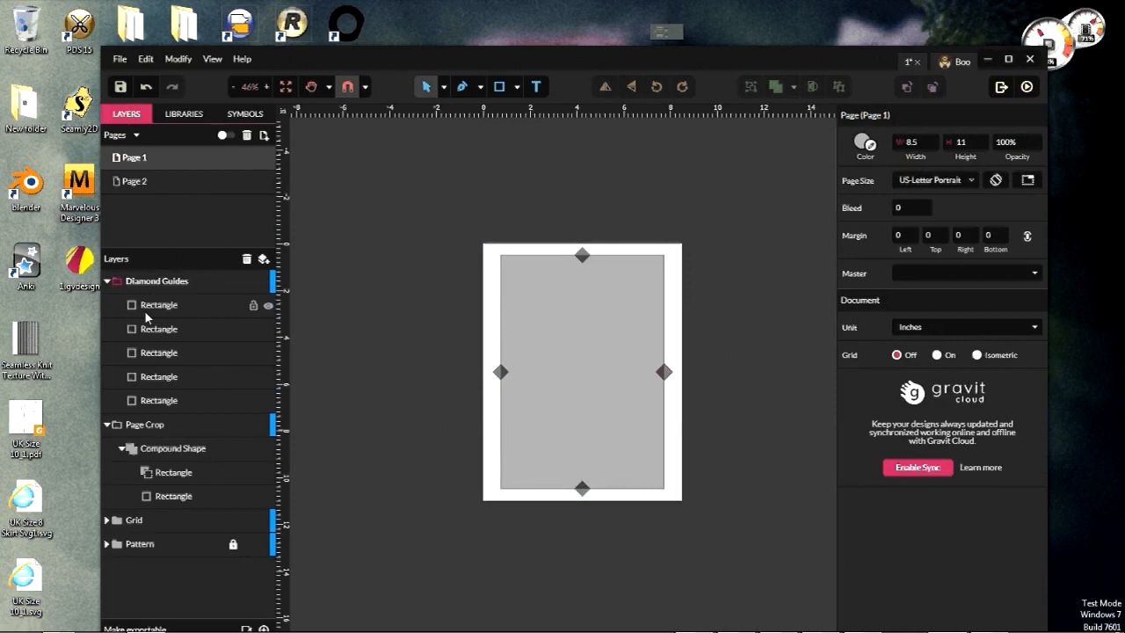
pyautogui.click(158, 400)
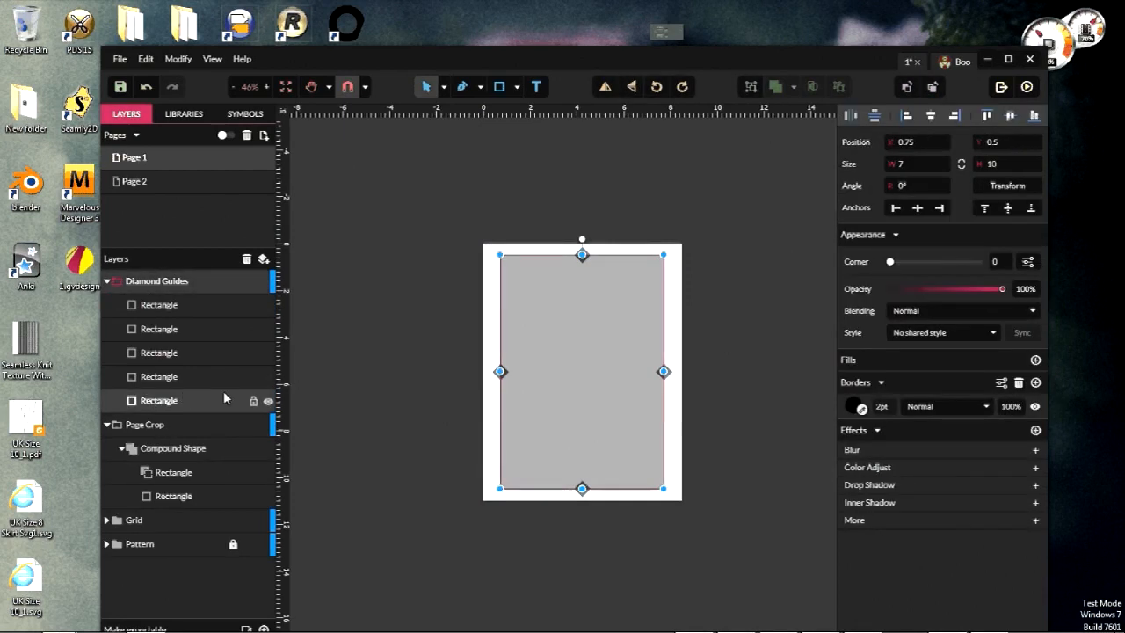
pyautogui.press('Delete')
# Step: Examine how the diamond guides line up with the edges of the page crop window
pyautogui.scroll(4, 515, 373)
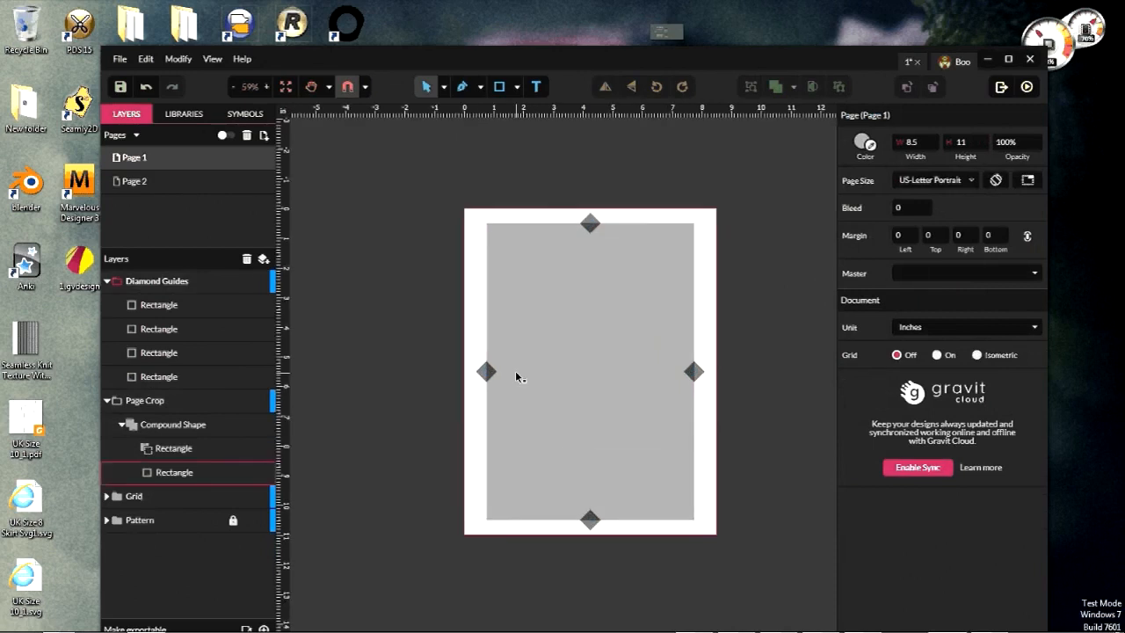
pyautogui.scroll(5, 468, 370)
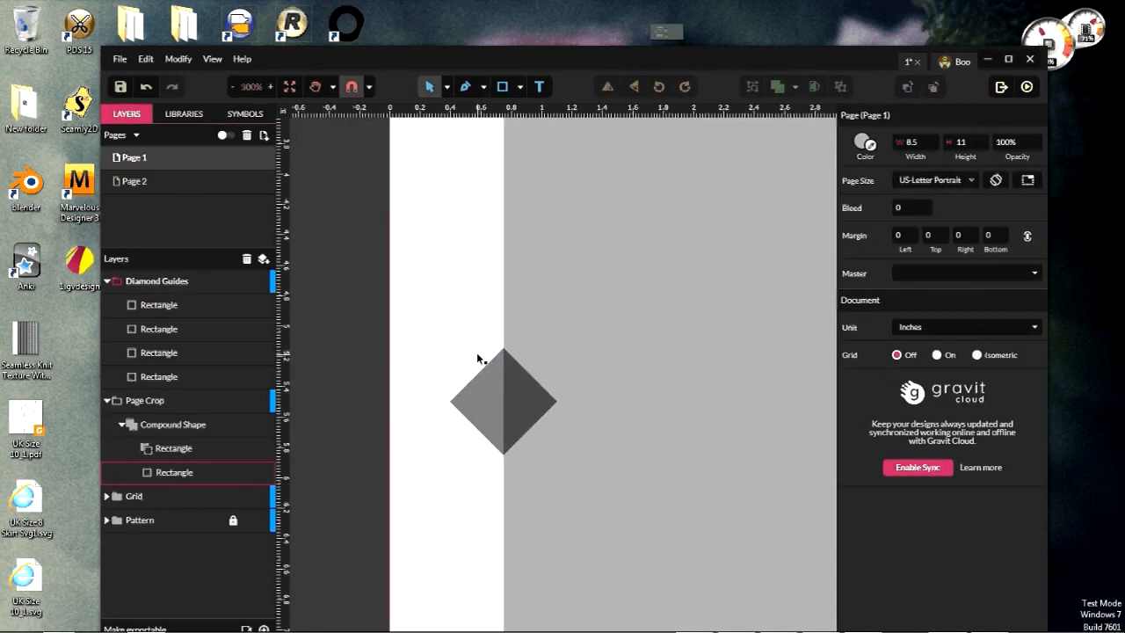
pyautogui.scroll(-5, 481, 351)
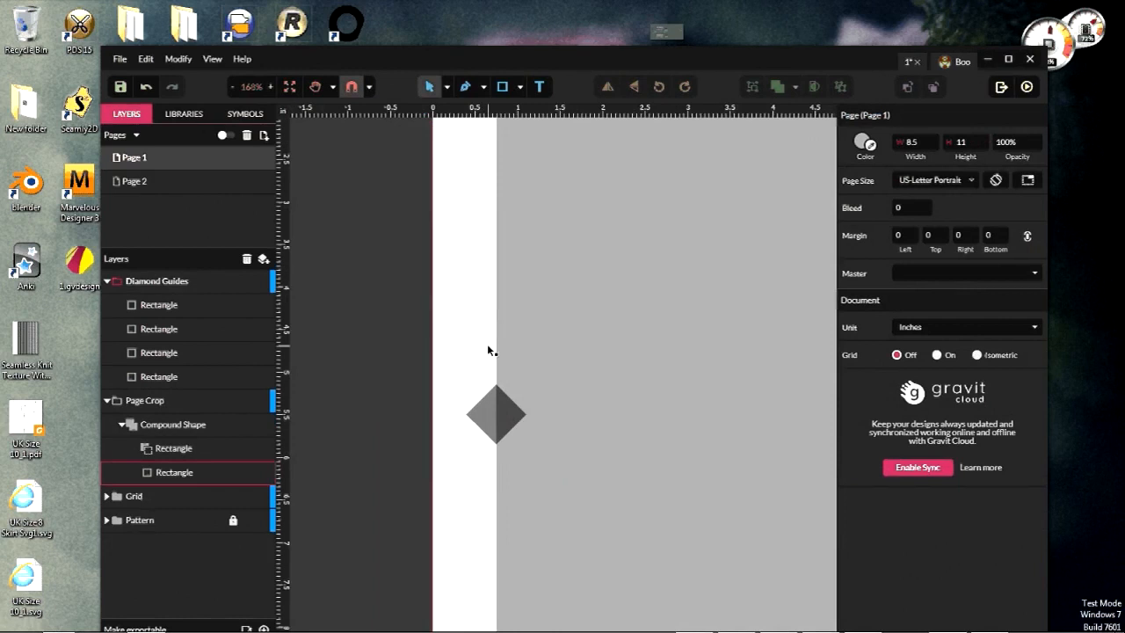
pyautogui.scroll(-3, 487, 346)
pyautogui.click(487, 346)
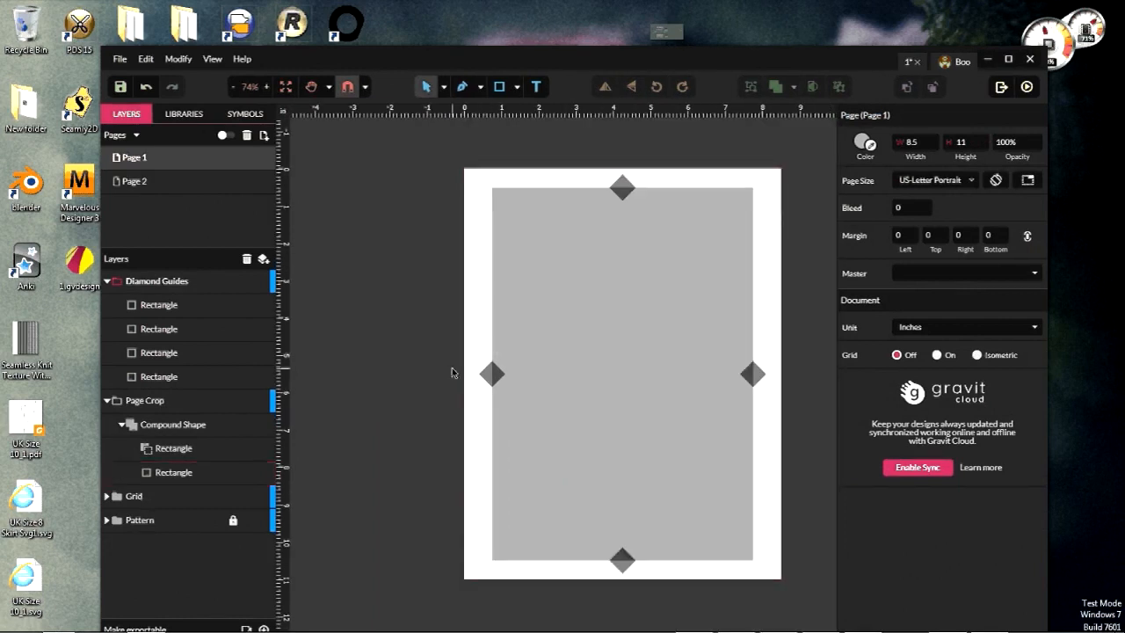
pyautogui.click(497, 299)
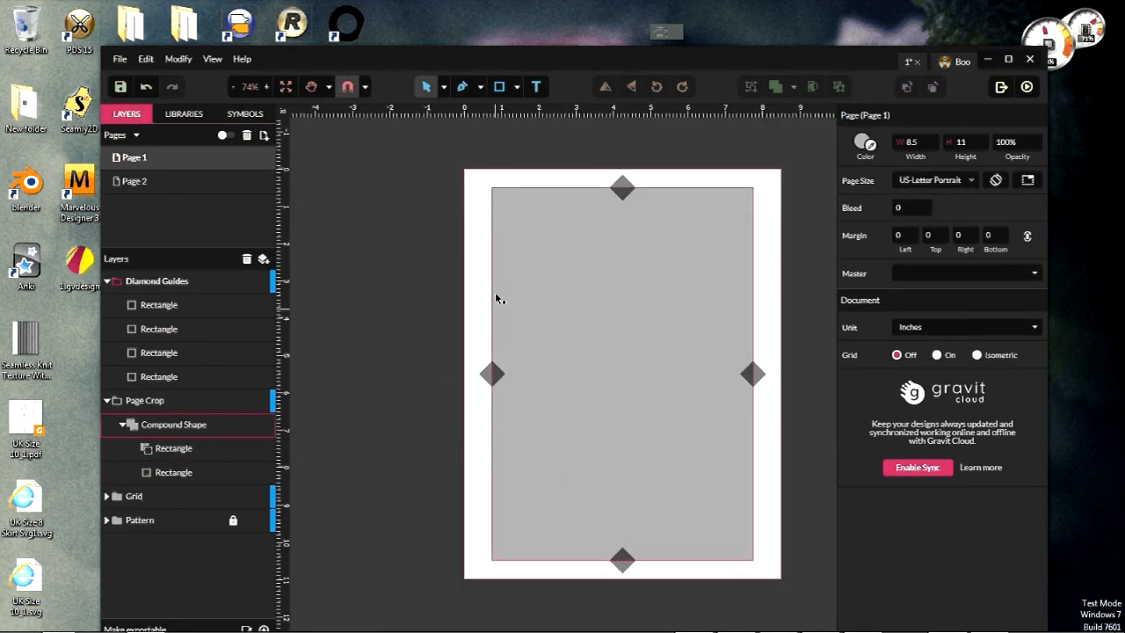
pyautogui.click(466, 396)
pyautogui.scroll(-1, 465, 396)
pyautogui.scroll(-1, 466, 398)
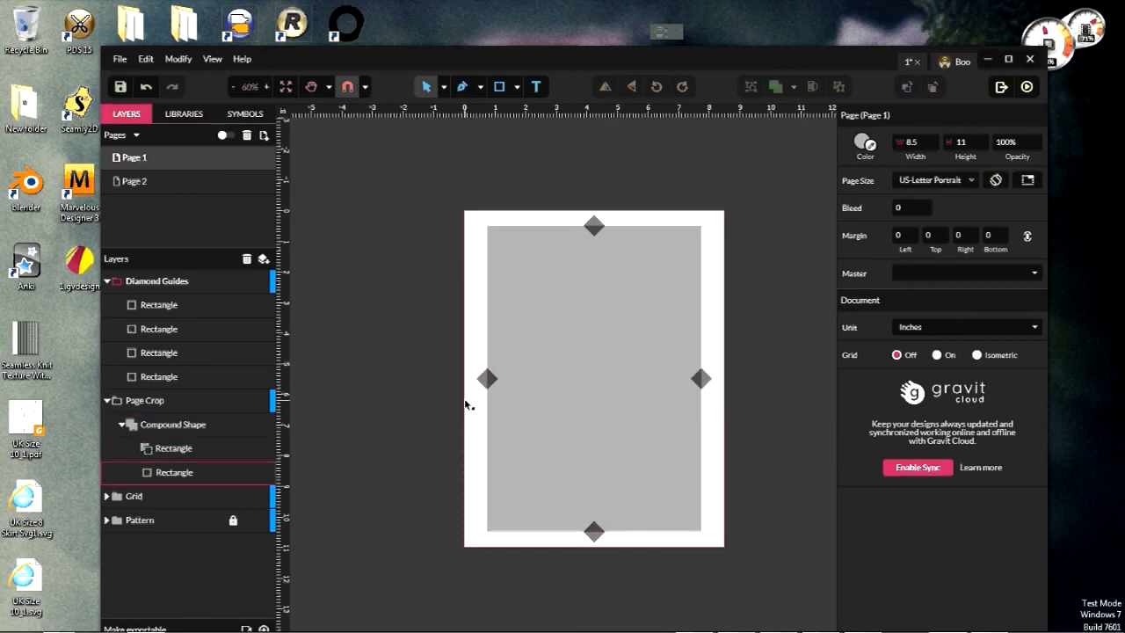
# Step: Save the document and collapse the Diamond Guides and Page Crop layers
pyautogui.scroll(-1, 467, 403)
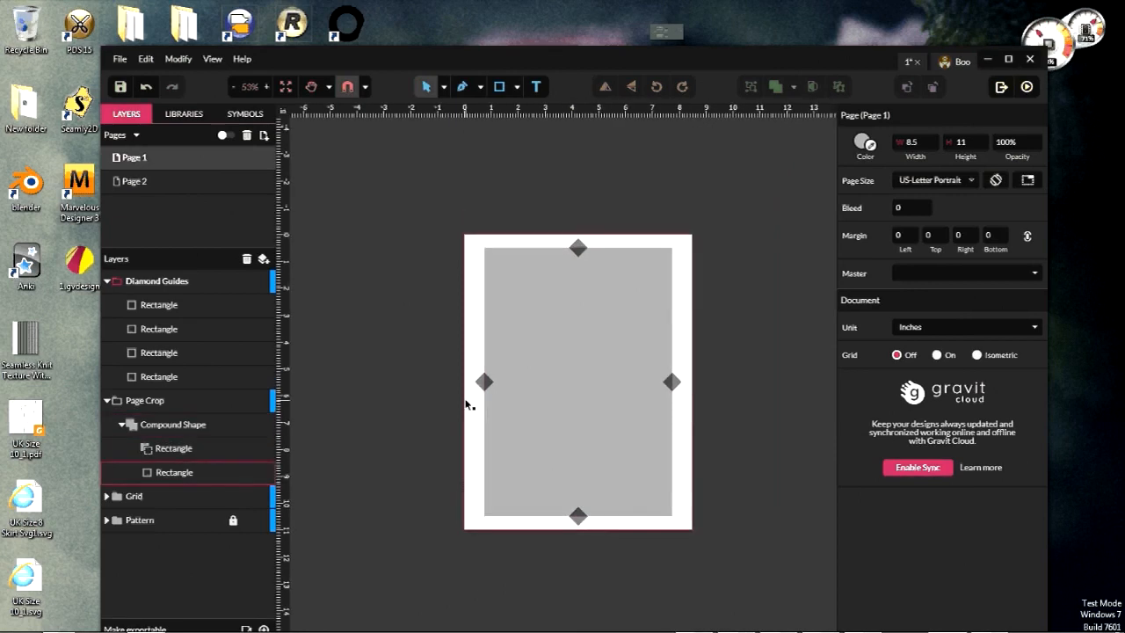
pyautogui.scroll(1, 466, 406)
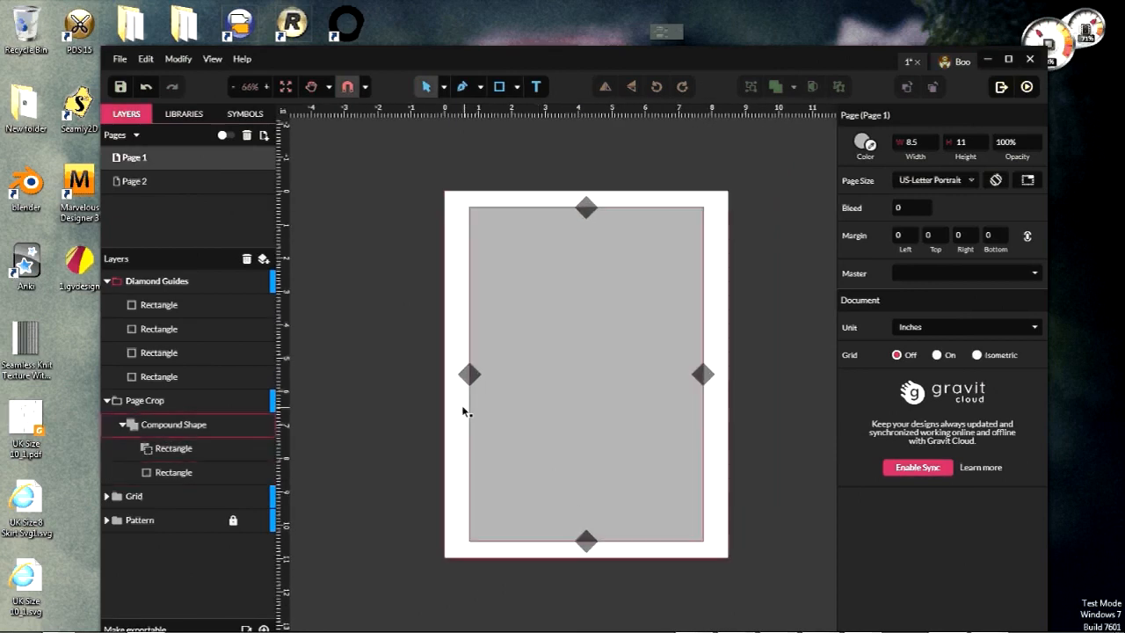
pyautogui.scroll(-1, 424, 435)
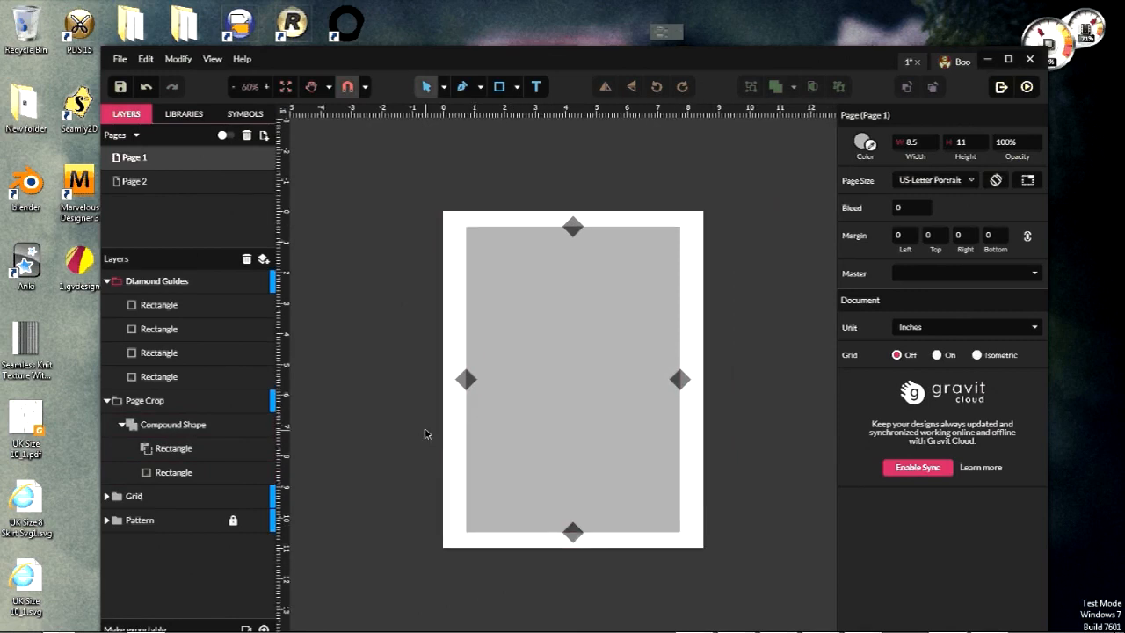
pyautogui.hotkey('ctrl', 's')
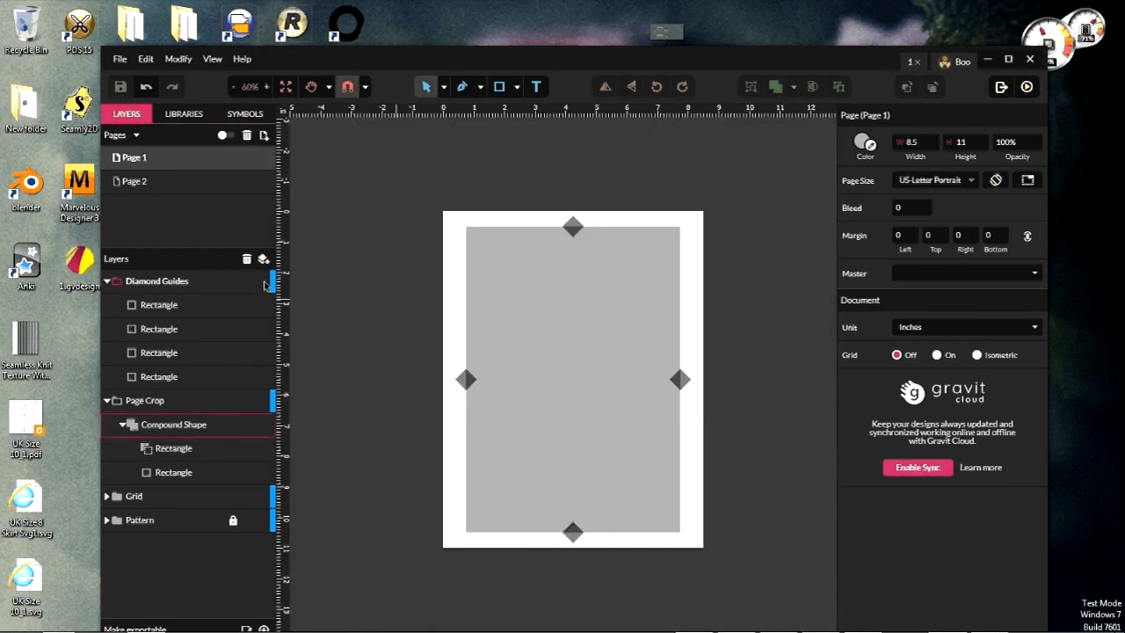
pyautogui.click(106, 280)
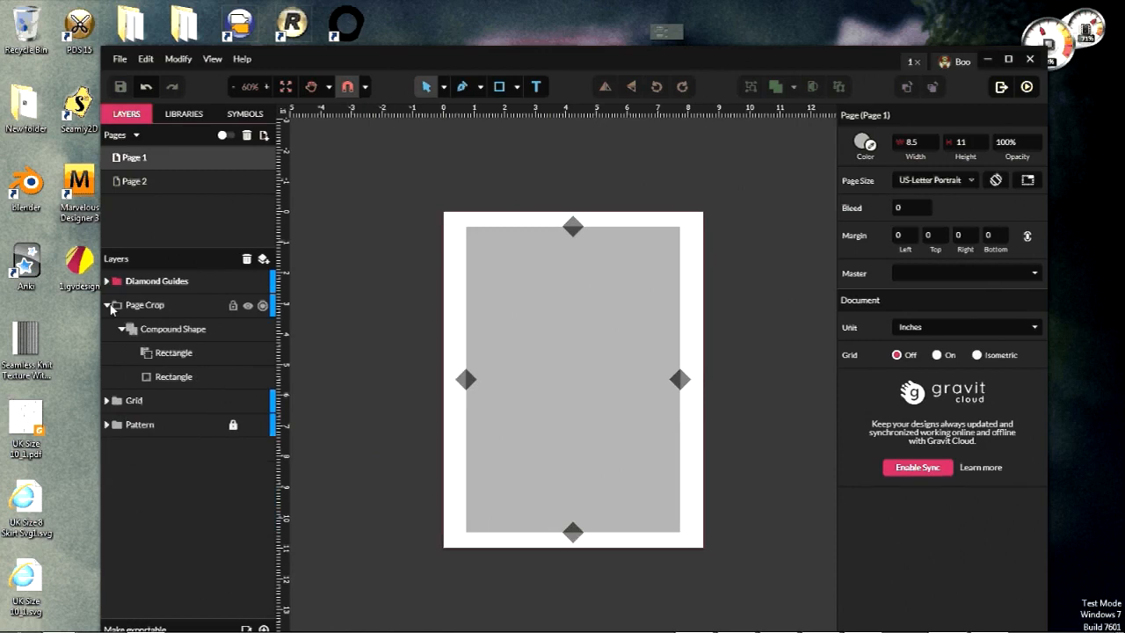
pyautogui.click(106, 304)
# Step: Try white as Page 1's background color, then set it to a light grey so the crop window stands out from the white frame
pyautogui.scroll(-1, 365, 393)
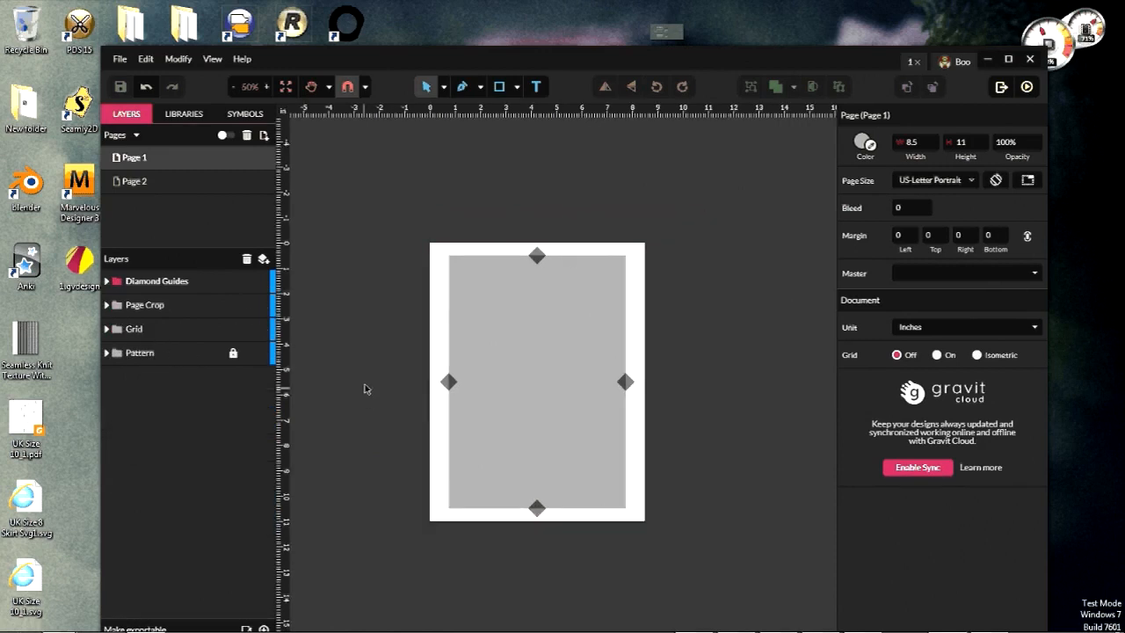
pyautogui.scroll(-2, 367, 387)
pyautogui.scroll(-1, 374, 383)
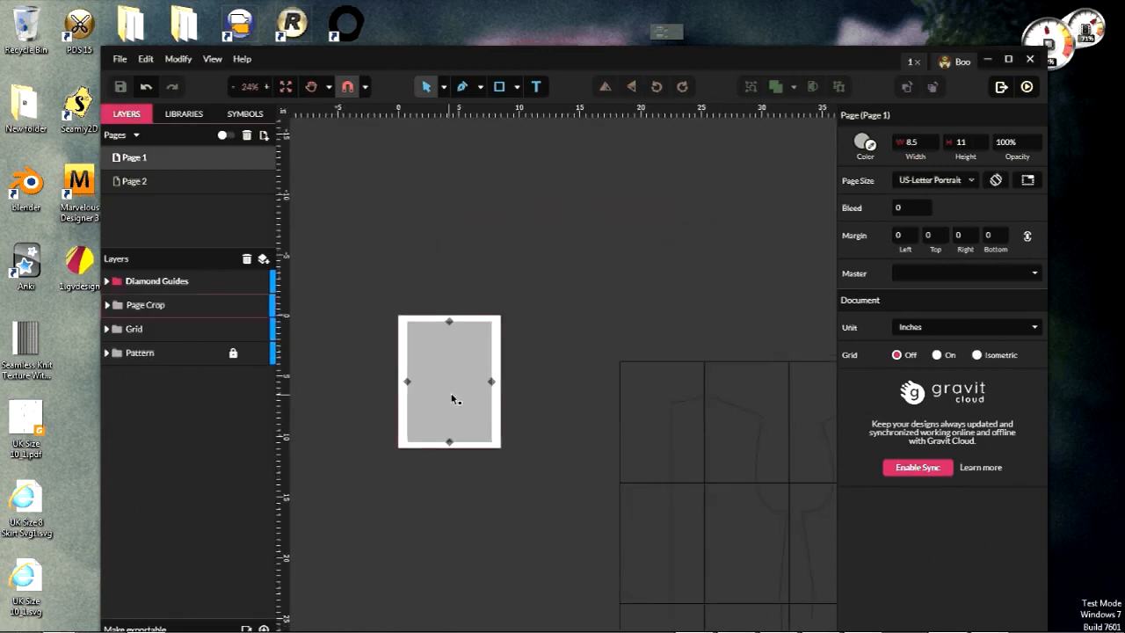
pyautogui.scroll(4, 408, 378)
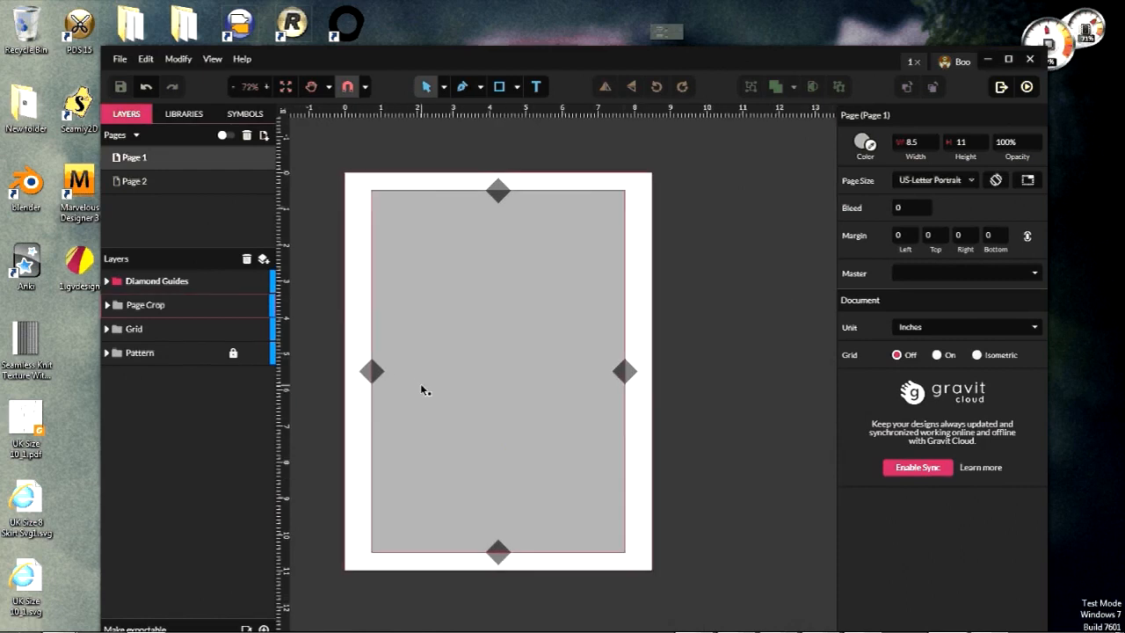
pyautogui.click(865, 142)
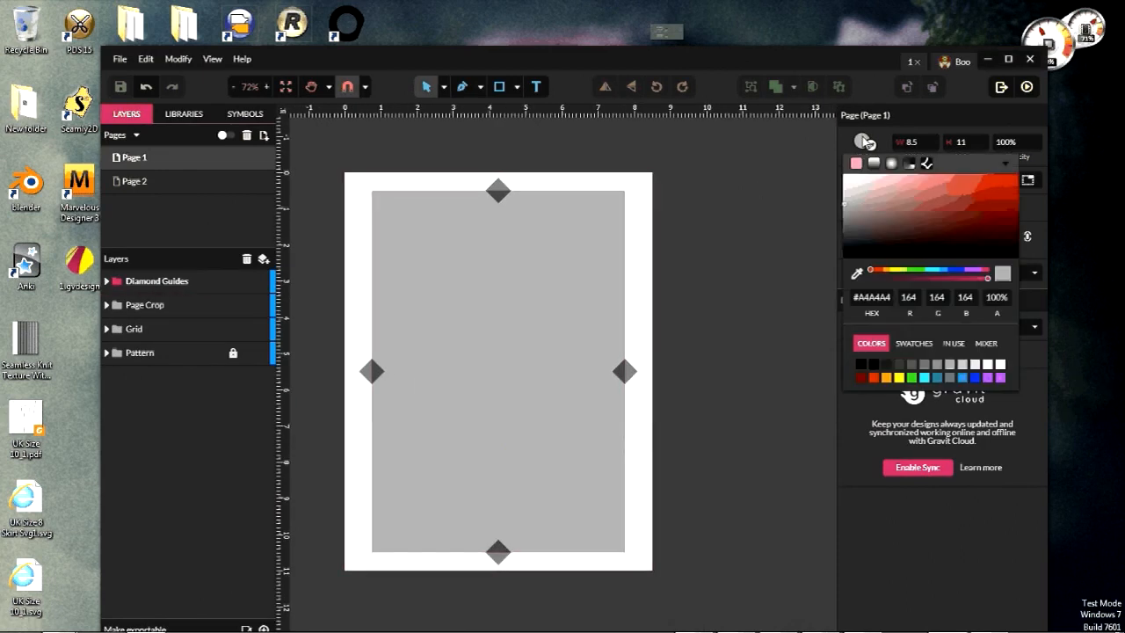
pyautogui.click(797, 202)
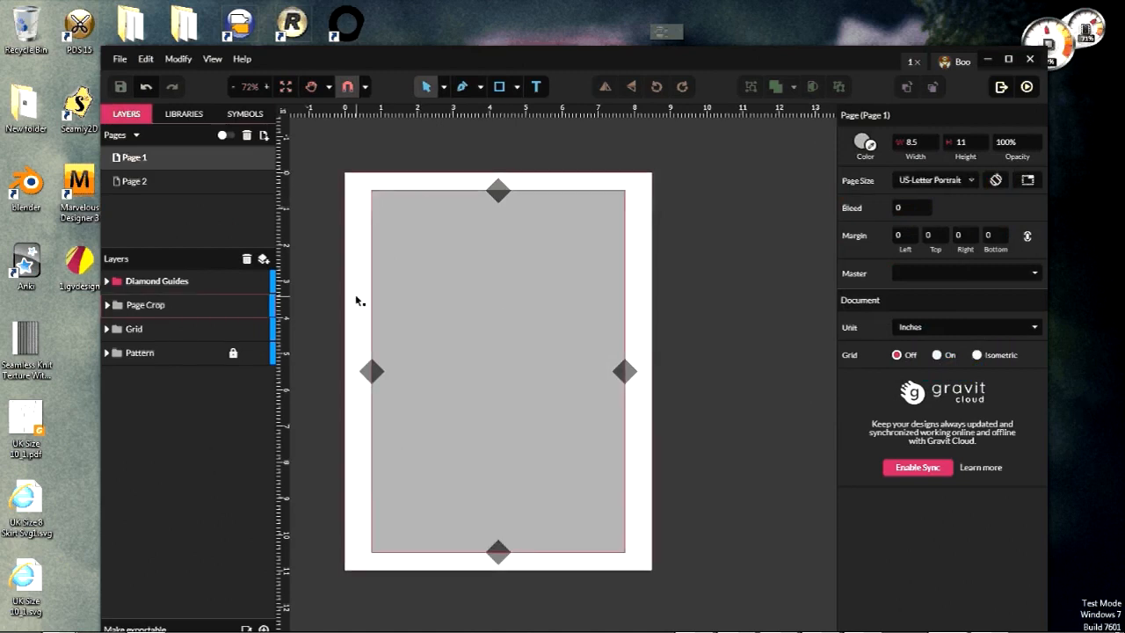
pyautogui.click(865, 142)
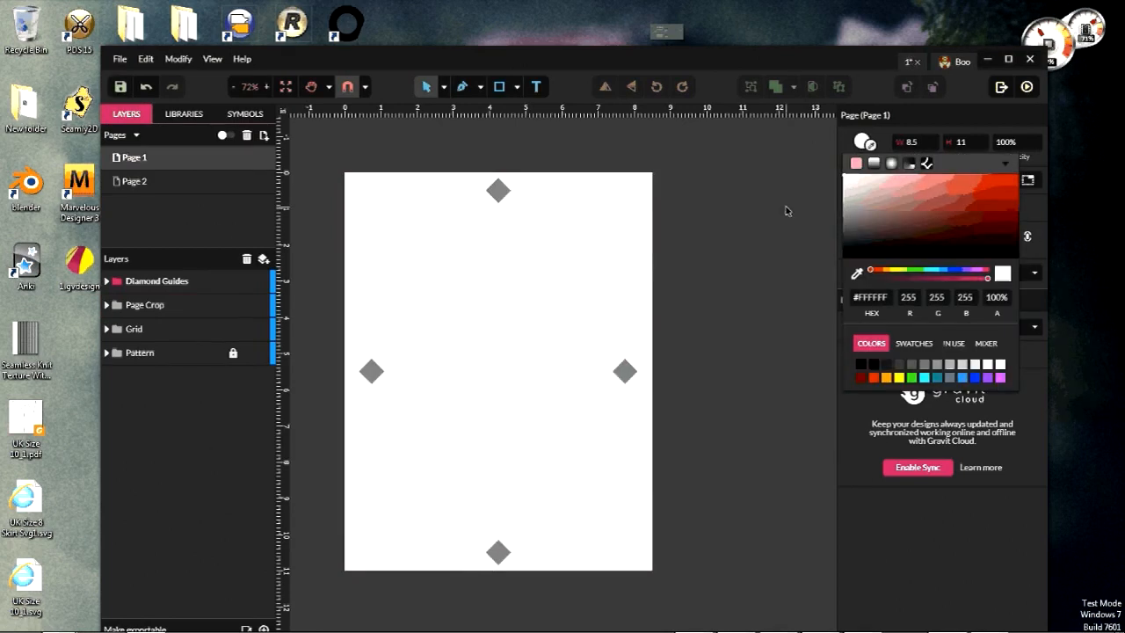
pyautogui.click(769, 226)
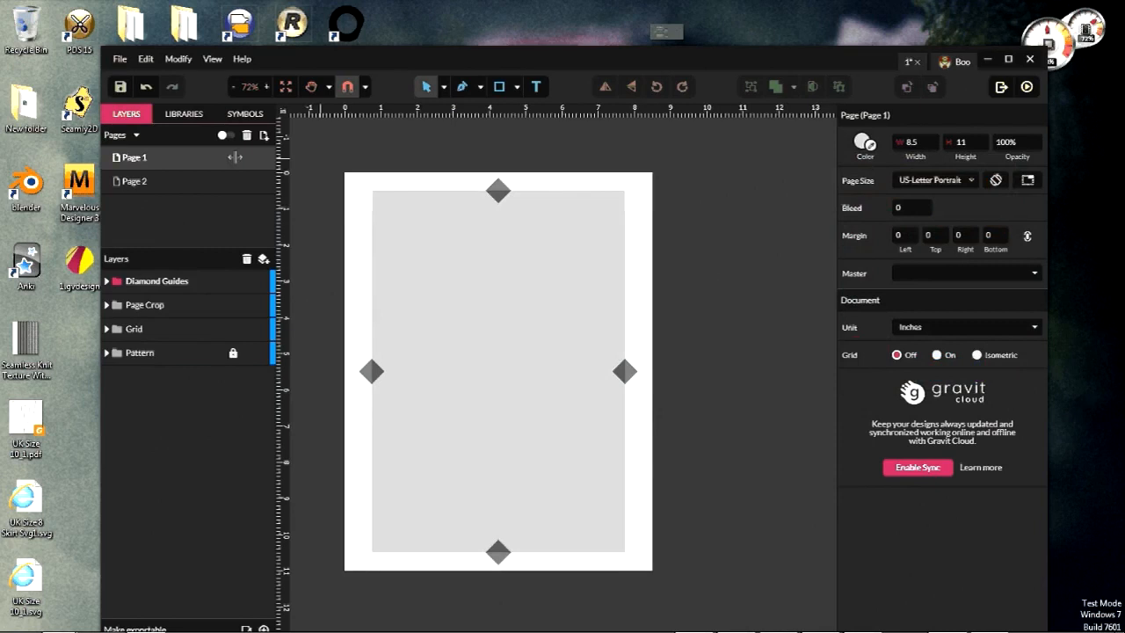
# Step: Delete Page 2 from the document, leaving only Page 1
pyautogui.click(154, 182)
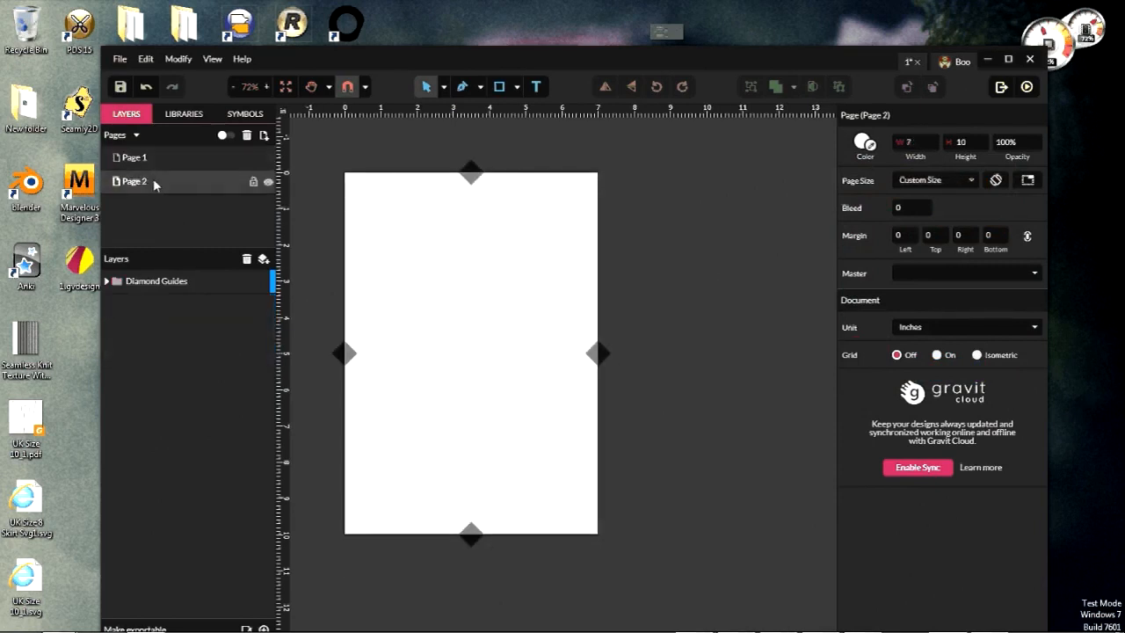
pyautogui.click(246, 136)
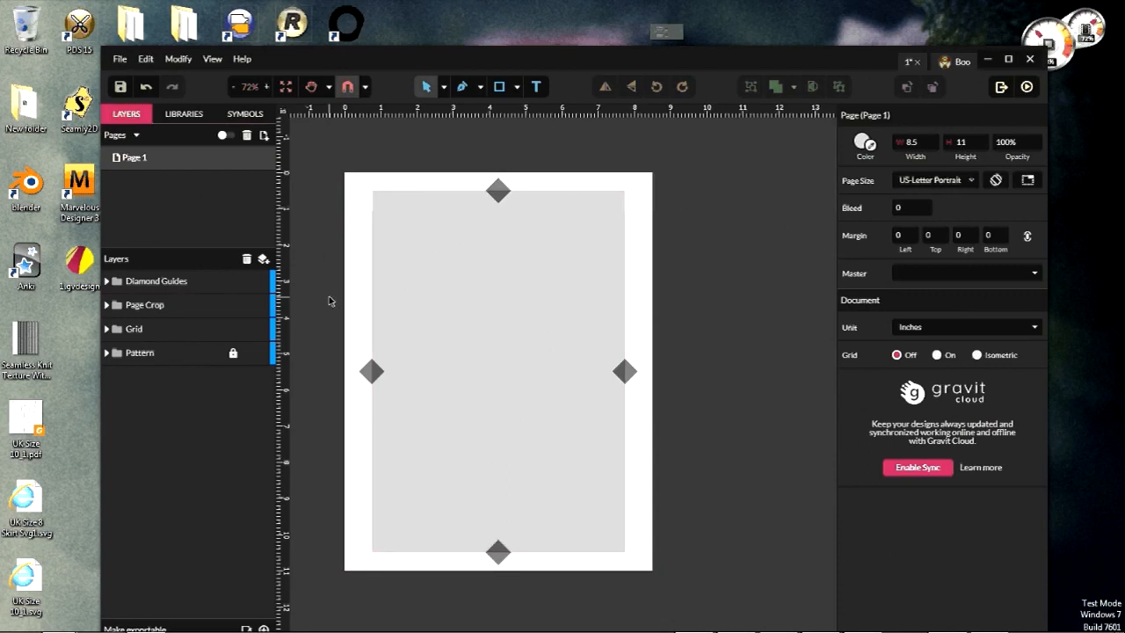
pyautogui.scroll(-2, 329, 301)
pyautogui.scroll(2, 330, 300)
pyautogui.scroll(-2, 329, 298)
# Step: Add a new layer above Diamond Guides and name it "Page #"
pyautogui.click(536, 86)
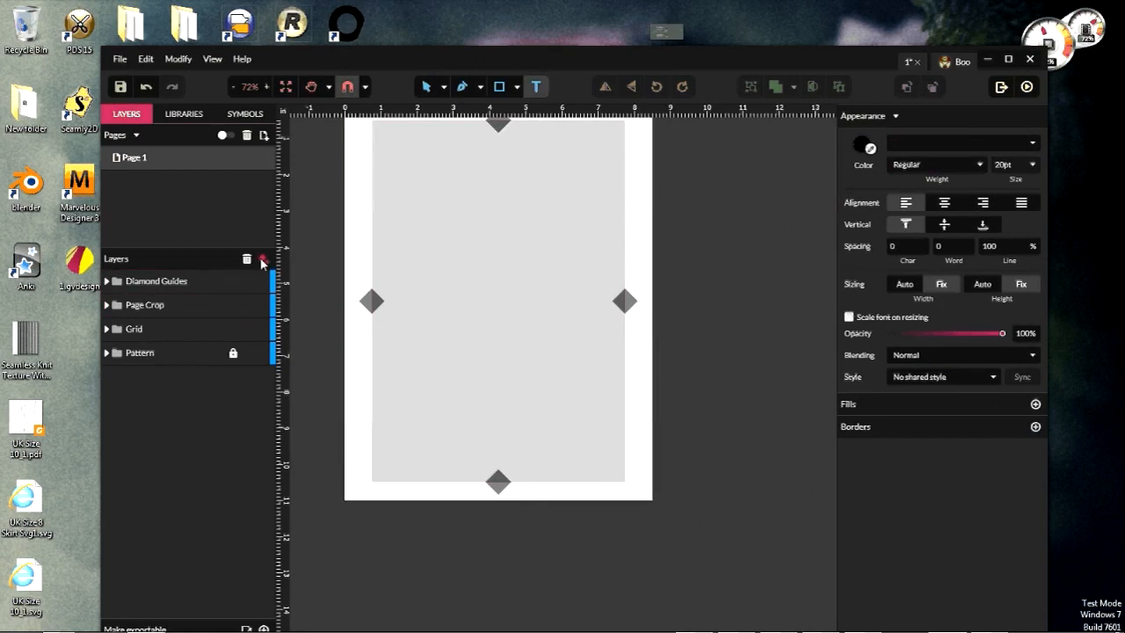
pyautogui.click(261, 262)
pyautogui.doubleClick(126, 279)
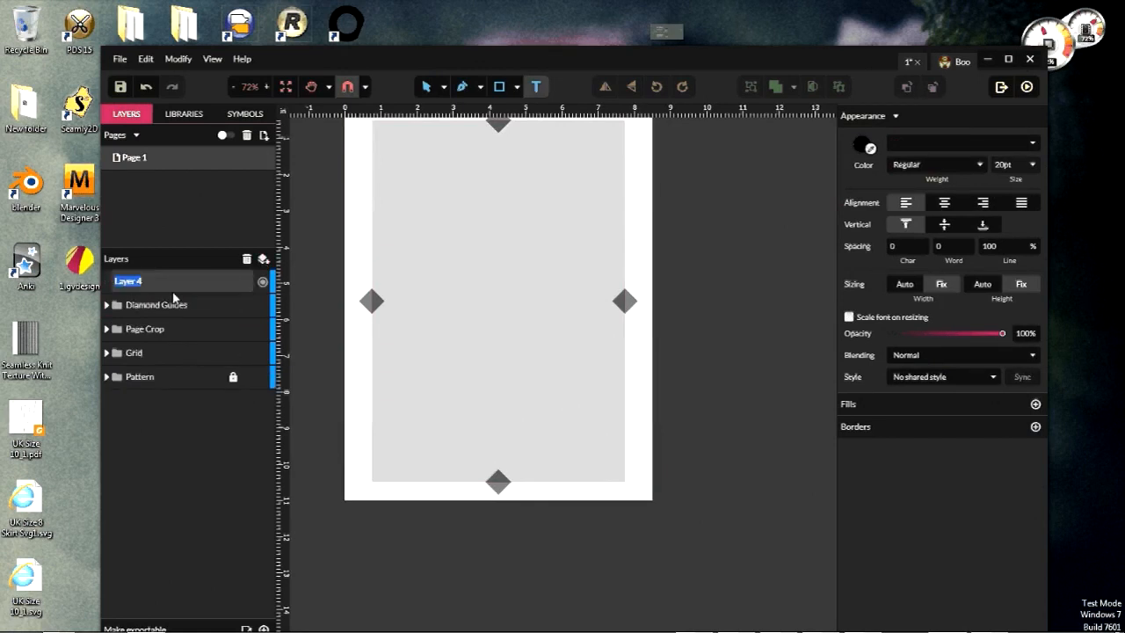
pyautogui.write('Page #')
pyautogui.press('Return')
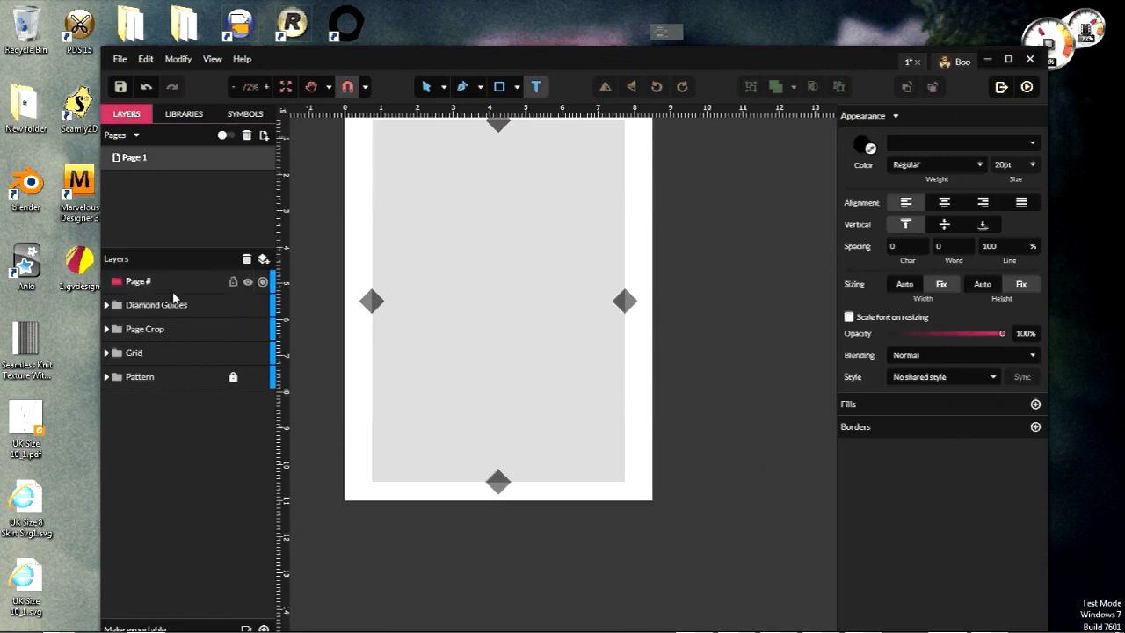
# Step: Place a text object reading "A1" inside the crop window on the Page # layer
pyautogui.click(451, 309)
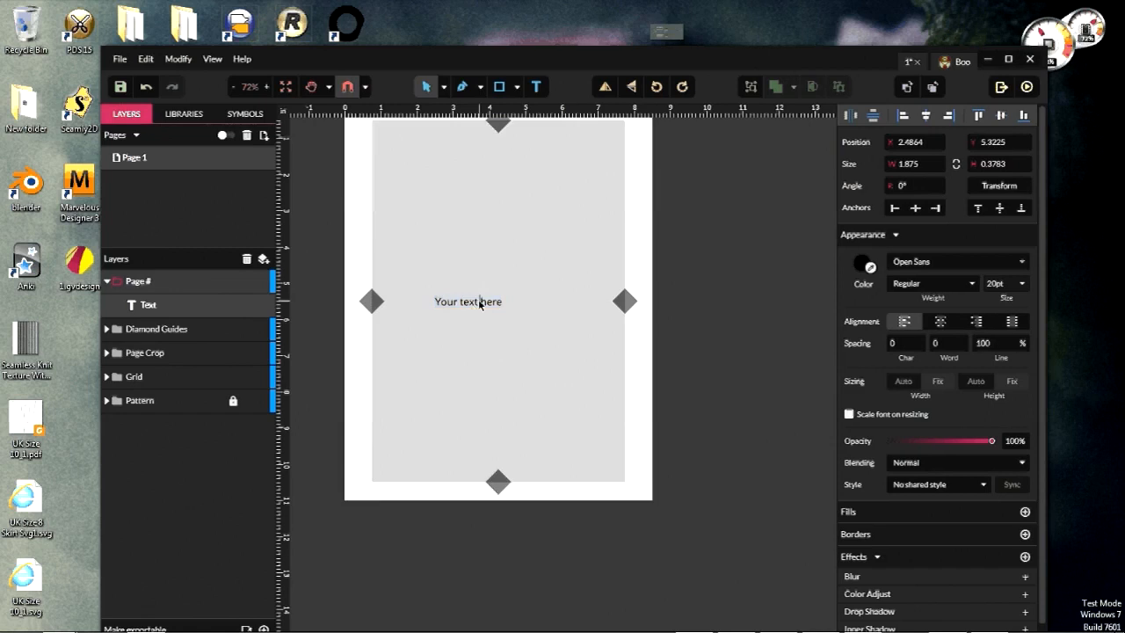
pyautogui.moveTo(510, 301); pyautogui.dragTo(432, 301)
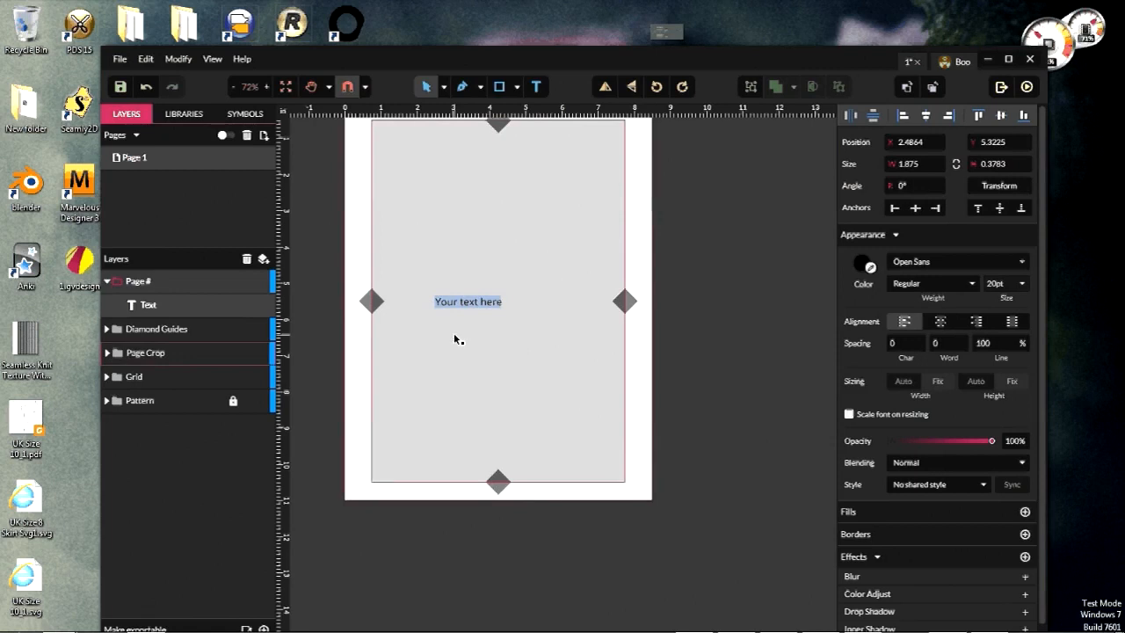
pyautogui.press('BackSpace')
pyautogui.write('A')
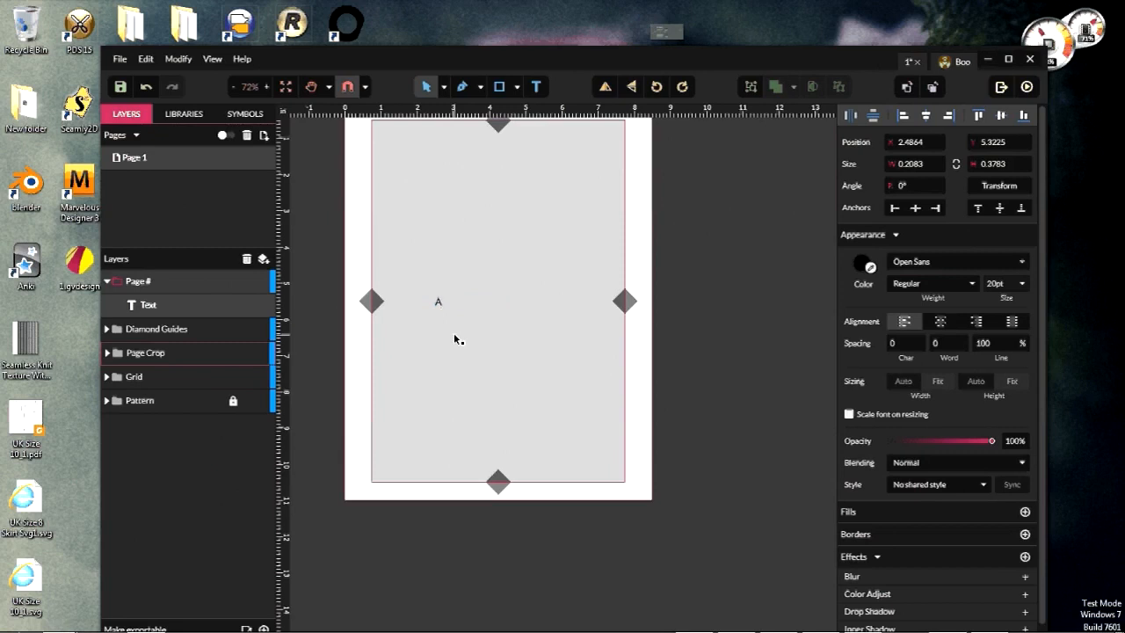
pyautogui.write('1')
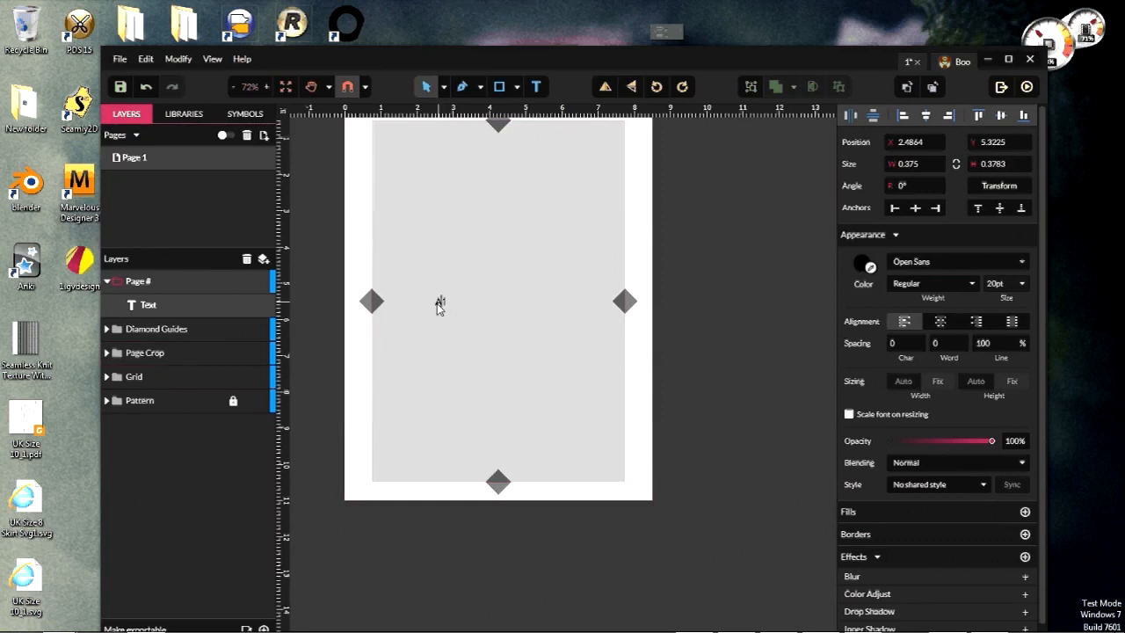
# Step: Set the font size of the A1 text to 100 pt
pyautogui.doubleClick(439, 302)
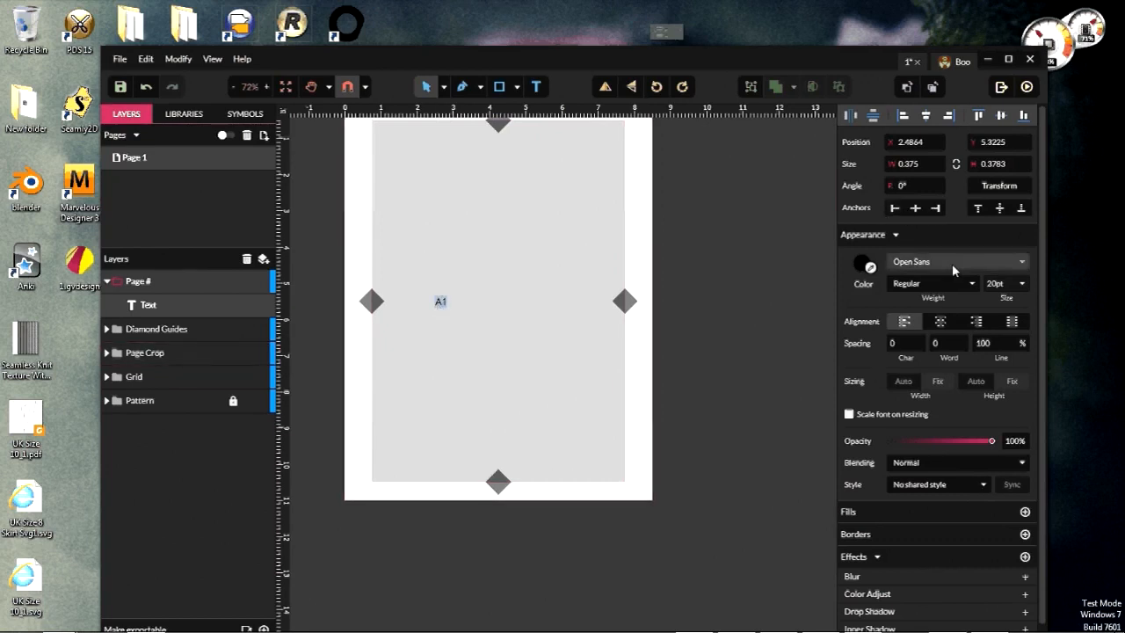
pyautogui.click(1021, 283)
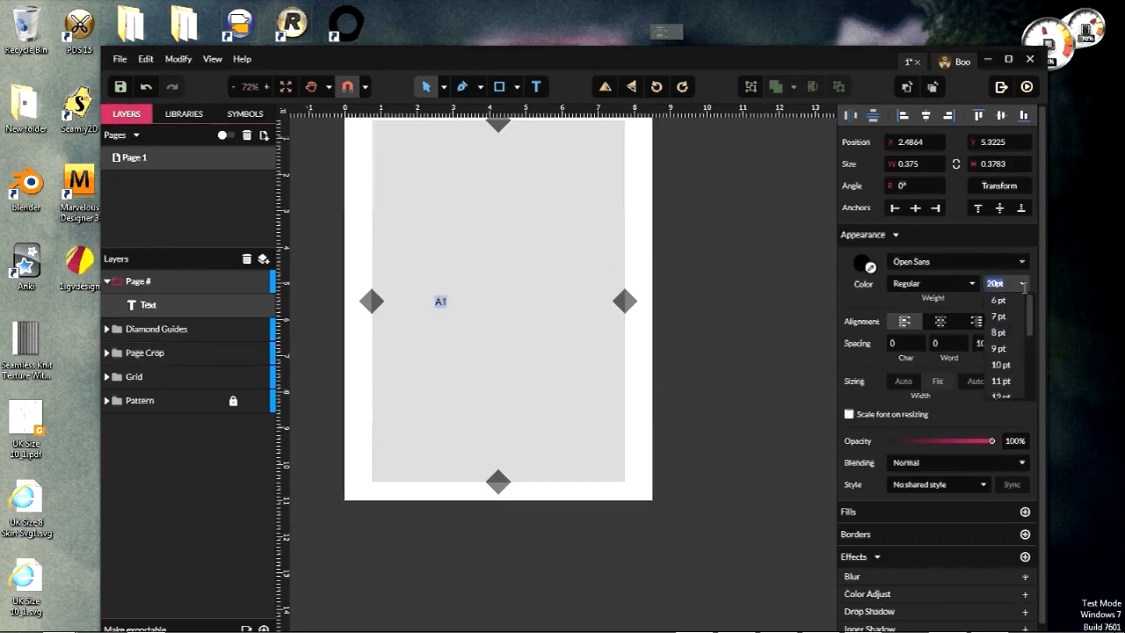
pyautogui.write('100')
pyautogui.press('Return')
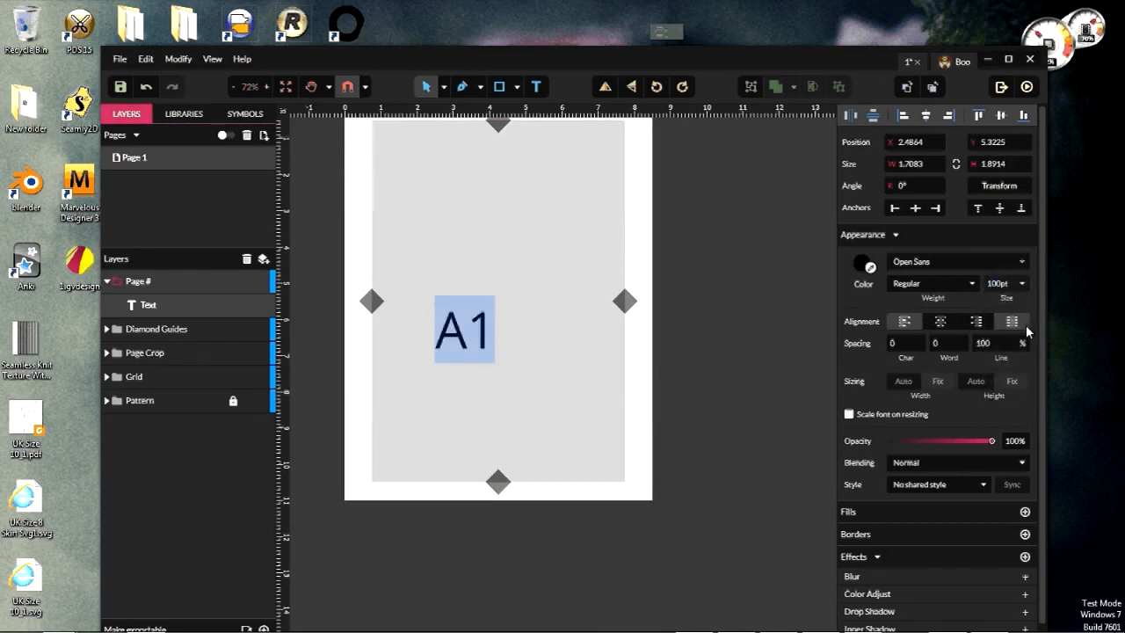
# Step: Browse the web fonts from Open Sans through the fonts starting with S for a typeface for the A1 text
pyautogui.click(908, 262)
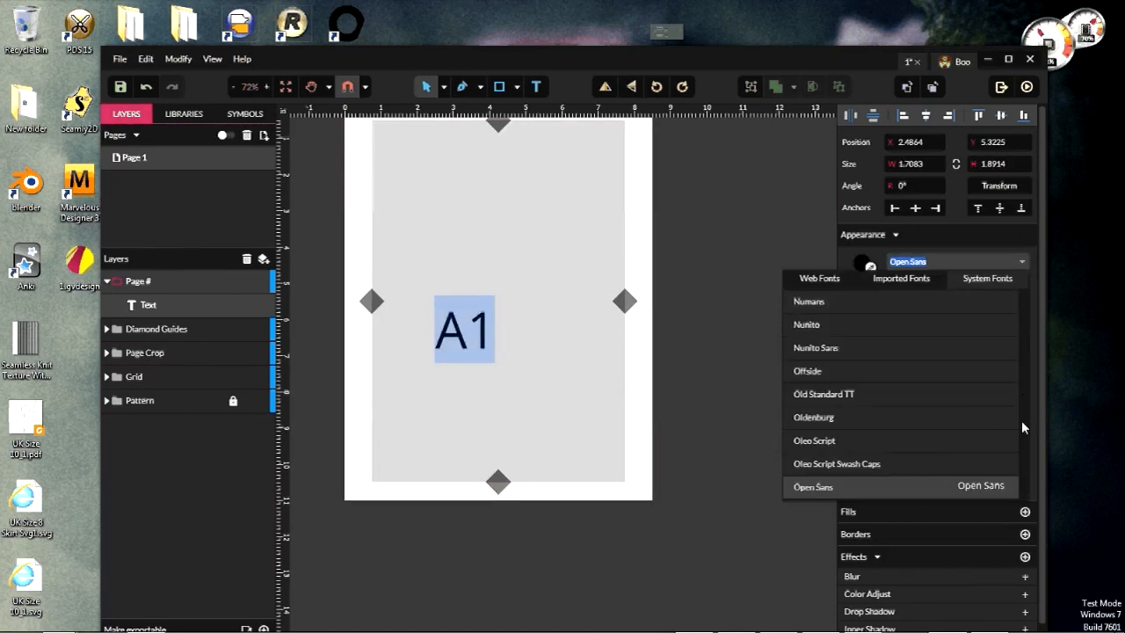
pyautogui.scroll(-1, 1021, 427)
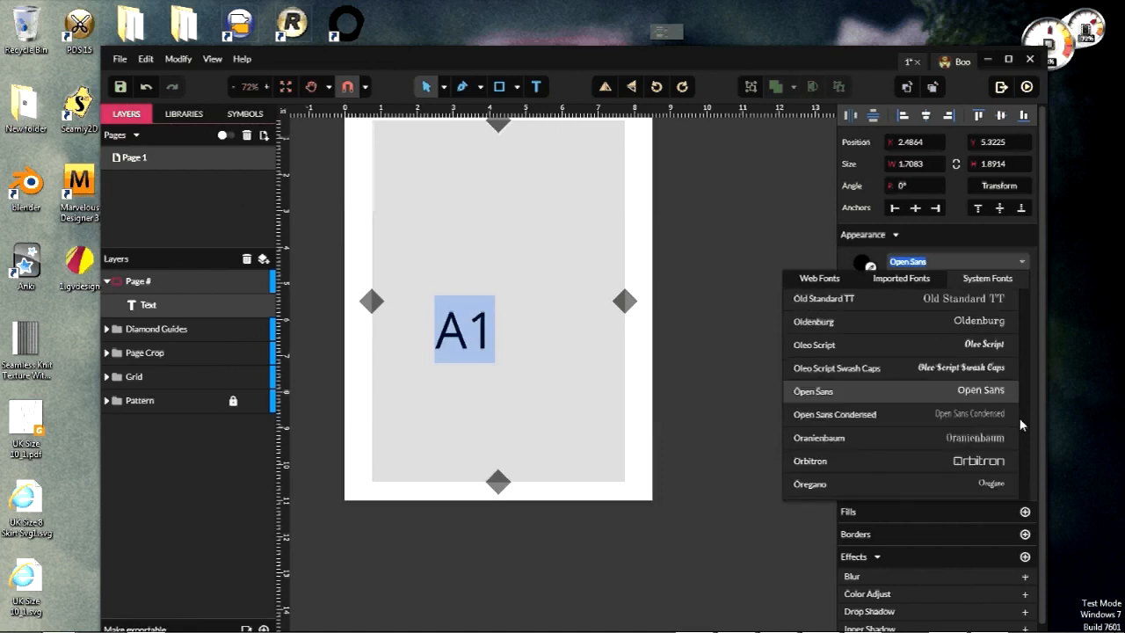
pyautogui.scroll(-5, 1021, 426)
pyautogui.scroll(-10, 1020, 421)
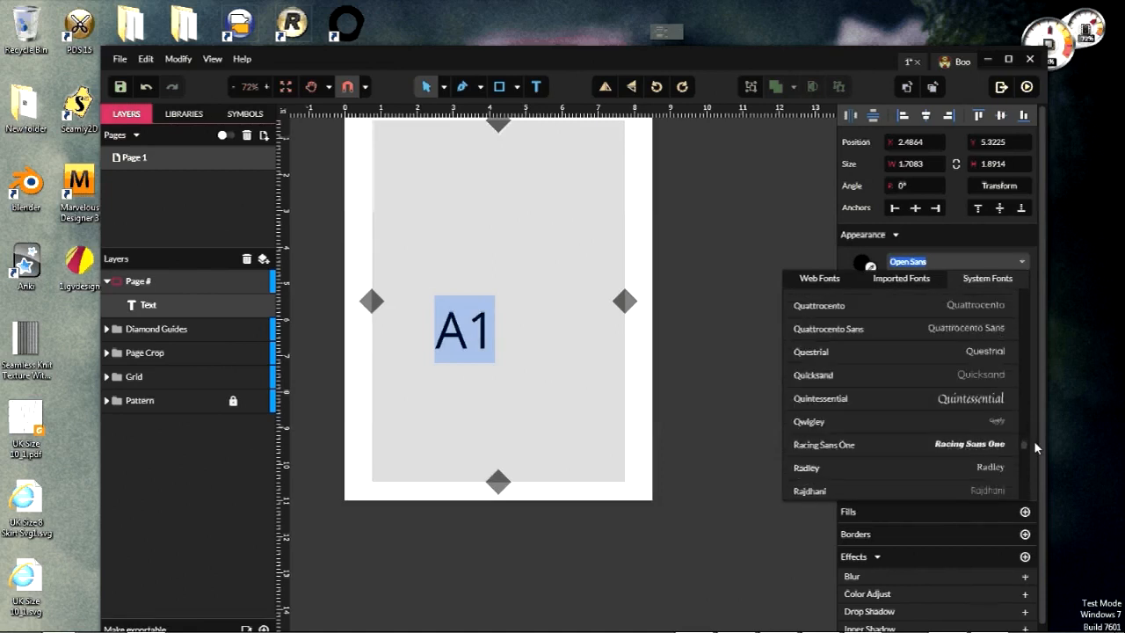
pyautogui.scroll(-5, 1028, 444)
pyautogui.scroll(-12, 1023, 453)
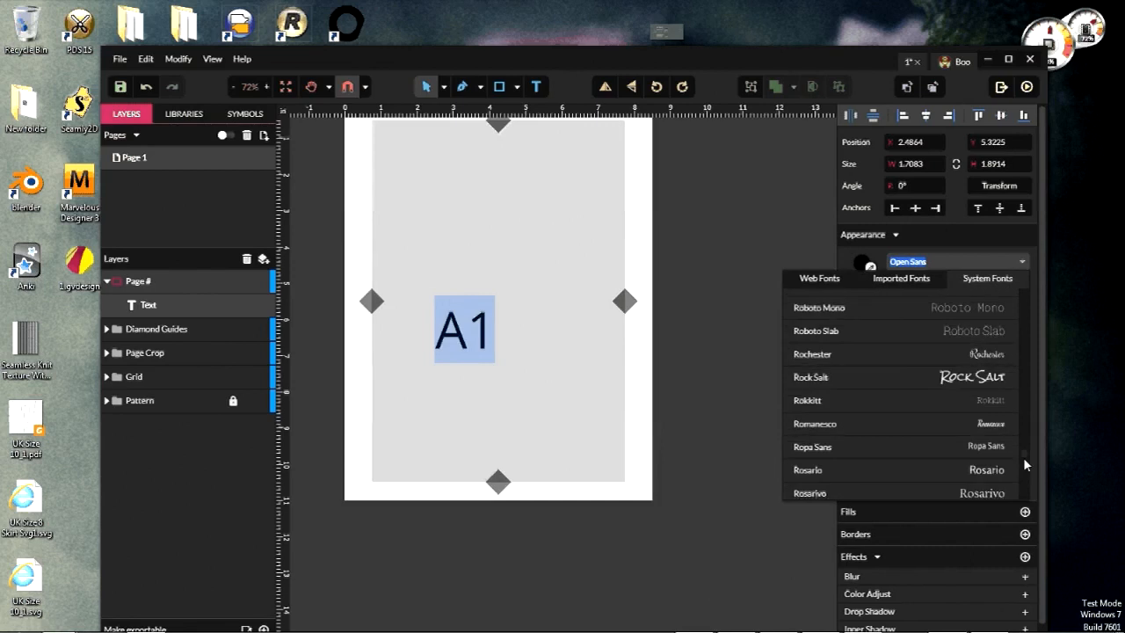
pyautogui.scroll(-10, 1022, 461)
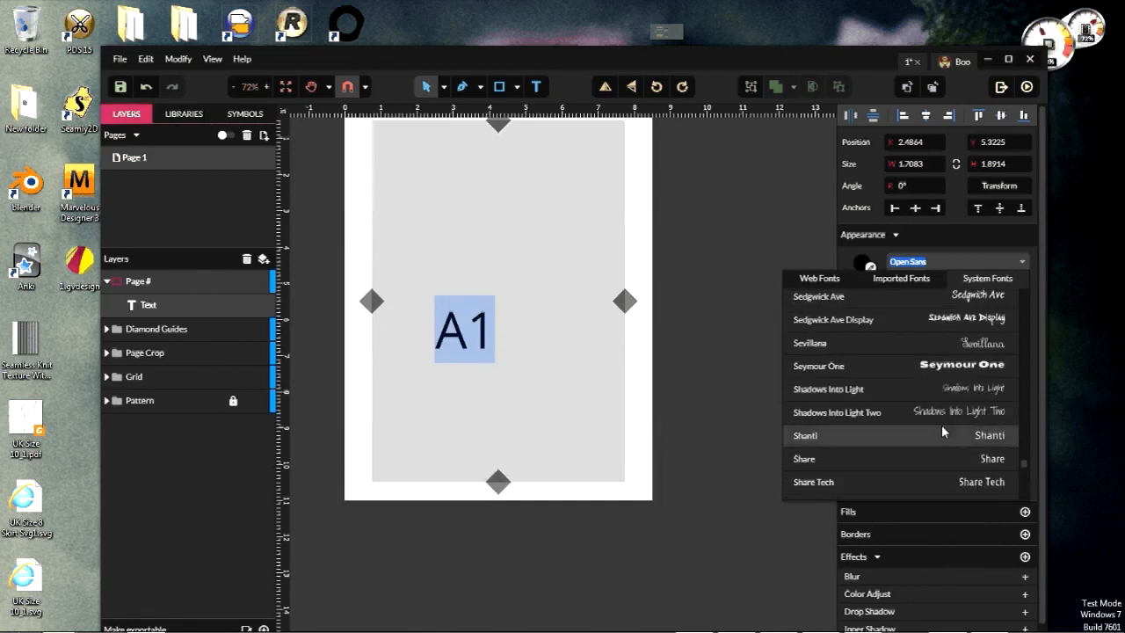
pyautogui.scroll(3, 932, 413)
pyautogui.scroll(-4, 929, 410)
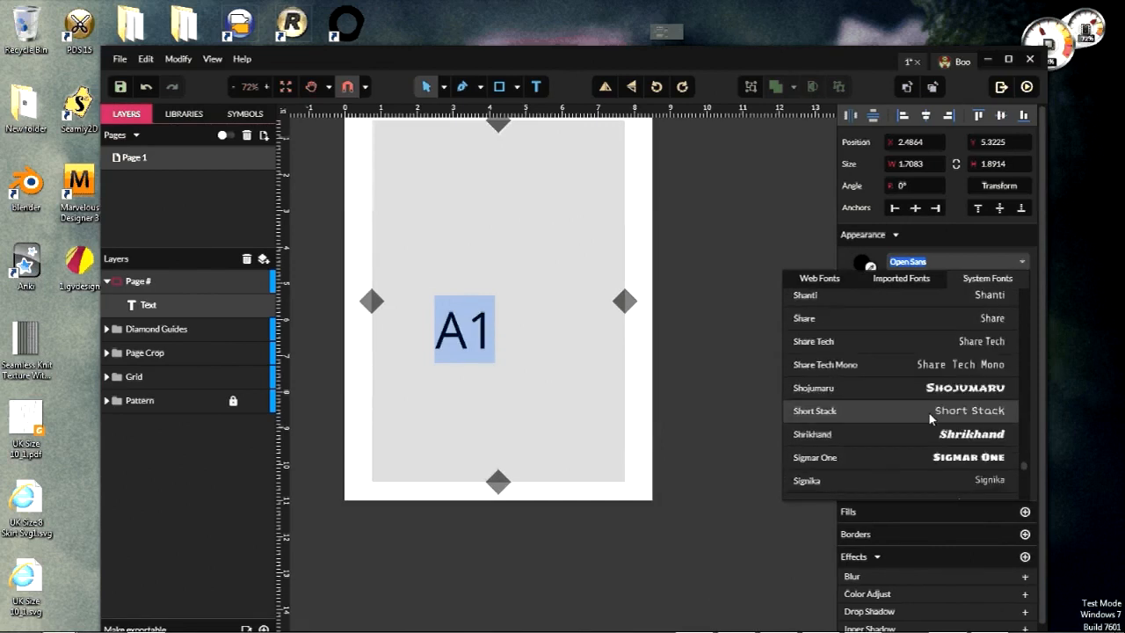
pyautogui.scroll(4, 928, 411)
pyautogui.scroll(-3, 922, 415)
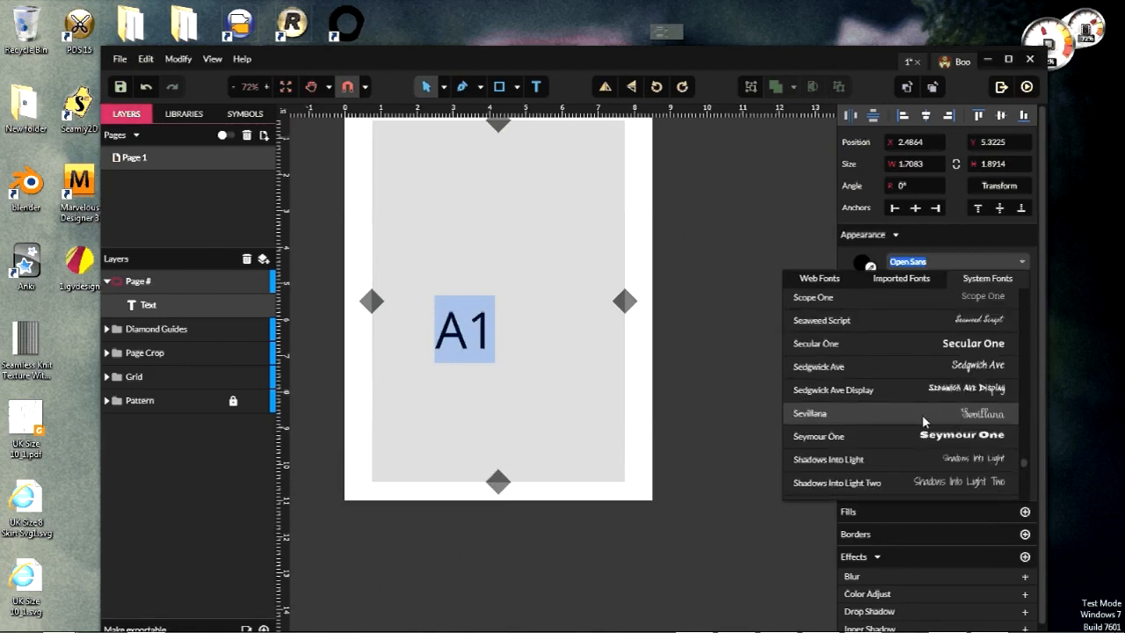
pyautogui.scroll(3, 919, 417)
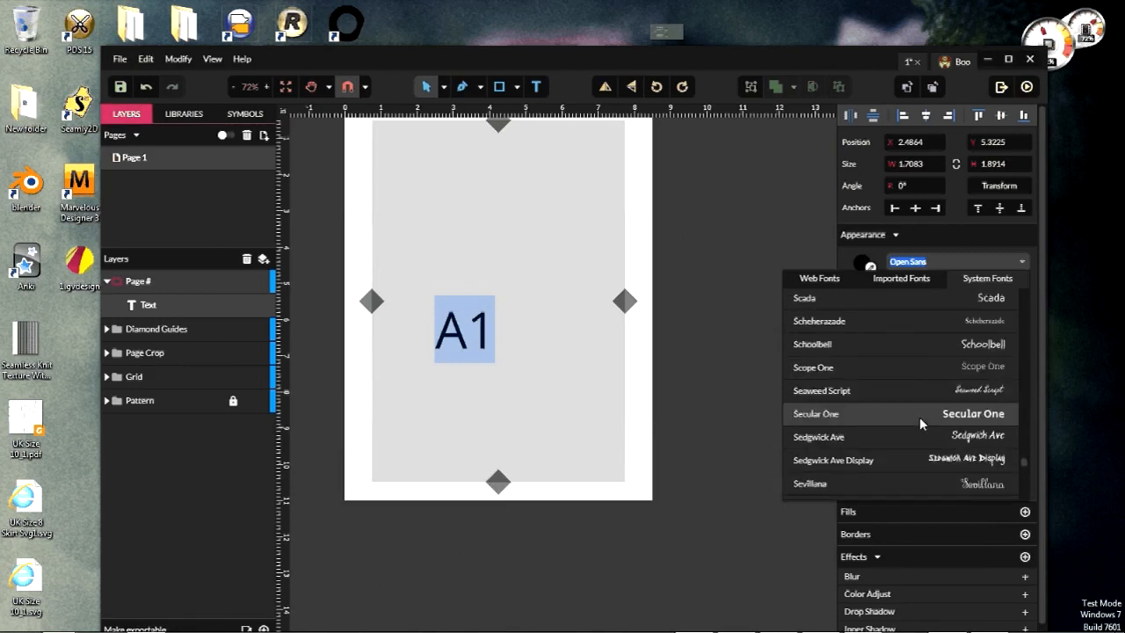
pyautogui.scroll(1, 920, 417)
pyautogui.scroll(-3, 919, 417)
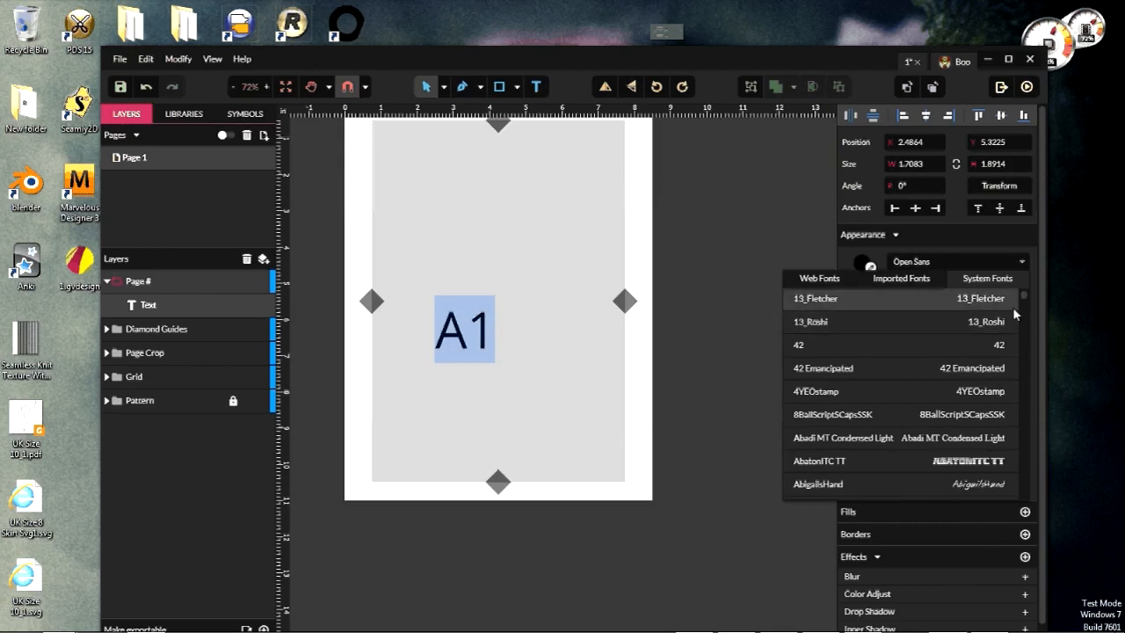
# Step: Set the A1 text's typeface to the system font Segoe Script and centre the text within the crop window
pyautogui.moveTo(1021, 297); pyautogui.dragTo(1014, 463)
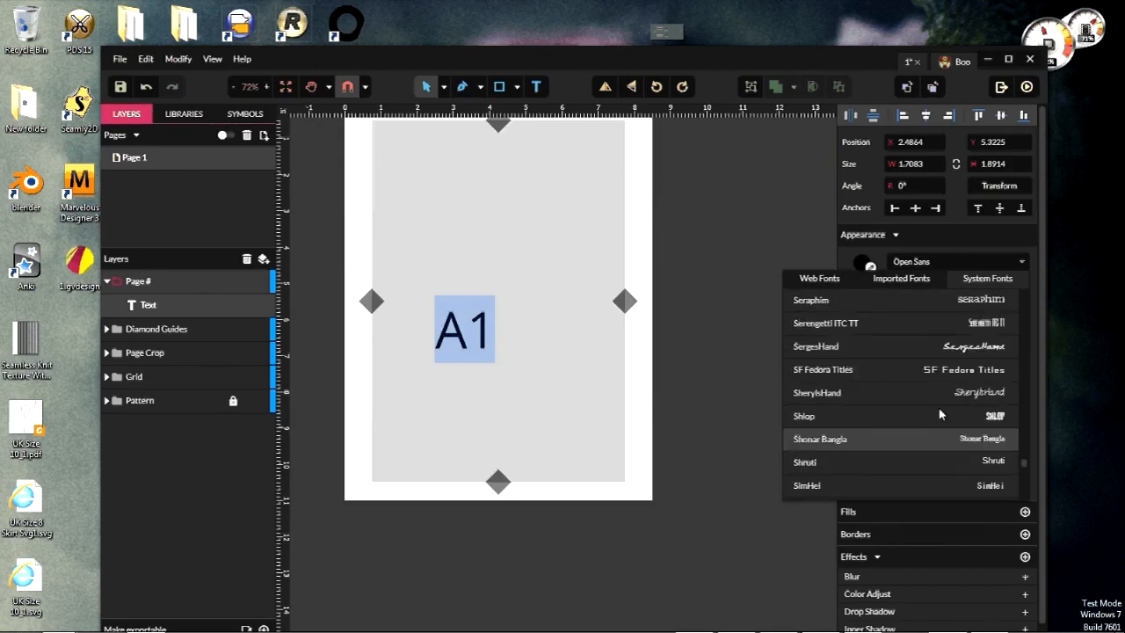
pyautogui.scroll(3, 929, 404)
pyautogui.scroll(-1, 928, 404)
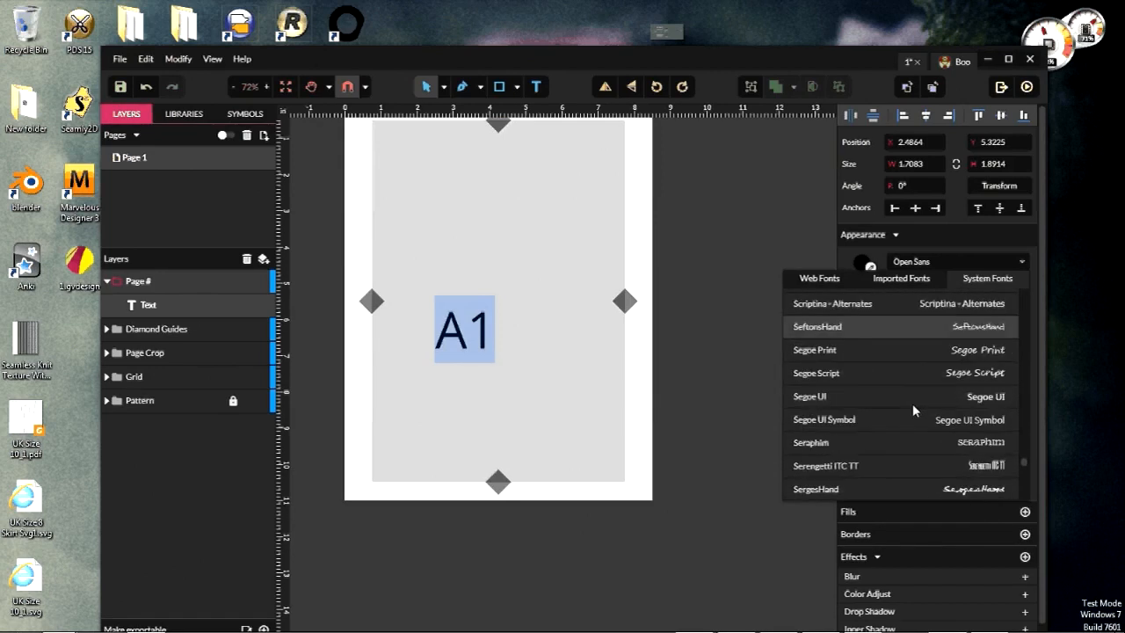
pyautogui.click(857, 375)
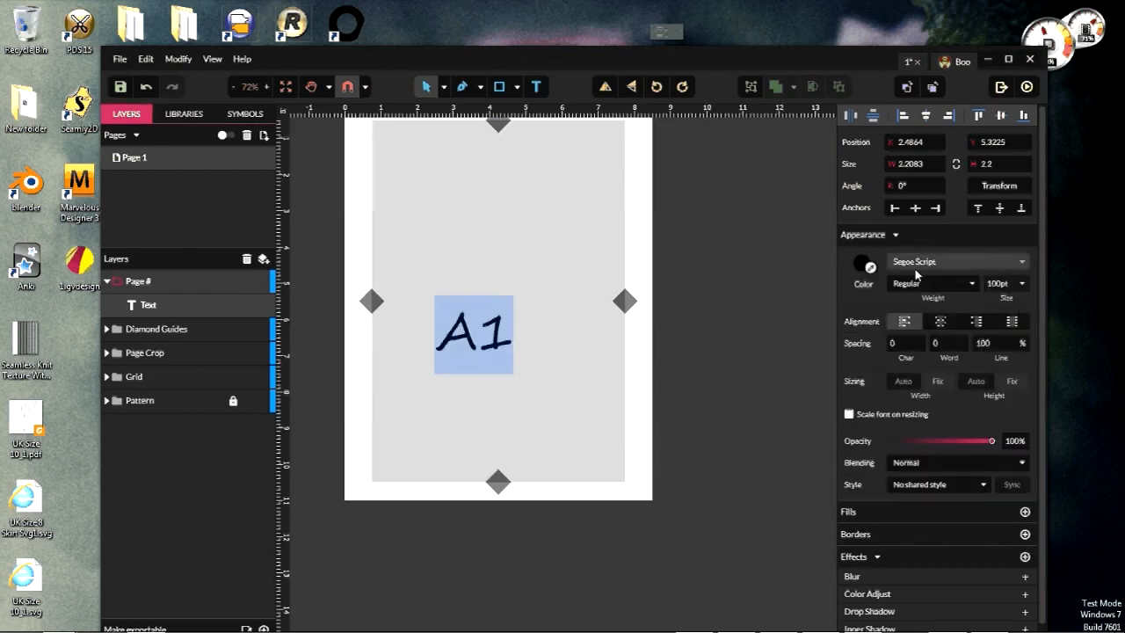
pyautogui.click(472, 343)
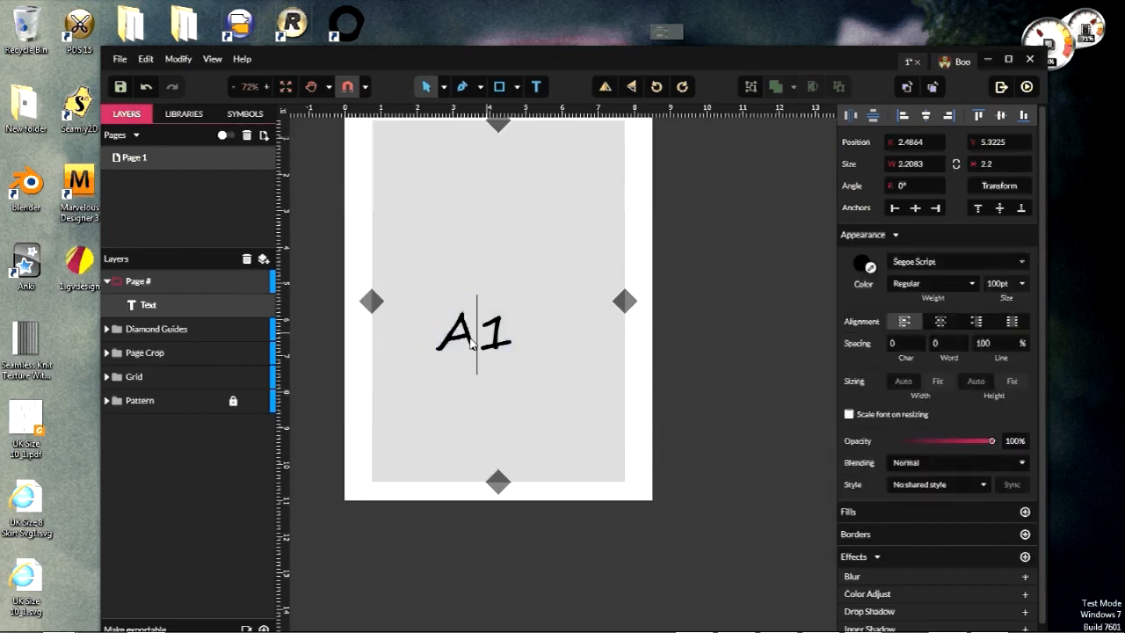
pyautogui.moveTo(478, 312); pyautogui.dragTo(507, 302)
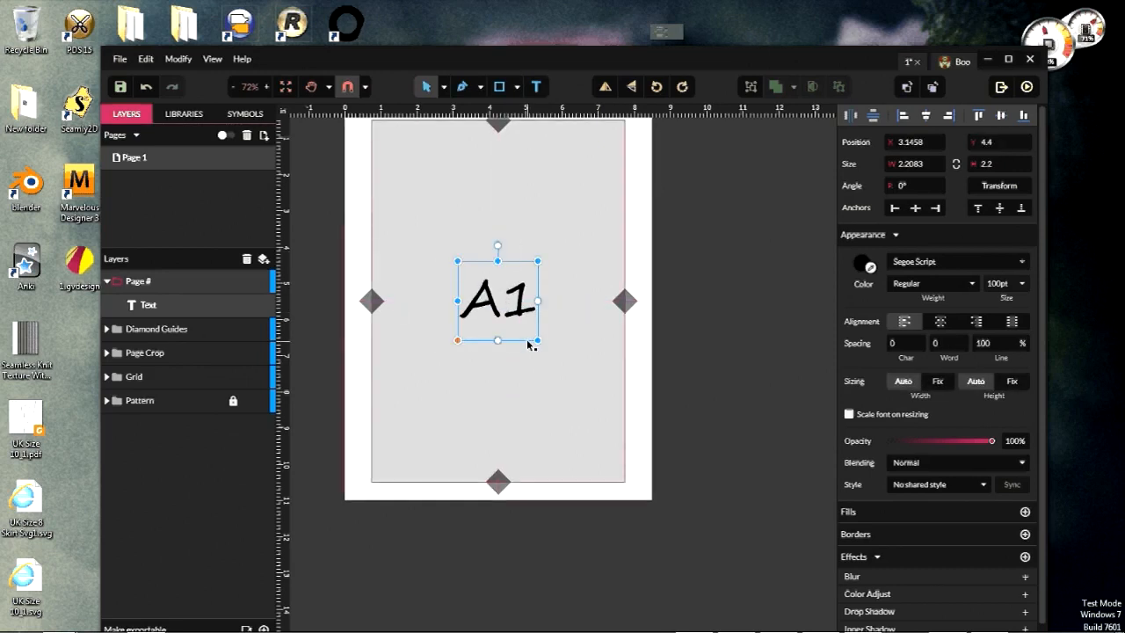
# Step: Lower the Page # layer's opacity to 30% and lock the layer
pyautogui.click(170, 281)
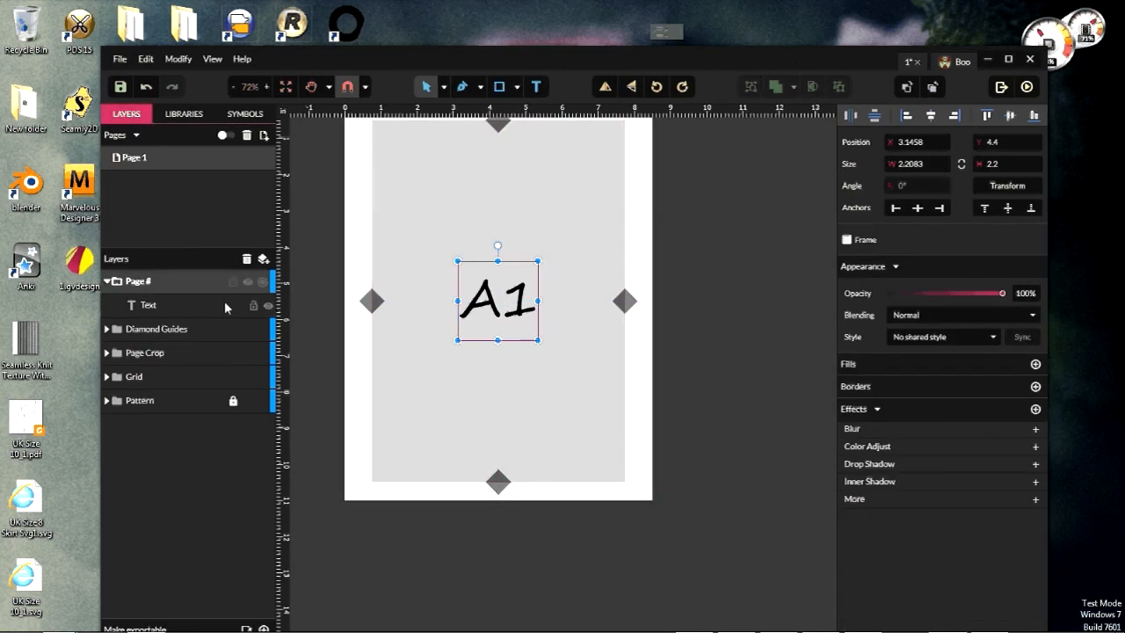
pyautogui.moveTo(1002, 293); pyautogui.dragTo(923, 296)
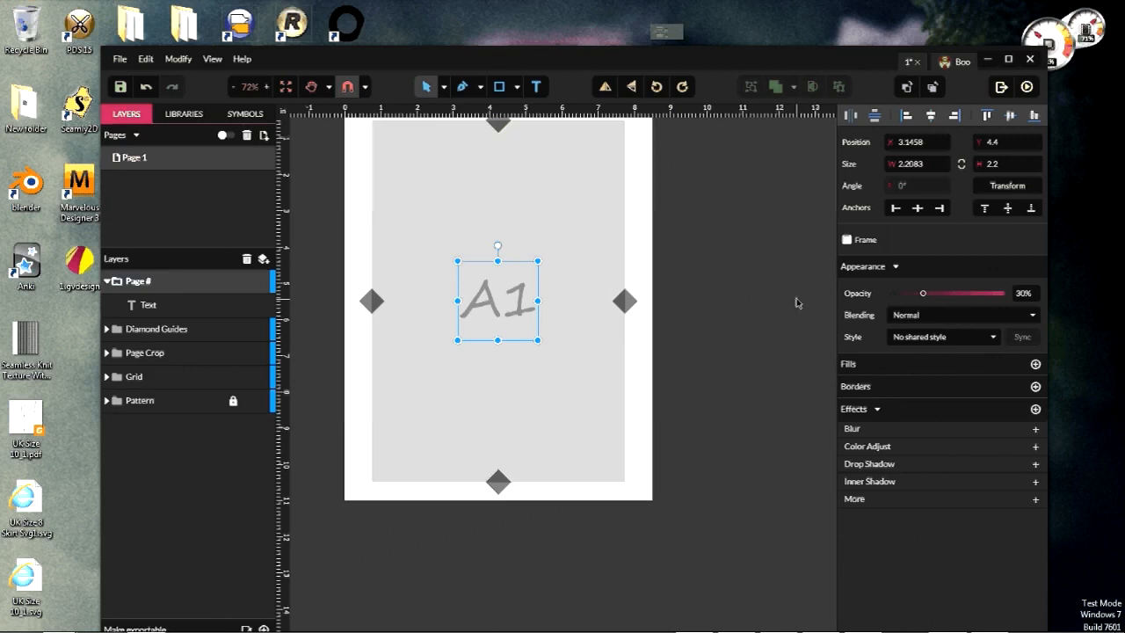
pyautogui.click(783, 402)
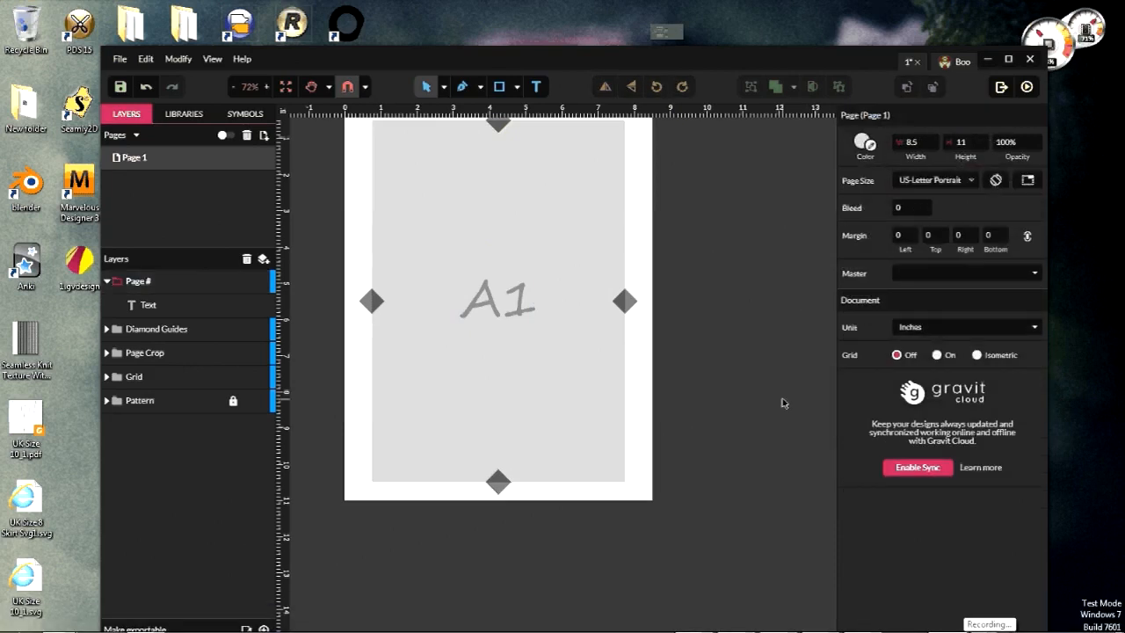
pyautogui.click(232, 282)
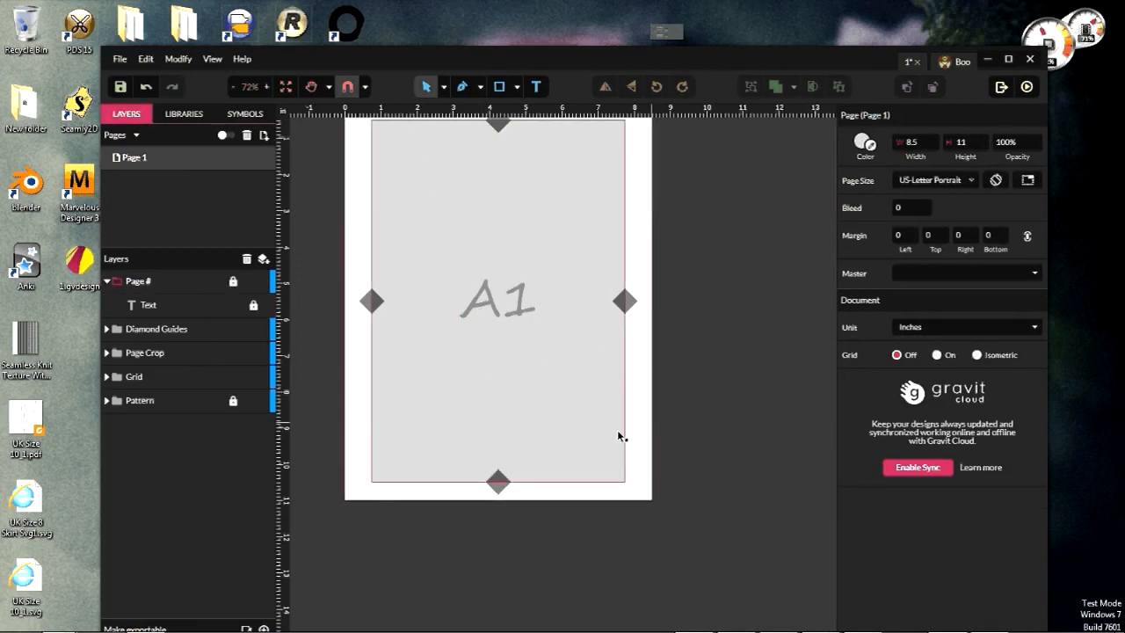
# Step: Select the Grid and Pattern layers together and move them so the grid's upper-left corner snaps to the page's upper-left corner at 0, 0
pyautogui.scroll(-2, 617, 430)
pyautogui.scroll(-3, 616, 422)
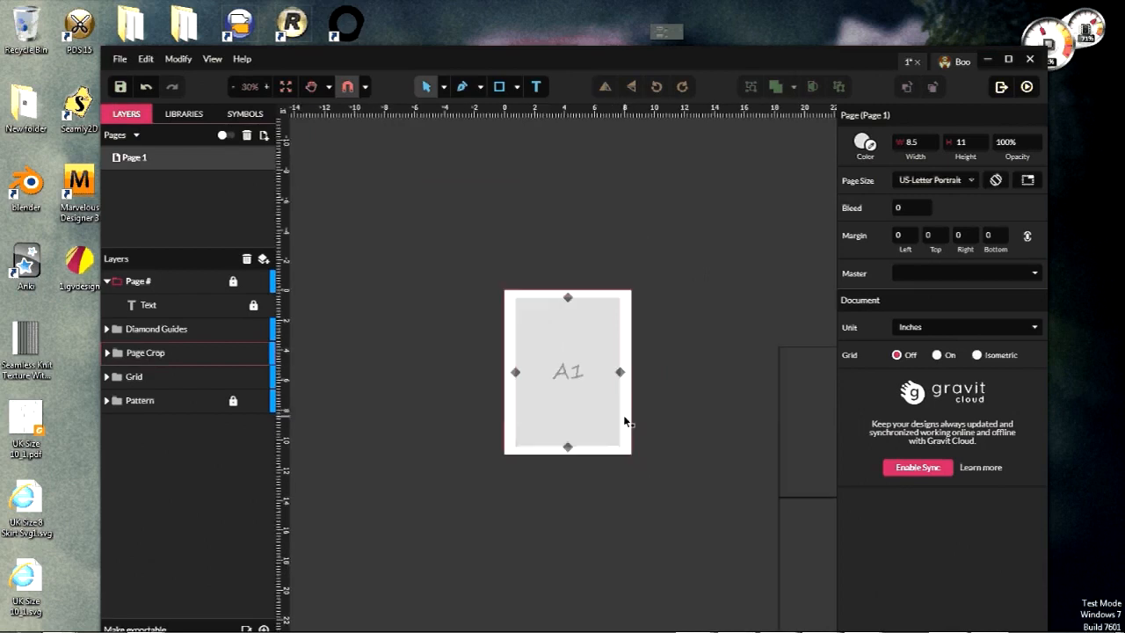
pyautogui.scroll(-1, 623, 415)
pyautogui.scroll(-1, 649, 413)
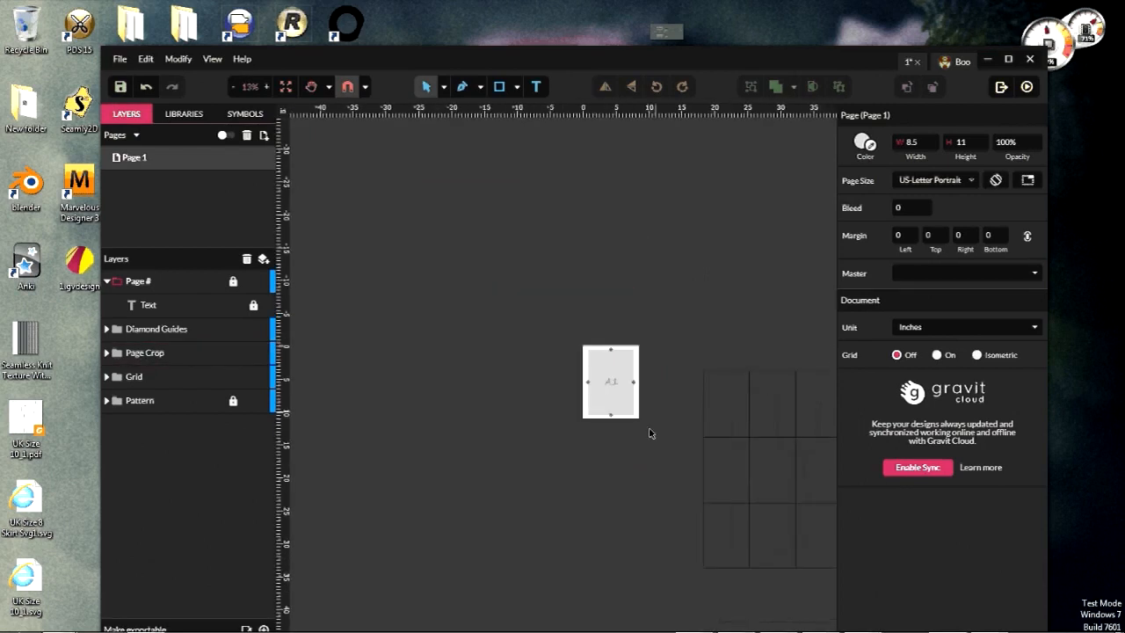
pyautogui.scroll(2, 740, 434)
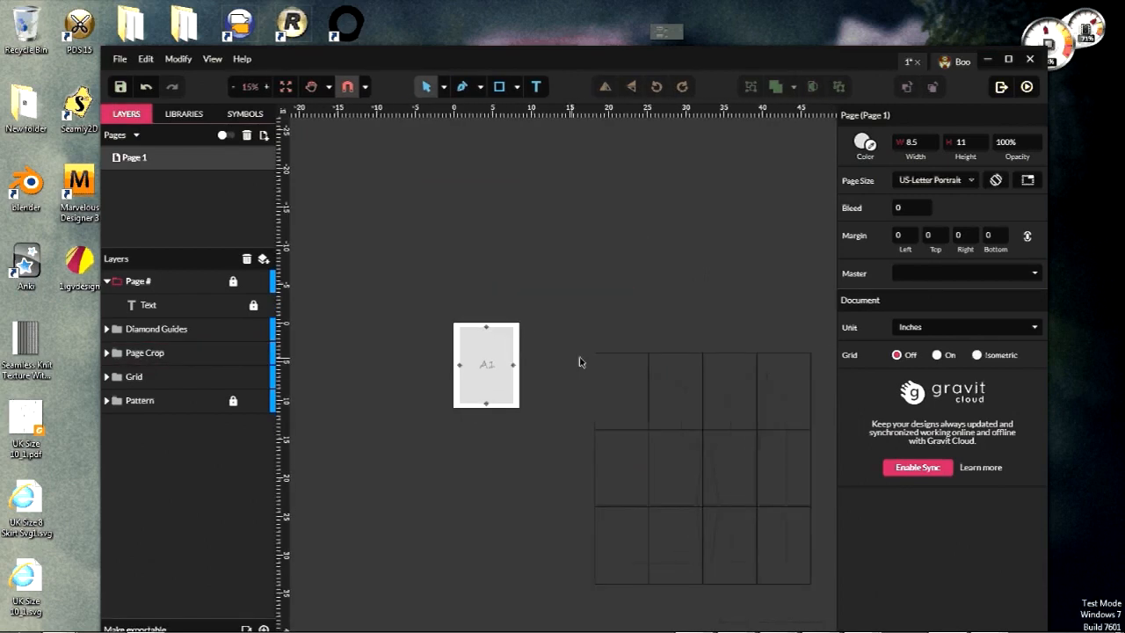
pyautogui.click(196, 385)
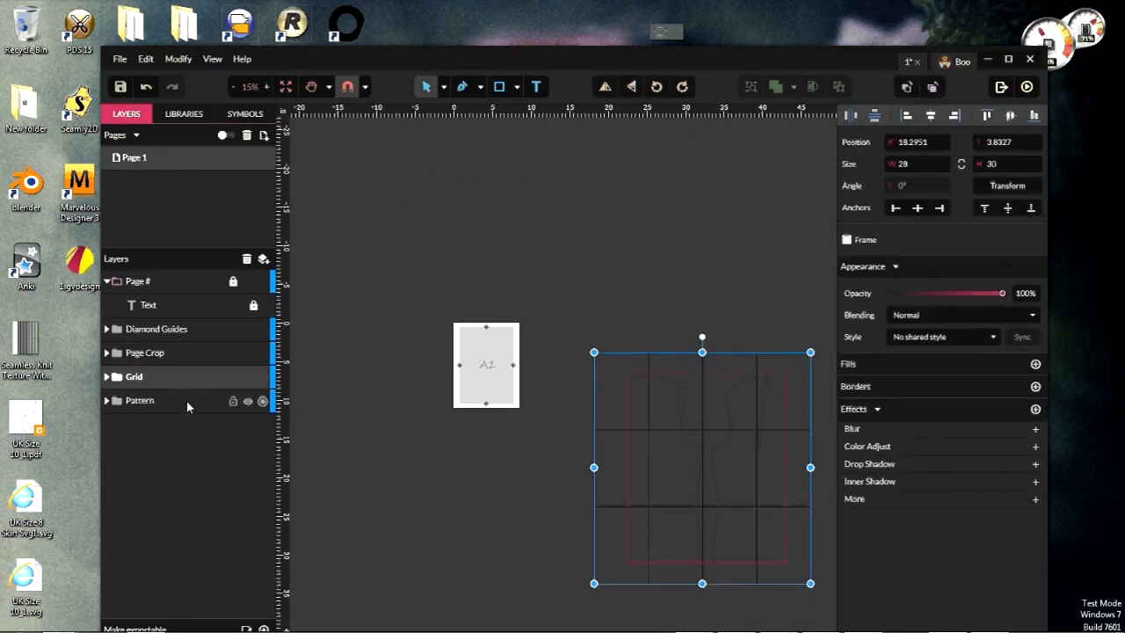
pyautogui.keyDown('shift'); pyautogui.click(186, 400); pyautogui.keyUp('shift')
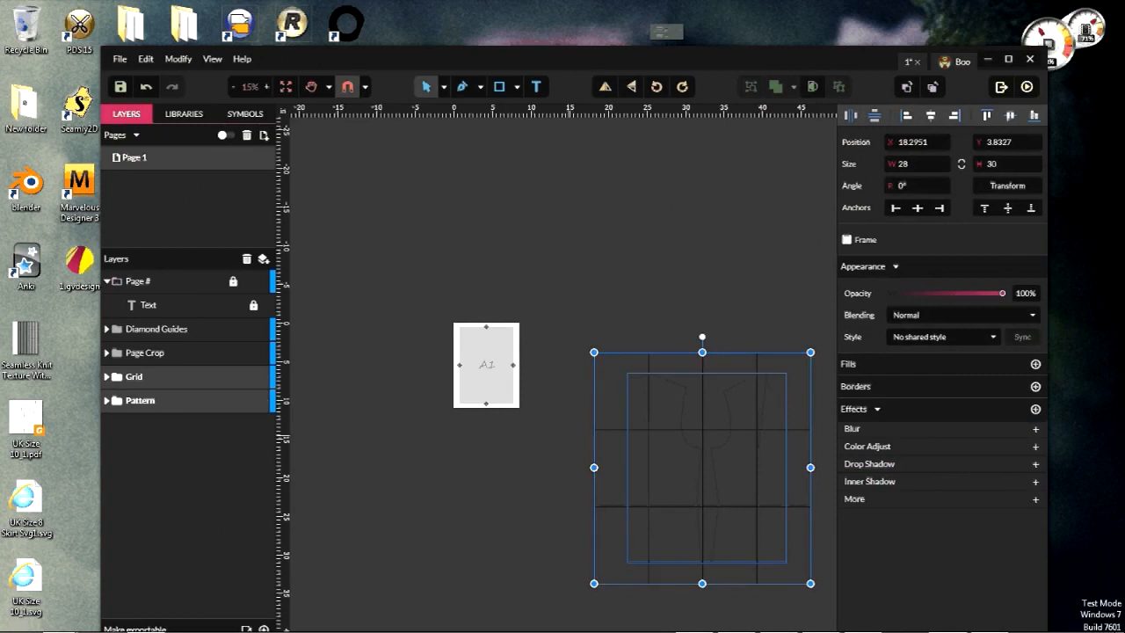
pyautogui.scroll(2, 594, 406)
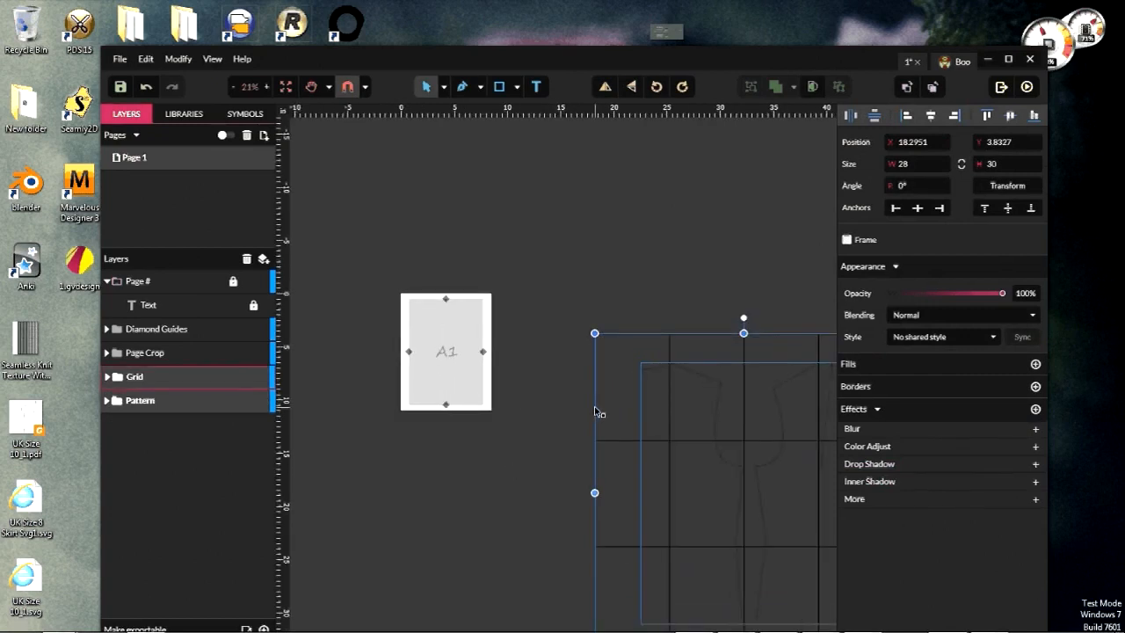
pyautogui.moveTo(594, 411); pyautogui.dragTo(396, 315)
pyautogui.scroll(5, 396, 315)
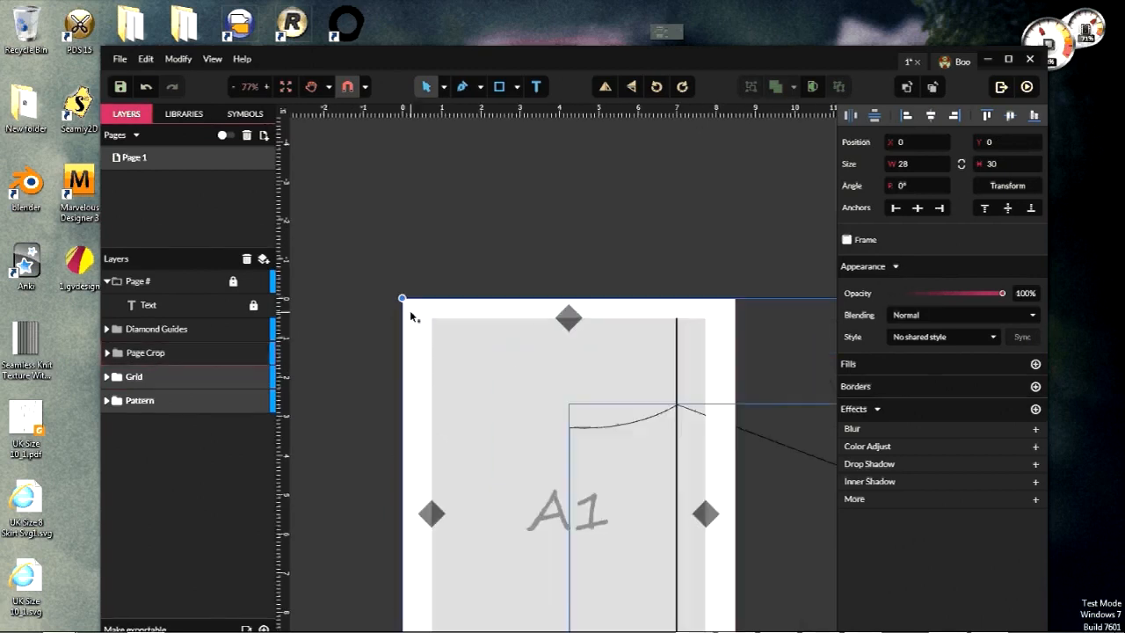
# Step: Open the transform settings for the Grid and Pattern layers, and set the vertical move to 0 and the copies to 0
pyautogui.scroll(-1, 405, 372)
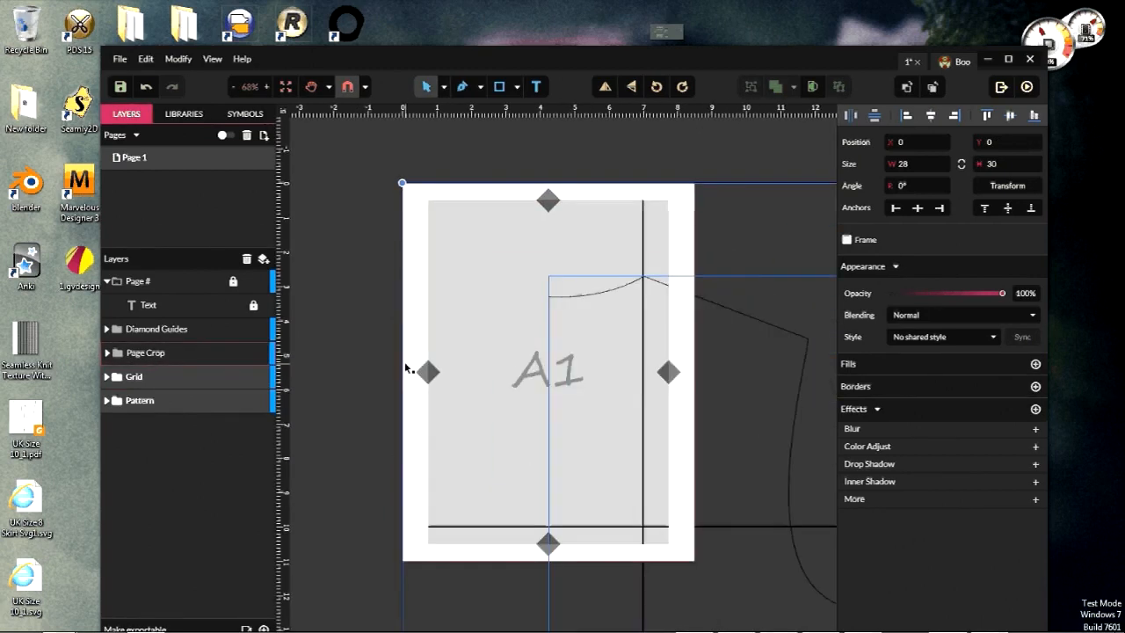
pyautogui.scroll(-3, 406, 367)
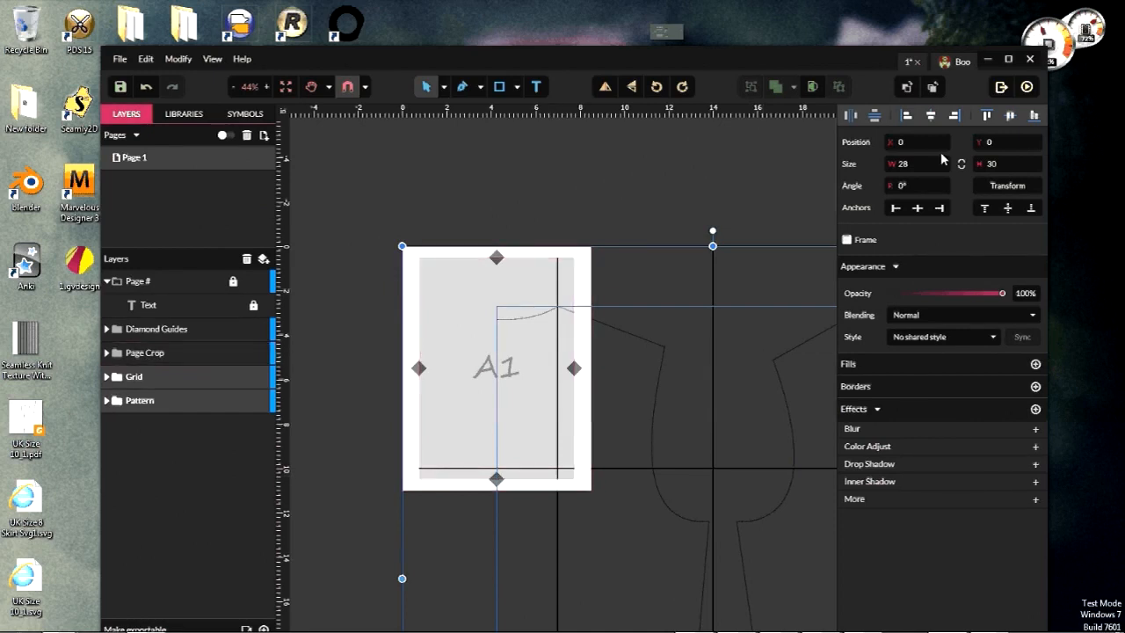
pyautogui.click(995, 189)
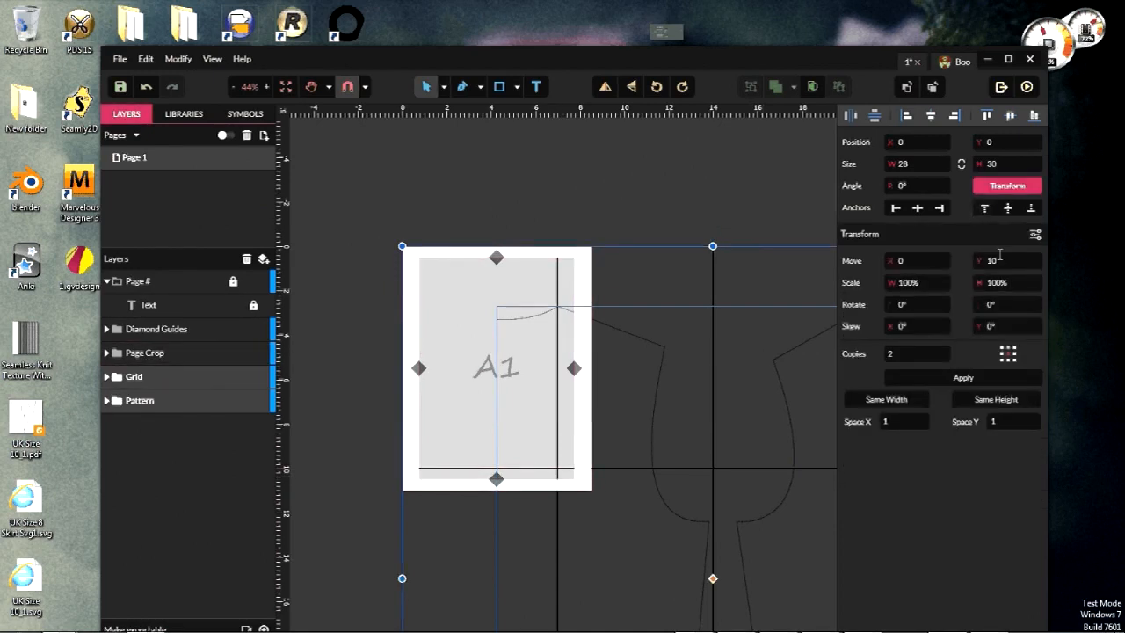
pyautogui.click(890, 260)
pyautogui.press('Tab')
pyautogui.write('0')
pyautogui.click(889, 353)
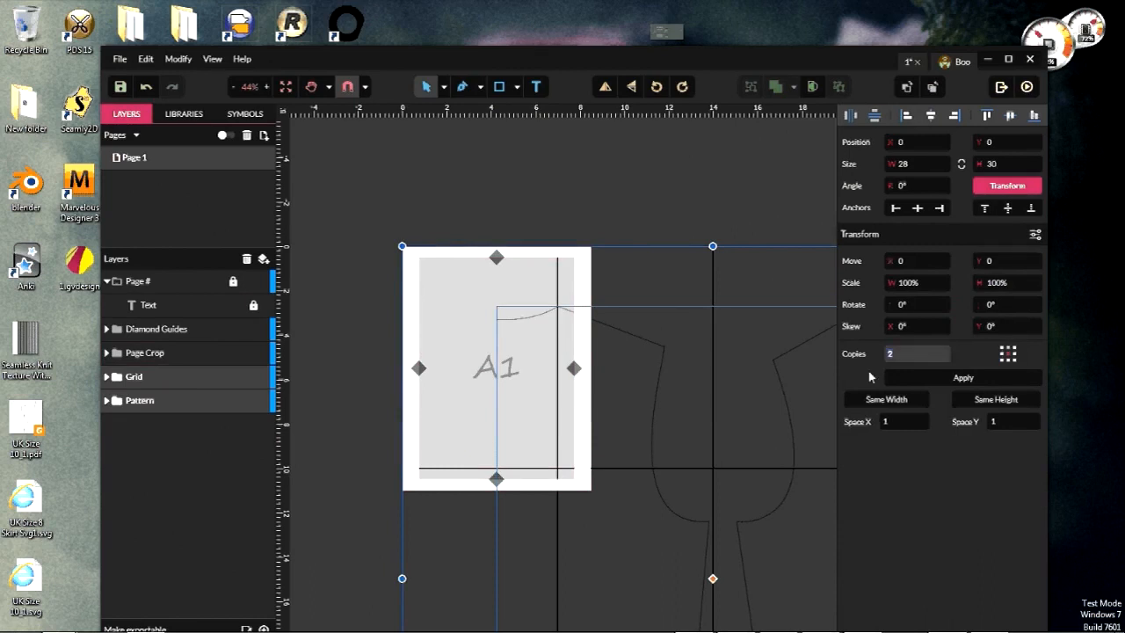
pyautogui.write('9')
pyautogui.write('0')
pyautogui.click(915, 253)
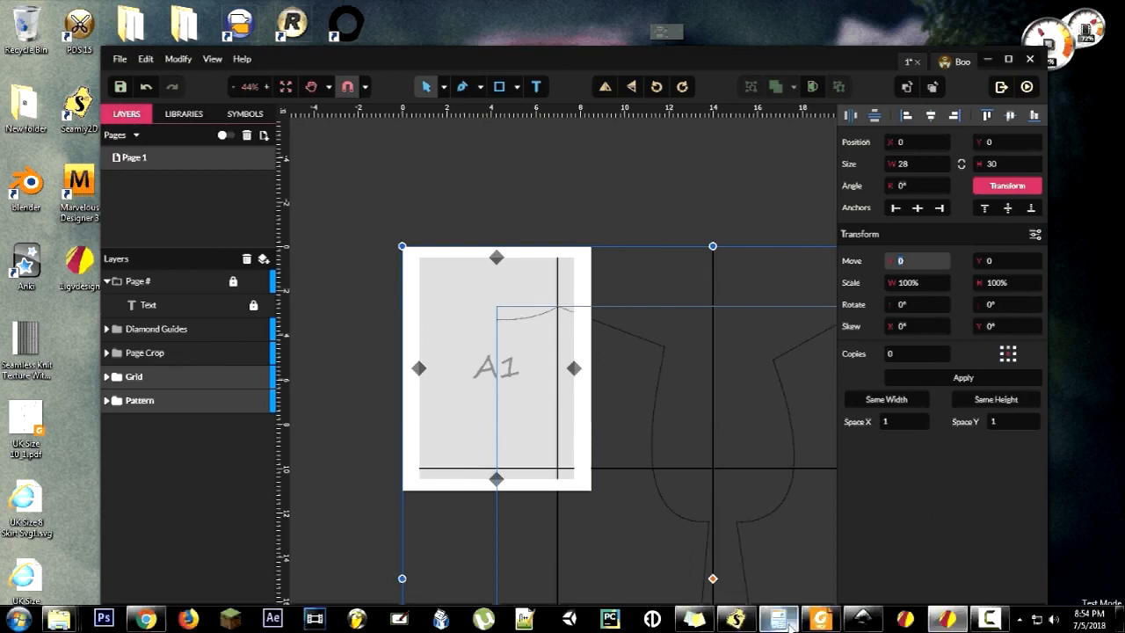
# Step: Switch to Calculator and work out the side margin by subtracting 7 from 8.5 and dividing the result by 2
pyautogui.click(777, 620)
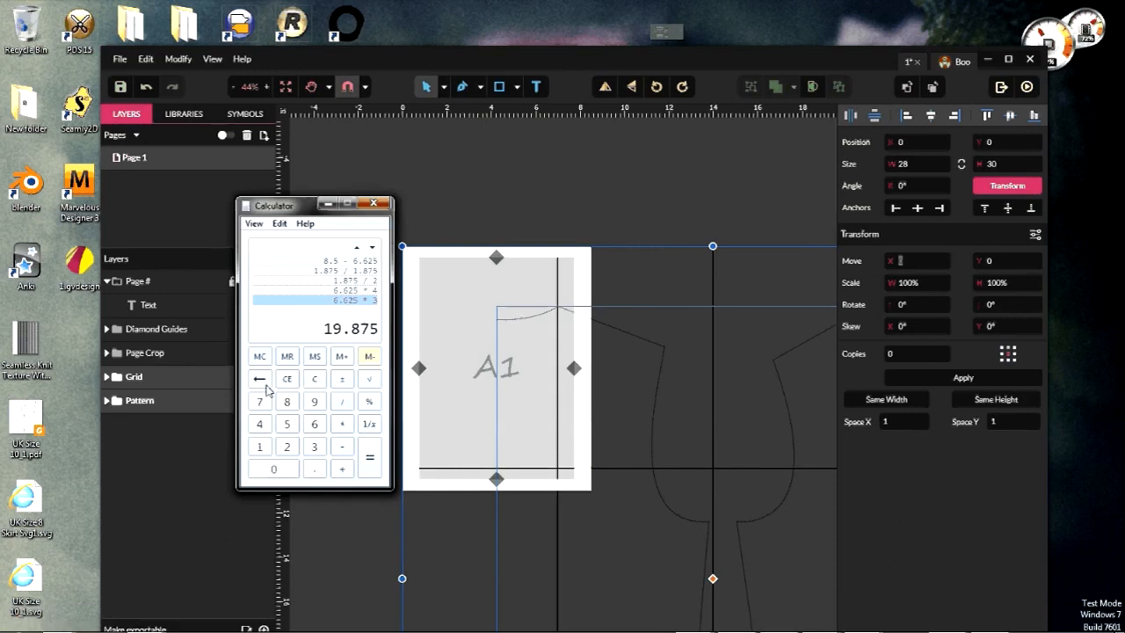
pyautogui.click(314, 380)
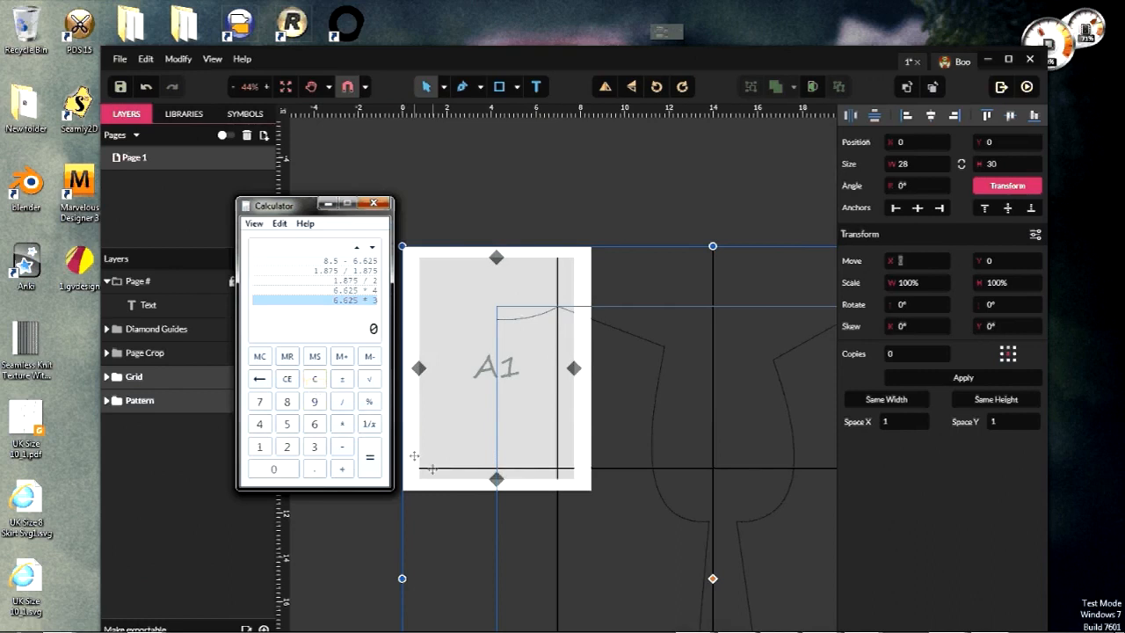
pyautogui.click(281, 404)
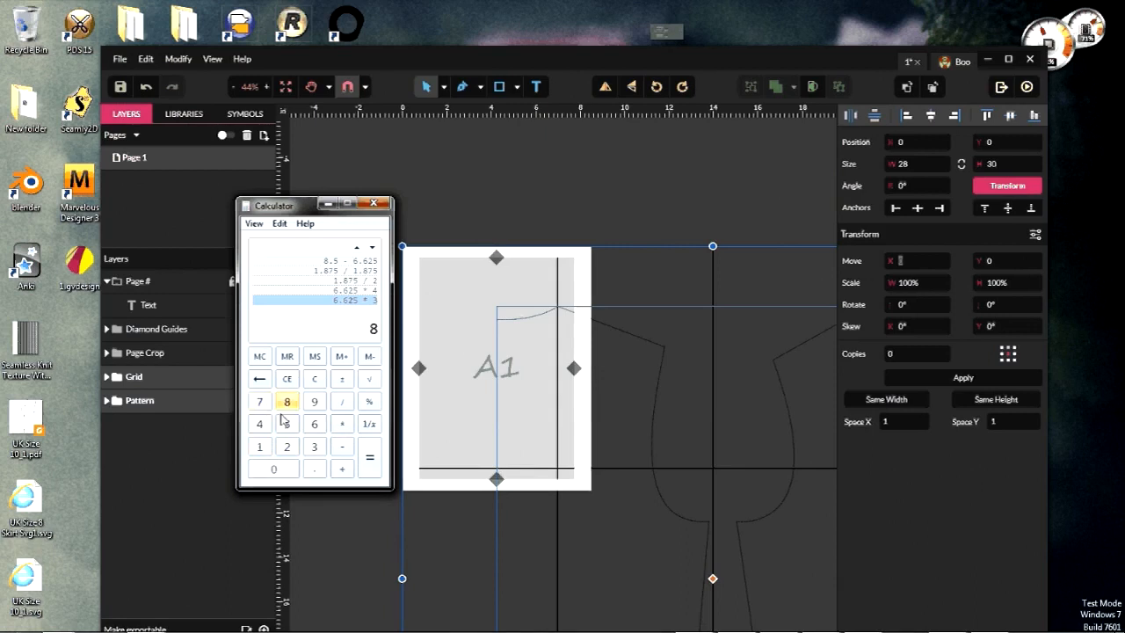
pyautogui.click(307, 466)
pyautogui.click(286, 424)
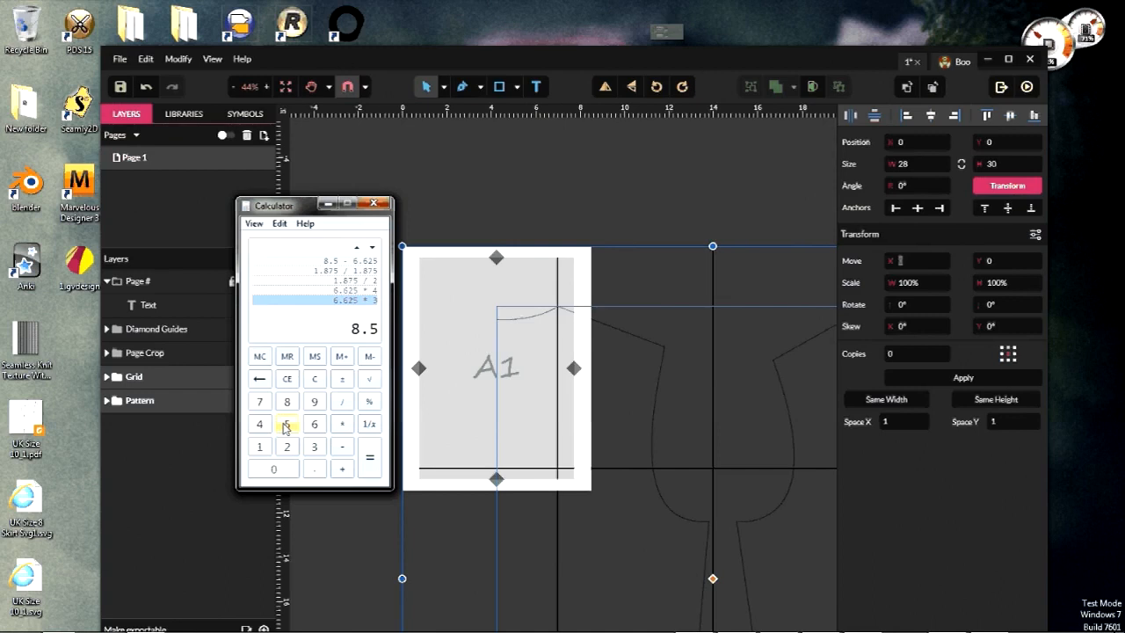
pyautogui.click(340, 448)
pyautogui.click(258, 403)
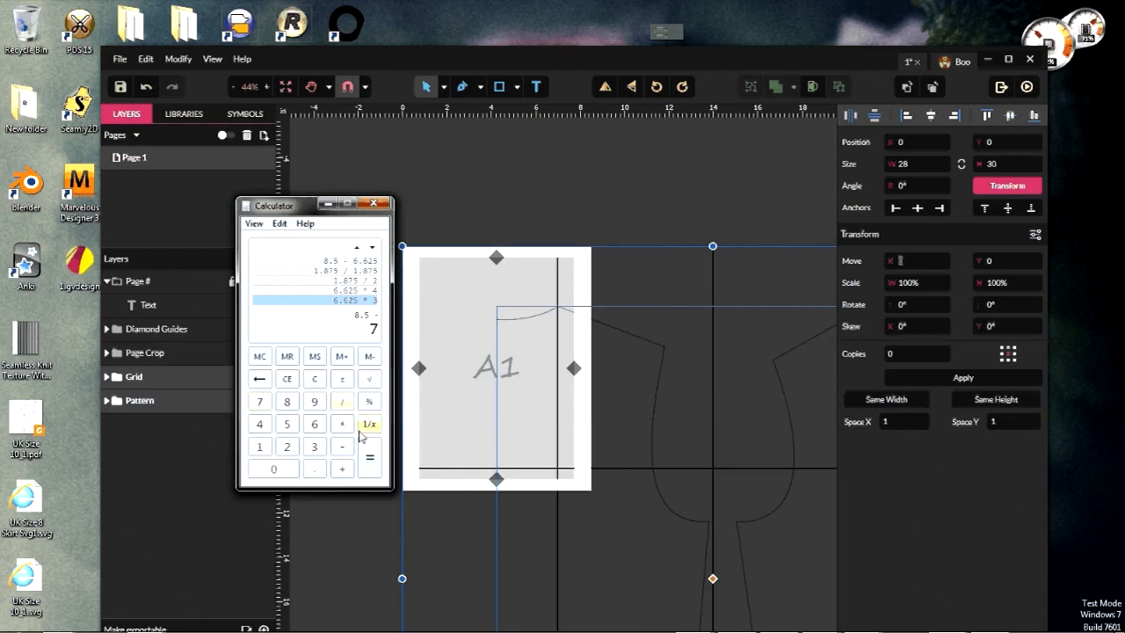
pyautogui.click(368, 461)
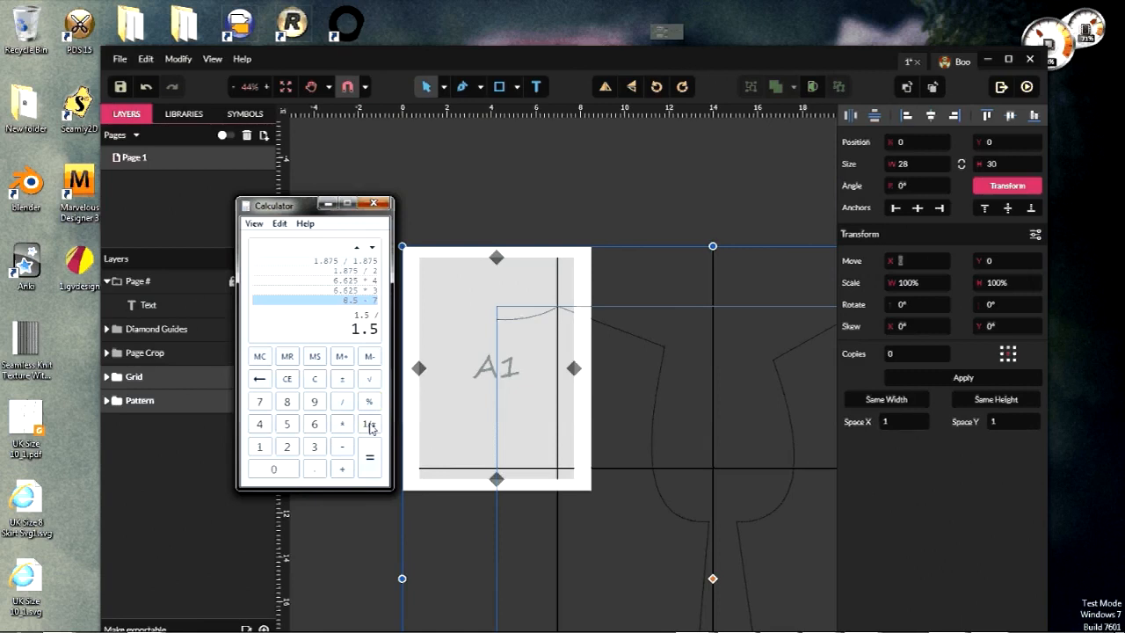
pyautogui.press('2')
pyautogui.click(377, 457)
# Step: Move the Grid and Pattern layers 0.75 in horizontally so the grid lines up with the crop window's sides
pyautogui.click(897, 260)
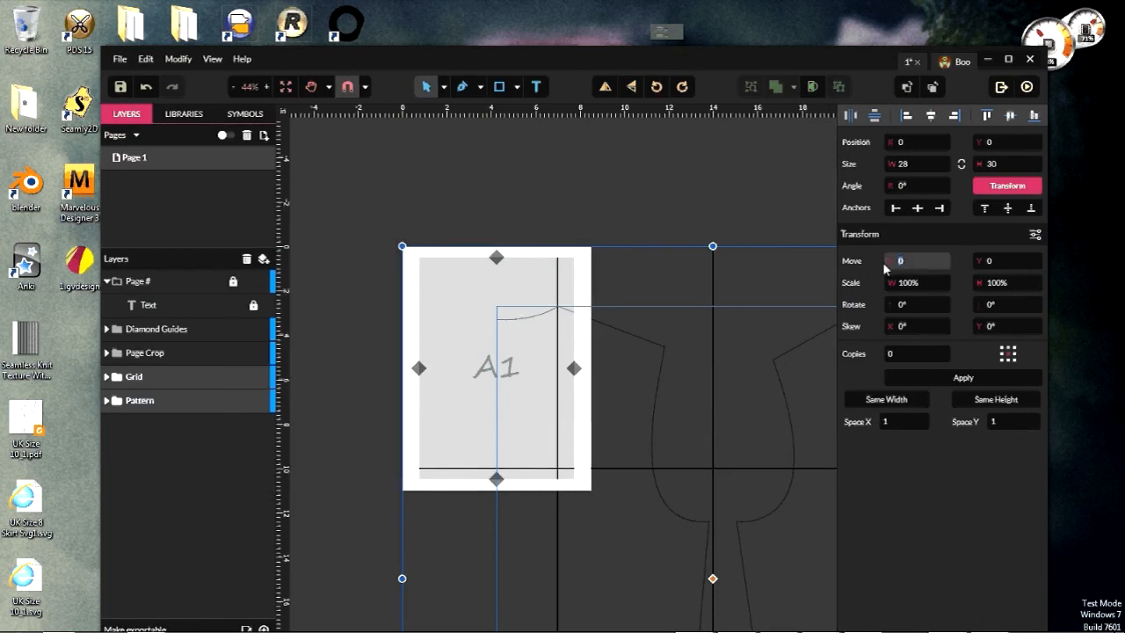
pyautogui.click(956, 377)
pyautogui.scroll(3, 438, 297)
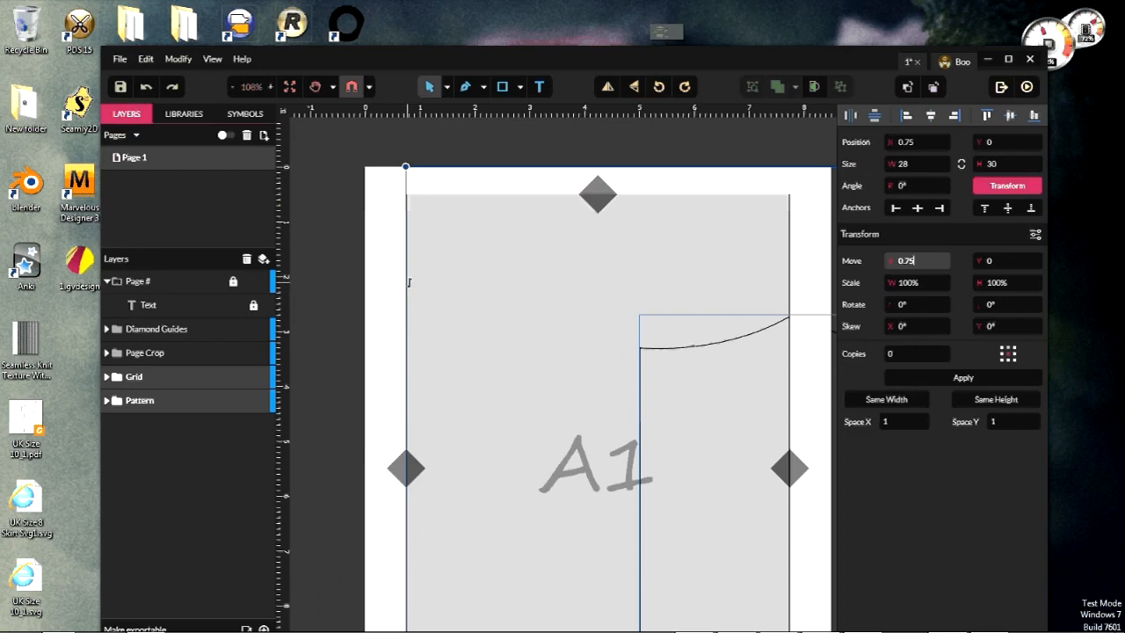
pyautogui.scroll(-3, 409, 290)
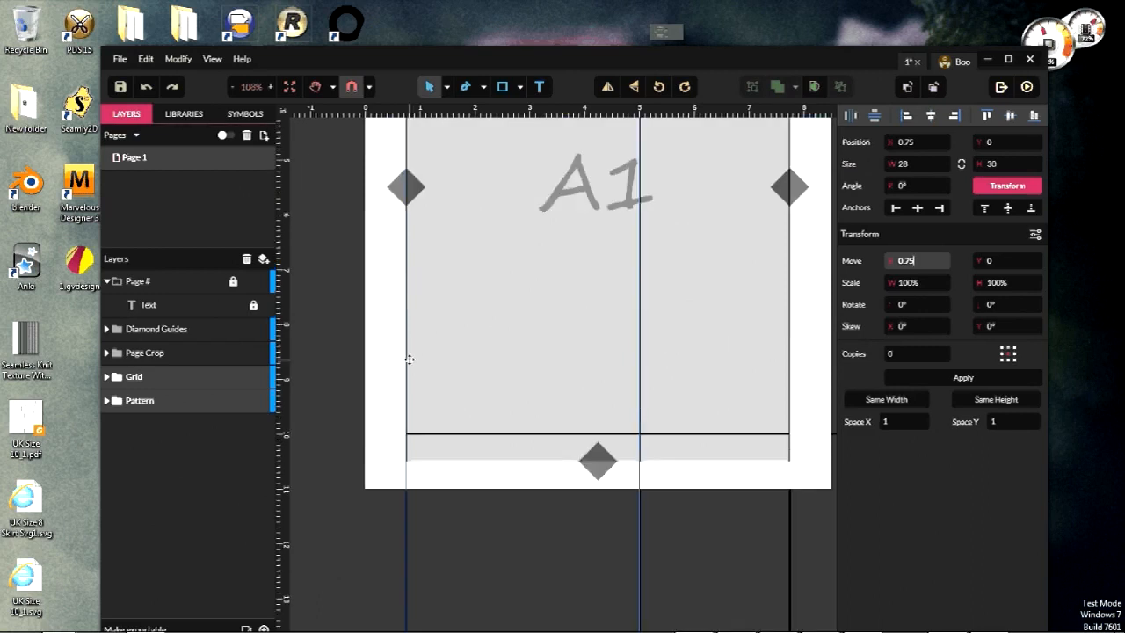
pyautogui.scroll(2, 409, 358)
pyautogui.scroll(-1, 409, 353)
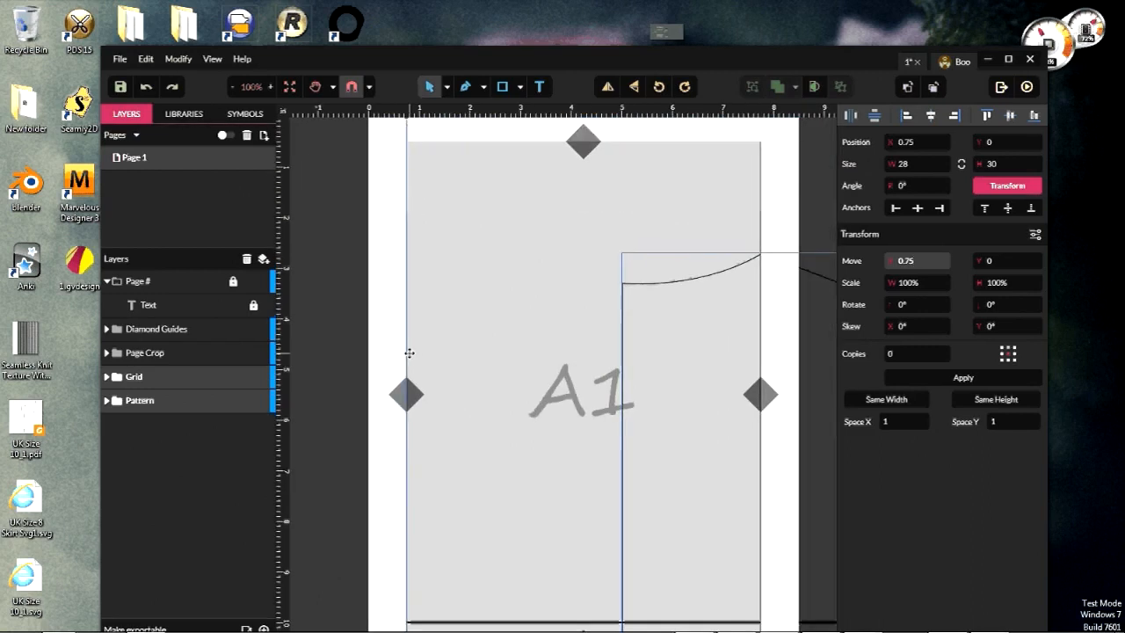
pyautogui.scroll(-1, 408, 352)
# Step: Move the Grid and Pattern layers 0.5 in down with a horizontal move of 0
pyautogui.click(1003, 260)
pyautogui.doubleClick(1003, 260)
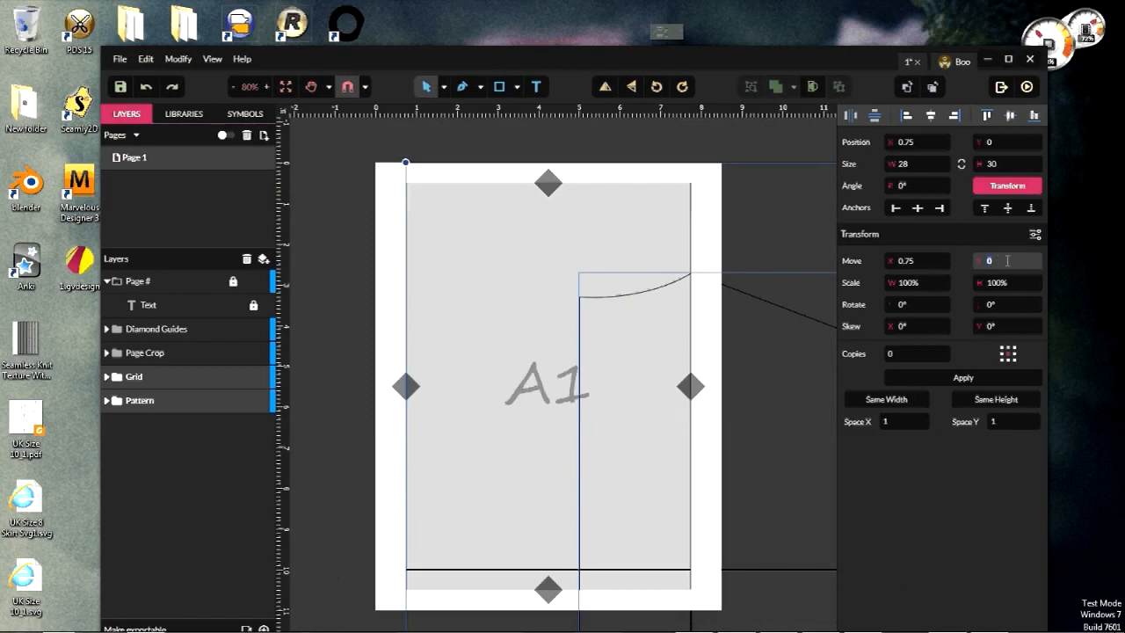
pyautogui.hotkey('shift', 'Tab')
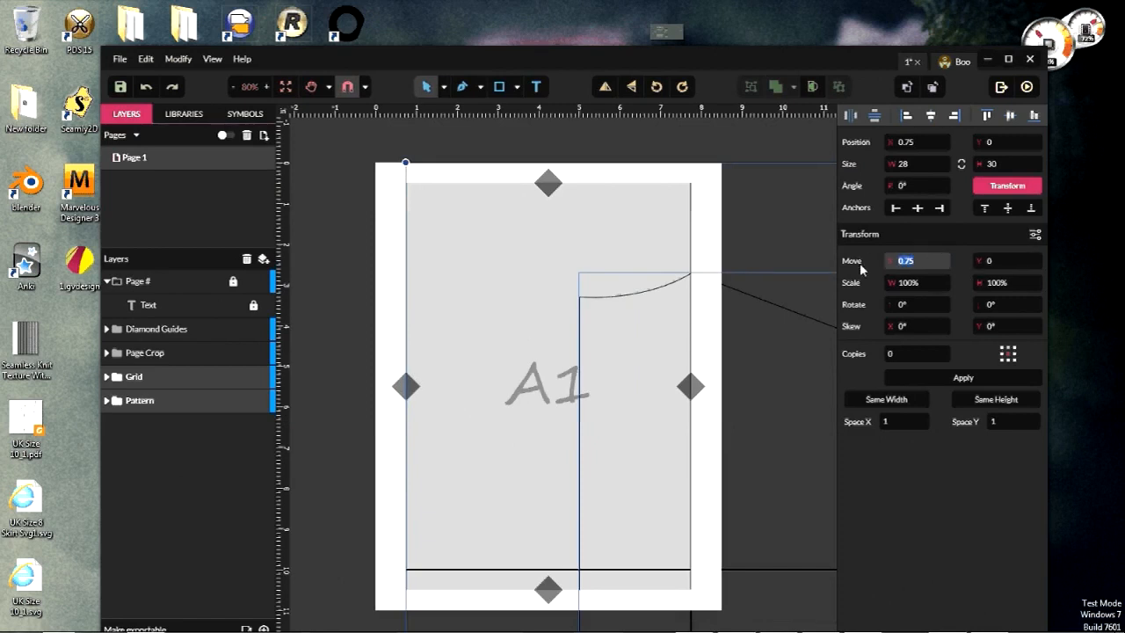
pyautogui.write('0')
pyautogui.press('Tab')
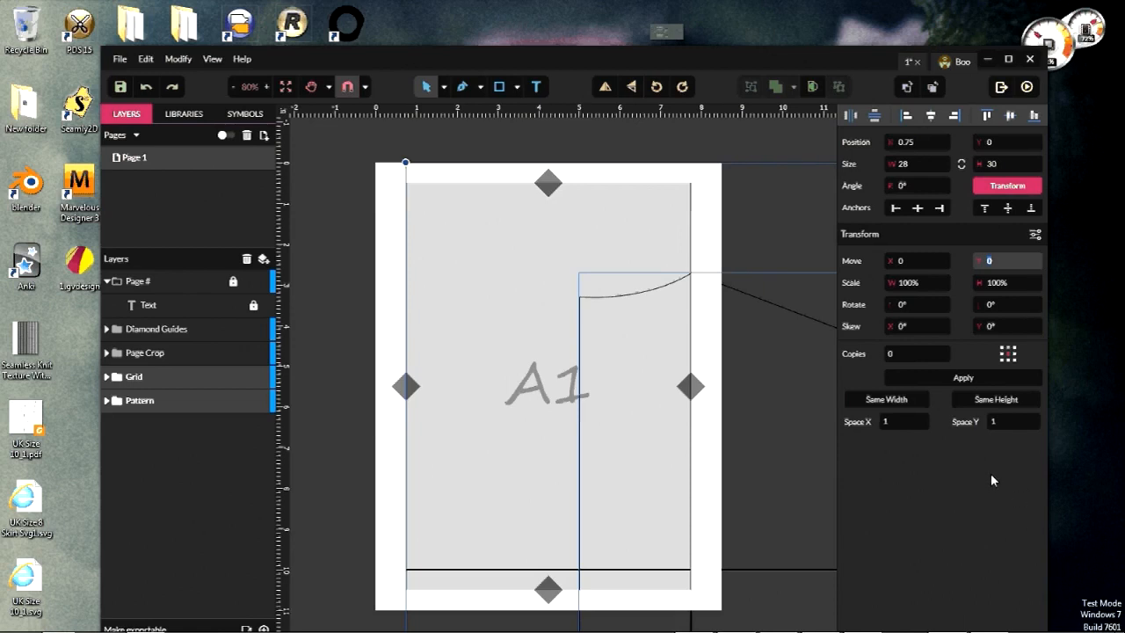
pyautogui.press('BackSpace')
pyautogui.write('5')
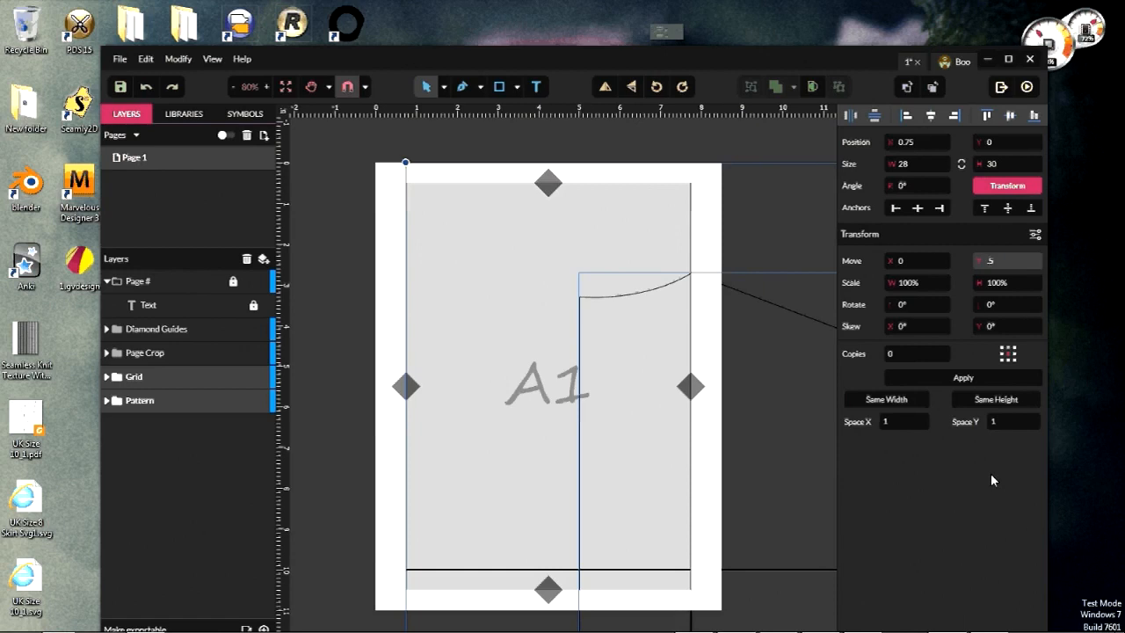
pyautogui.click(963, 376)
pyautogui.click(356, 401)
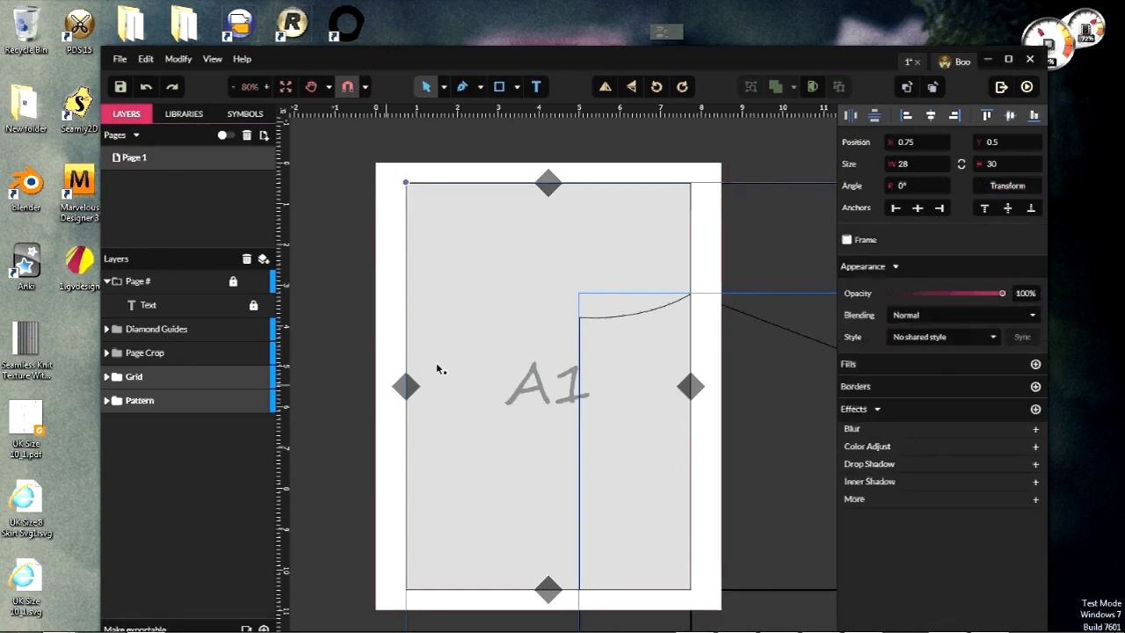
# Step: Examine how the grid lines and pattern line up with the crop window and diamond guides on the A1 page
pyautogui.scroll(1, 628, 239)
pyautogui.scroll(1, 626, 235)
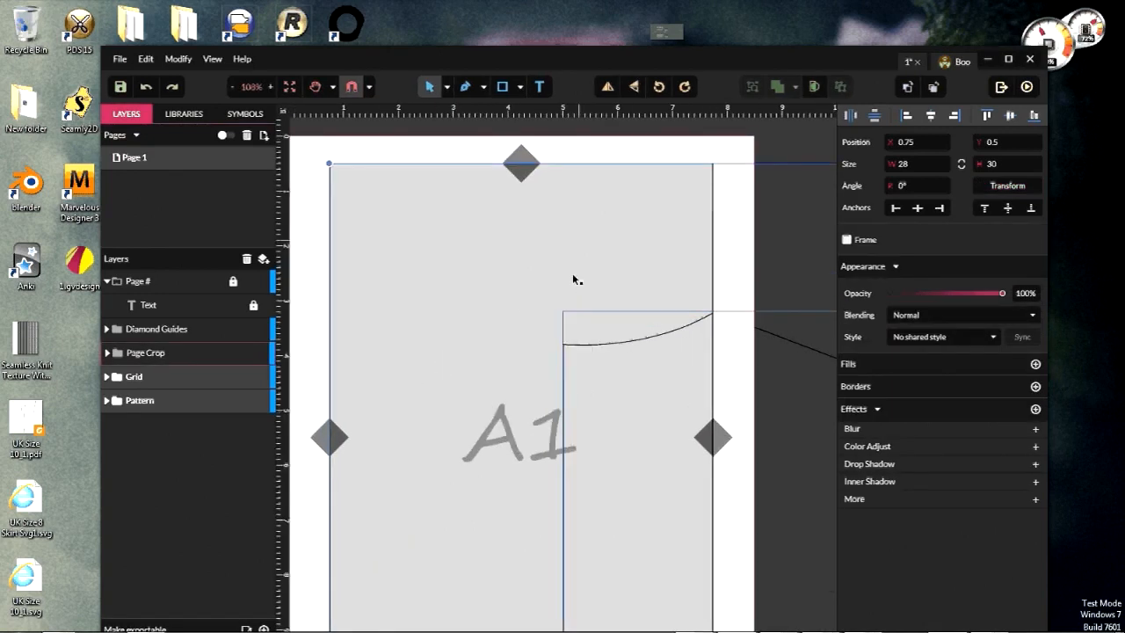
pyautogui.scroll(-1, 519, 299)
pyautogui.scroll(-1, 522, 306)
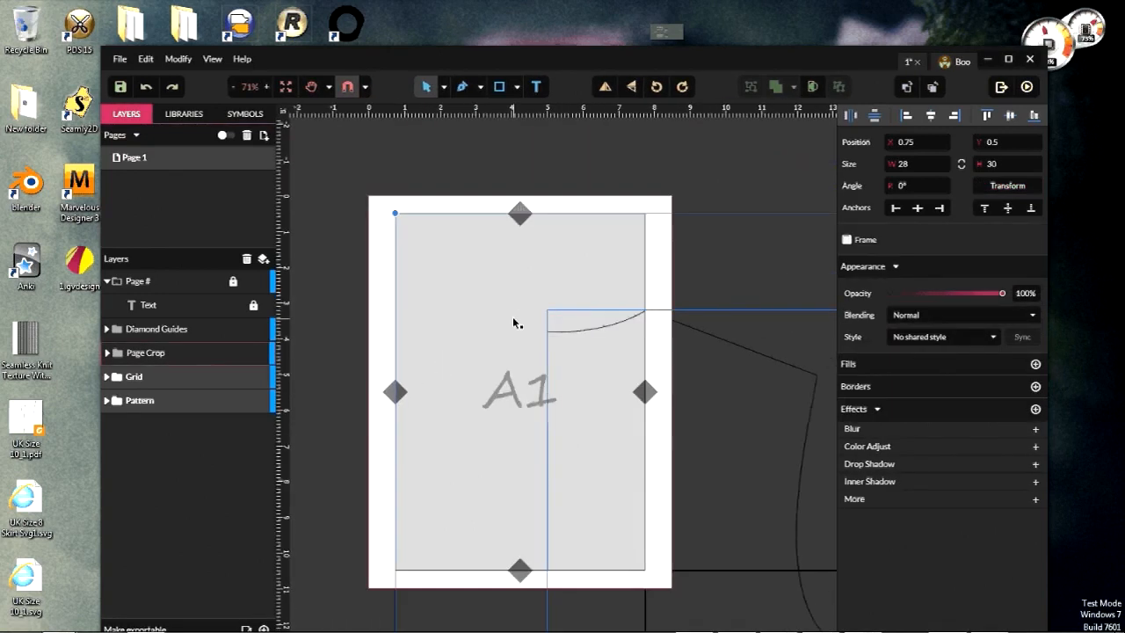
pyautogui.scroll(-1, 497, 337)
pyautogui.scroll(-1, 494, 335)
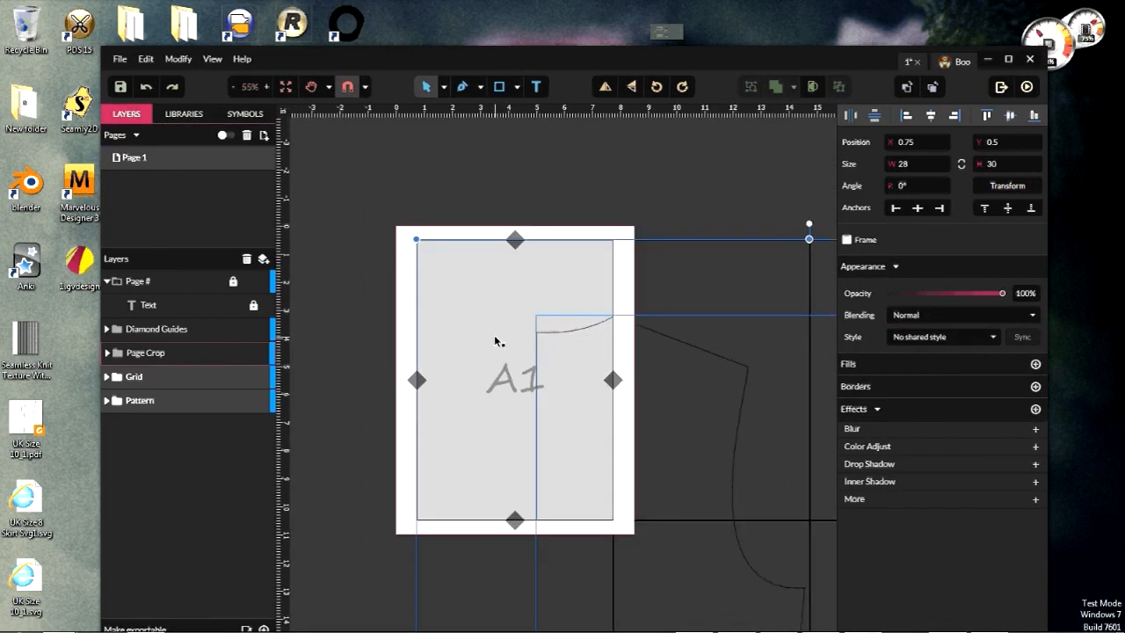
pyautogui.scroll(-1, 494, 334)
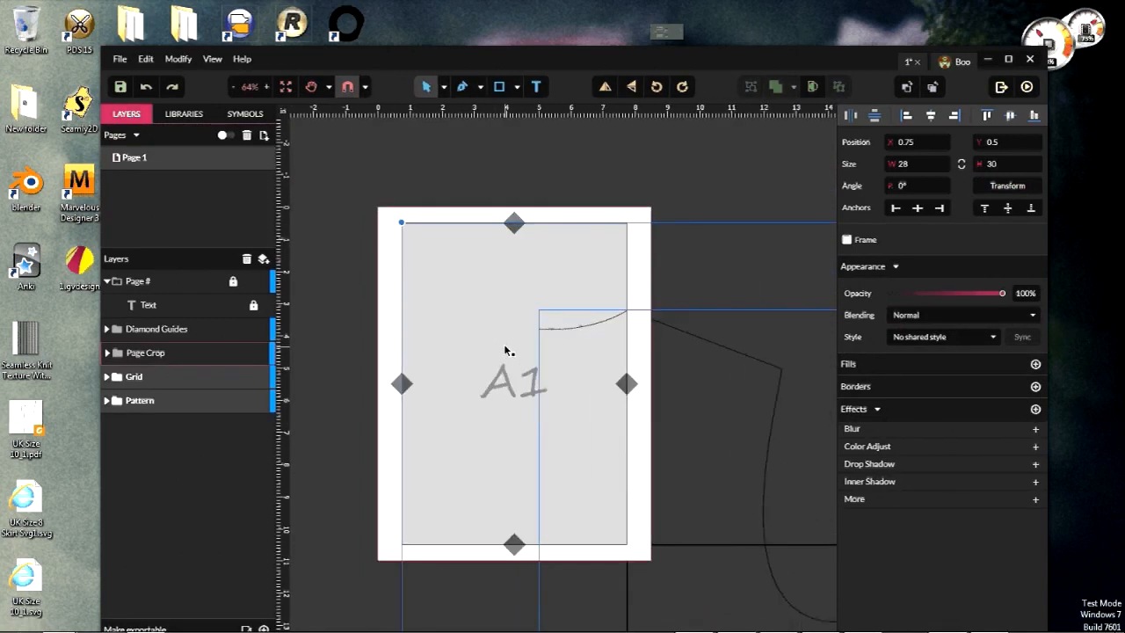
pyautogui.scroll(-2, 504, 350)
pyautogui.scroll(2, 454, 369)
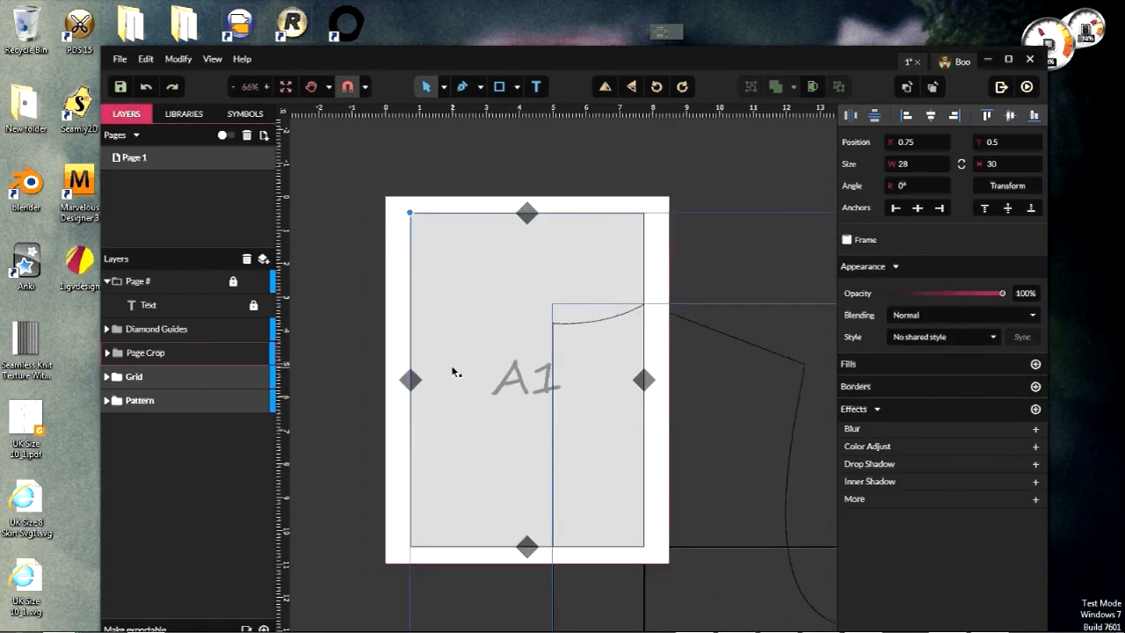
pyautogui.scroll(-1, 430, 361)
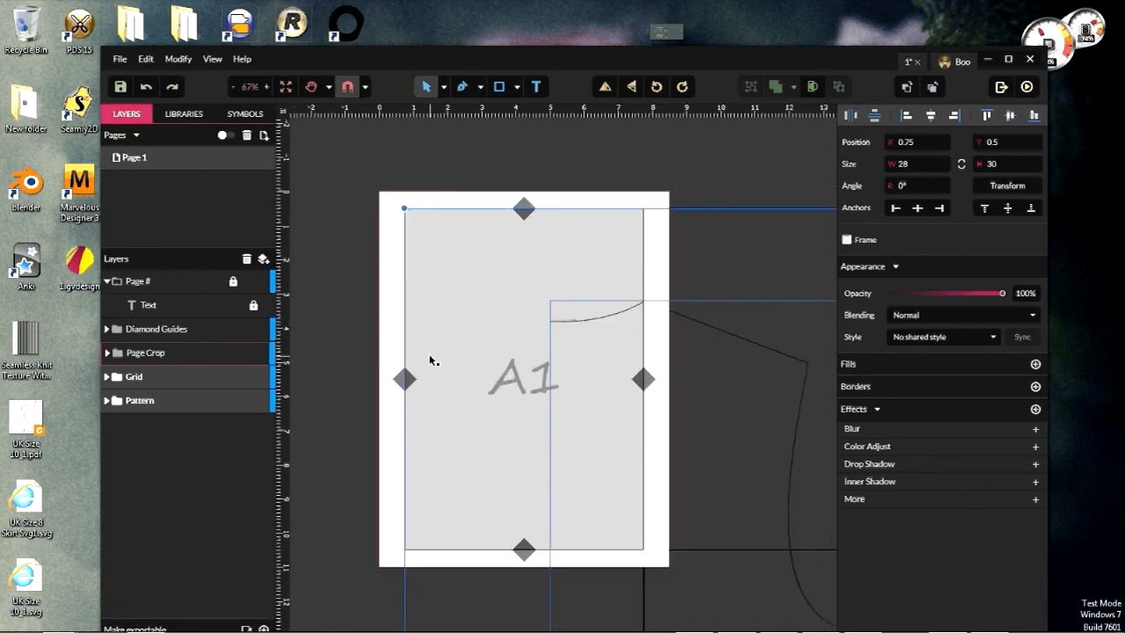
pyautogui.scroll(-1, 428, 354)
pyautogui.click(362, 366)
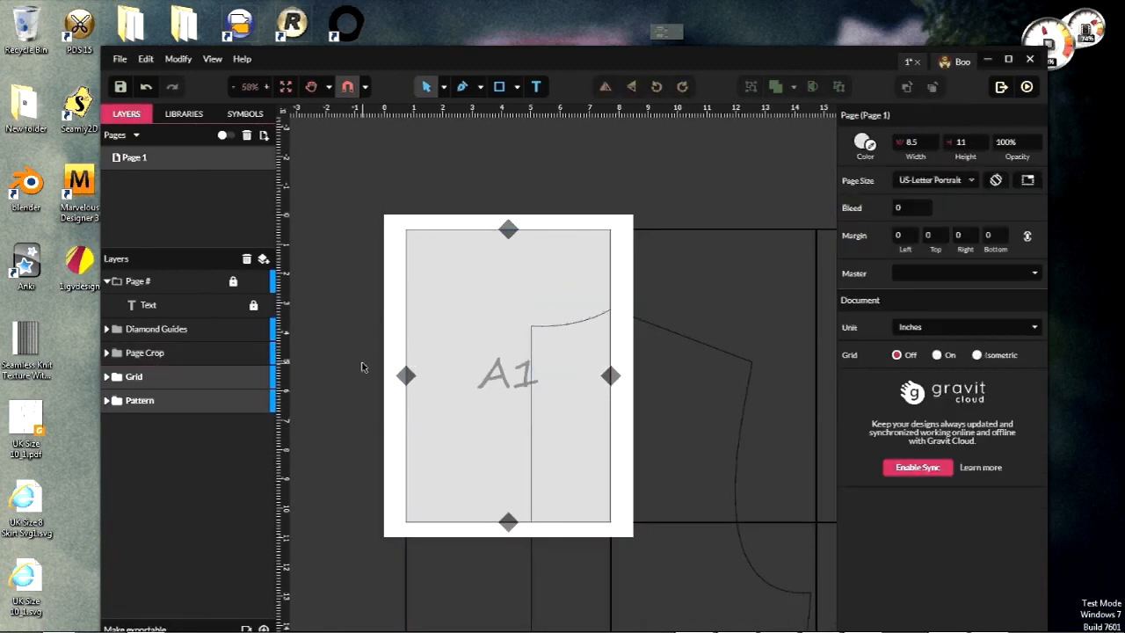
pyautogui.scroll(-2, 365, 366)
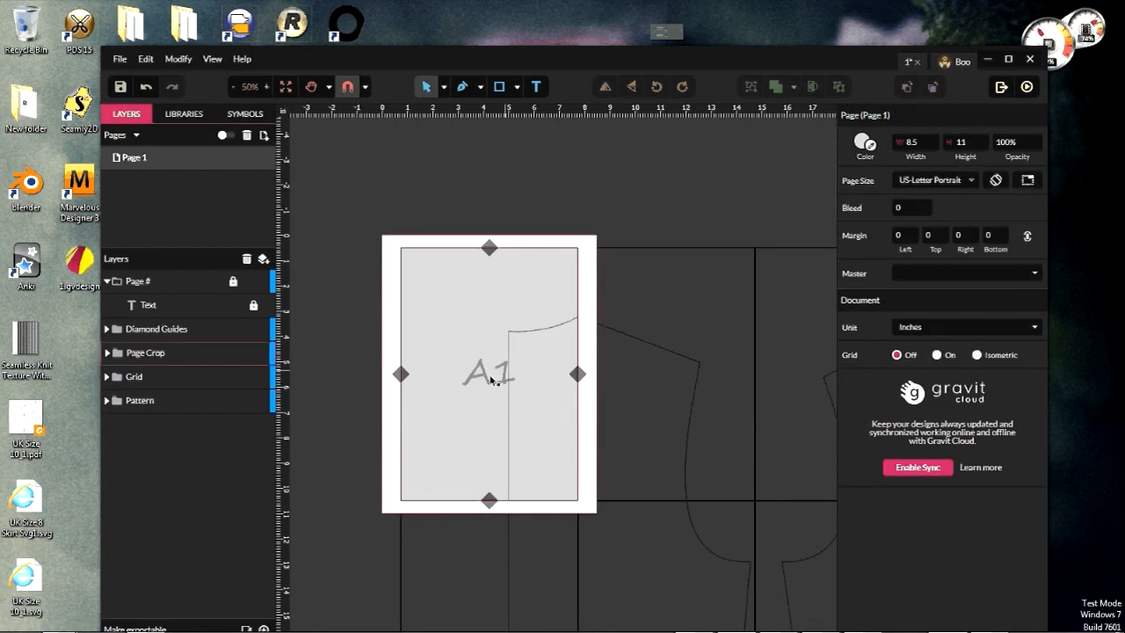
pyautogui.scroll(2, 826, 184)
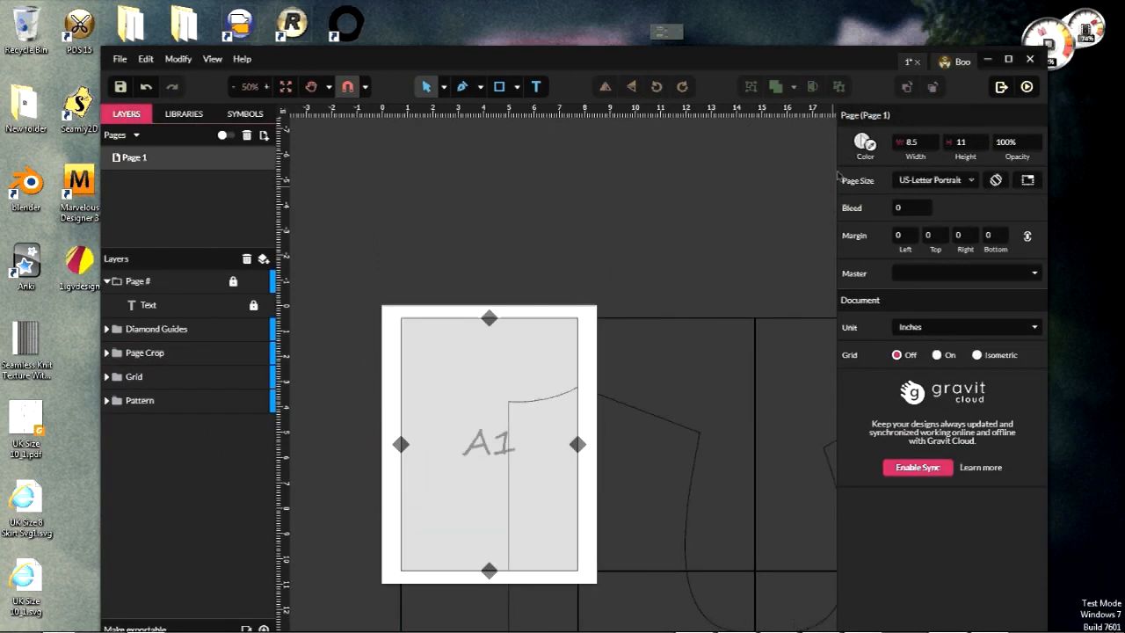
# Step: Change the page background color to white and check the grid, pattern and crop window against it
pyautogui.click(865, 141)
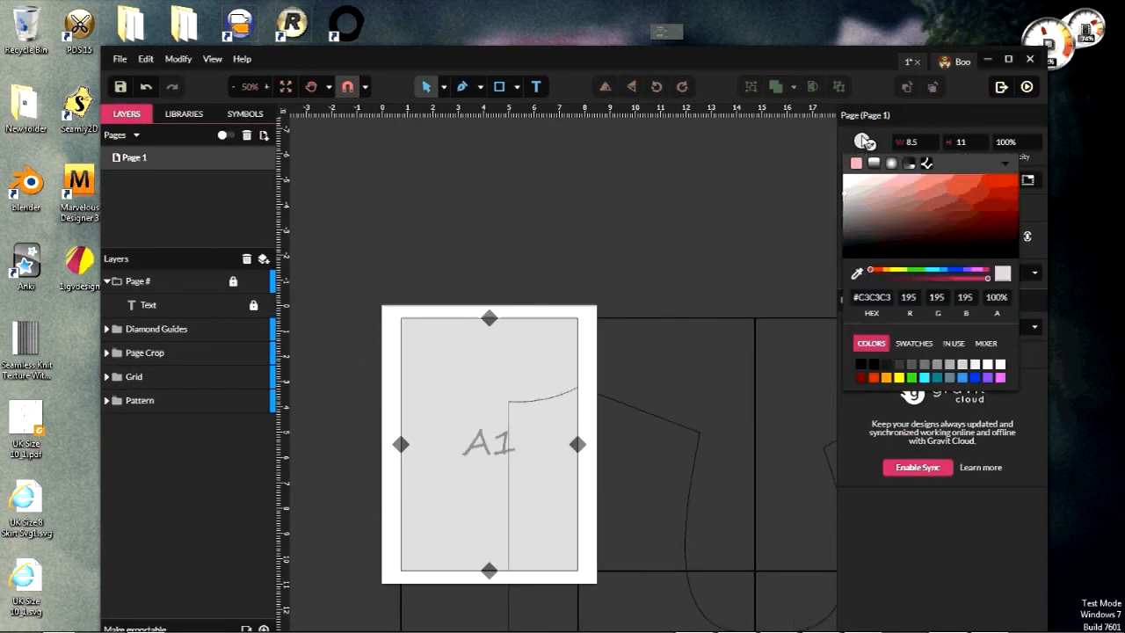
pyautogui.click(845, 178)
pyautogui.scroll(3, 432, 338)
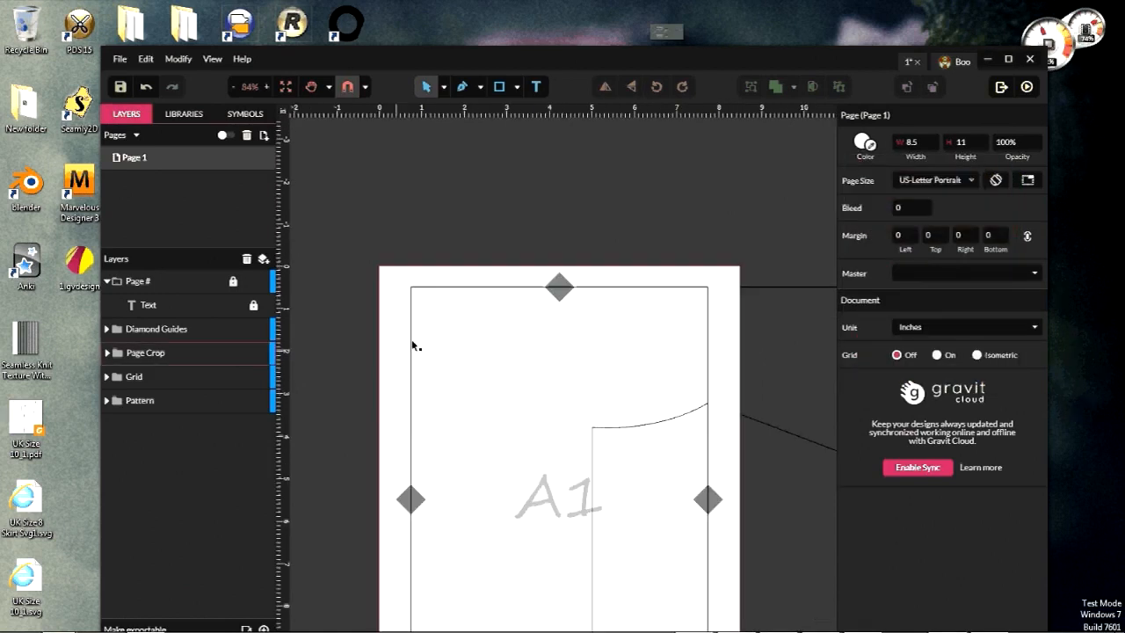
pyautogui.scroll(1, 410, 339)
pyautogui.scroll(-4, 408, 339)
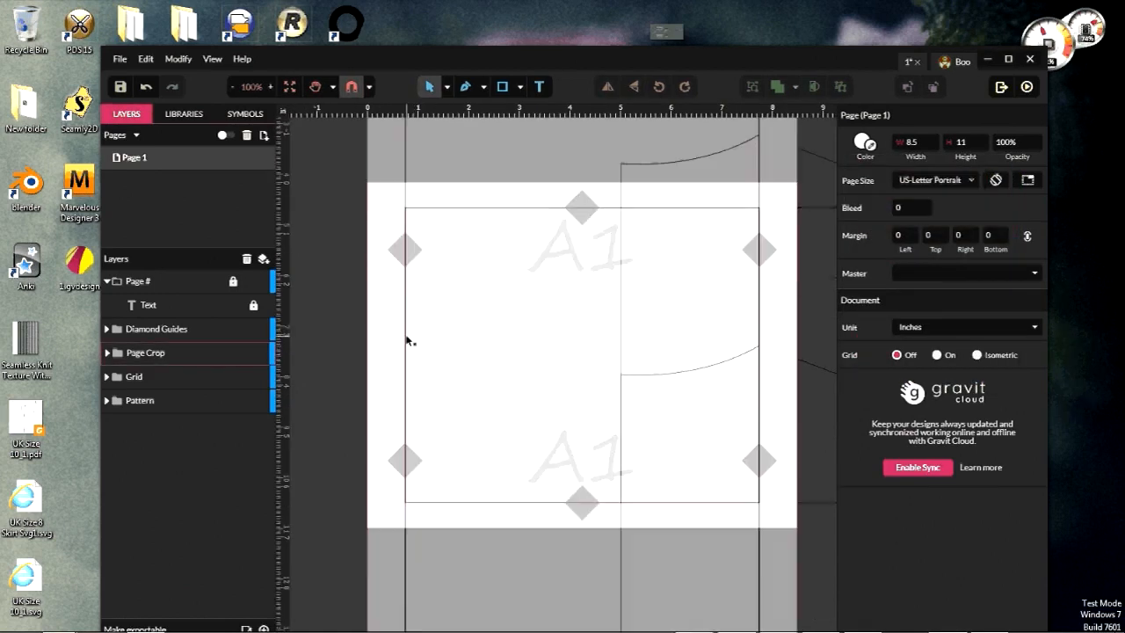
pyautogui.scroll(3, 407, 340)
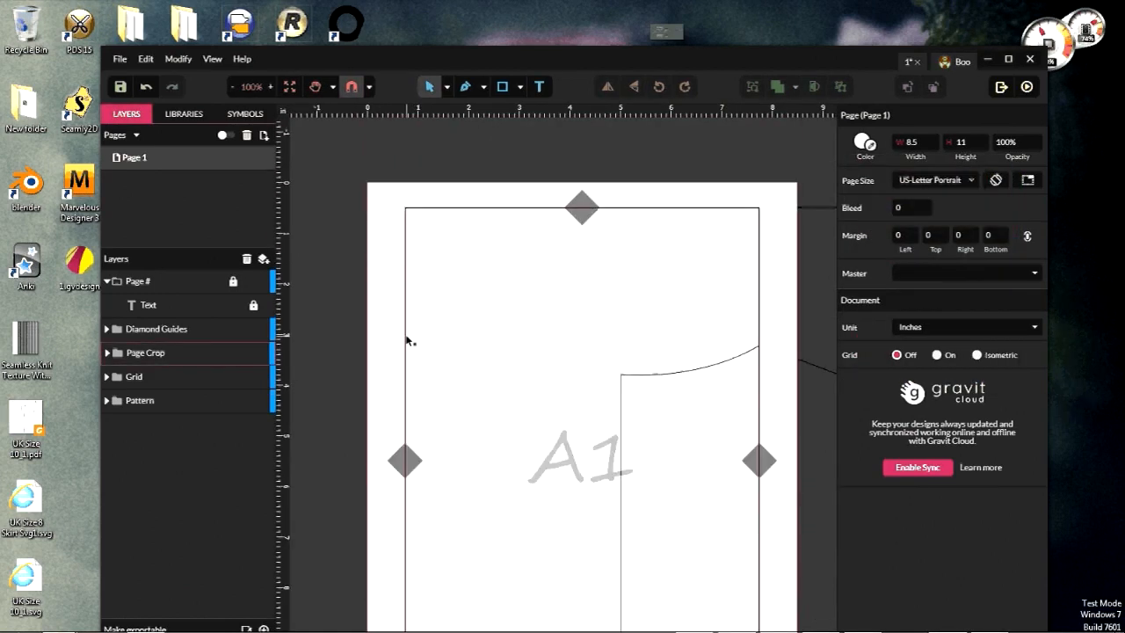
pyautogui.scroll(-1, 418, 393)
pyautogui.scroll(-2, 419, 394)
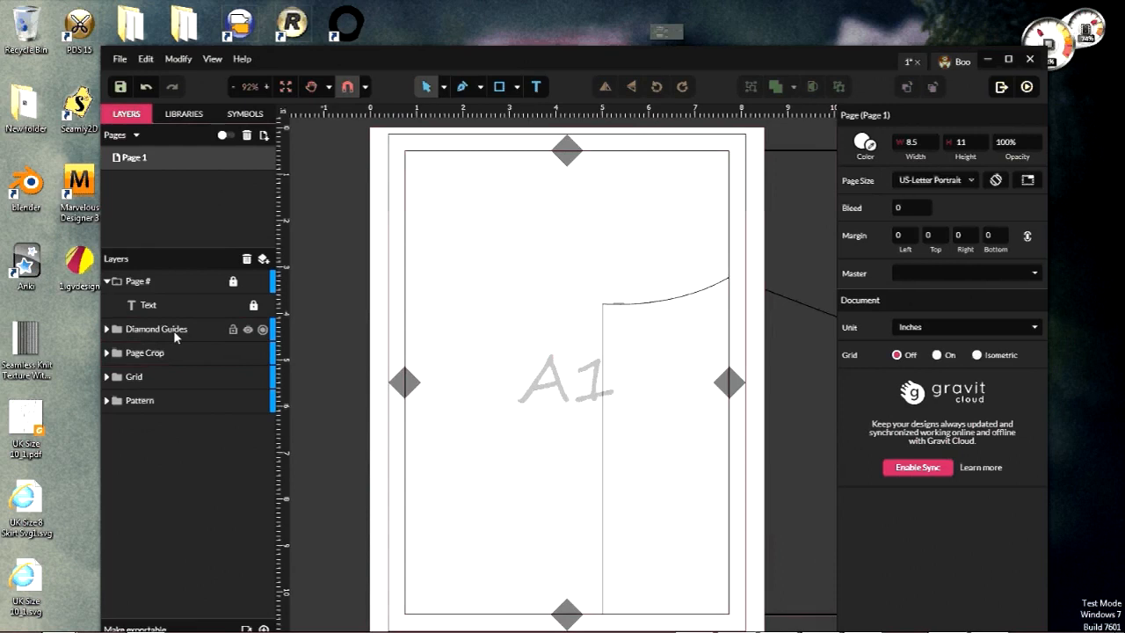
# Step: Reorder the Diamond Guides layer to sit below the Page Crop layer and save the design
pyautogui.moveTo(175, 335); pyautogui.dragTo(170, 361)
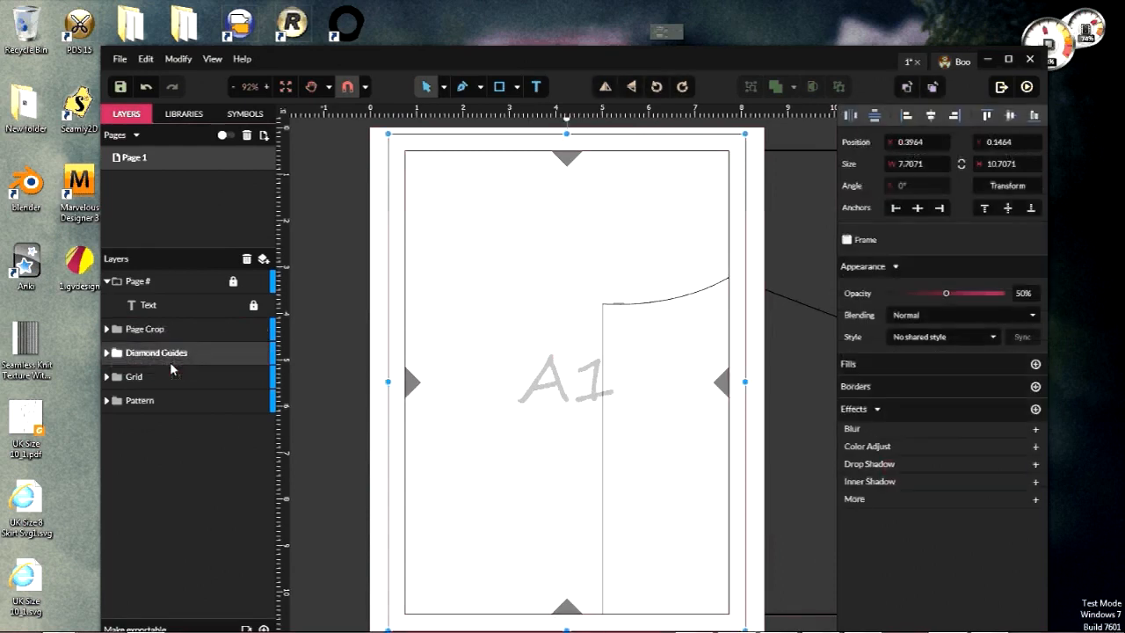
pyautogui.click(348, 404)
pyautogui.hotkey('ctrl', 's')
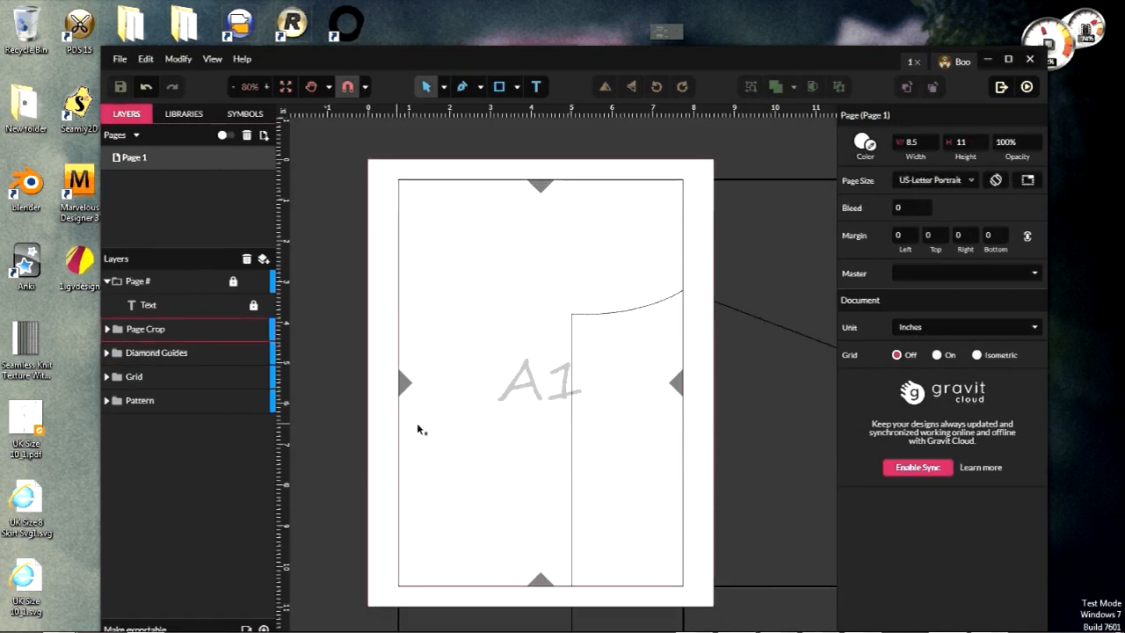
pyautogui.scroll(-1, 425, 421)
pyautogui.scroll(-1, 425, 421)
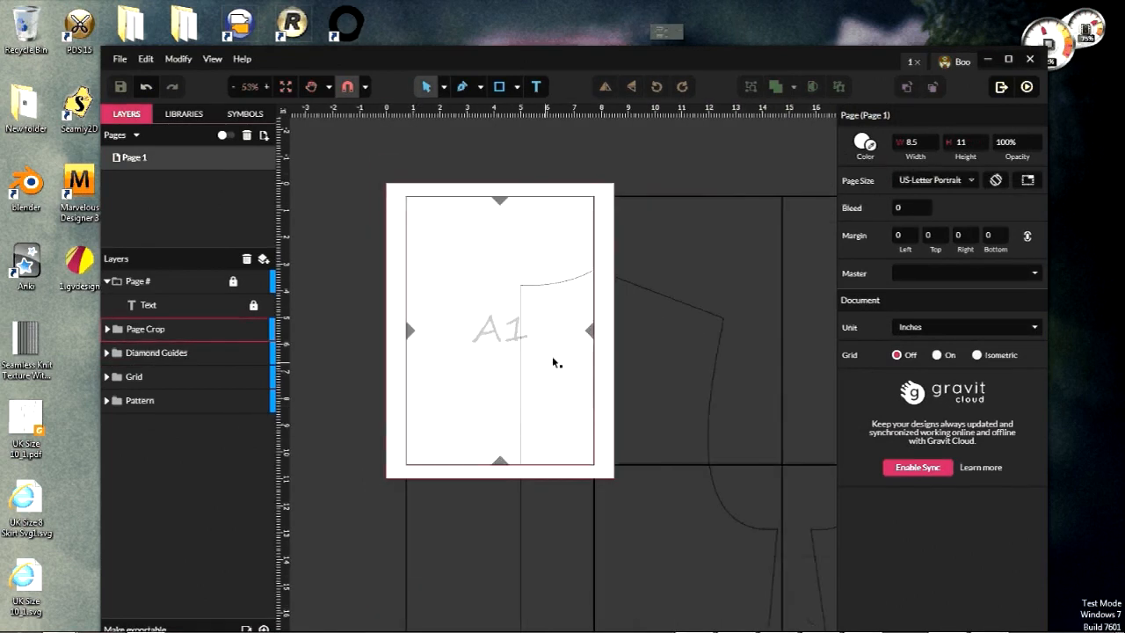
# Step: Start exporting the page as a PDF document at 72 dpi and browse to the Gravit folder in the Pictures library
pyautogui.click(123, 62)
pyautogui.moveTo(164, 297)
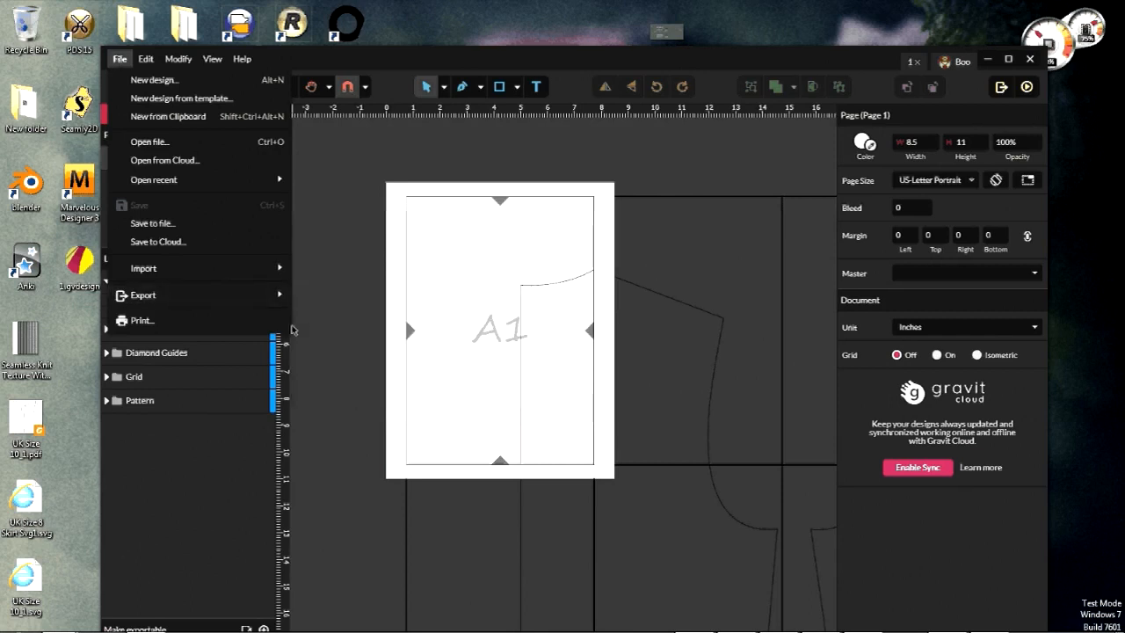
pyautogui.moveTo(273, 295)
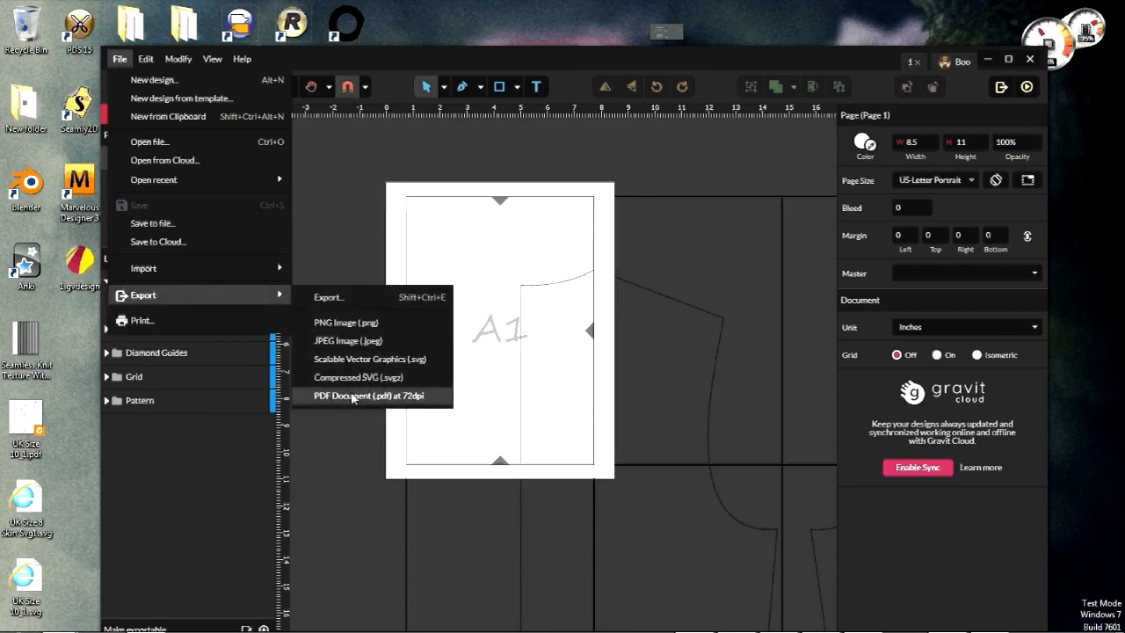
pyautogui.click(351, 397)
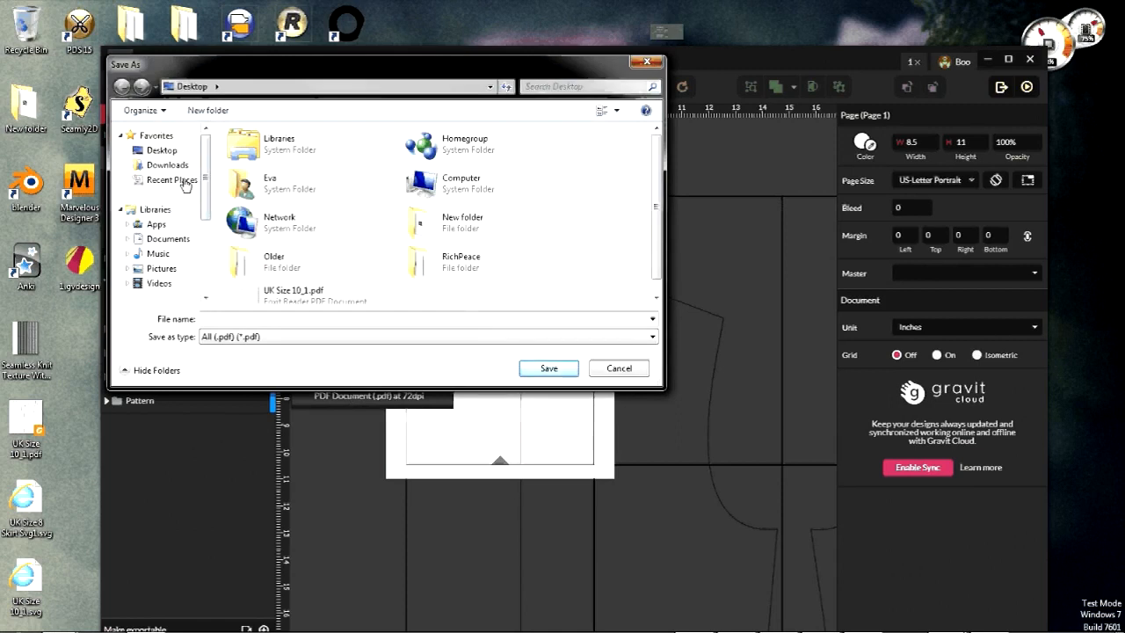
pyautogui.click(162, 268)
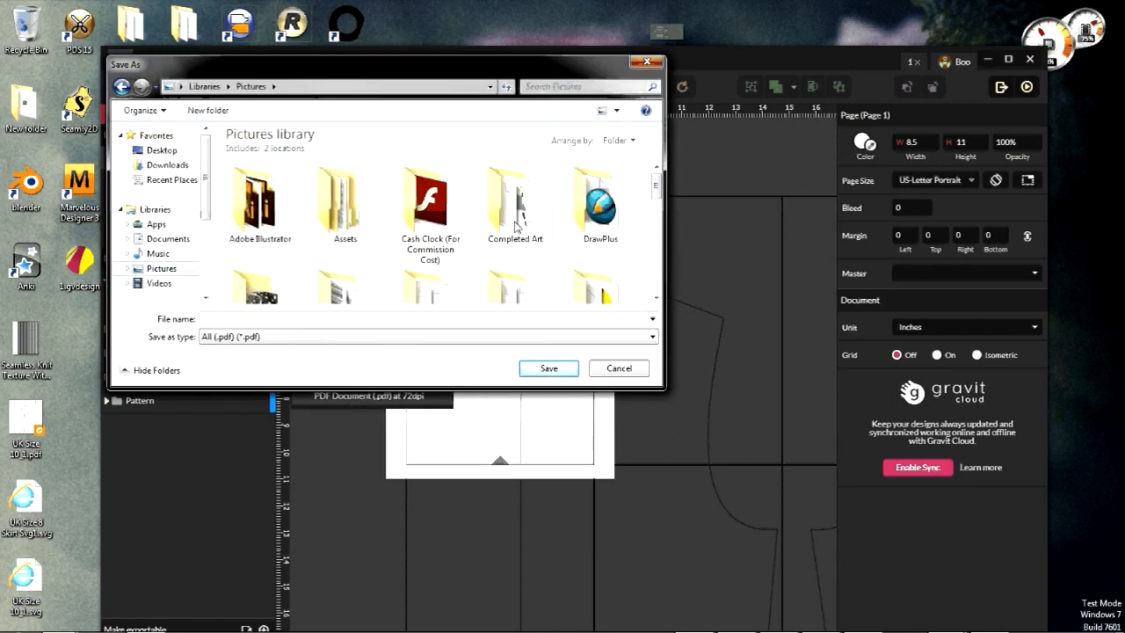
pyautogui.scroll(-5, 515, 226)
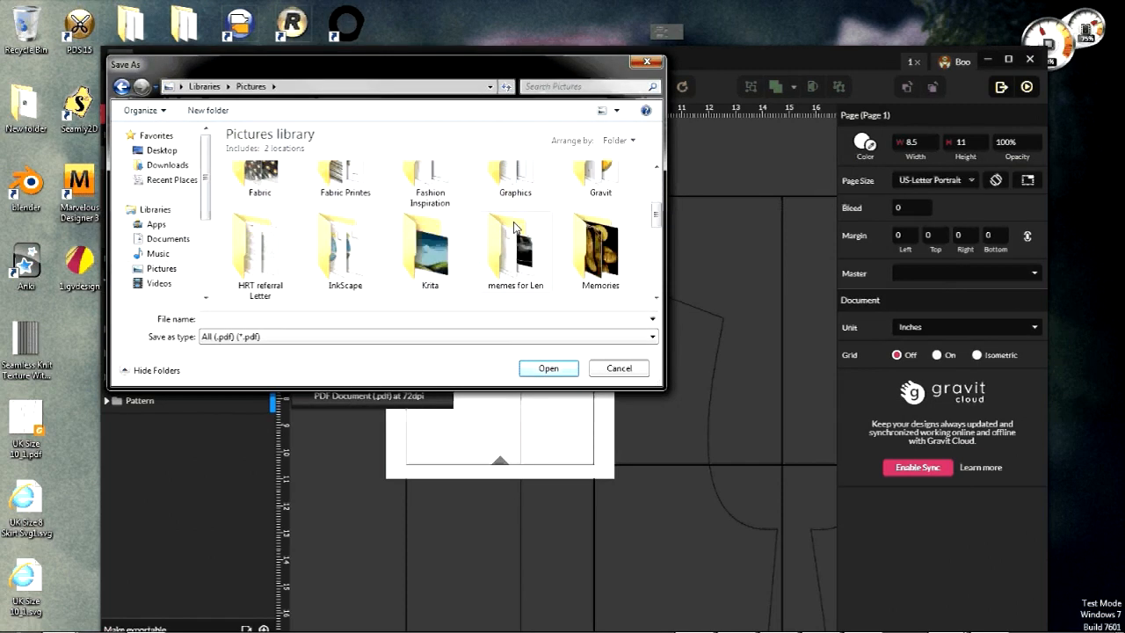
pyautogui.doubleClick(572, 194)
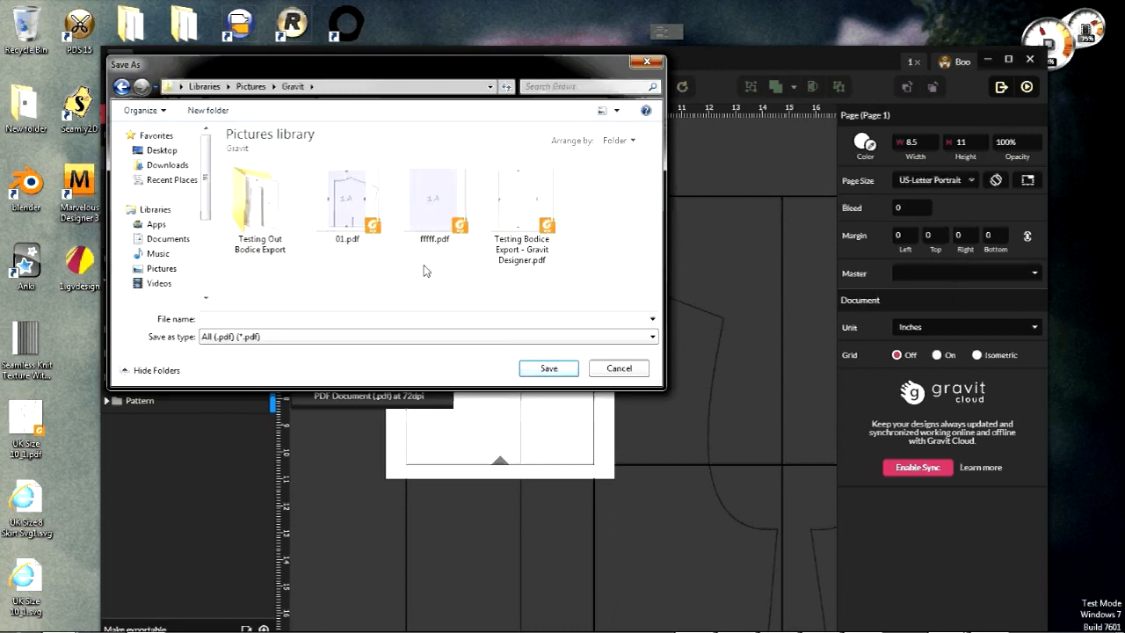
# Step: Create a folder named 1 inside the Gravit folder and open it as the export location
pyautogui.hotkey('ctrl', 'shift', 'n')
pyautogui.write('1')
pyautogui.press('Return')
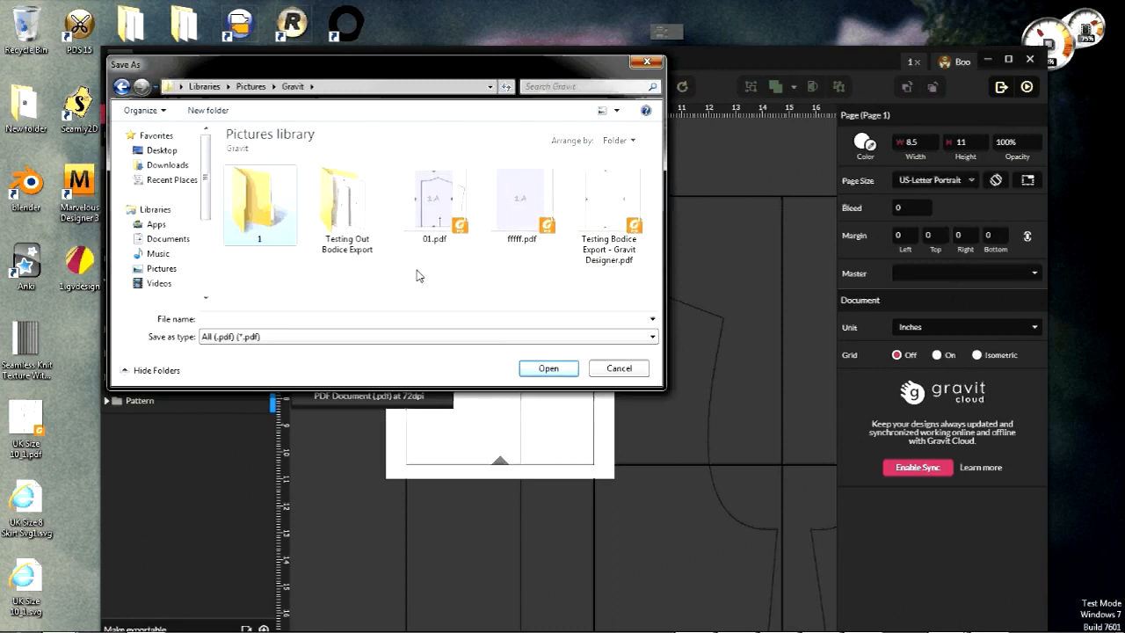
pyautogui.press('Return')
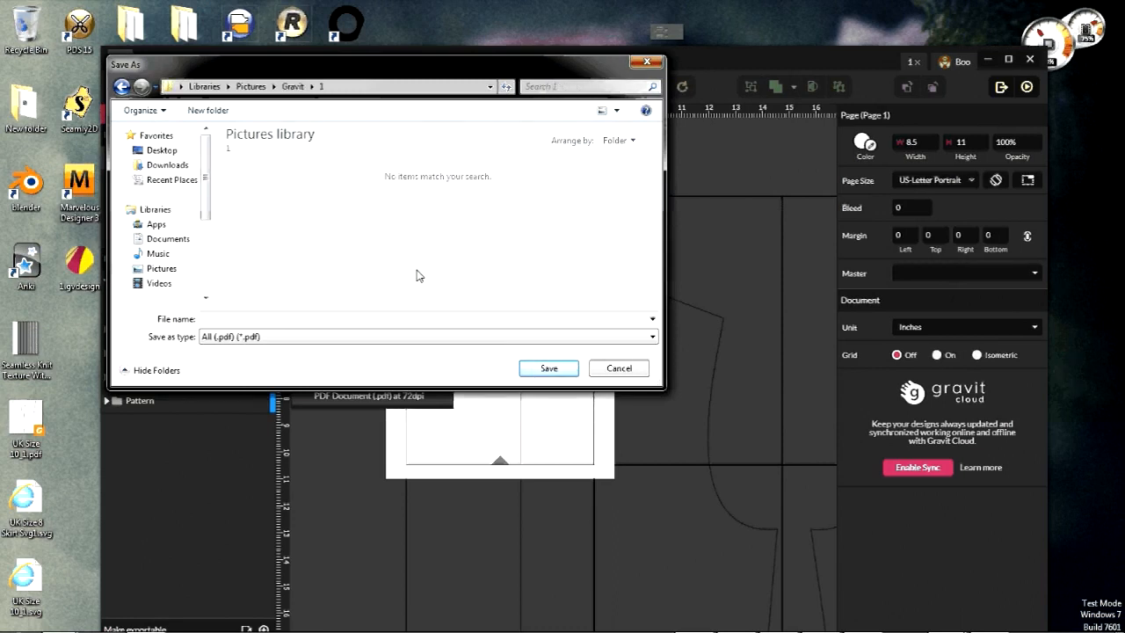
# Step: Name the exported PDF 01 and save it in folder 1
pyautogui.click(337, 319)
pyautogui.write('01')
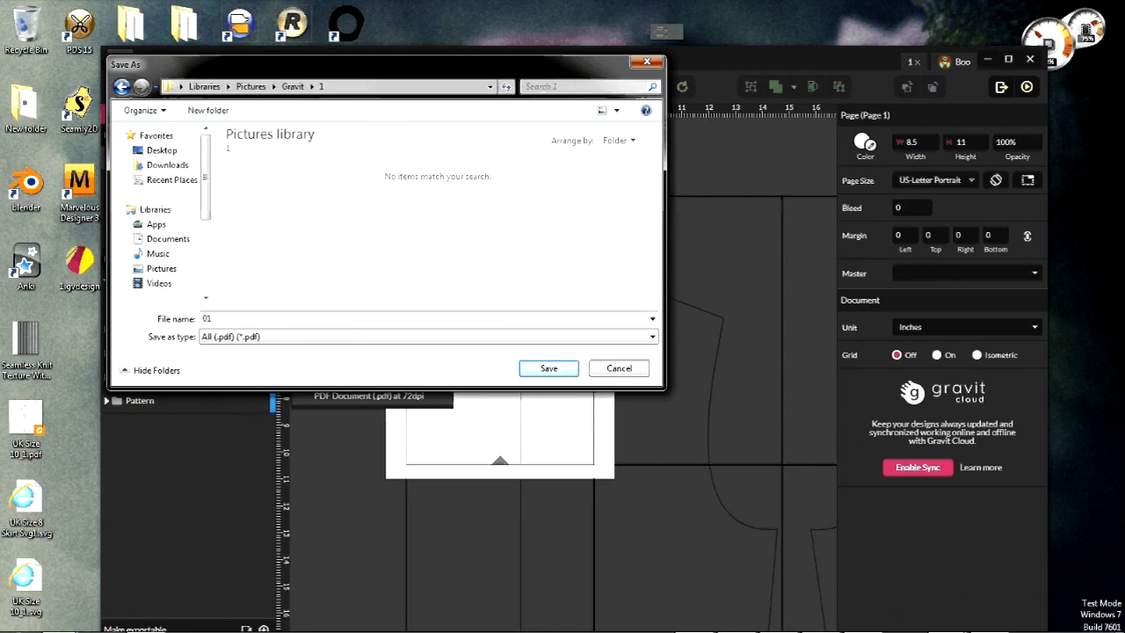
pyautogui.press('BackSpace')
pyautogui.press('BackSpace')
pyautogui.write('A1')
pyautogui.press('BackSpace')
pyautogui.press('BackSpace')
pyautogui.write('01')
pyautogui.press('Return')
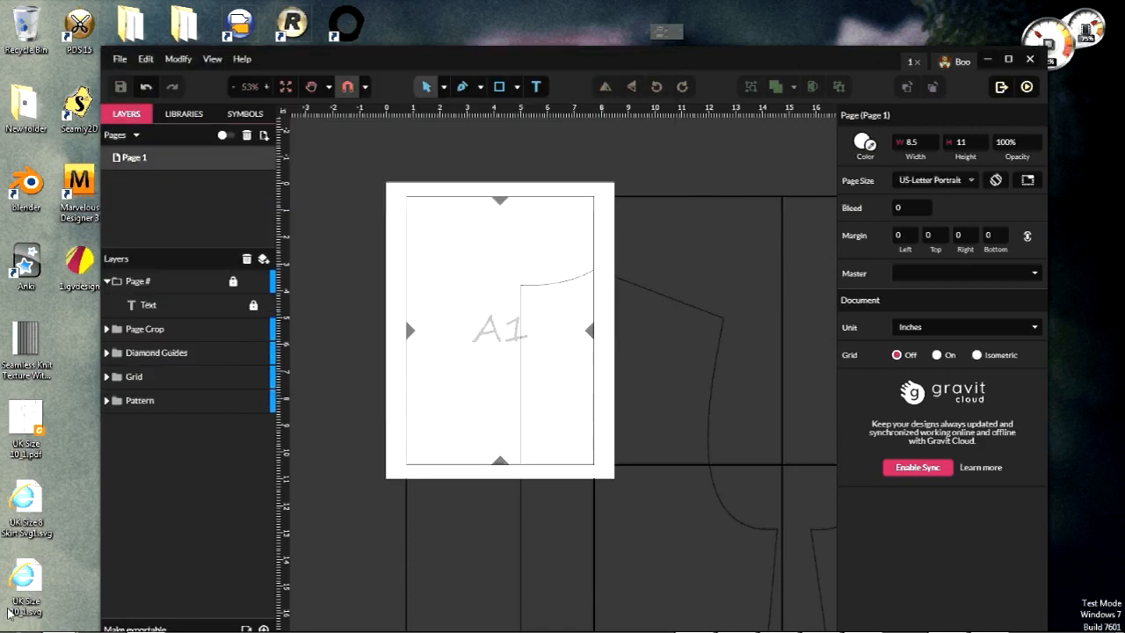
# Step: Switch to Windows Explorer and open folder 1 within Gravit in the Pictures library to find the exported PDF
pyautogui.click(59, 618)
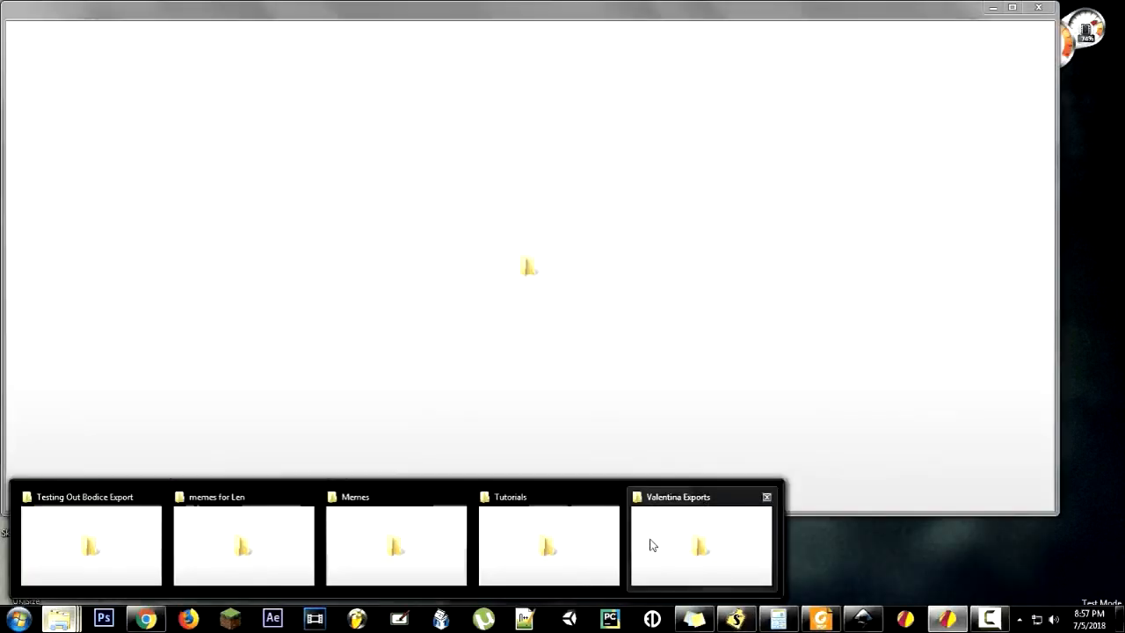
pyautogui.click(650, 545)
pyautogui.click(56, 214)
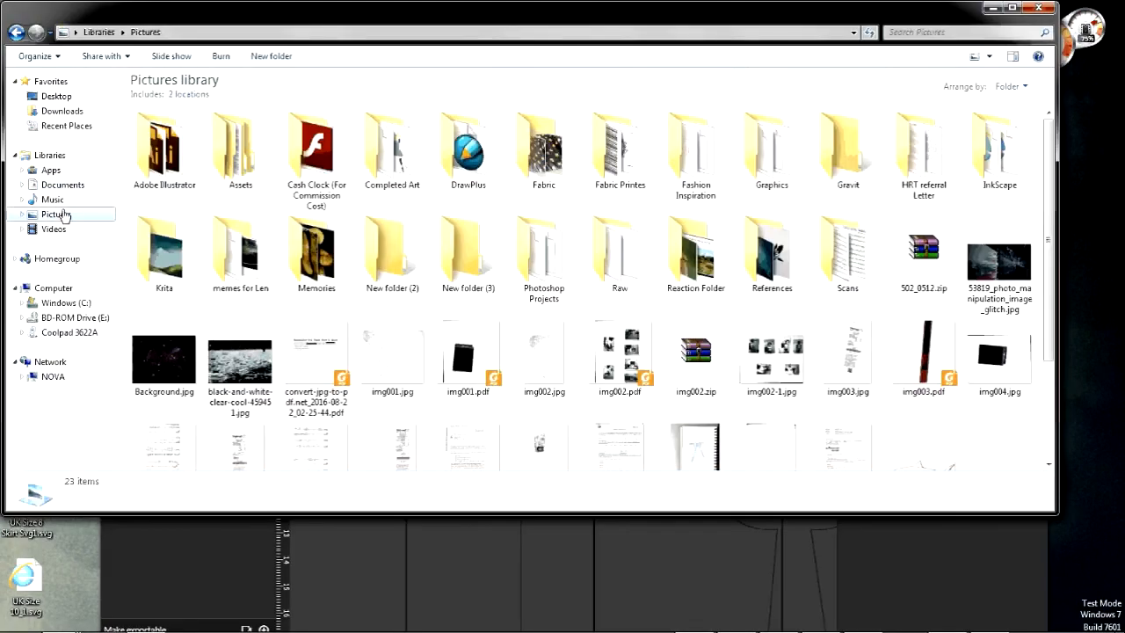
pyautogui.doubleClick(847, 151)
pyautogui.doubleClick(164, 154)
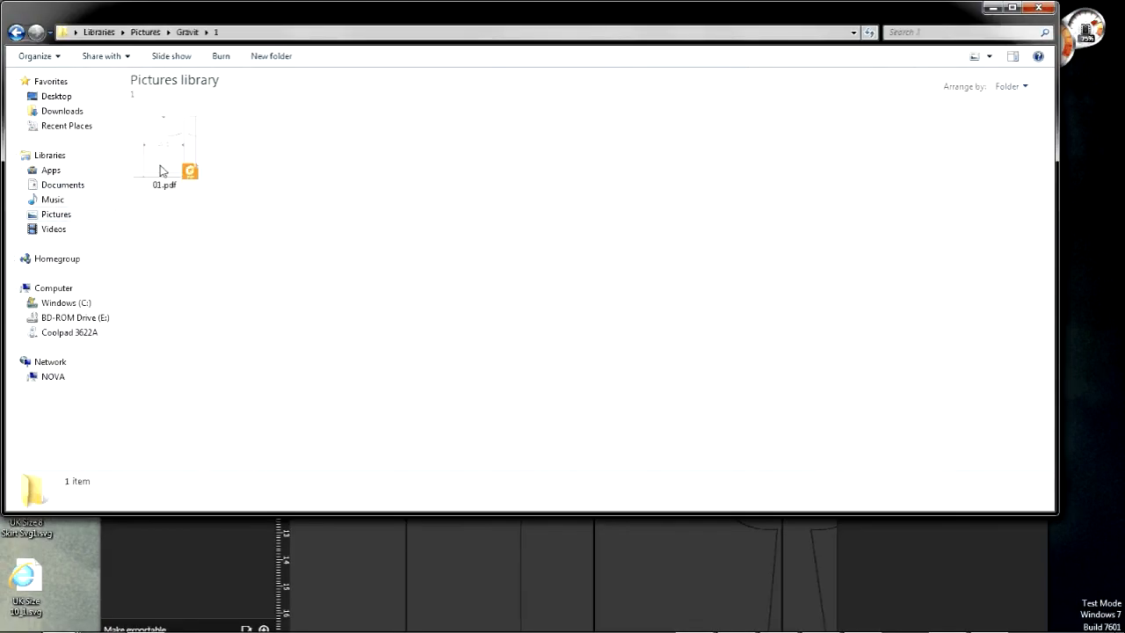
# Step: Open 01.pdf to check the exported A1 tile, then close the reader and return to the Gravit drawing
pyautogui.doubleClick(162, 158)
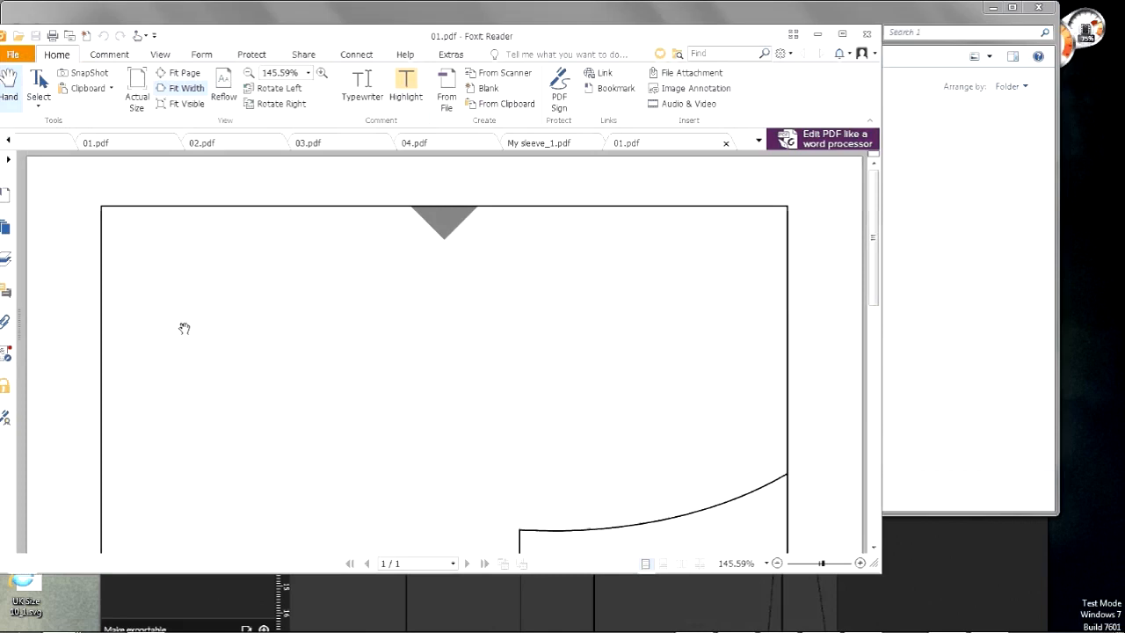
pyautogui.scroll(-5, 185, 328)
pyautogui.scroll(-3, 211, 326)
pyautogui.scroll(-1, 340, 350)
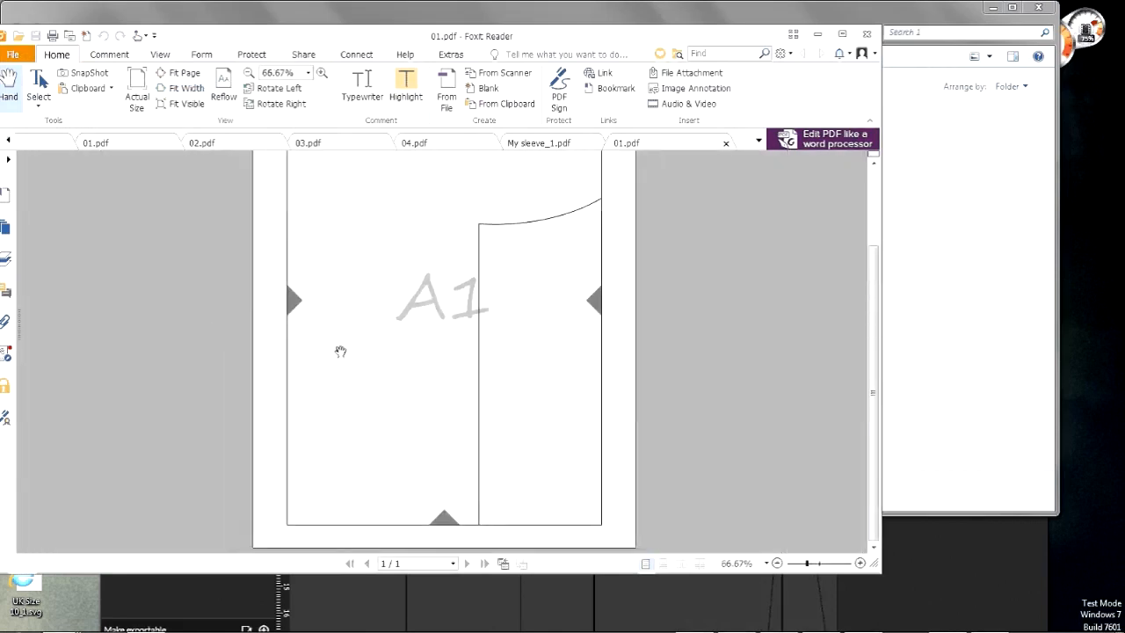
pyautogui.scroll(2, 346, 338)
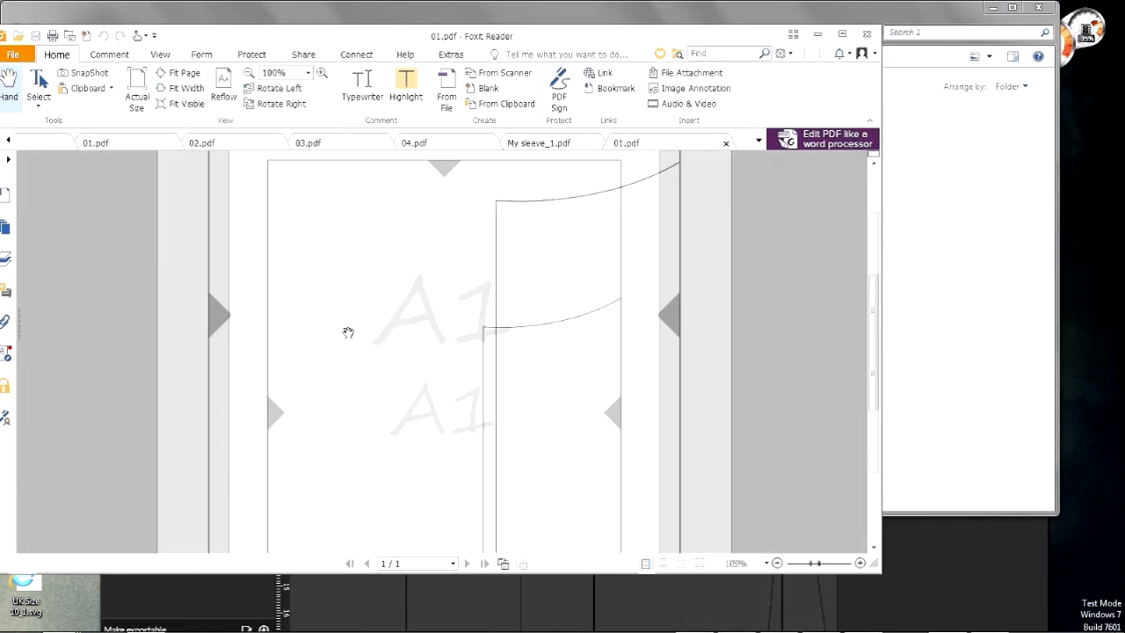
pyautogui.scroll(-3, 348, 332)
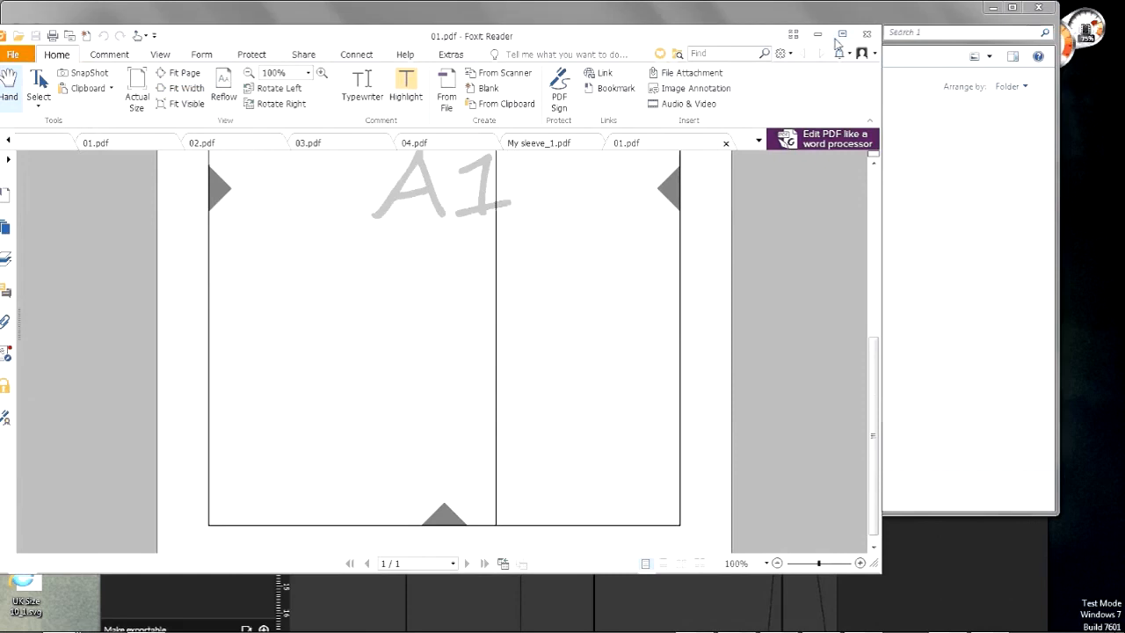
pyautogui.click(867, 33)
pyautogui.click(993, 7)
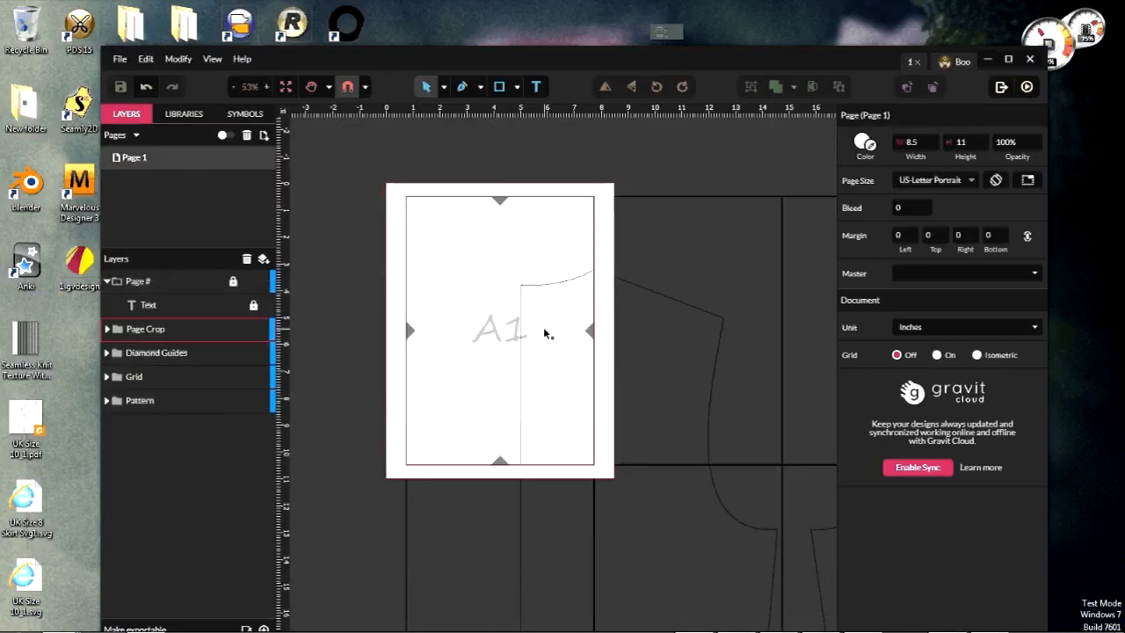
# Step: Lock the Page Crop and Diamond Guides layers and unlock the Page # layer
pyautogui.scroll(-2, 554, 335)
pyautogui.scroll(1, 721, 376)
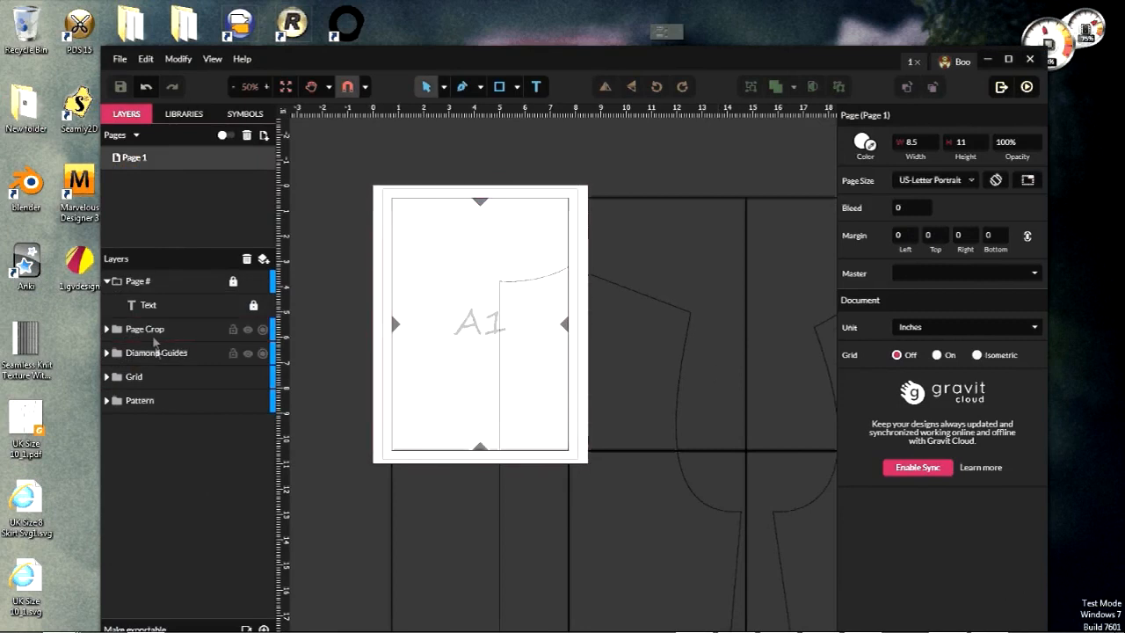
pyautogui.click(153, 331)
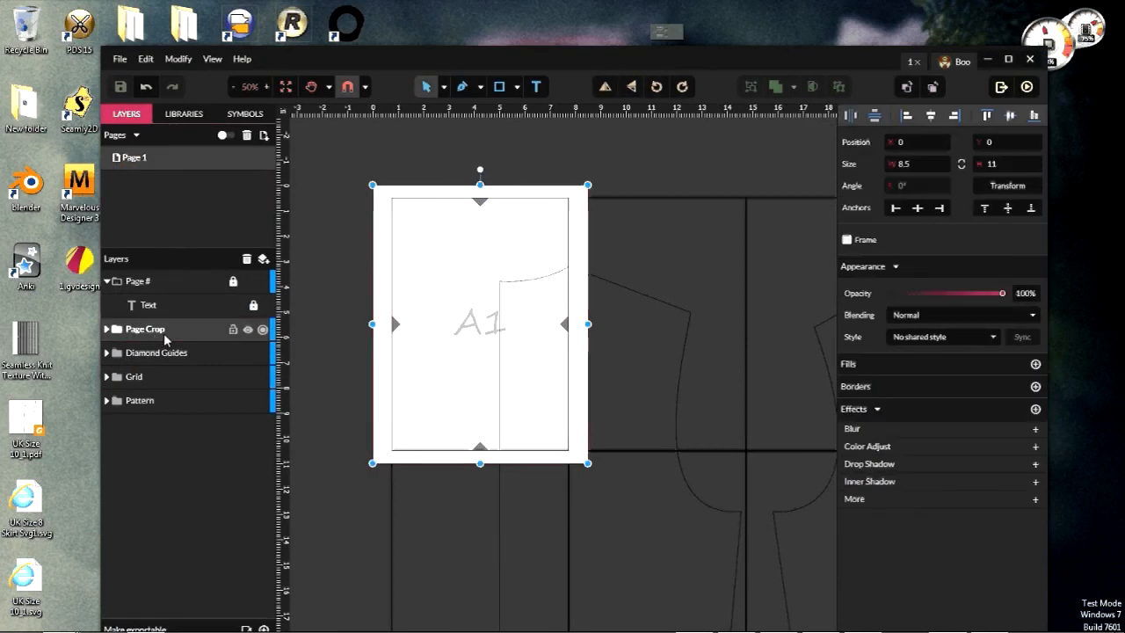
pyautogui.click(233, 329)
pyautogui.click(211, 353)
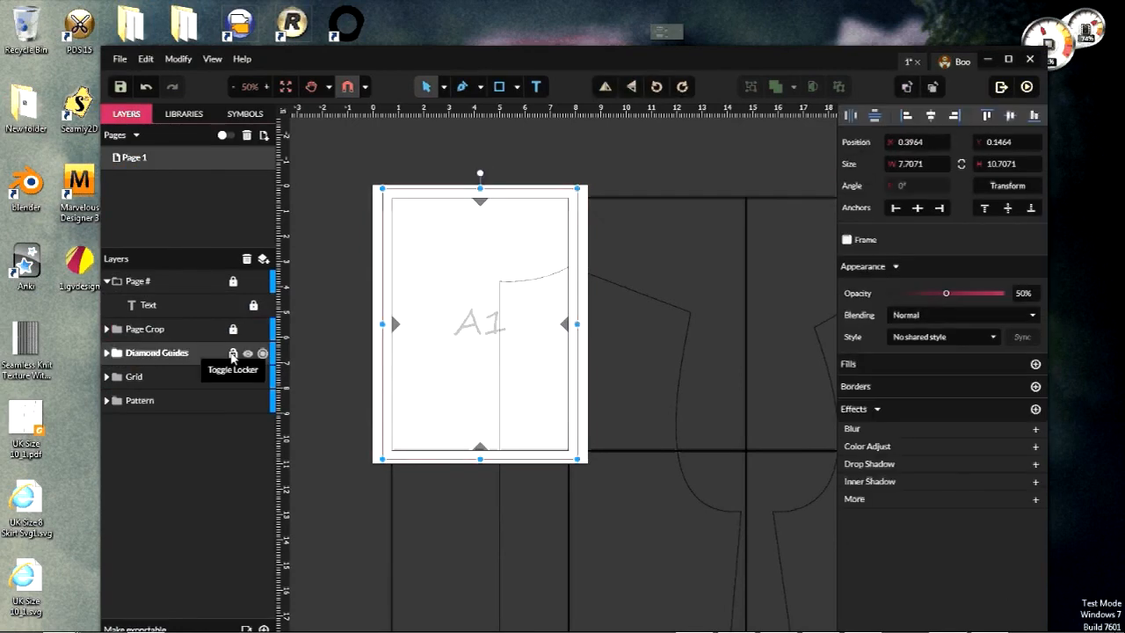
pyautogui.click(233, 353)
pyautogui.click(194, 377)
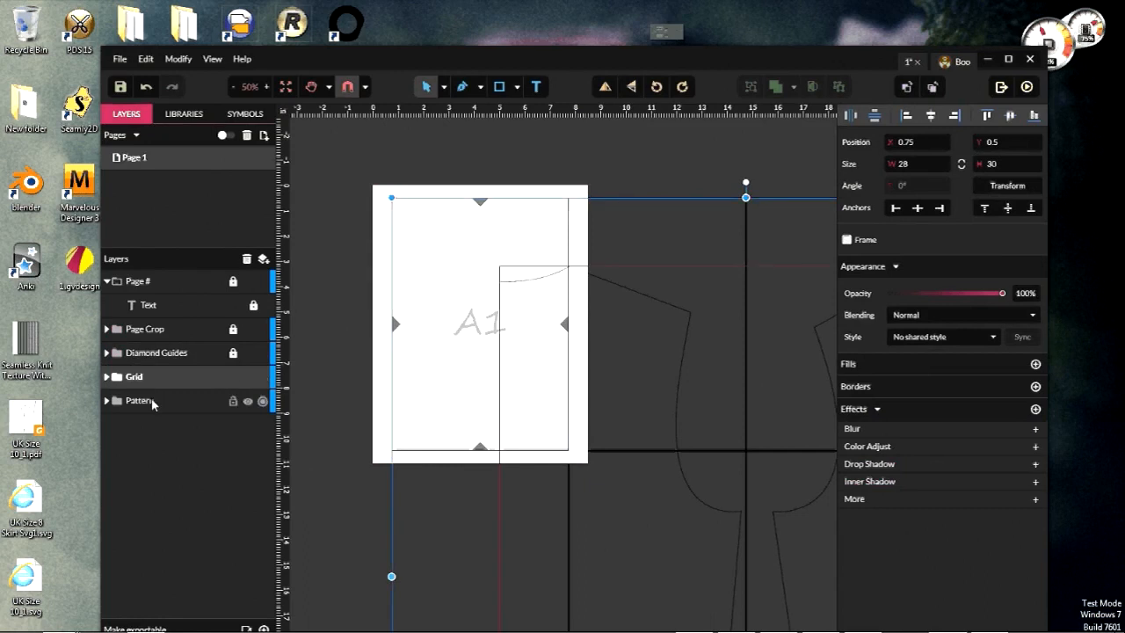
pyautogui.click(234, 282)
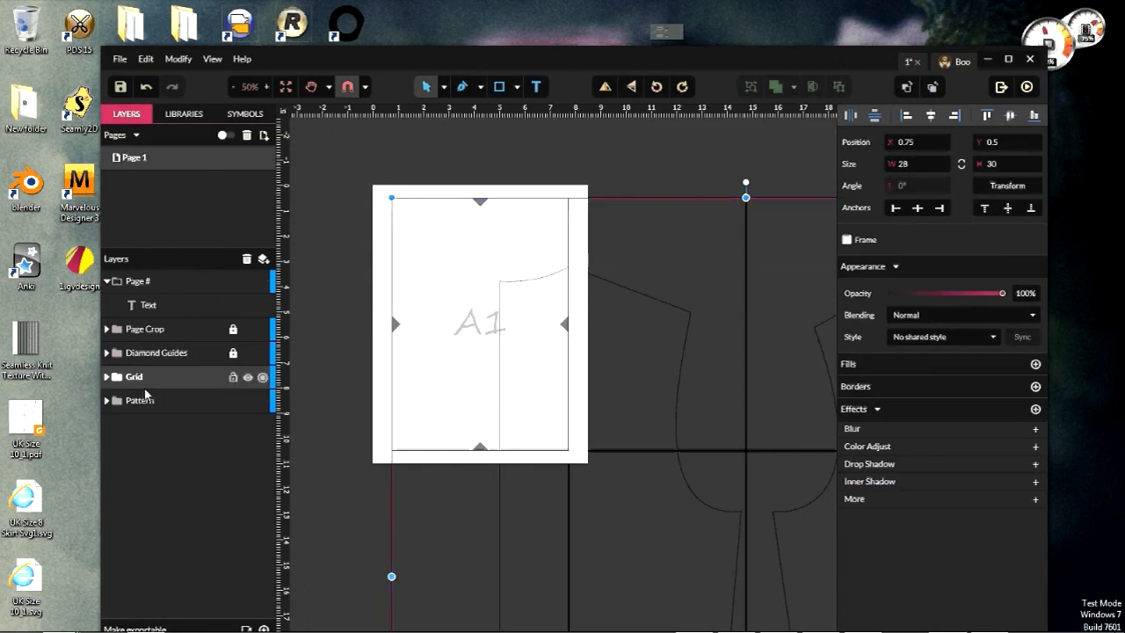
# Step: Select the Grid and Pattern layers together and set their vertical transform move to 0
pyautogui.click(146, 401)
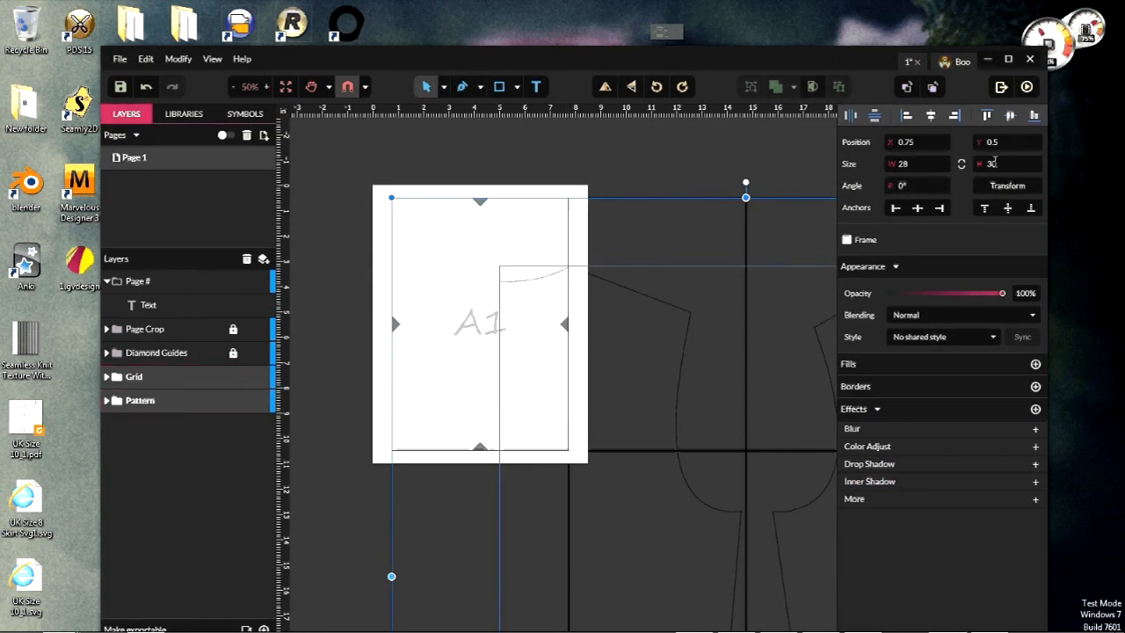
pyautogui.click(1006, 186)
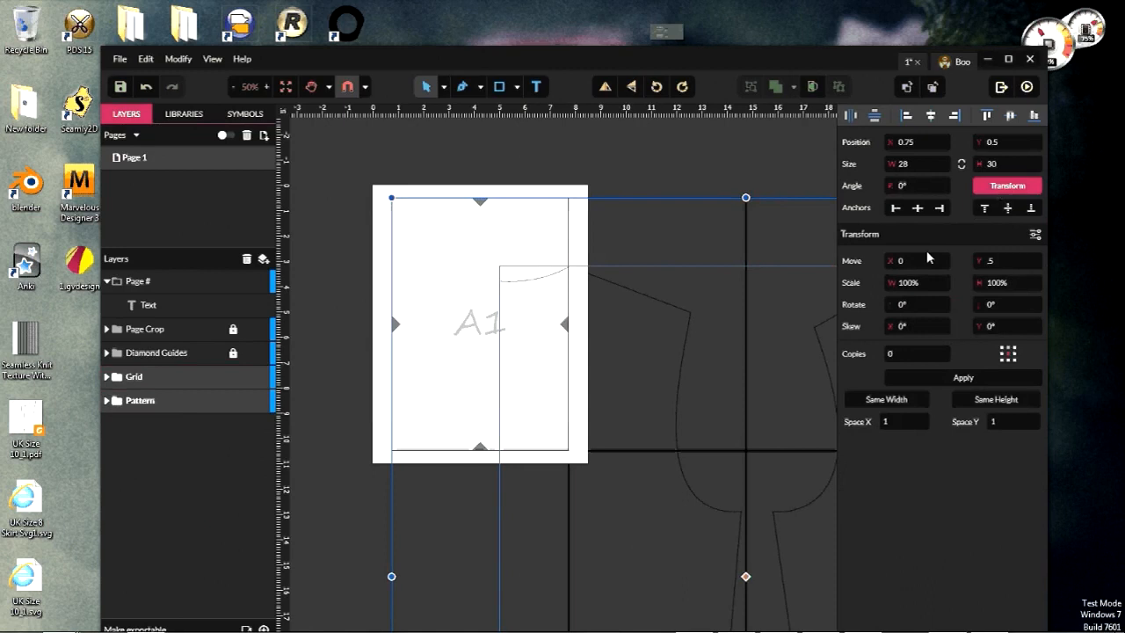
pyautogui.moveTo(998, 261); pyautogui.dragTo(947, 258)
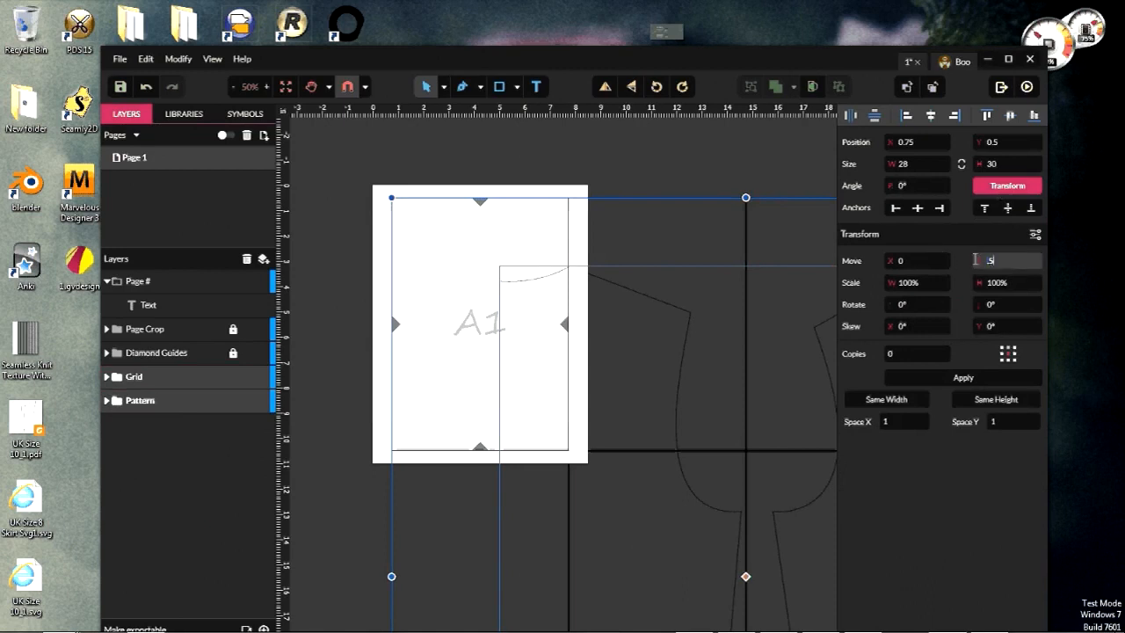
pyautogui.write('0')
# Step: Try to move the Grid and Pattern layers 7 in along X, and undo the move
pyautogui.moveTo(947, 259); pyautogui.dragTo(867, 265)
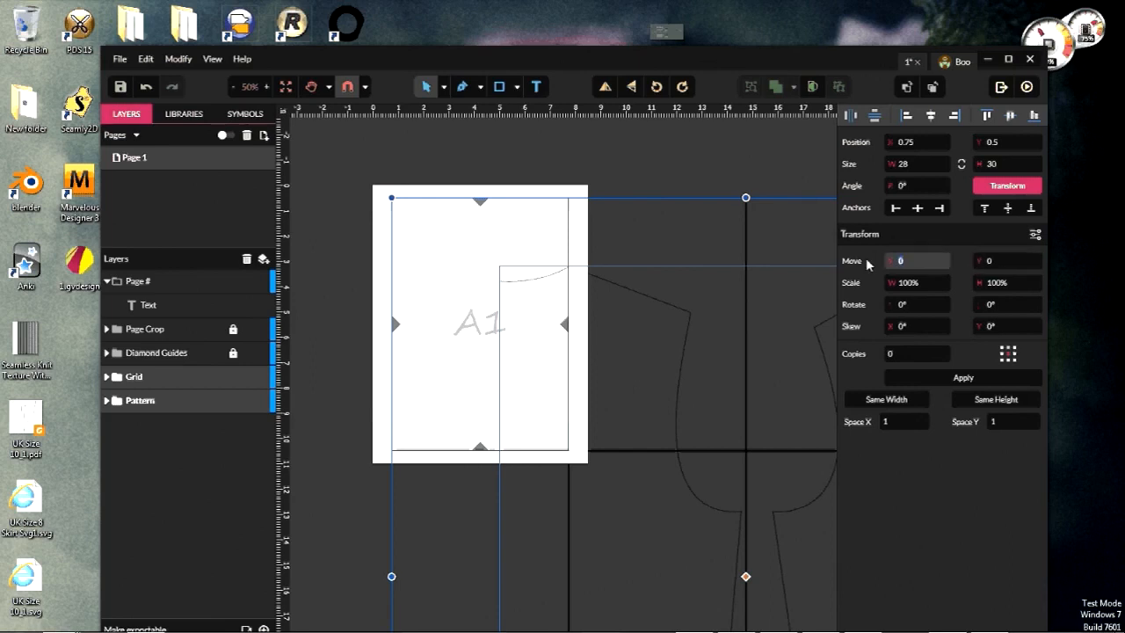
pyautogui.write('7')
pyautogui.click(921, 376)
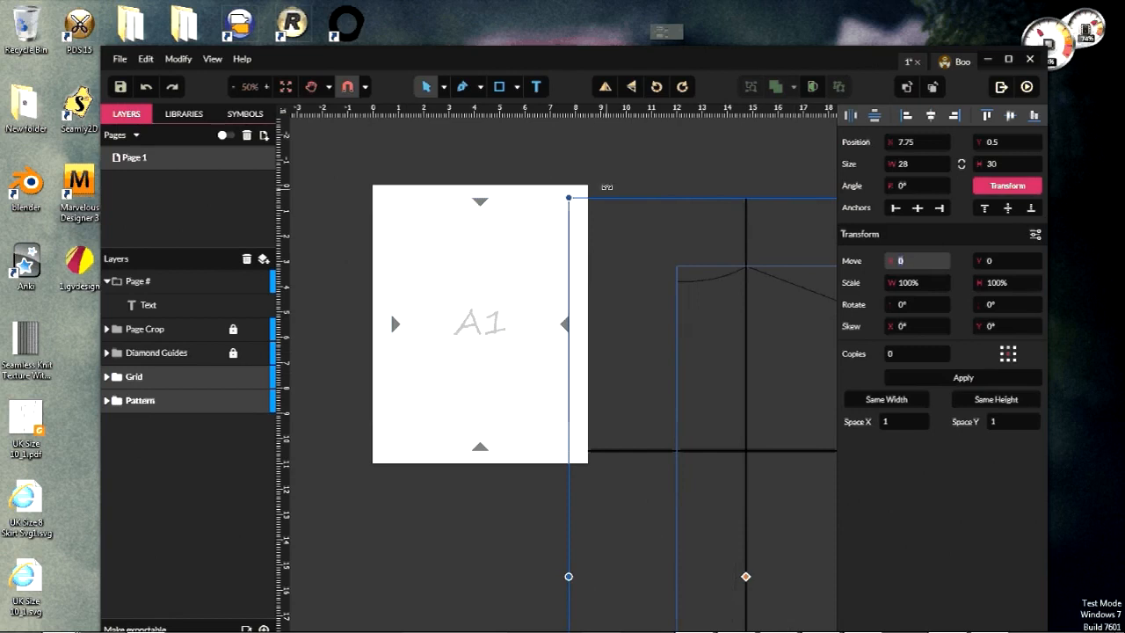
pyautogui.hotkey('ctrl', 'z')
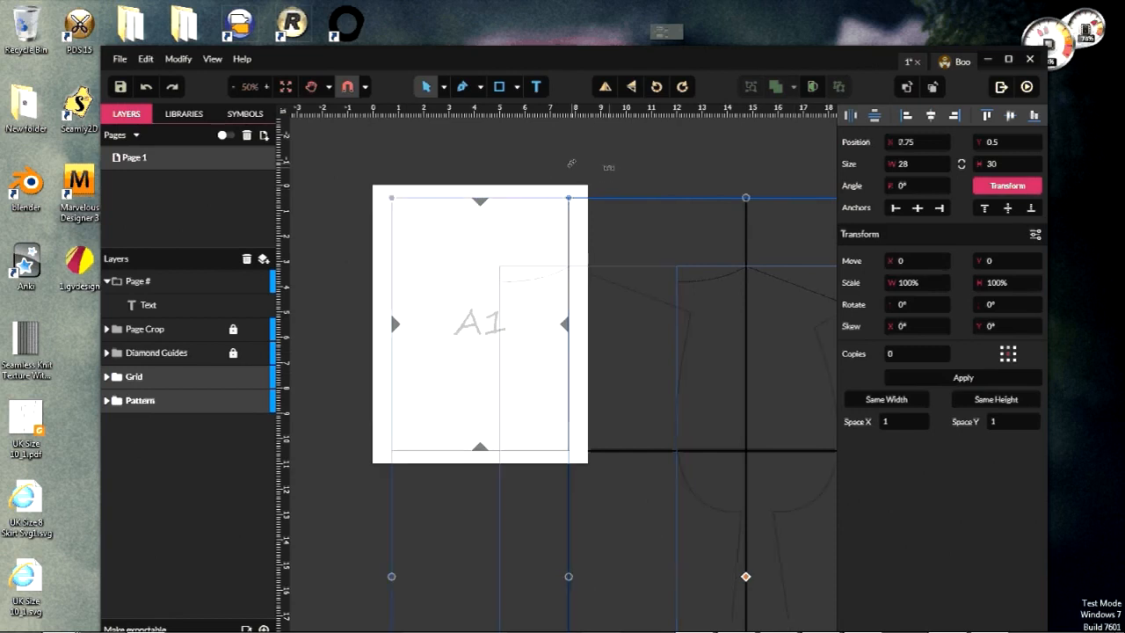
# Step: Move the Grid and Pattern layers by -7 in along X
pyautogui.click(863, 265)
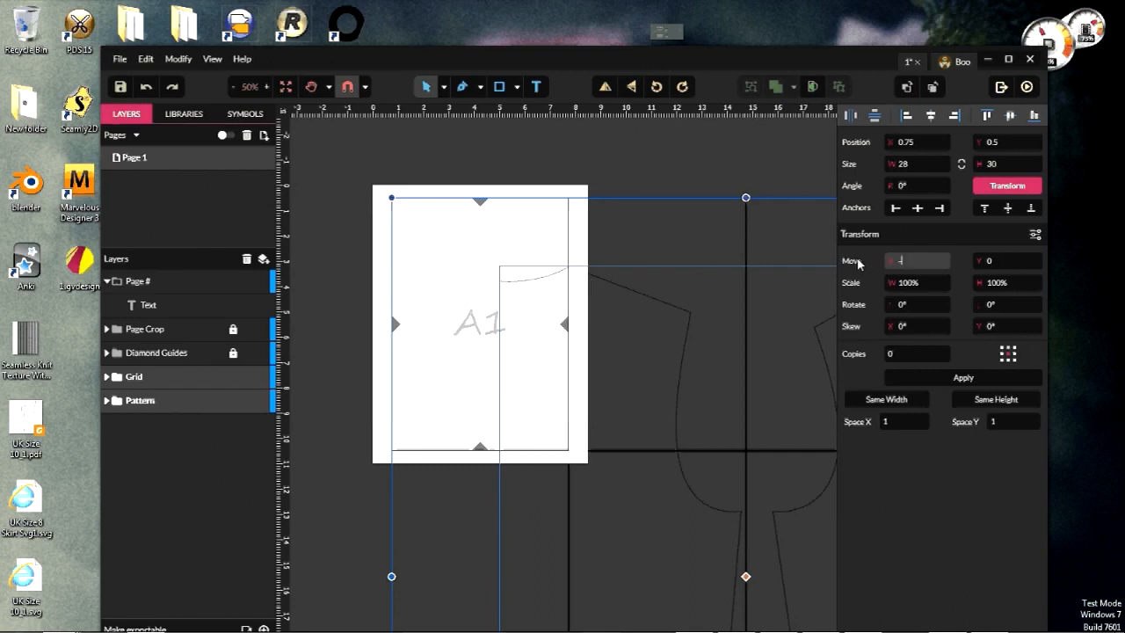
pyautogui.write('-7')
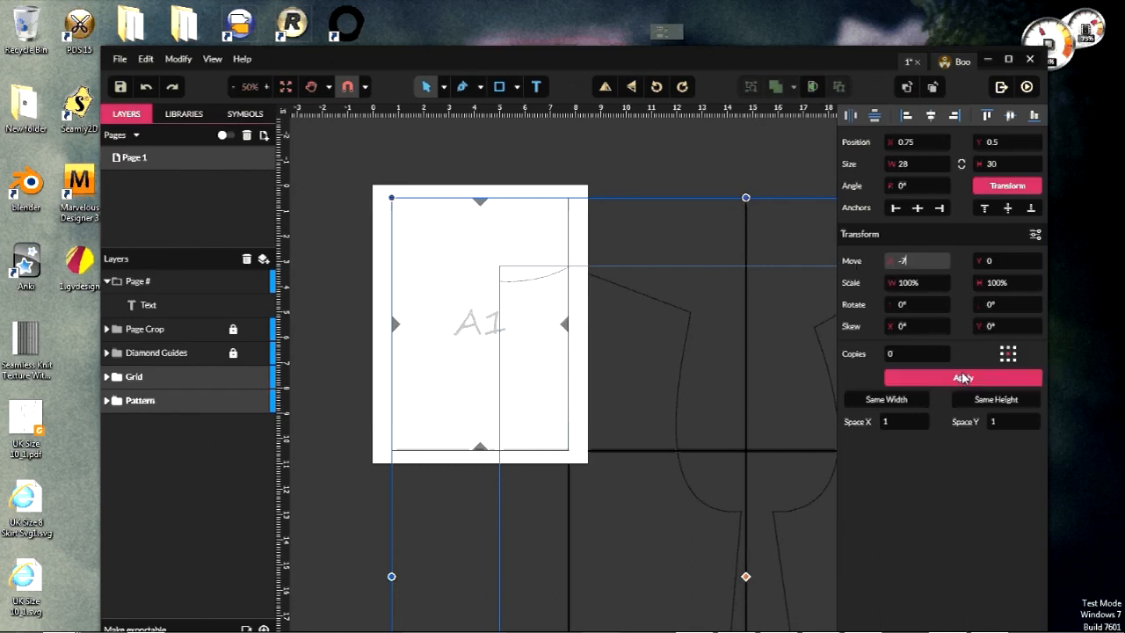
pyautogui.click(963, 377)
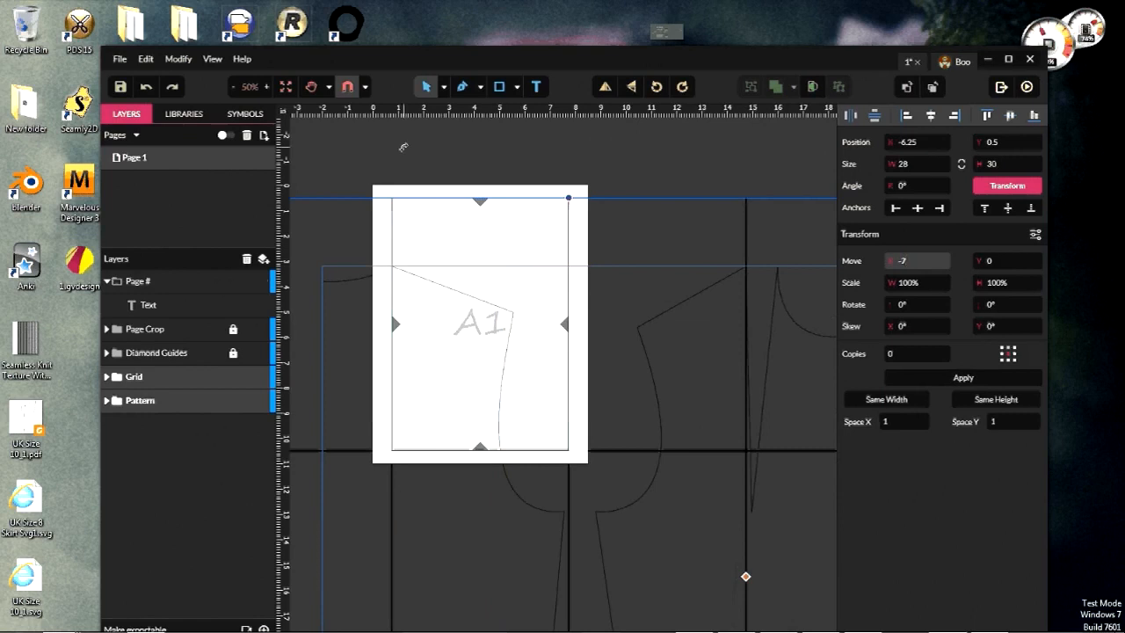
# Step: Change the page label text in the middle of the tile to A2
pyautogui.click(535, 87)
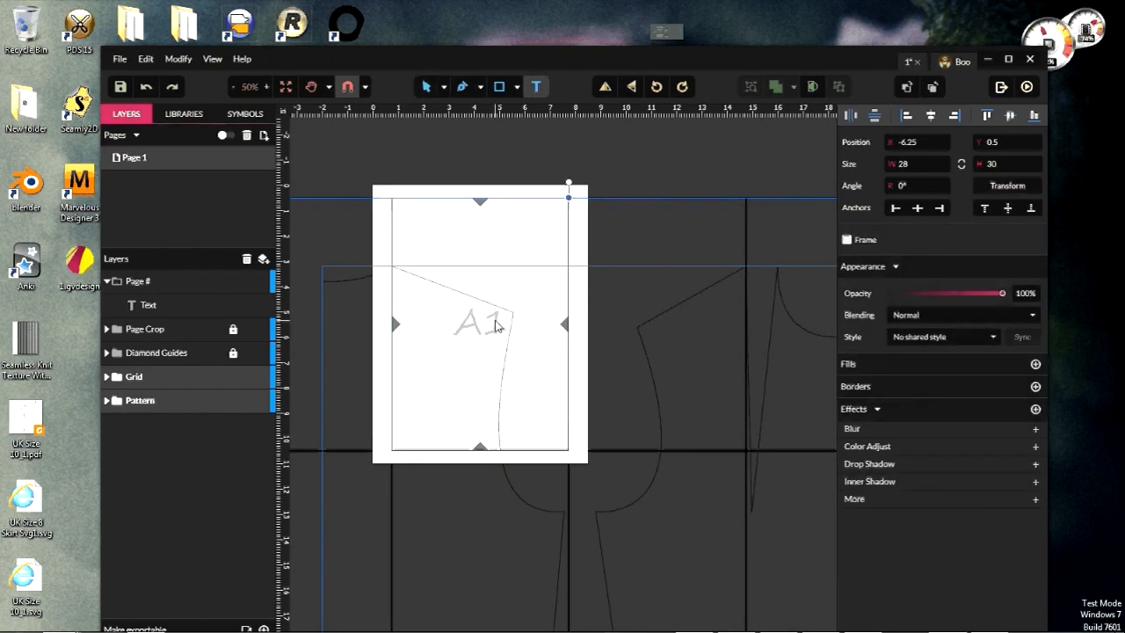
pyautogui.click(495, 326)
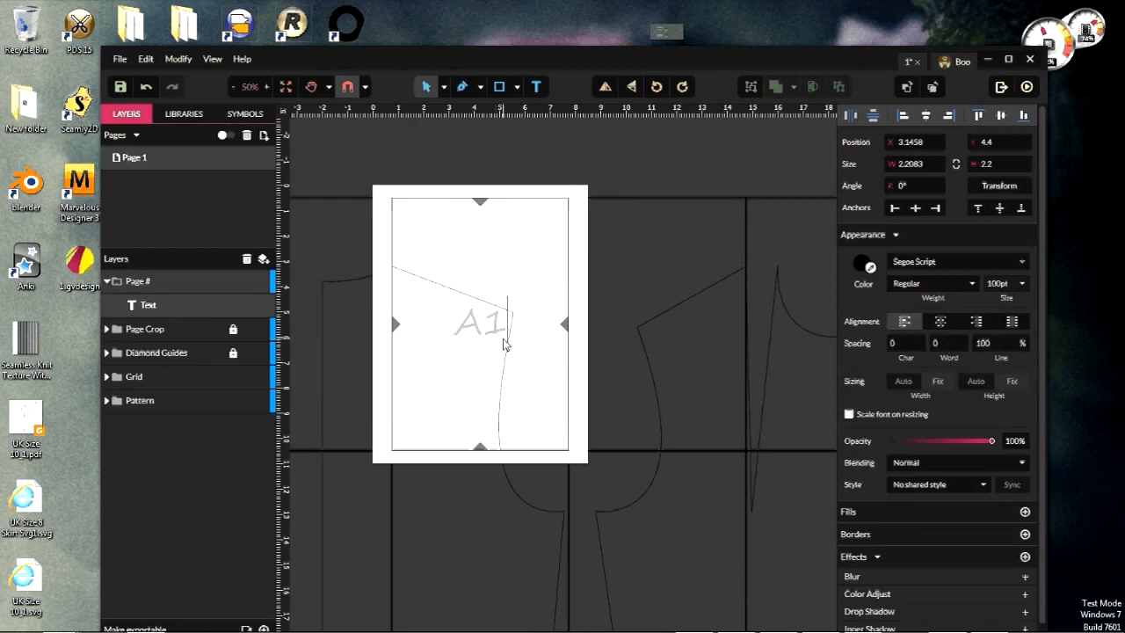
pyautogui.press('BackSpace')
pyautogui.write('2')
pyautogui.press('Escape')
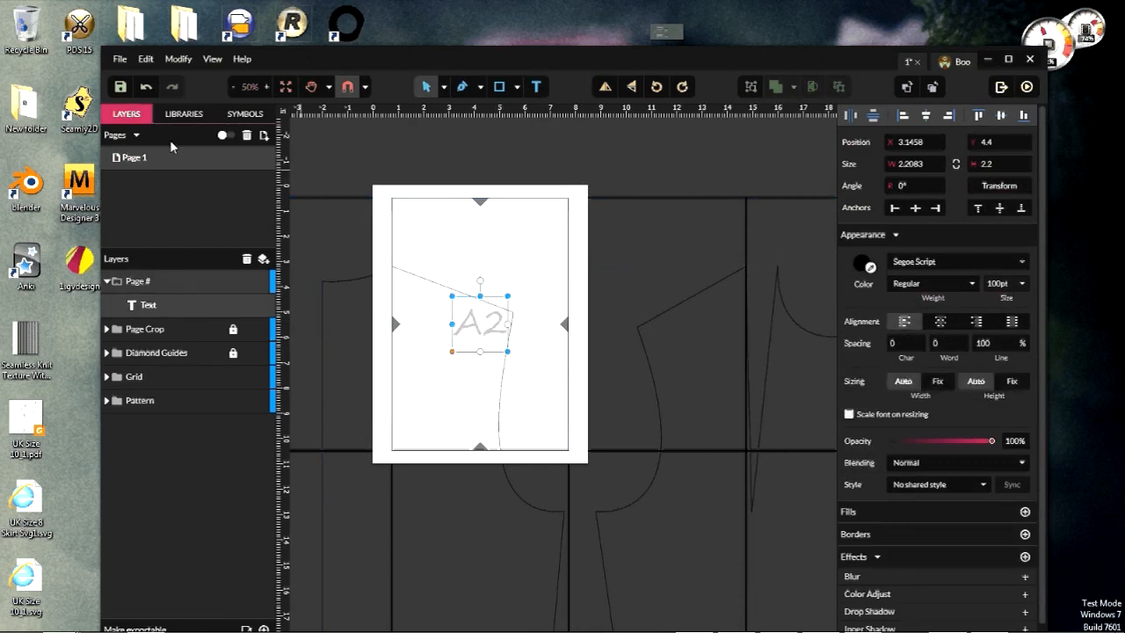
# Step: Export the page as a PDF document at 72 dpi named 02 in folder 1
pyautogui.click(120, 58)
pyautogui.moveTo(201, 274)
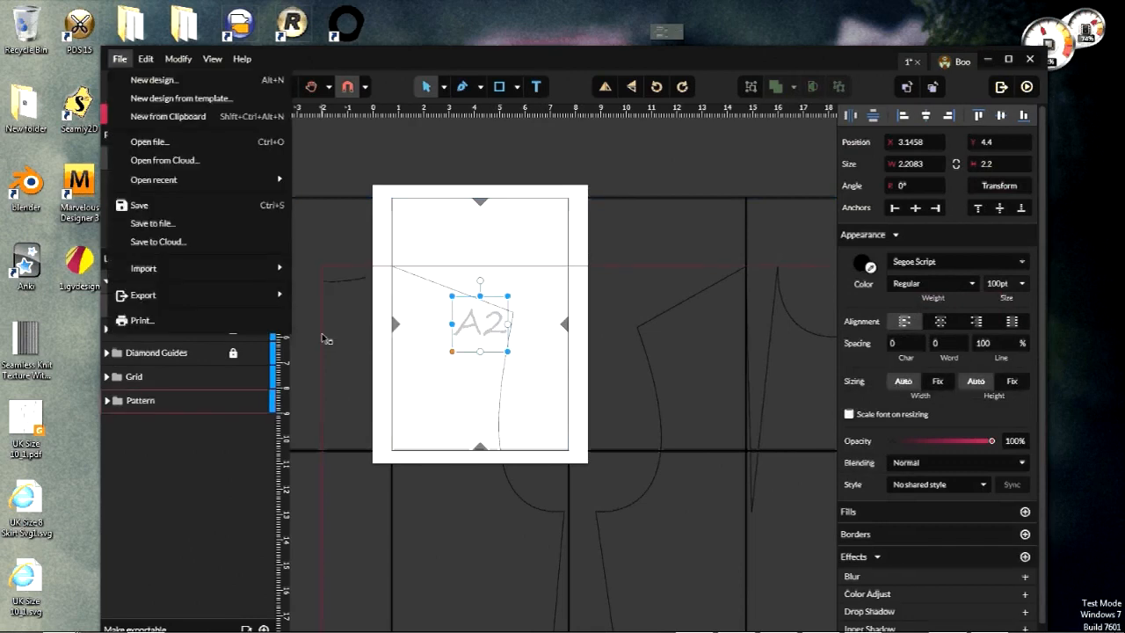
pyautogui.moveTo(282, 299)
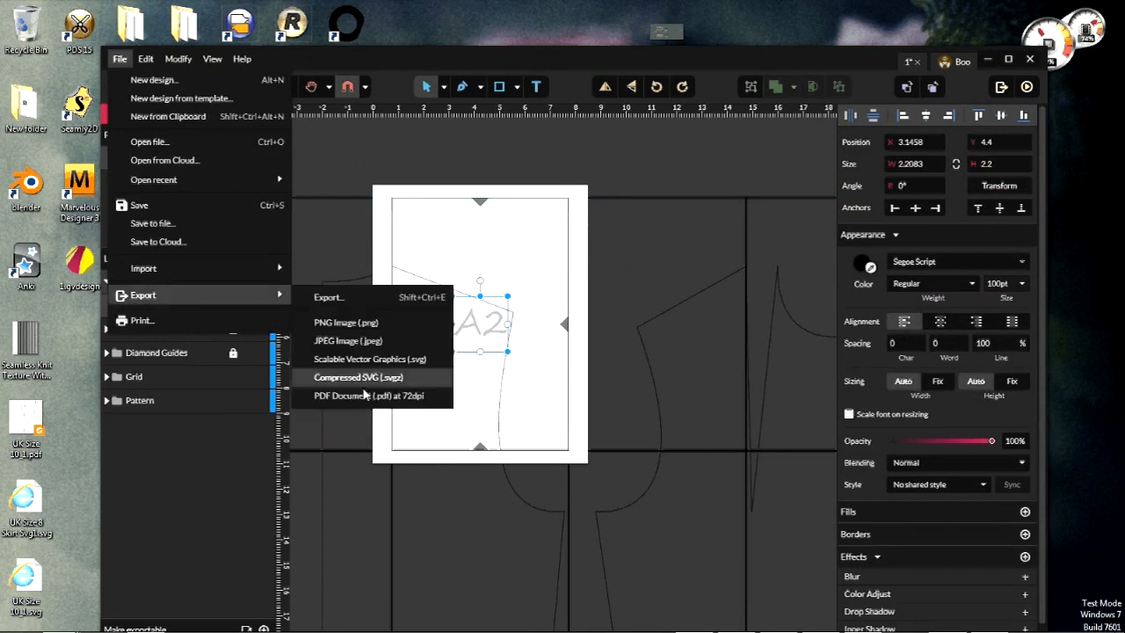
pyautogui.click(365, 394)
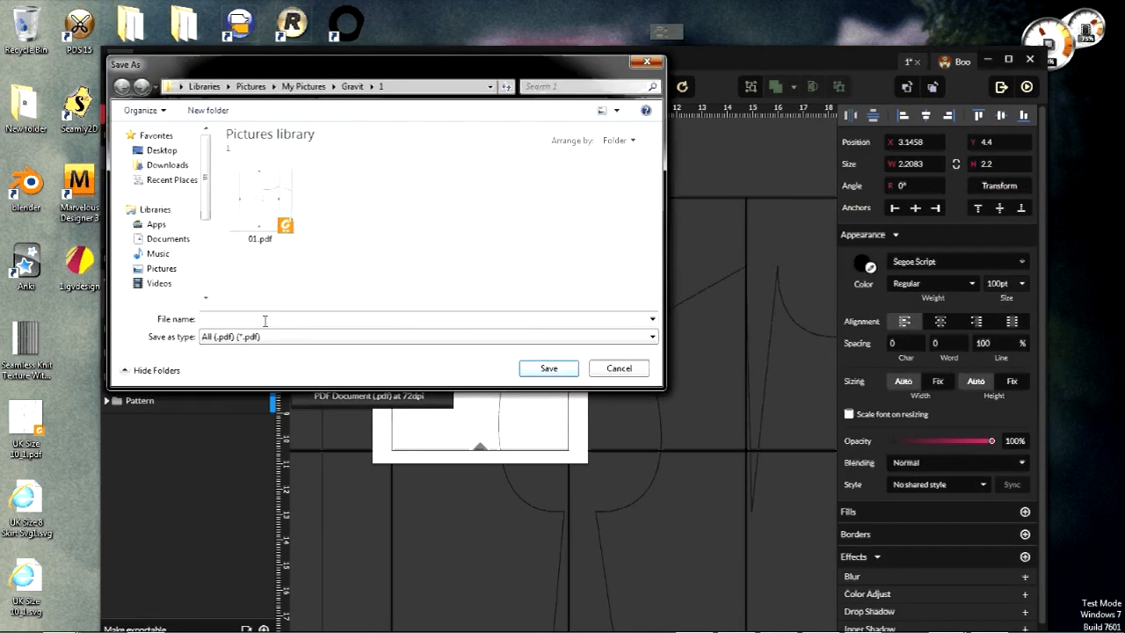
pyautogui.press('Escape')
# Step: Switch to Windows Explorer, open 02.pdf to check the A2 tile, and return to the Gravit drawing
pyautogui.moveTo(41, 606)
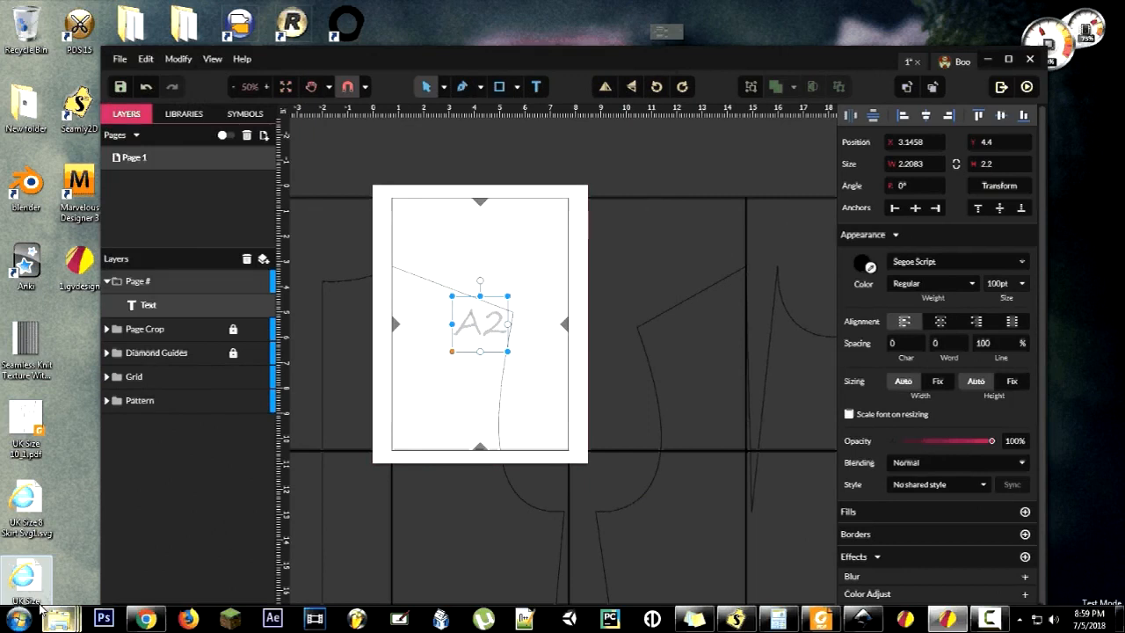
pyautogui.click(632, 538)
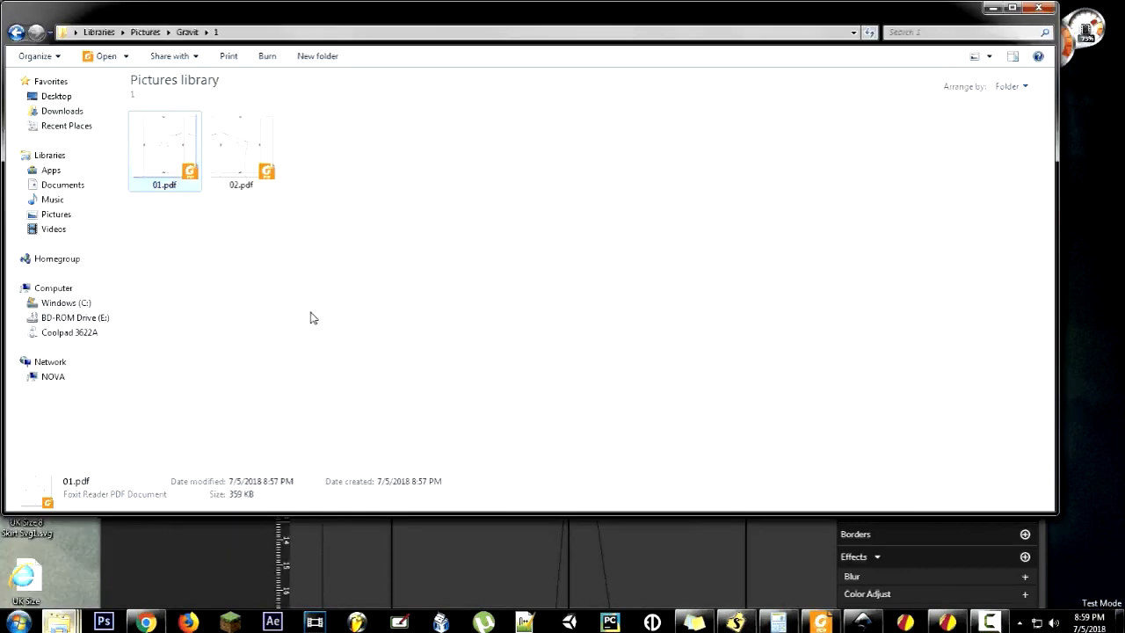
pyautogui.doubleClick(235, 149)
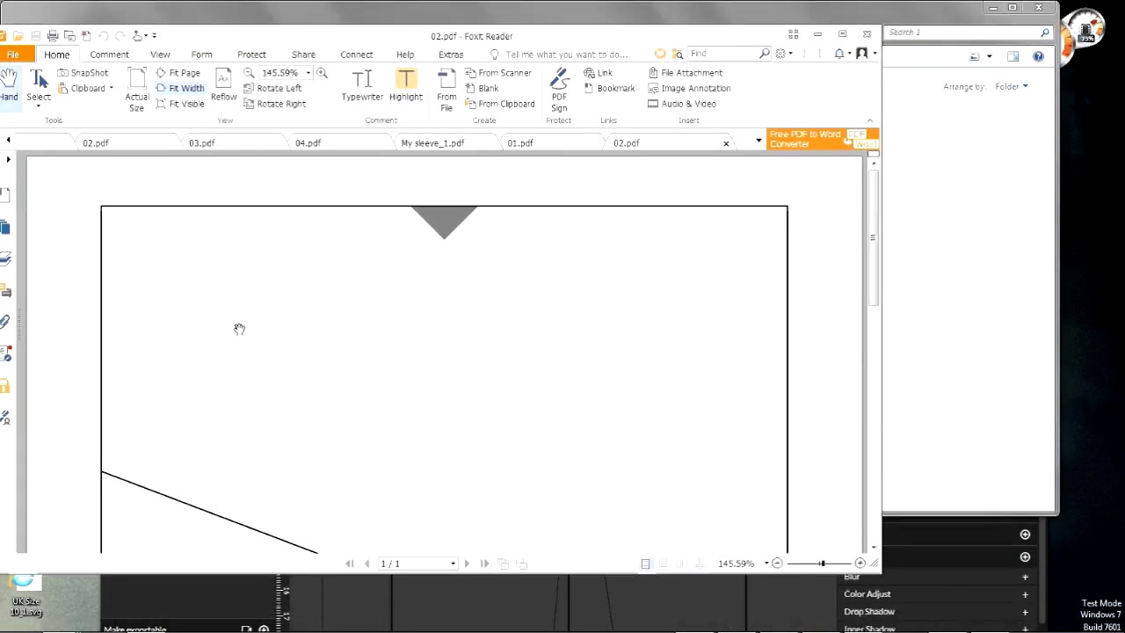
pyautogui.scroll(-4, 239, 329)
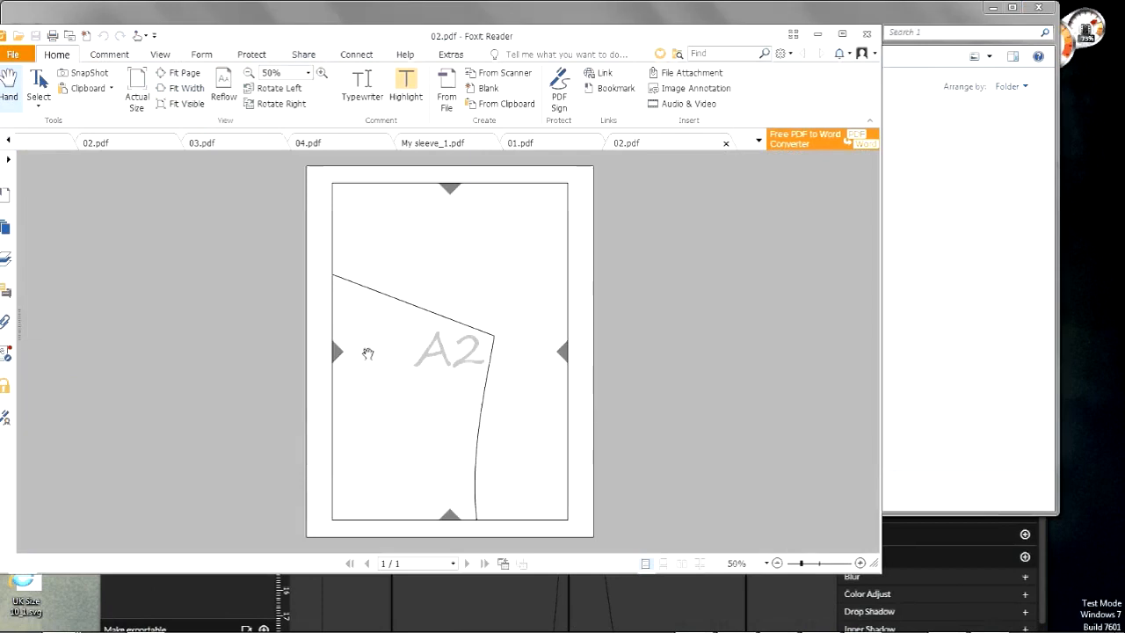
pyautogui.click(866, 33)
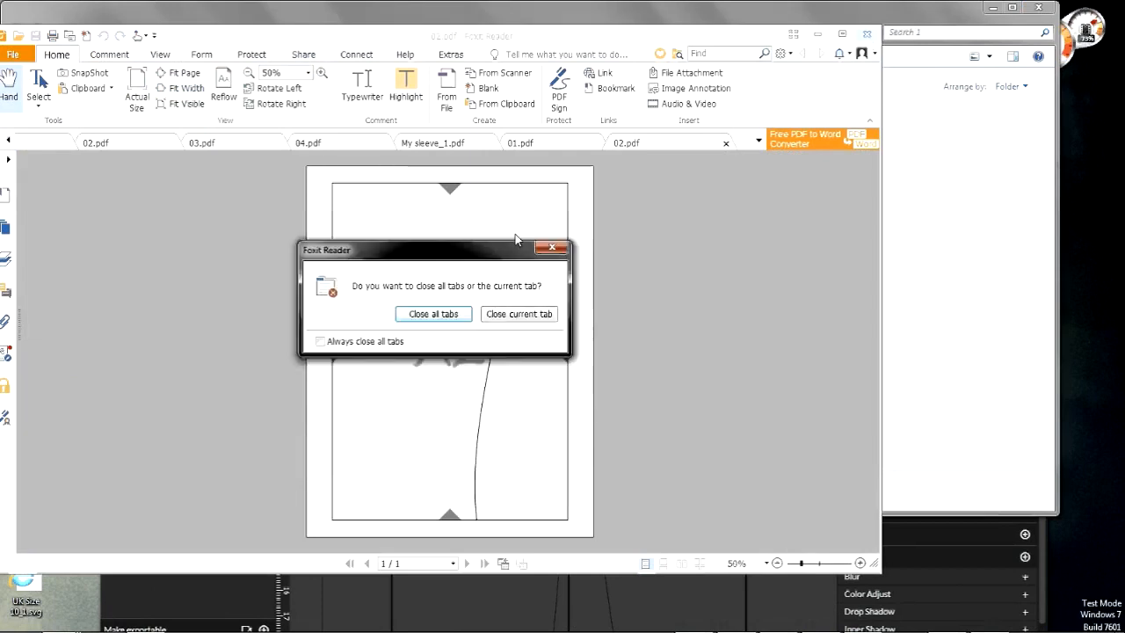
pyautogui.press('Return')
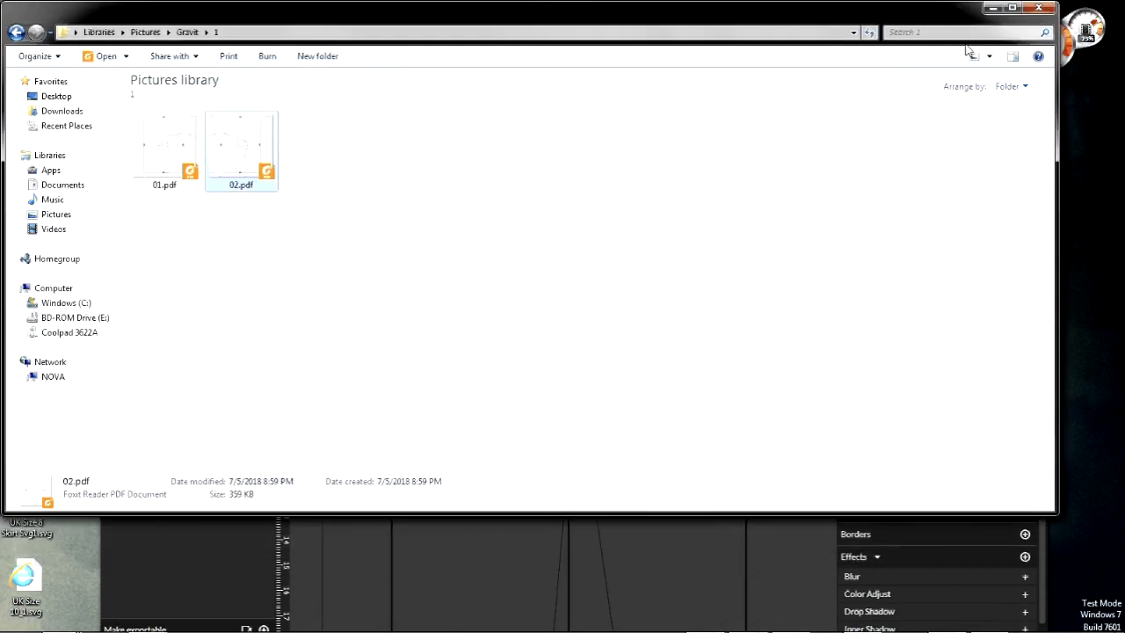
pyautogui.doubleClick(988, 18)
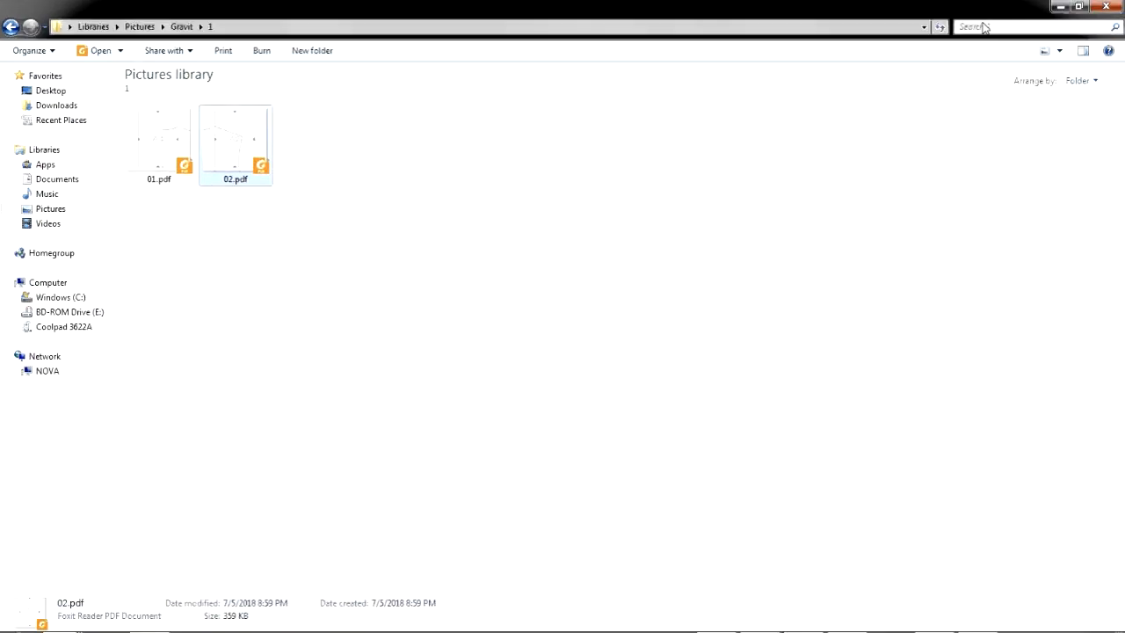
pyautogui.click(1103, 7)
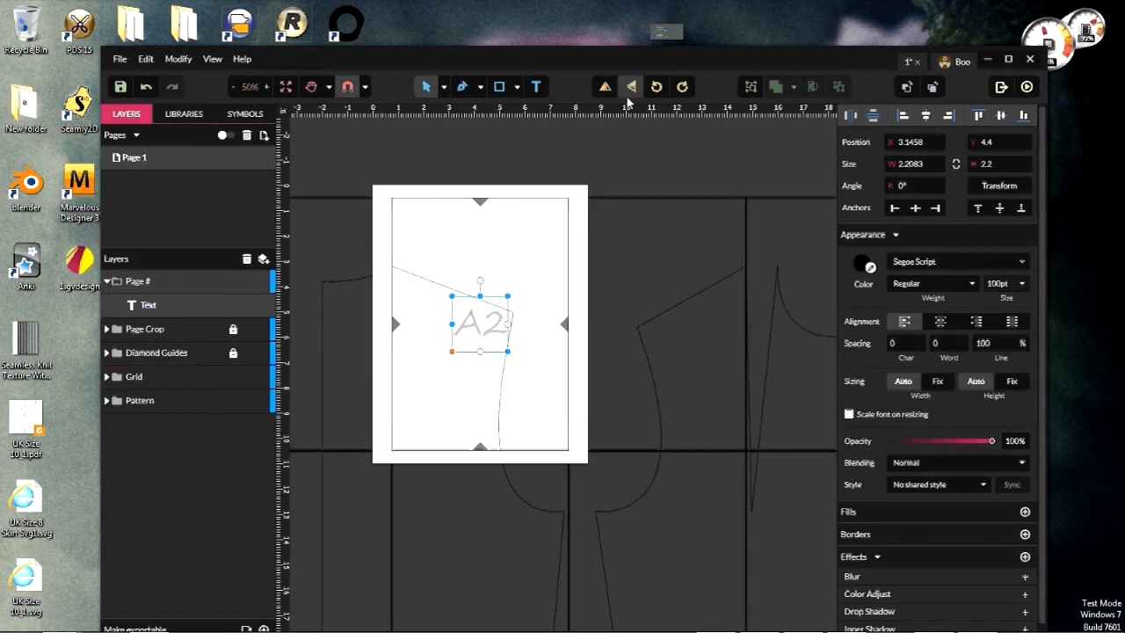
# Step: Undo the A2 label change and the last move of the Grid and Pattern layers
pyautogui.scroll(-1, 591, 302)
pyautogui.scroll(-1, 591, 301)
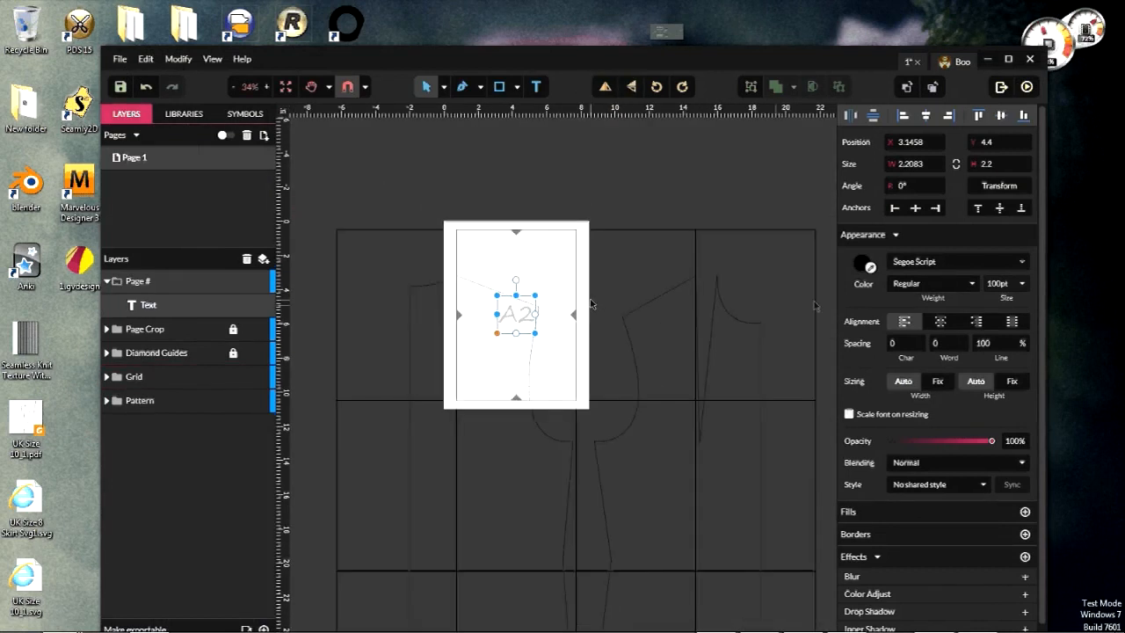
pyautogui.click(980, 188)
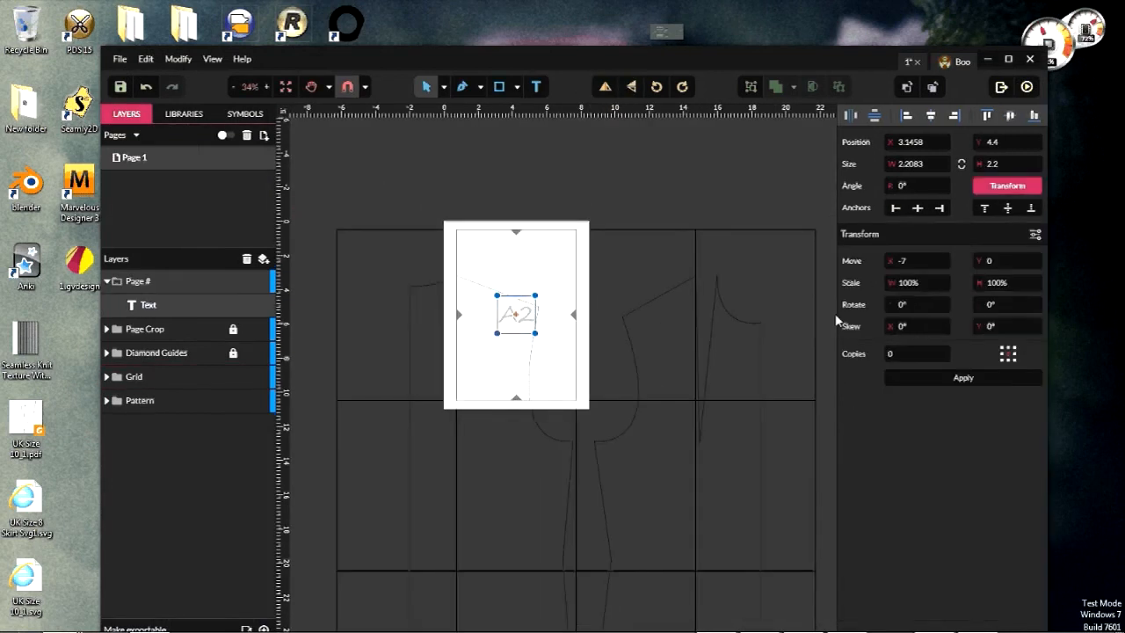
pyautogui.hotkey('ctrl', 'z')
pyautogui.hotkey('ctrl', 'z')
pyautogui.hotkey('ctrl', 'z')
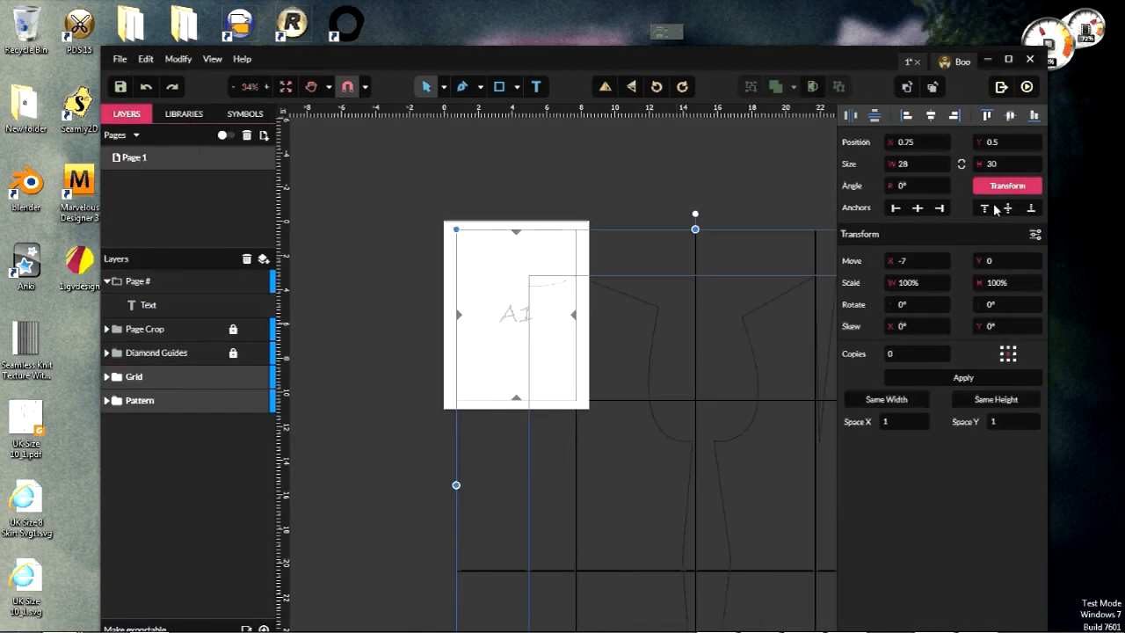
# Step: Move the Grid and Pattern layers three times by -7 in along X across the top row, and undo these moves
pyautogui.click(939, 378)
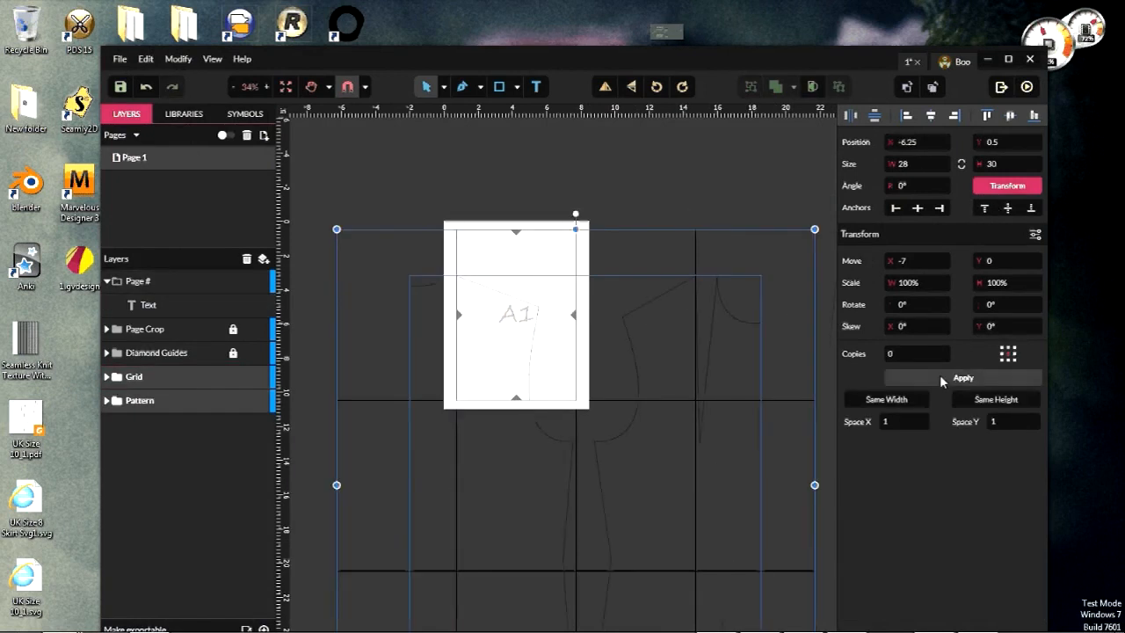
pyautogui.click(940, 377)
pyautogui.click(937, 378)
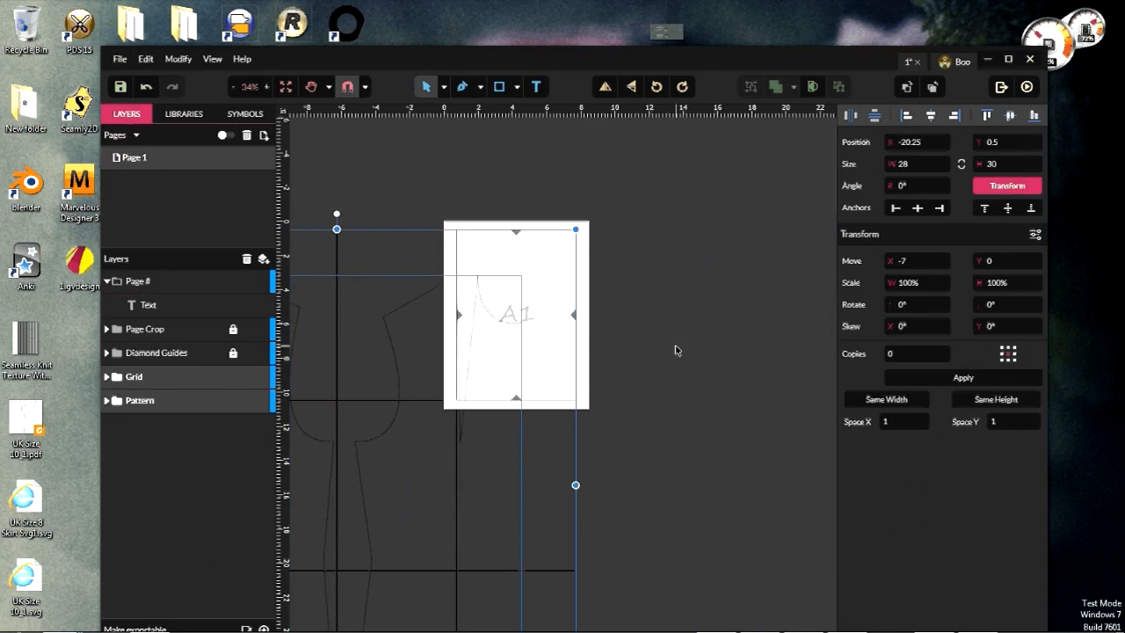
pyautogui.hotkey('ctrl', 'z')
pyautogui.hotkey('ctrl', 'z')
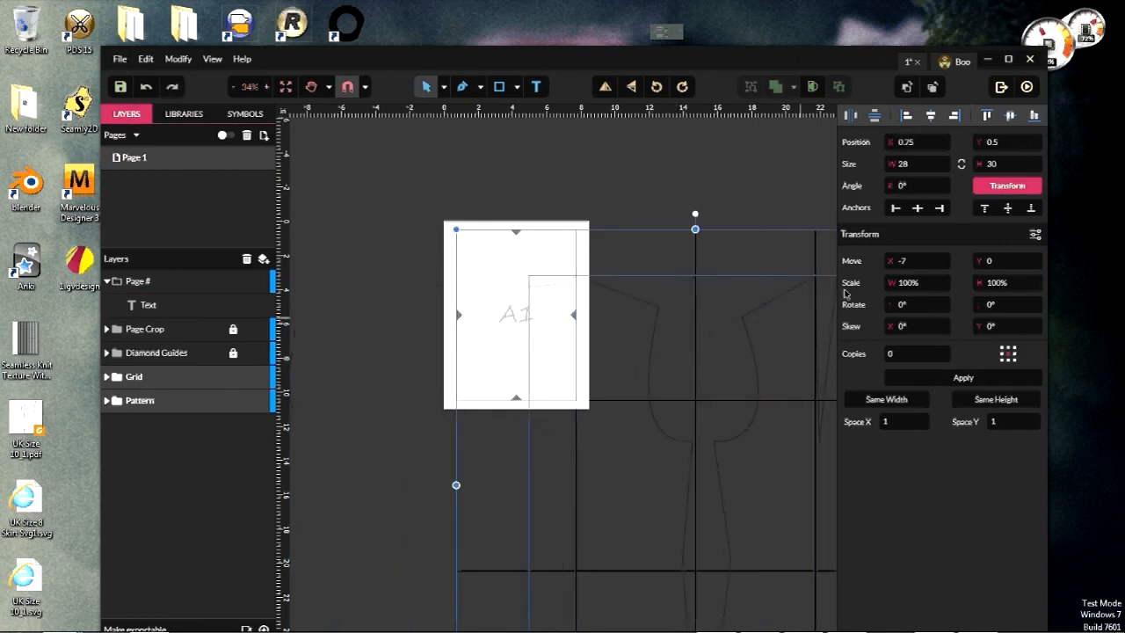
# Step: Move the Grid and Pattern layers by 10 in along Y with the X move set to 0
pyautogui.click(911, 260)
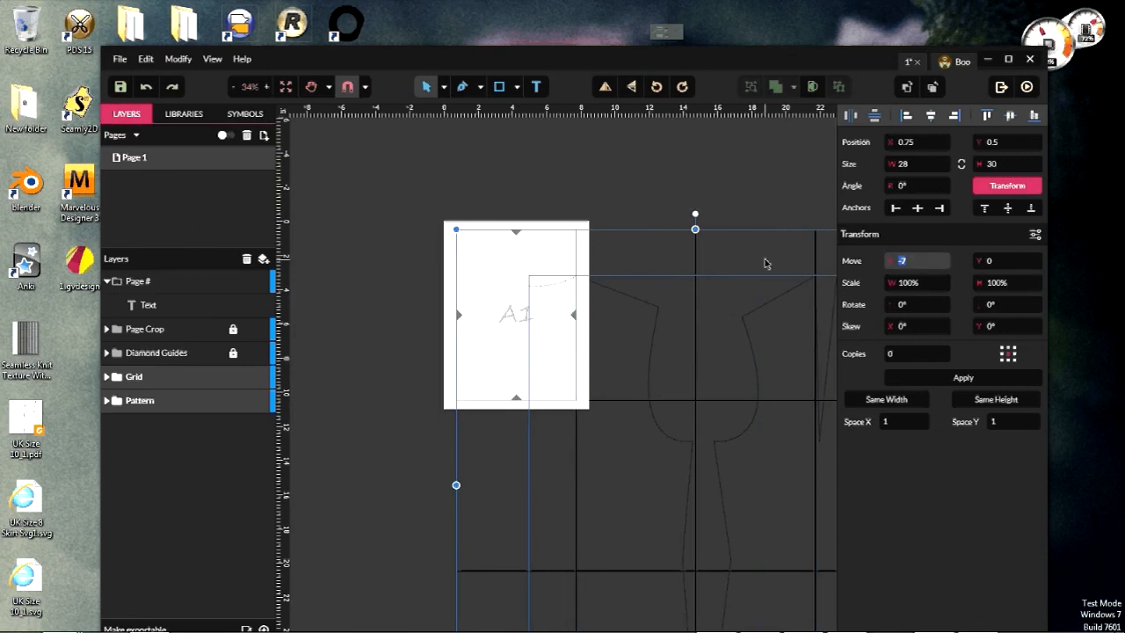
pyautogui.write('0')
pyautogui.press('Tab')
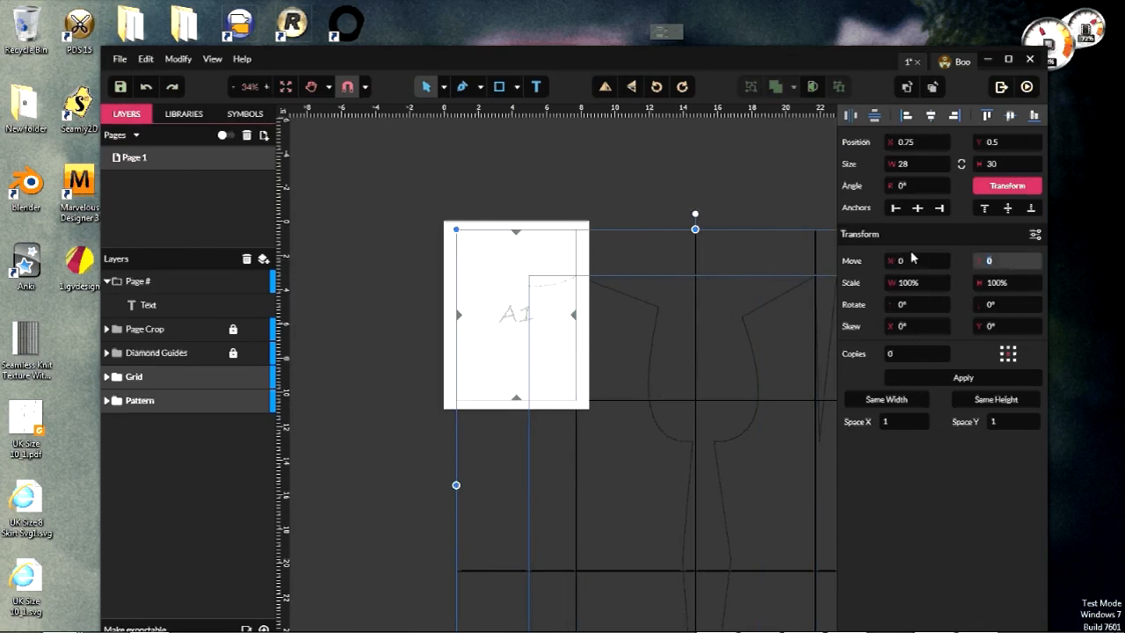
pyautogui.write('10')
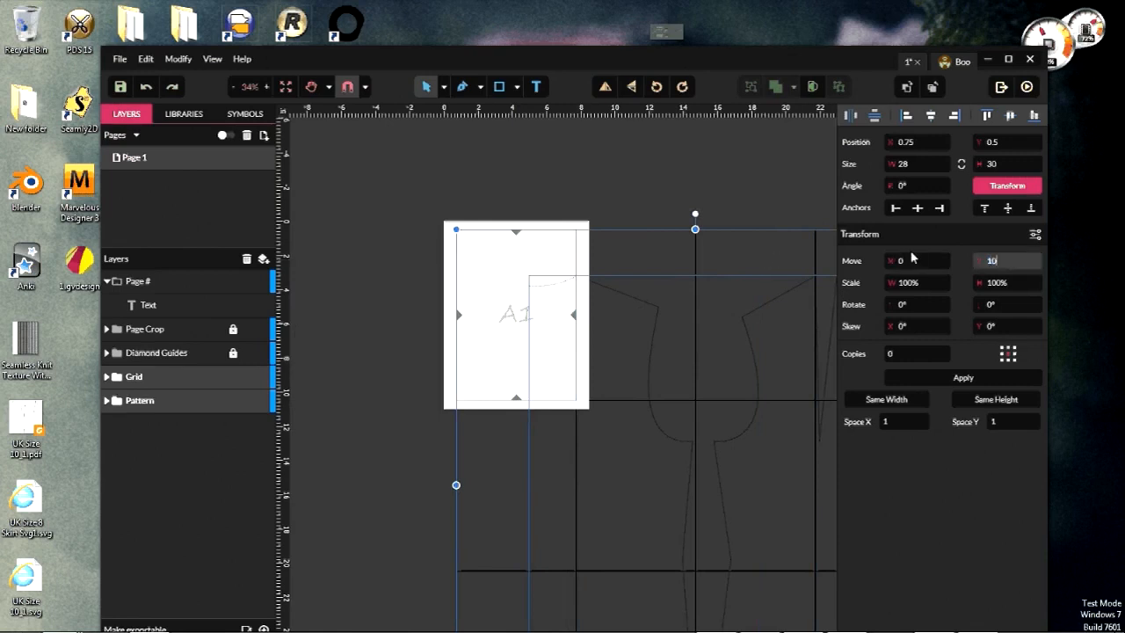
pyautogui.click(937, 380)
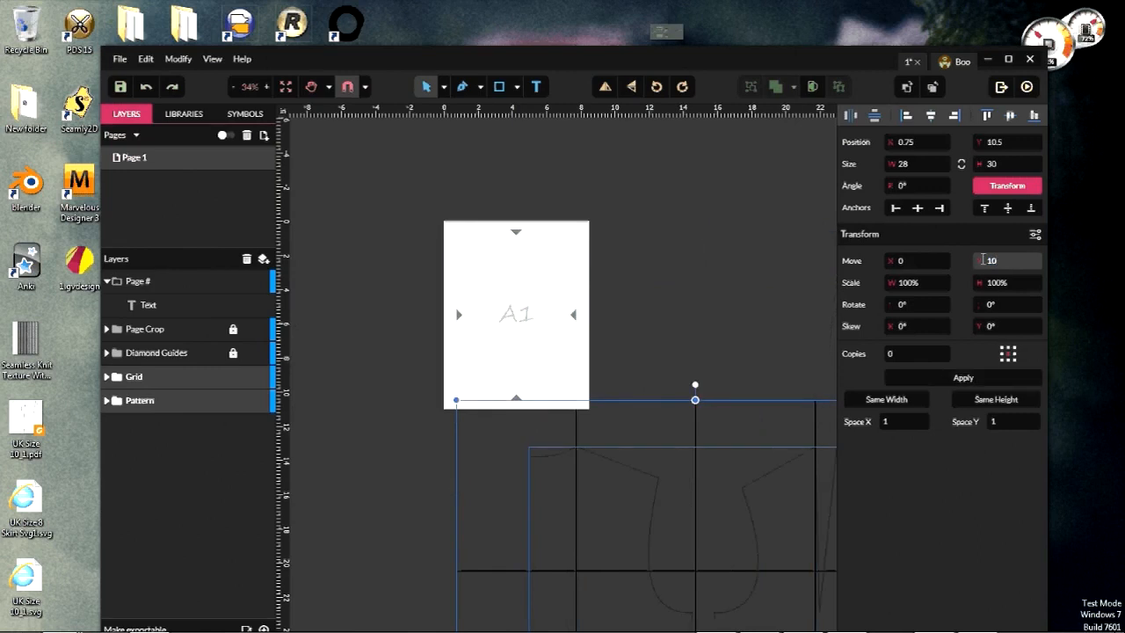
# Step: Move the Grid and Pattern layers three times by -10 in along Y until the page covers the bottom grid row
pyautogui.click(982, 260)
pyautogui.write('-10')
pyautogui.click(971, 378)
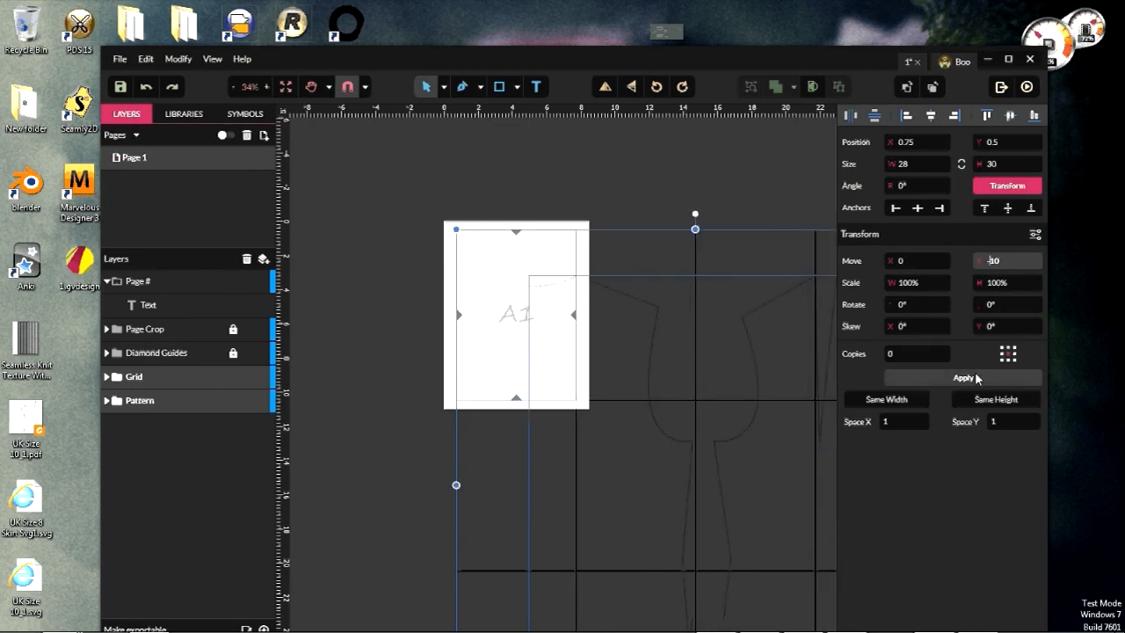
pyautogui.click(972, 378)
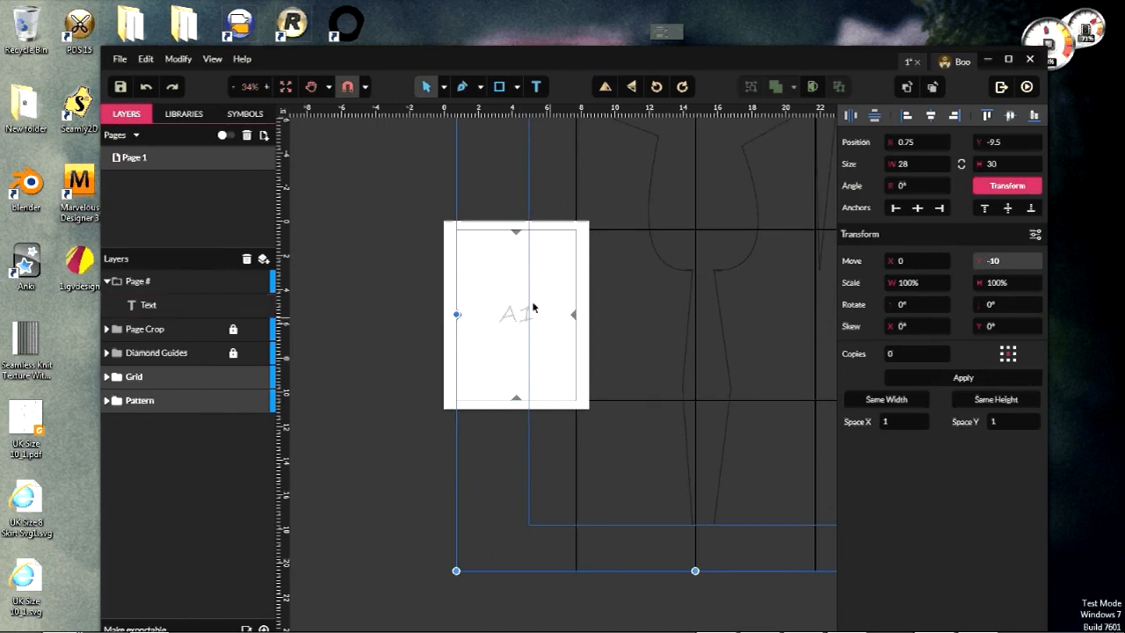
pyautogui.moveTo(1005, 262); pyautogui.dragTo(906, 279)
pyautogui.click(908, 372)
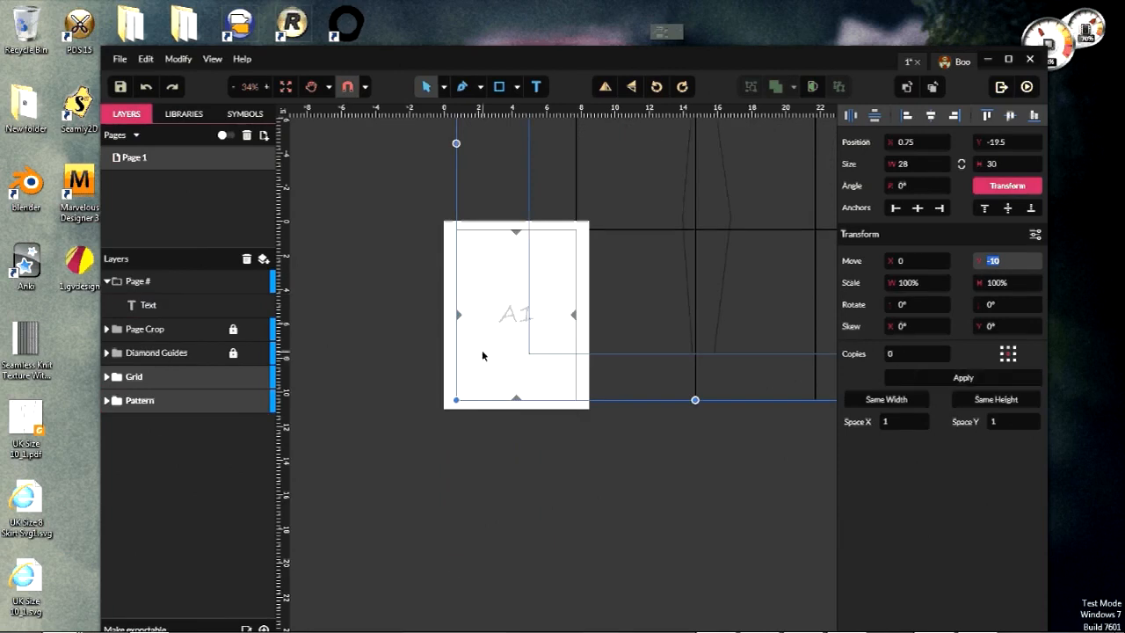
pyautogui.scroll(-2, 482, 355)
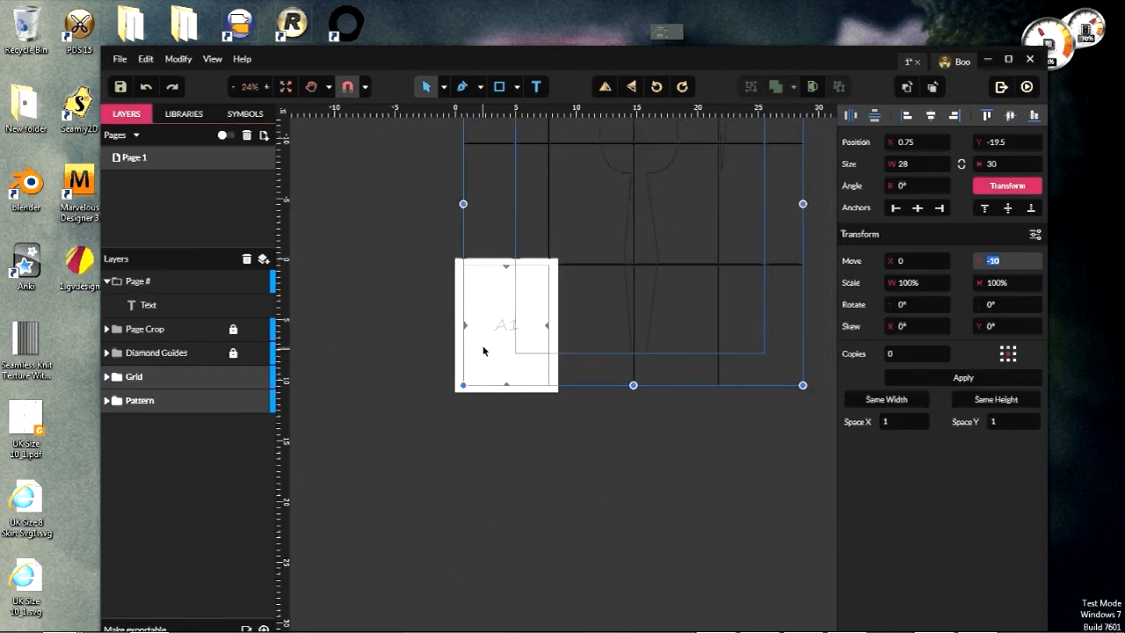
pyautogui.scroll(3, 483, 350)
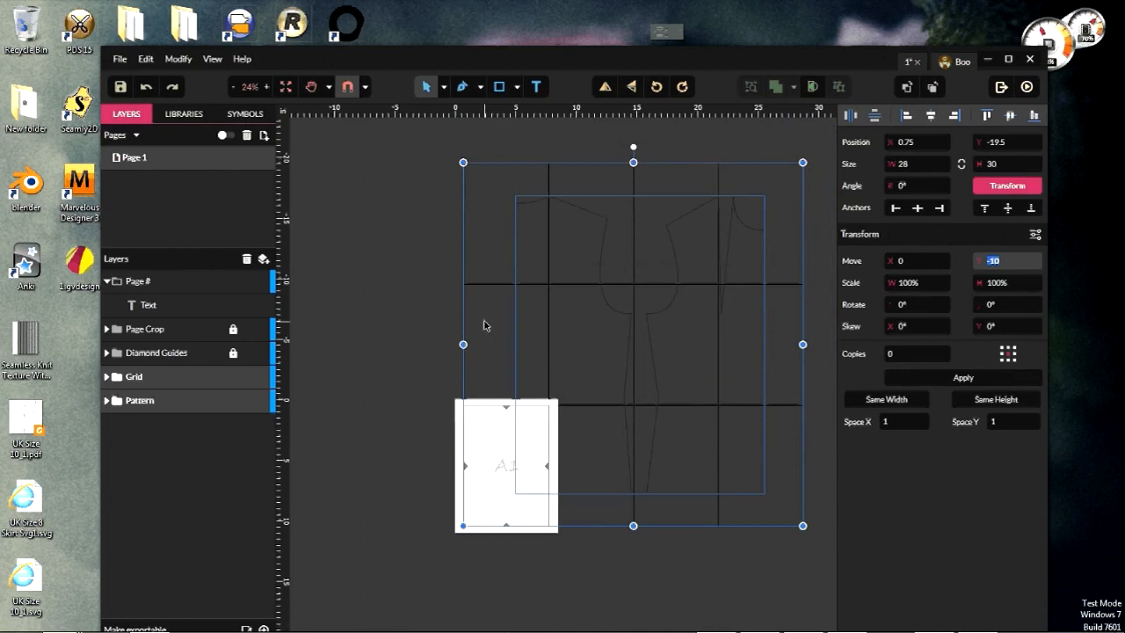
# Step: Switch to Seamly2D to view the UK Size 10 bodice pattern pieces
pyautogui.moveTo(404, 631)
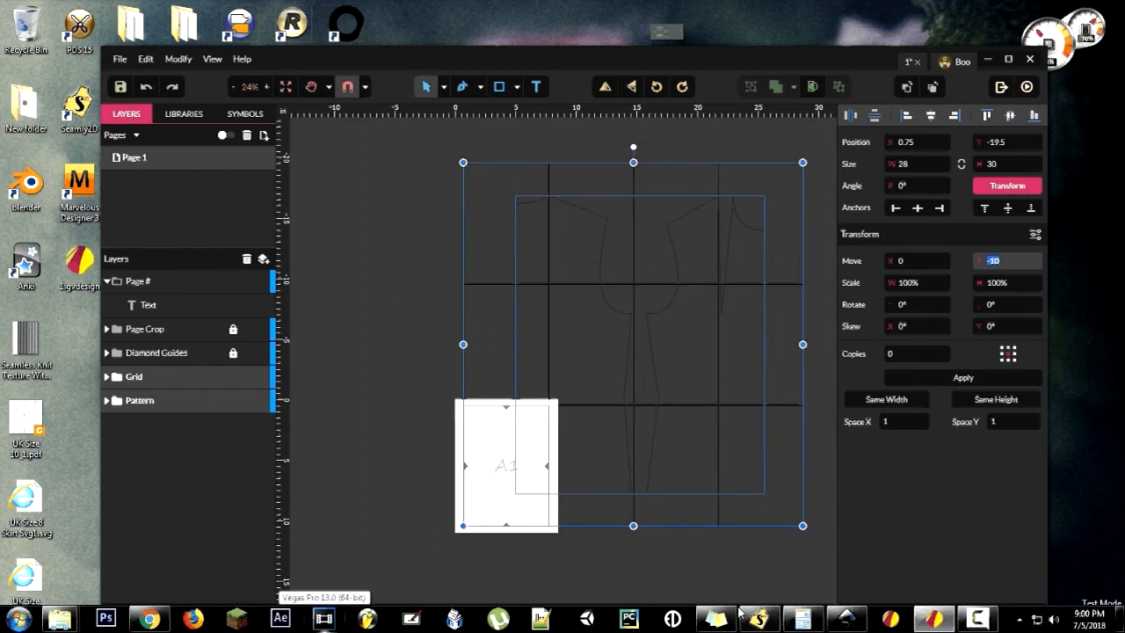
pyautogui.scroll(-1, 719, 575)
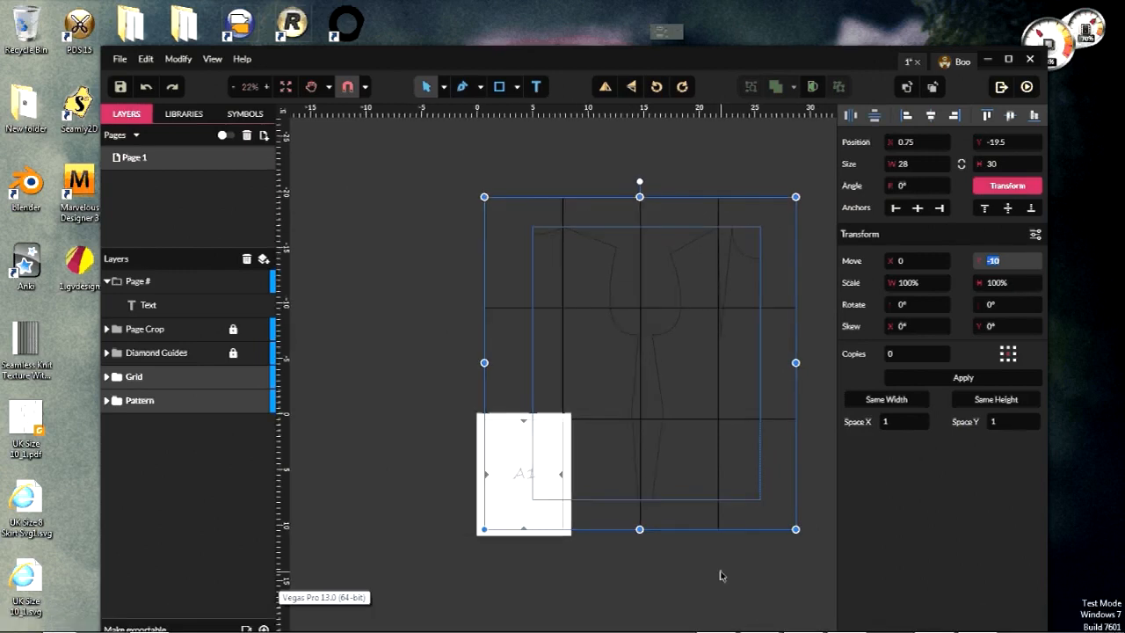
pyautogui.scroll(2, 720, 575)
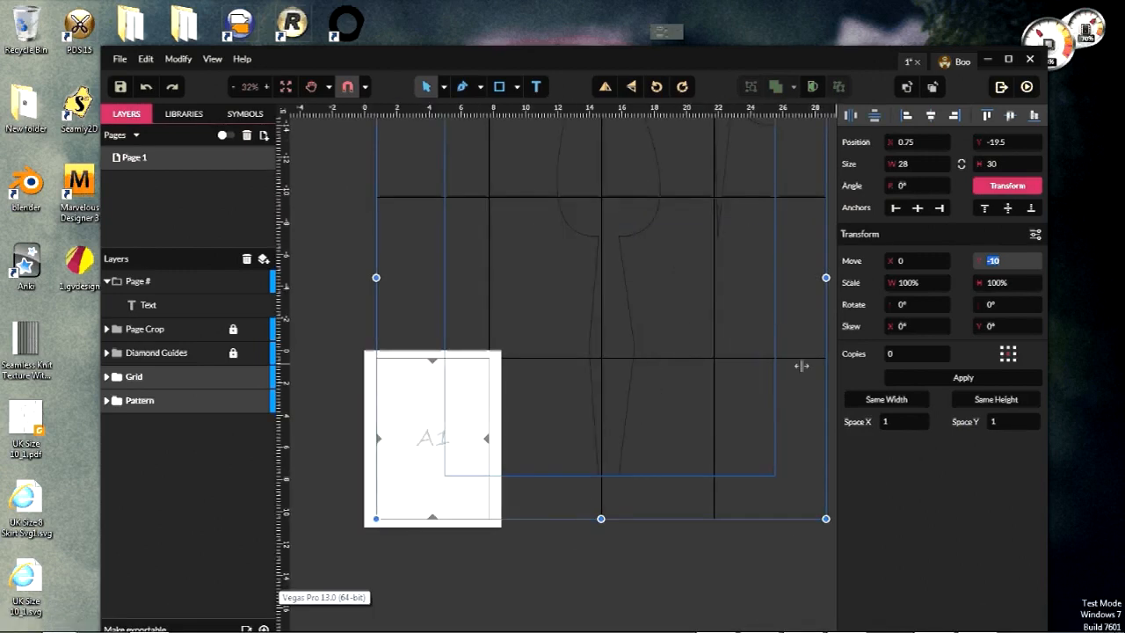
pyautogui.scroll(-2, 613, 357)
pyautogui.scroll(1, 616, 373)
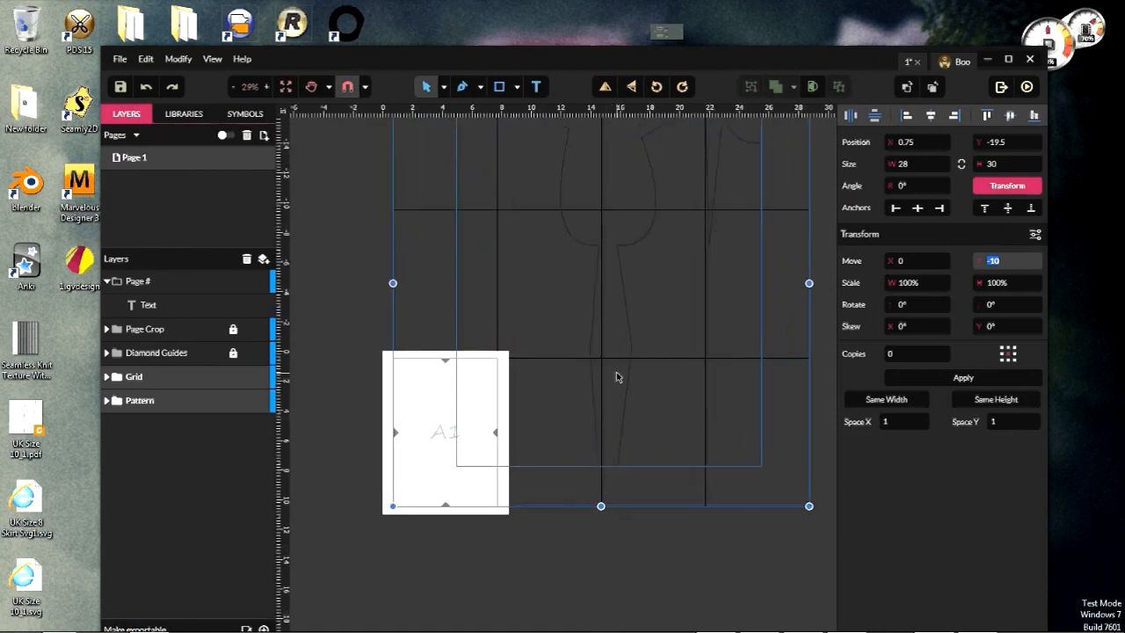
pyautogui.scroll(1, 616, 371)
pyautogui.moveTo(736, 619)
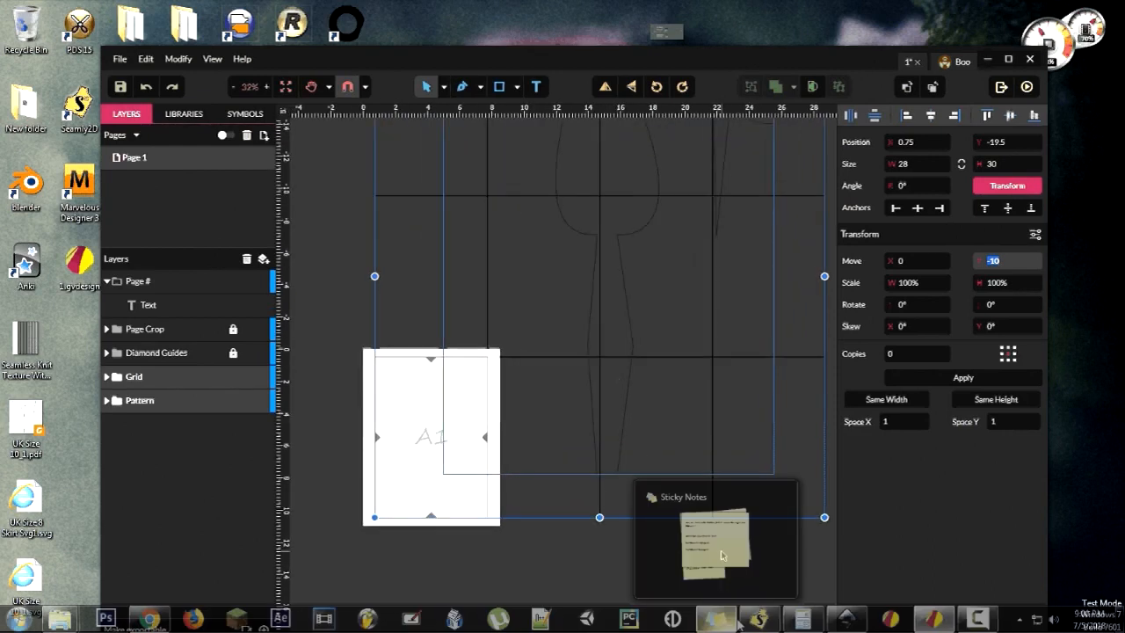
pyautogui.click(759, 620)
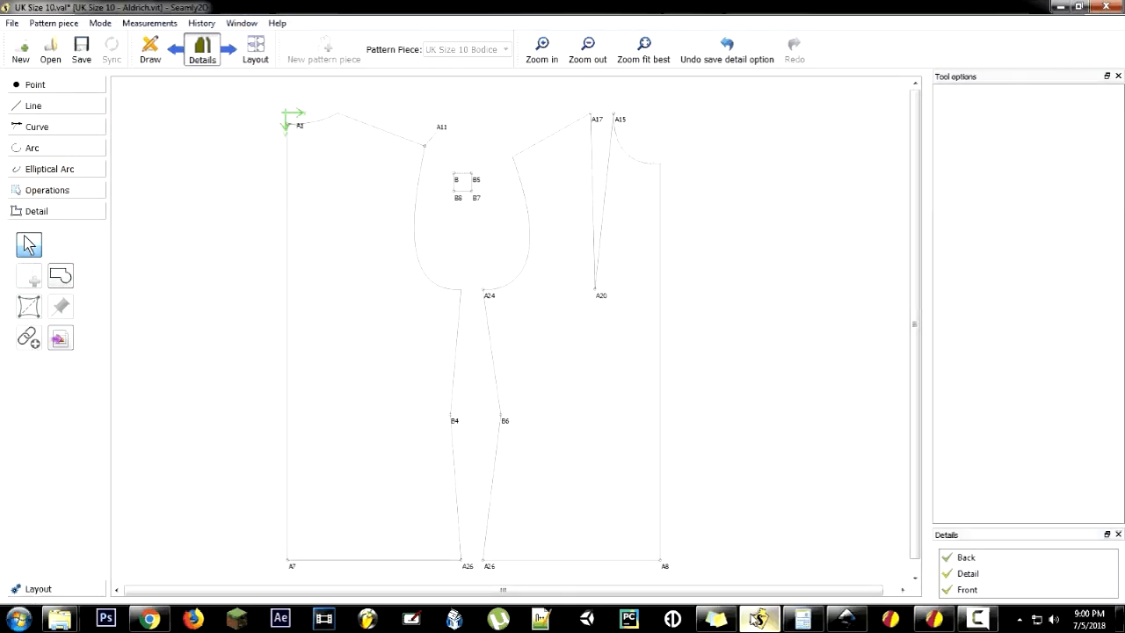